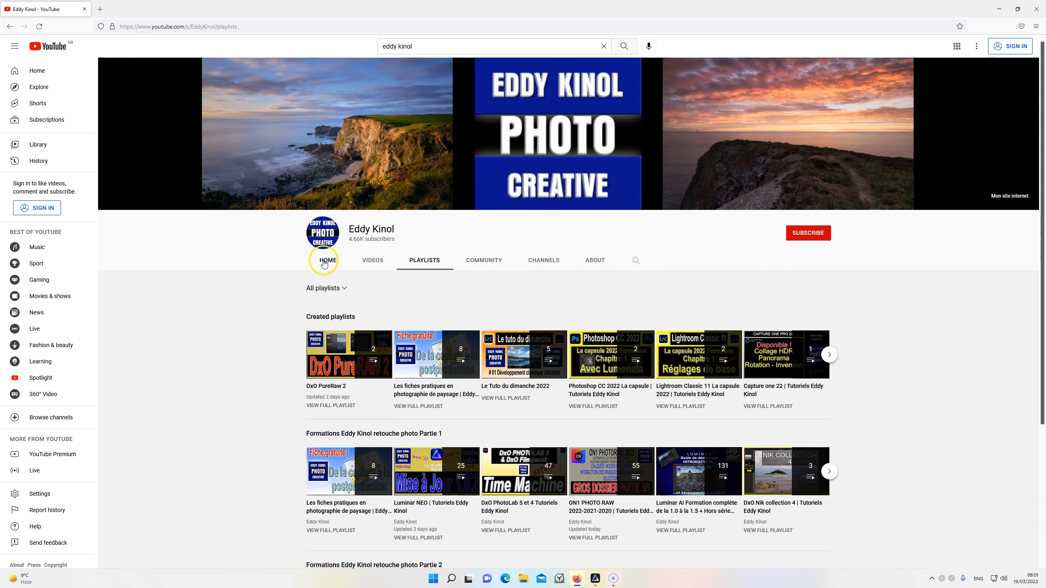
- Switch from the browser to Luminar Neo and open the Rééclairage tool with its advanced settings expanded
left_click(1018, 9)
left_click(1035, 75)
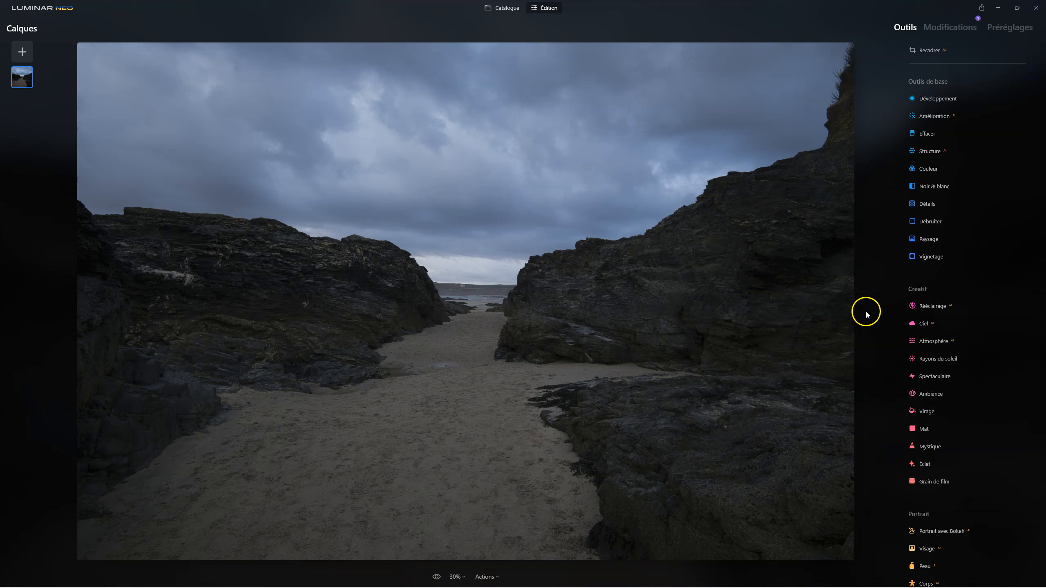
left_click(928, 306)
left_click(969, 394)
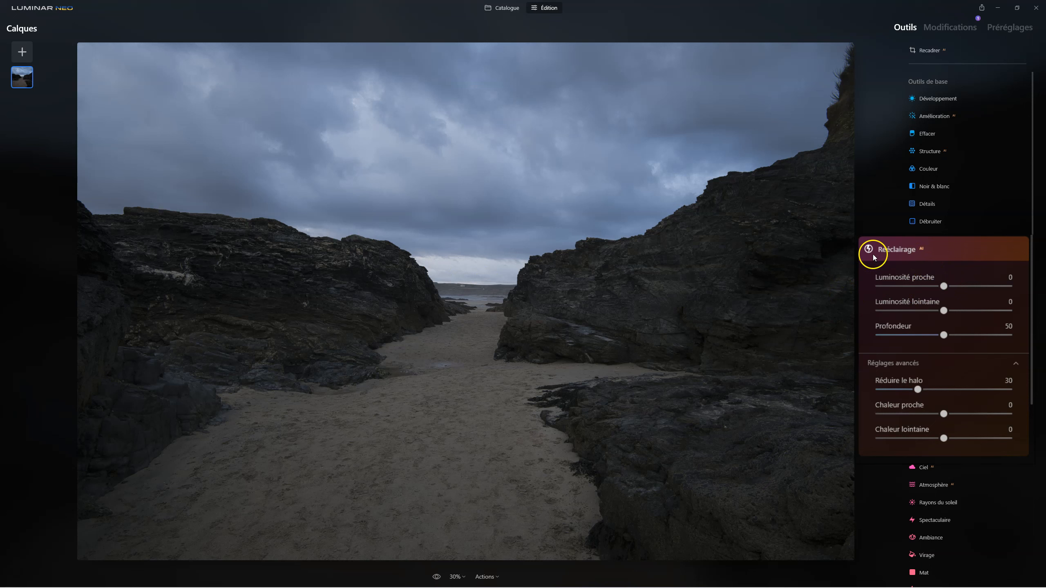
- Brighten the foreground of the beach photo by setting Luminosité proche to 88
left_click_drag(944, 286, 979, 286)
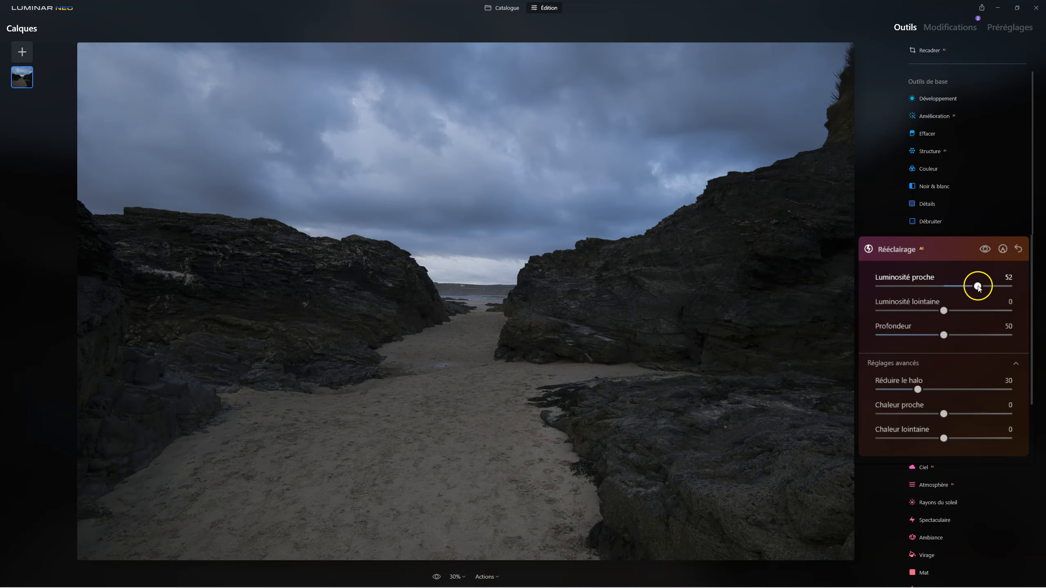
mouse_move(988, 288)
left_mouse_down()
mouse_move(1005, 287)
mouse_move(873, 290)
mouse_move(999, 290)
left_mouse_up()
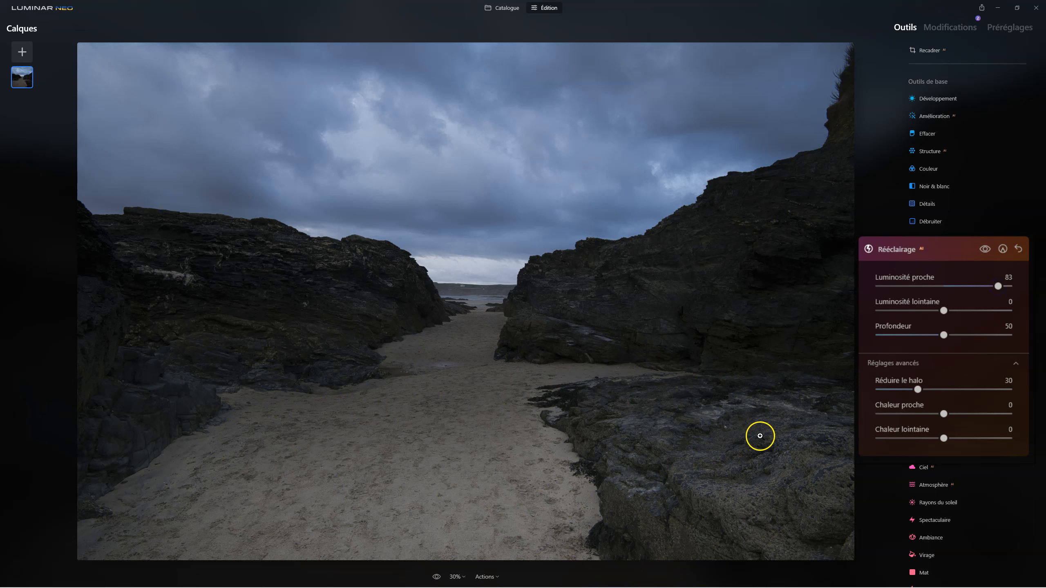
mouse_move(999, 287)
left_mouse_down()
mouse_move(885, 287)
mouse_move(1002, 289)
left_mouse_up()
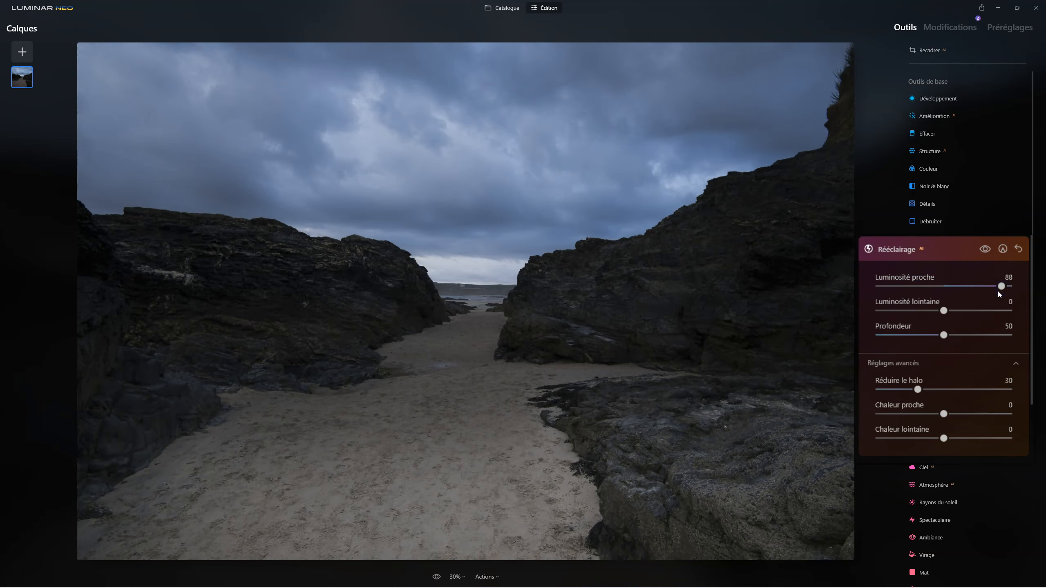
left_click(1002, 290)
- Set Profondeur to 100, comparing the photo without the relighting and with Profondeur at its default of 50
left_click_drag(943, 336, 997, 334)
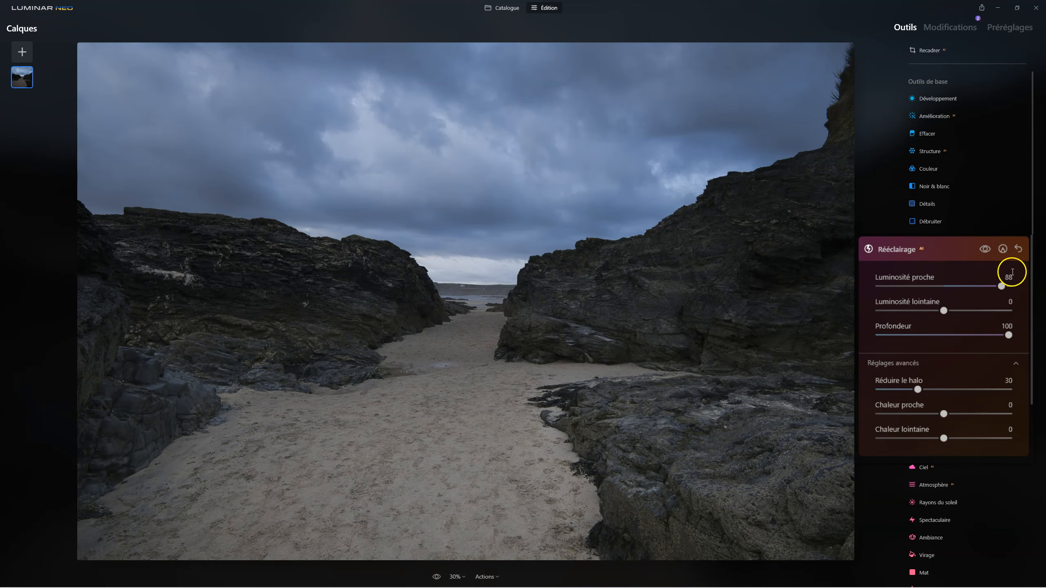
left_click(984, 250)
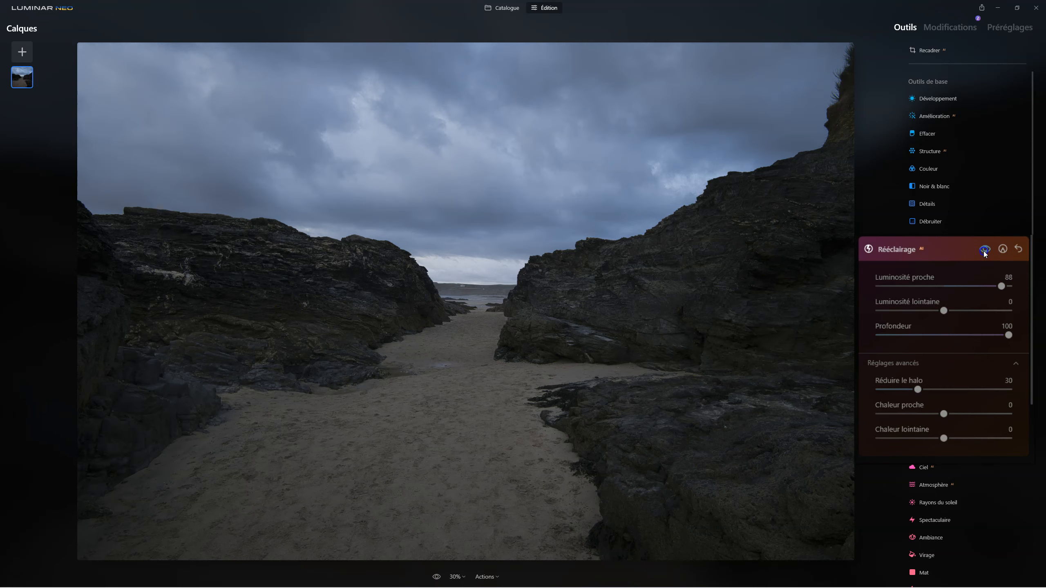
left_click(985, 250)
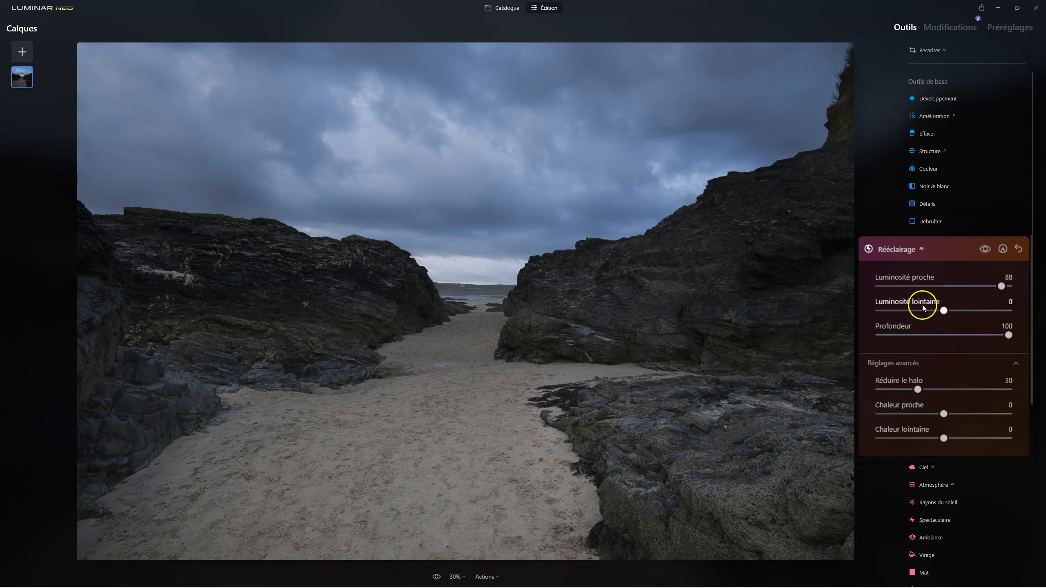
left_click_drag(1011, 334, 972, 338)
double_click(973, 337)
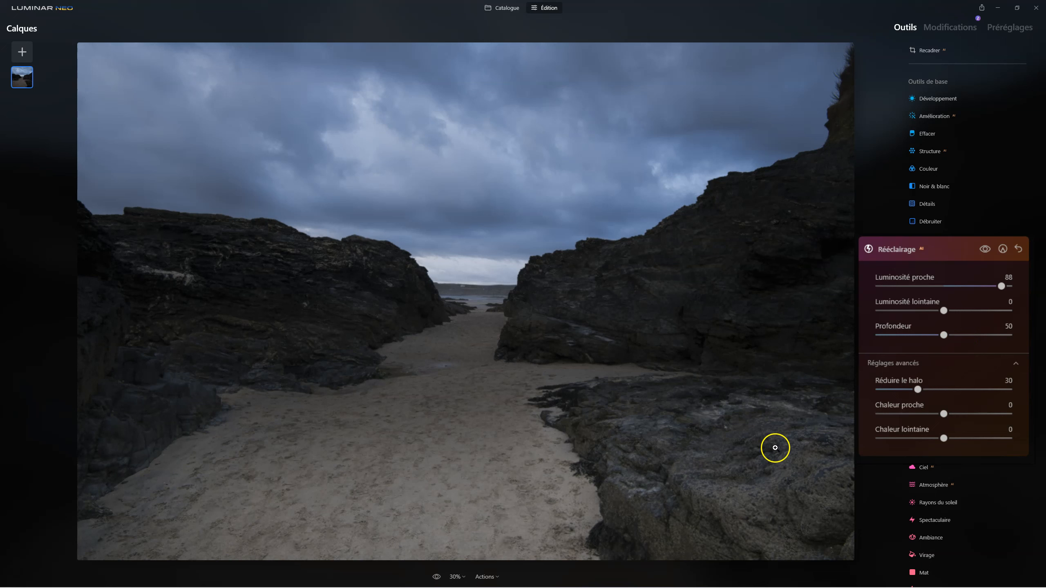
left_click_drag(944, 338, 1017, 335)
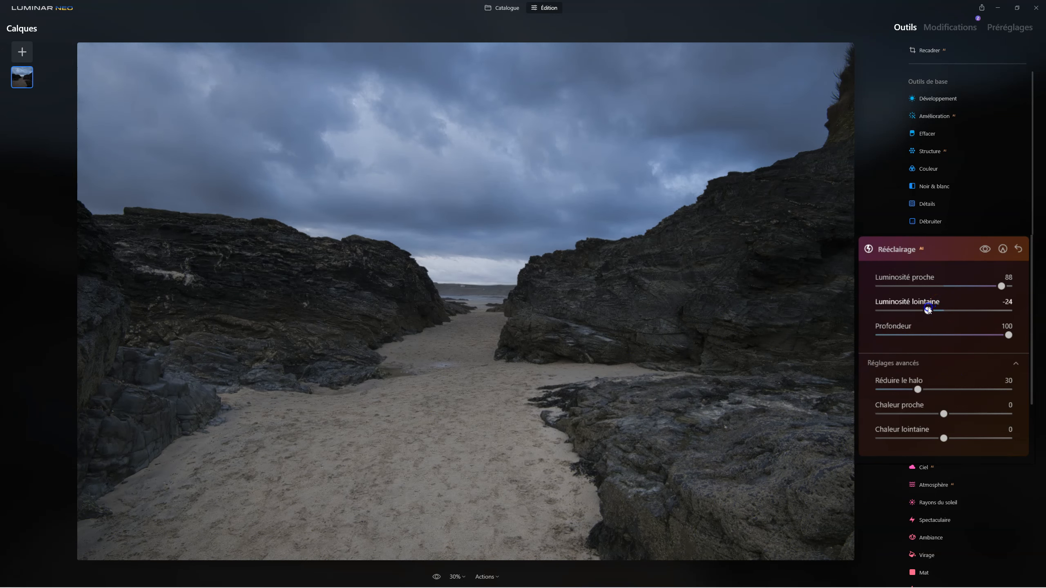
- Test darker and brighter background lighting and set Luminosité lointaine to 38
left_click_drag(932, 310, 897, 310)
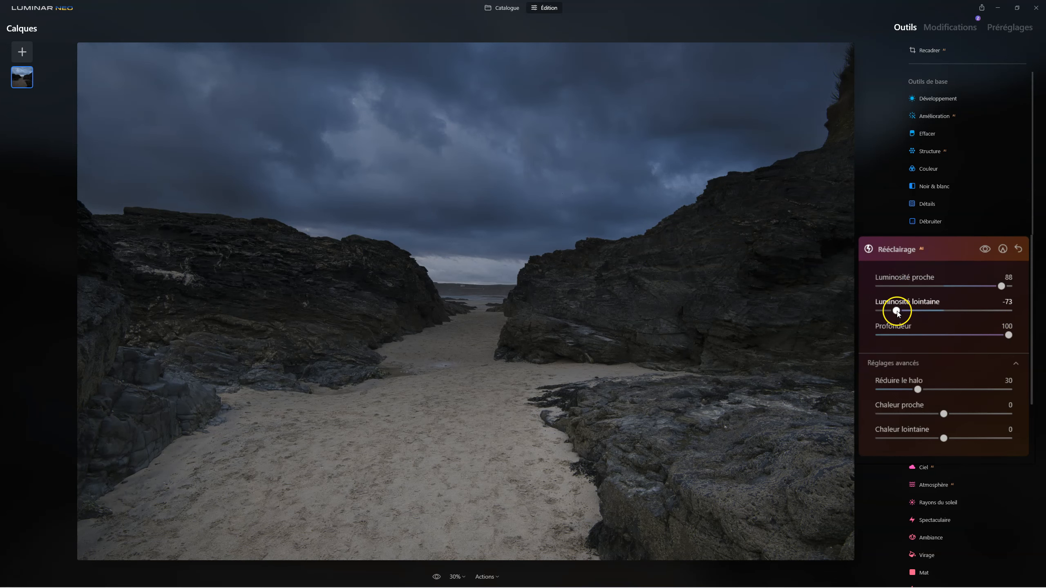
left_click_drag(897, 313, 997, 311)
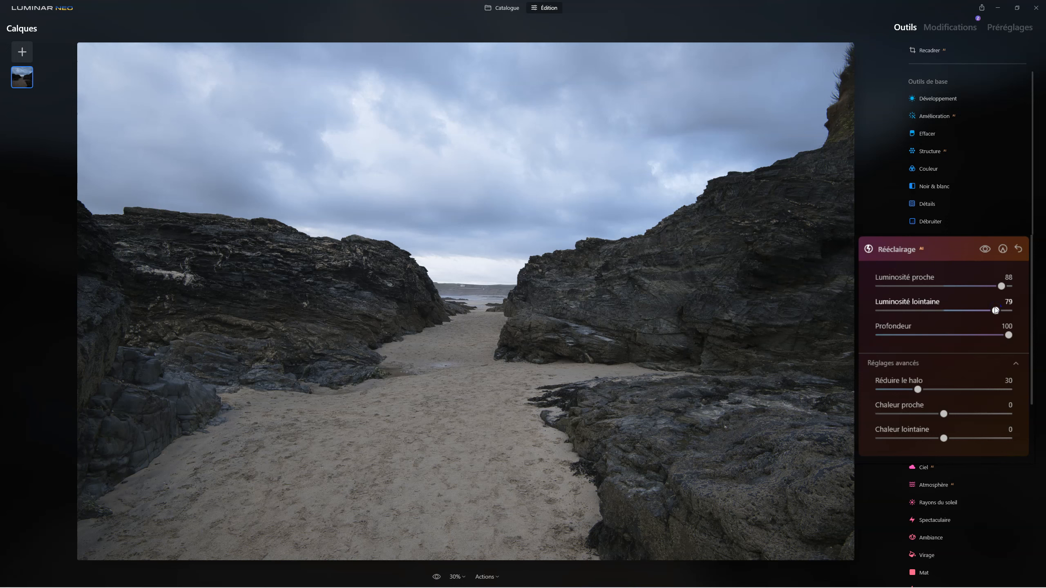
mouse_move(996, 310)
left_mouse_down()
mouse_move(965, 311)
mouse_move(985, 310)
left_mouse_up()
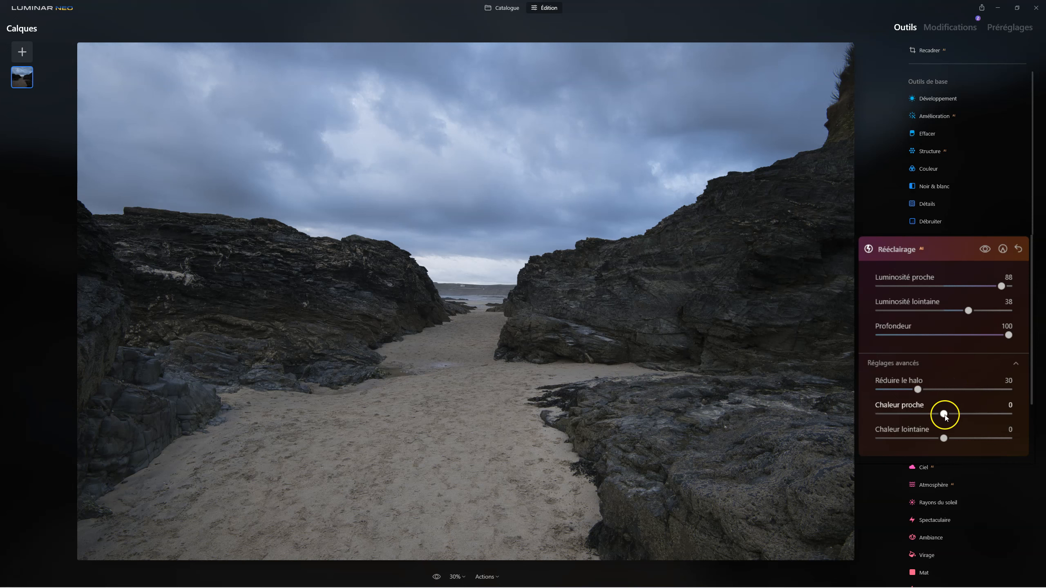
- Try warm and cool values for Chaleur proche and Chaleur lointaine, and reset both to 0
left_click_drag(945, 414, 987, 414)
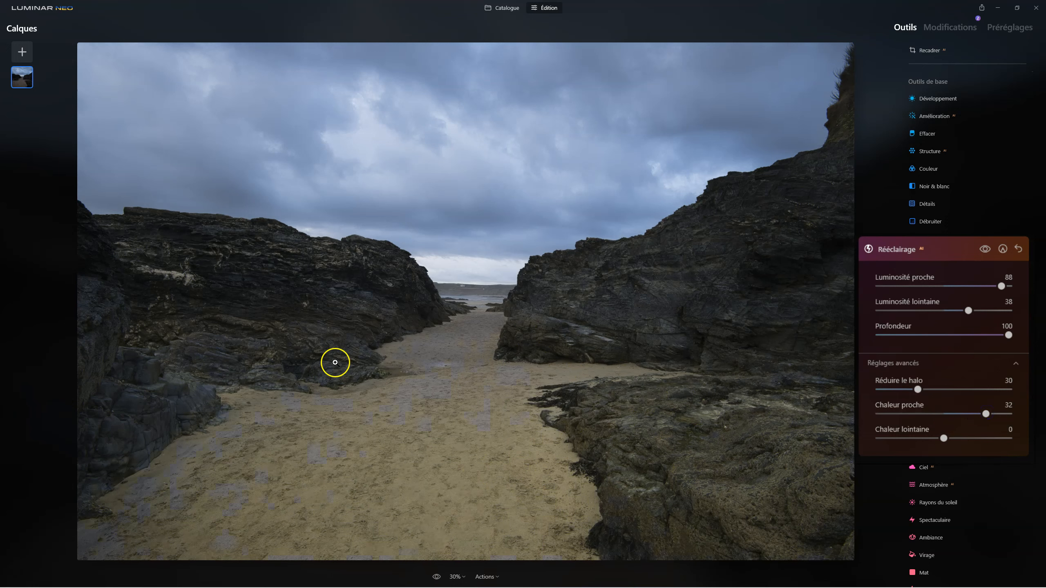
left_click_drag(943, 439, 975, 438)
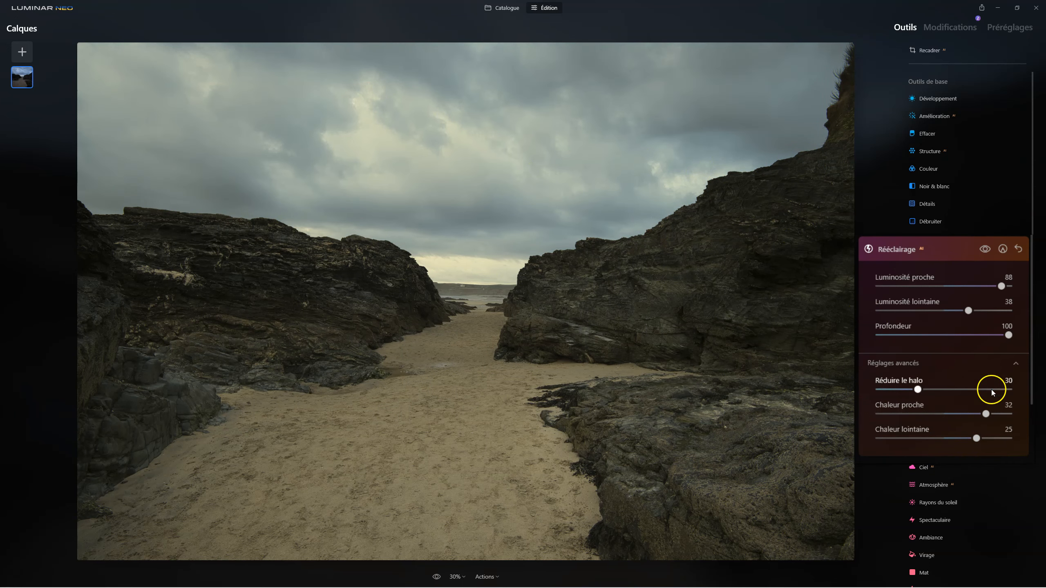
left_click_drag(992, 413, 906, 414)
left_click_drag(974, 439, 940, 433)
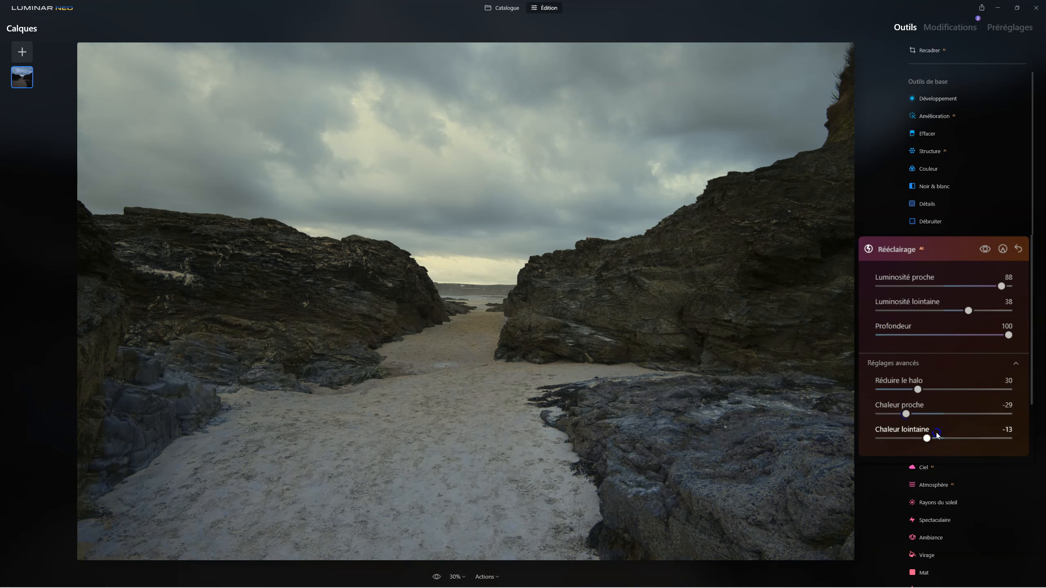
double_click(920, 439)
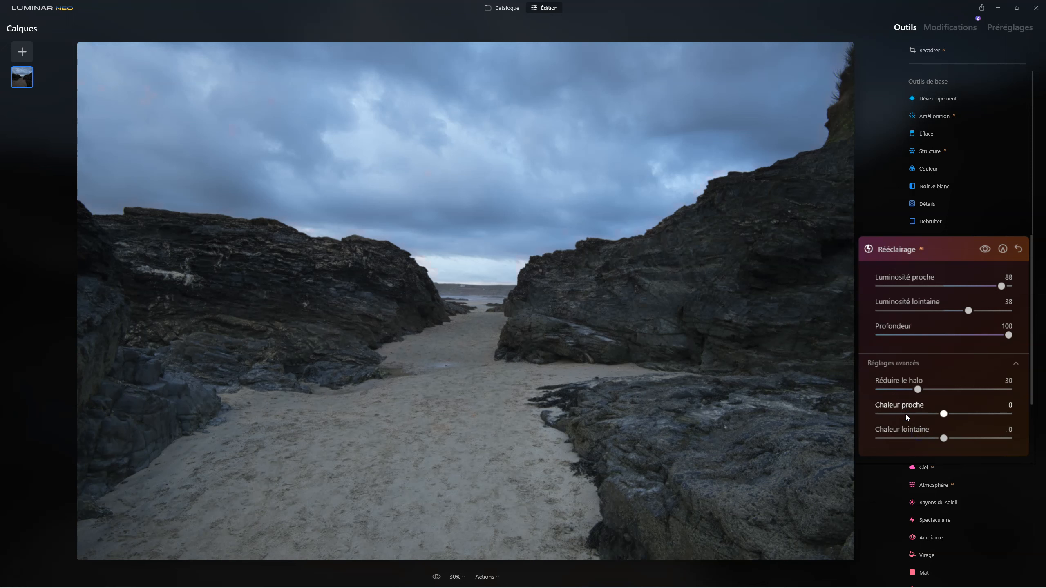
- Add a second Rééclairage pass with Luminosité proche 58, Luminosité lointaine 35 and Profondeur 79, and compare before and after
left_click(900, 251)
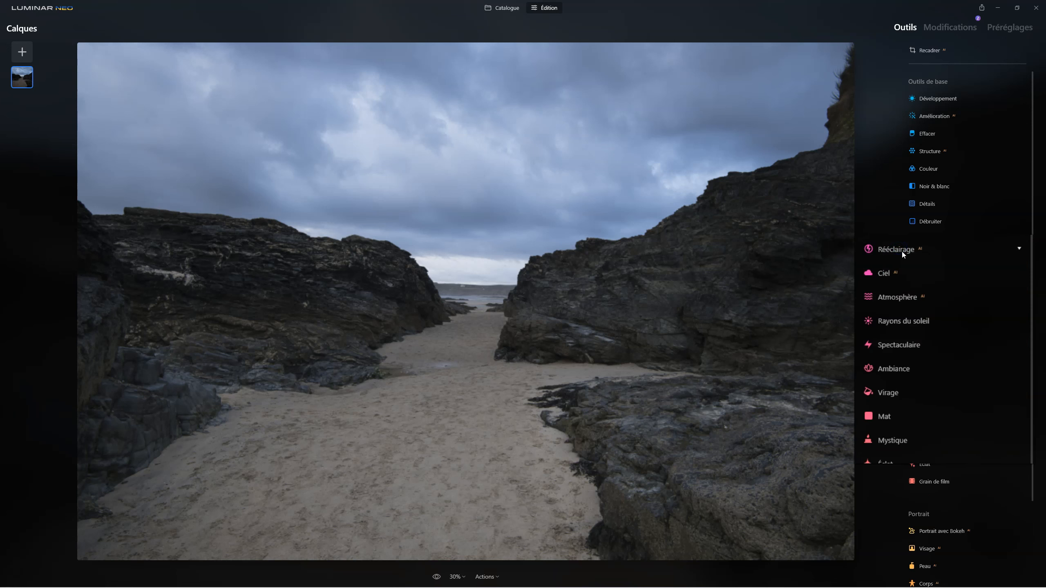
left_click(902, 251)
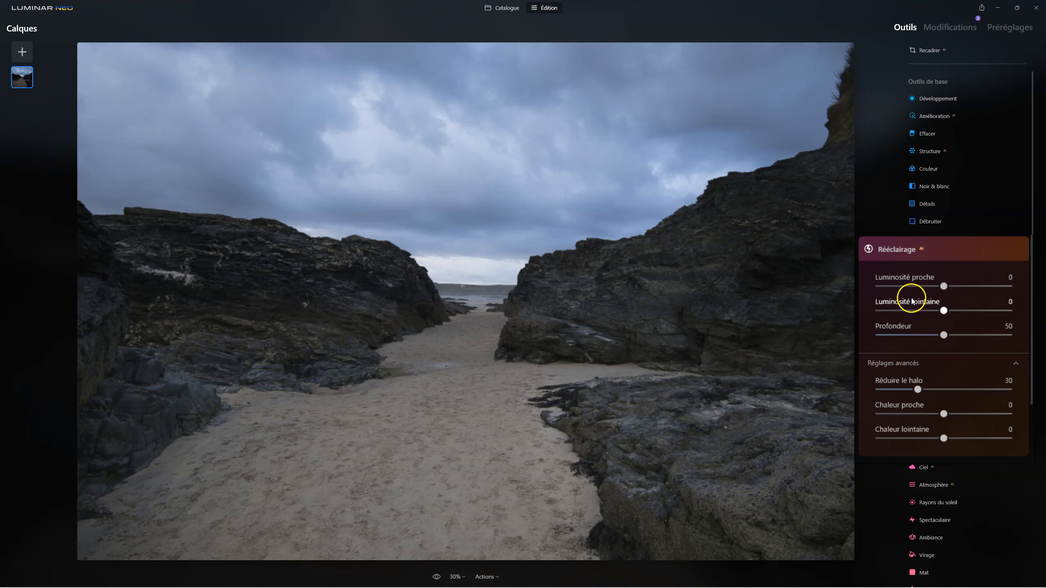
left_click_drag(947, 288, 974, 288)
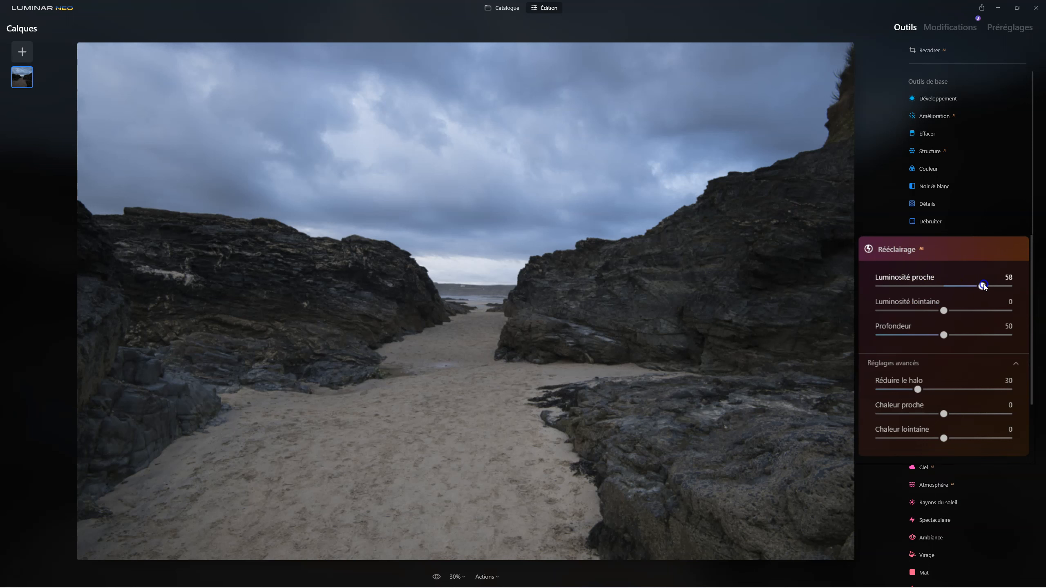
left_click_drag(944, 335, 982, 335)
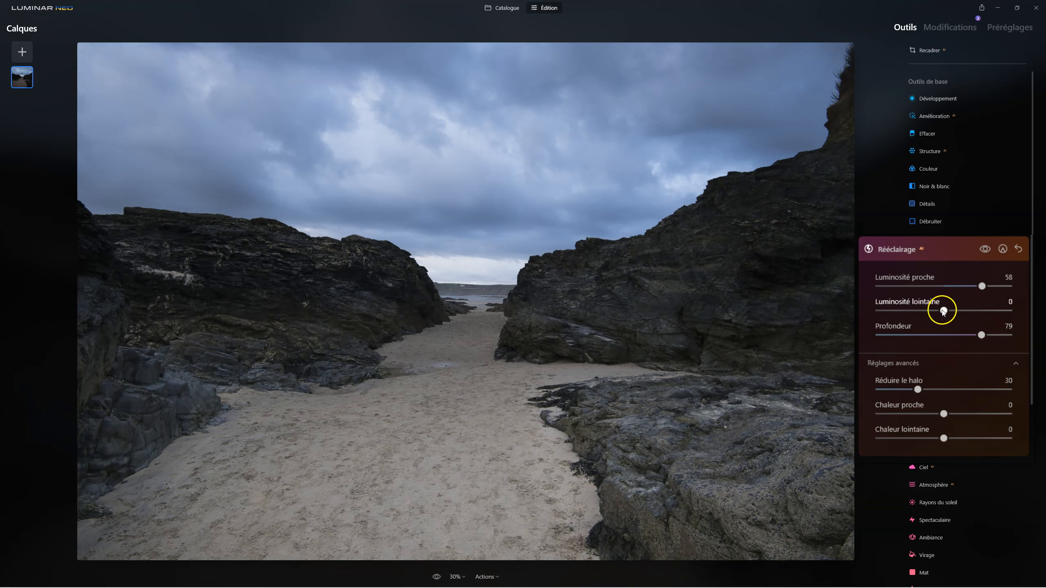
left_click_drag(944, 311, 965, 312)
left_click(989, 336)
left_click(985, 249)
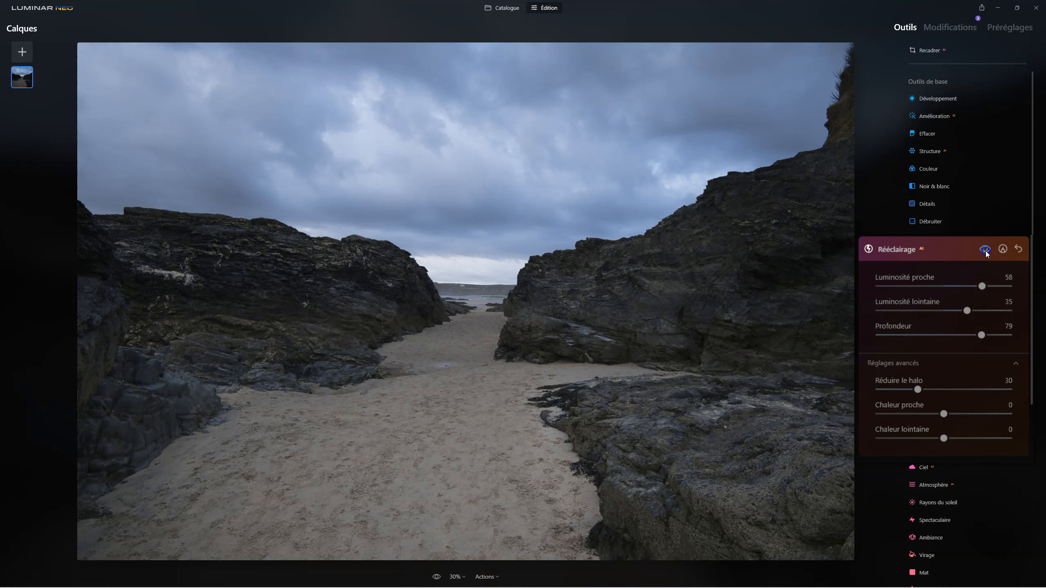
left_click(985, 250)
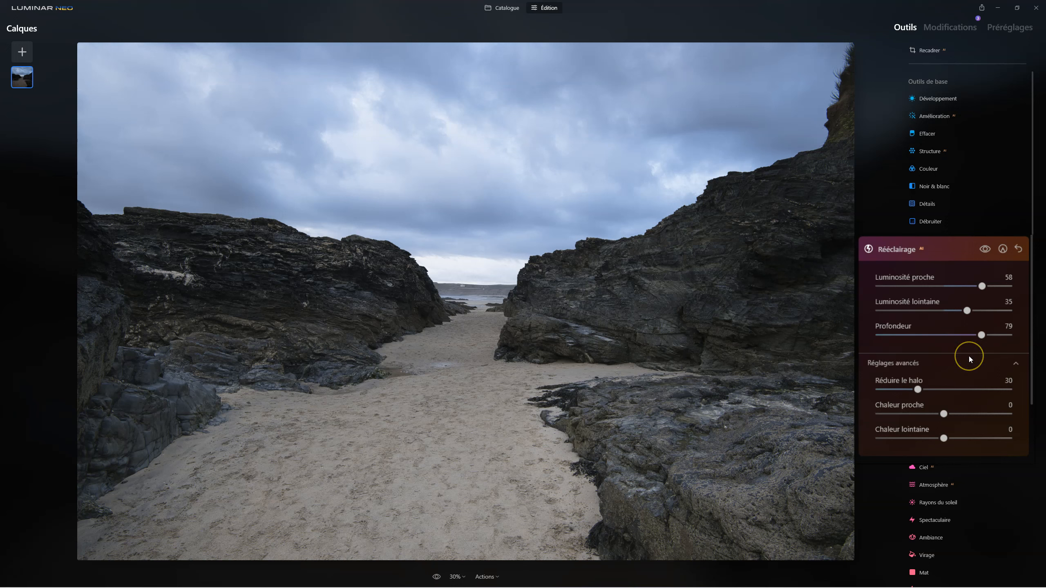
- Close the Rééclairage tool and reset both of its passes in the photo's list of applied edits
left_click(896, 250)
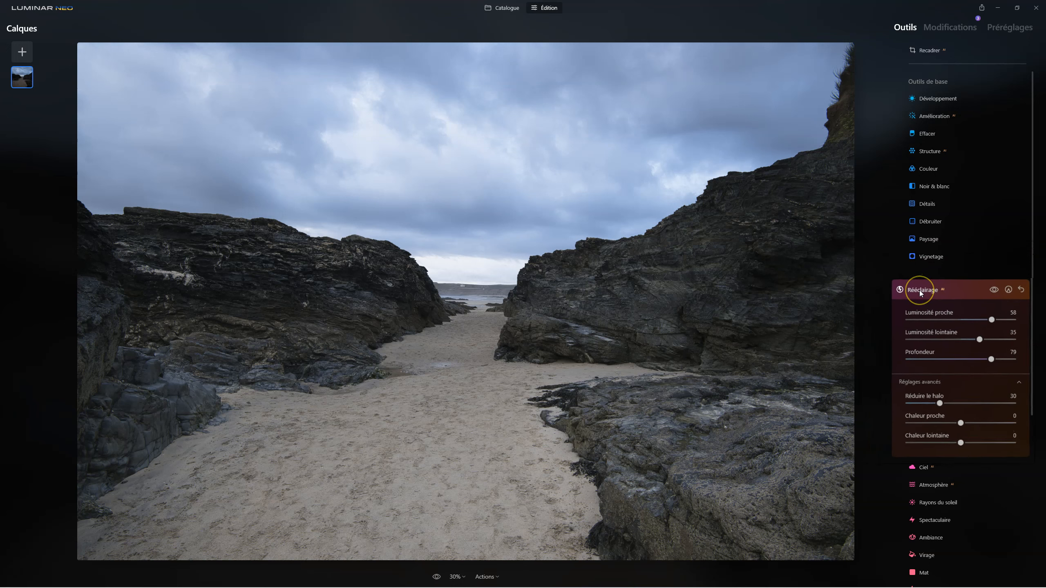
left_click(931, 308)
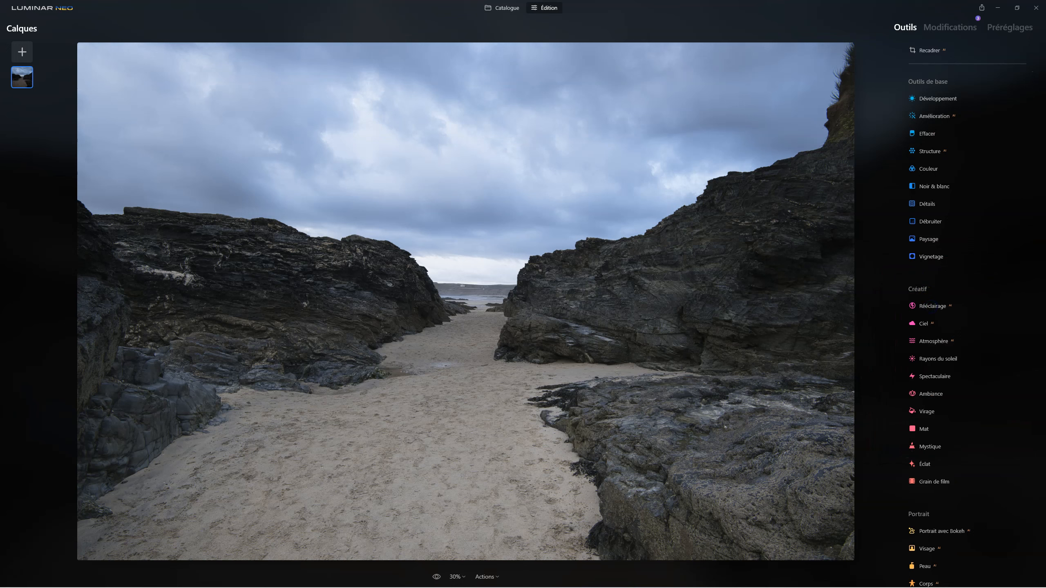
left_click(953, 27)
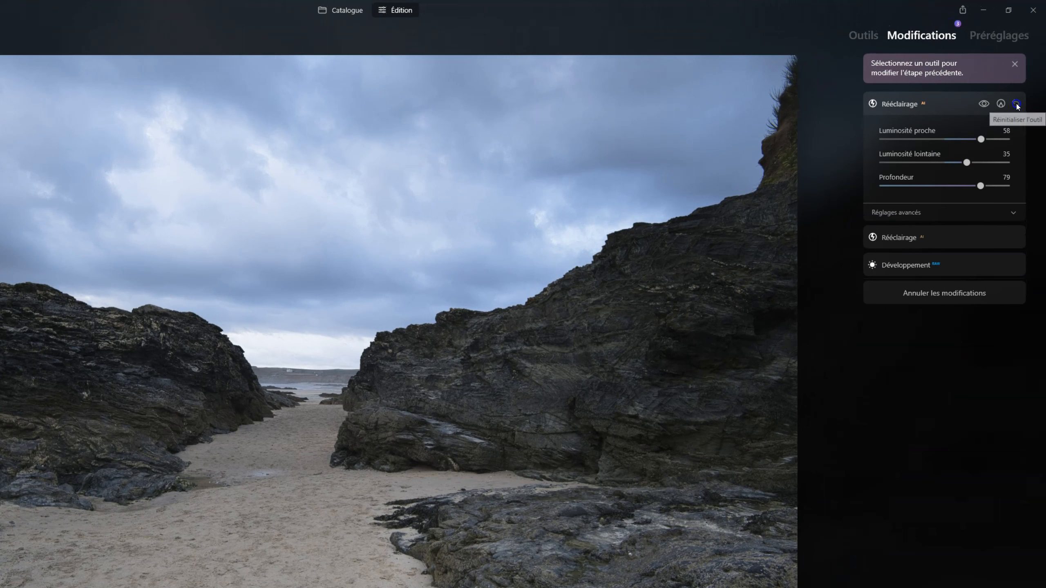
left_click(1016, 104)
left_click(1017, 104)
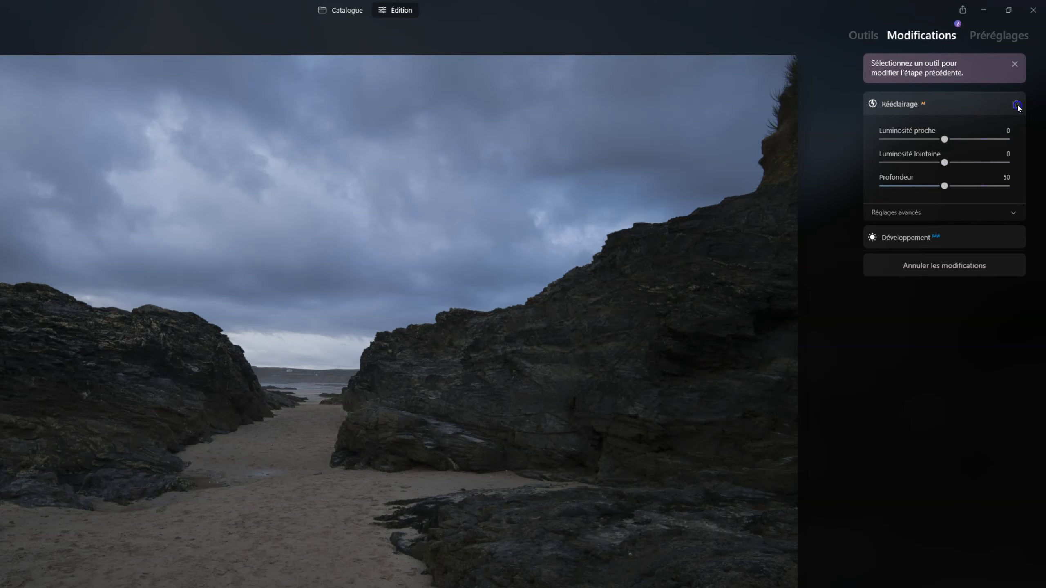
left_click(1017, 104)
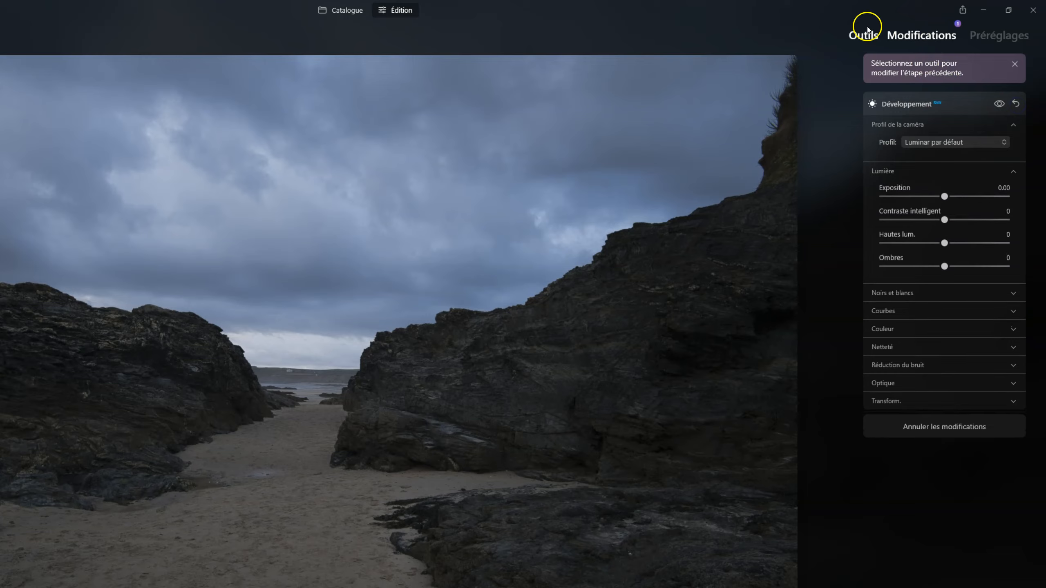
- Enhance the photo with the Amélioration tool by setting Accent to 61
left_click(863, 34)
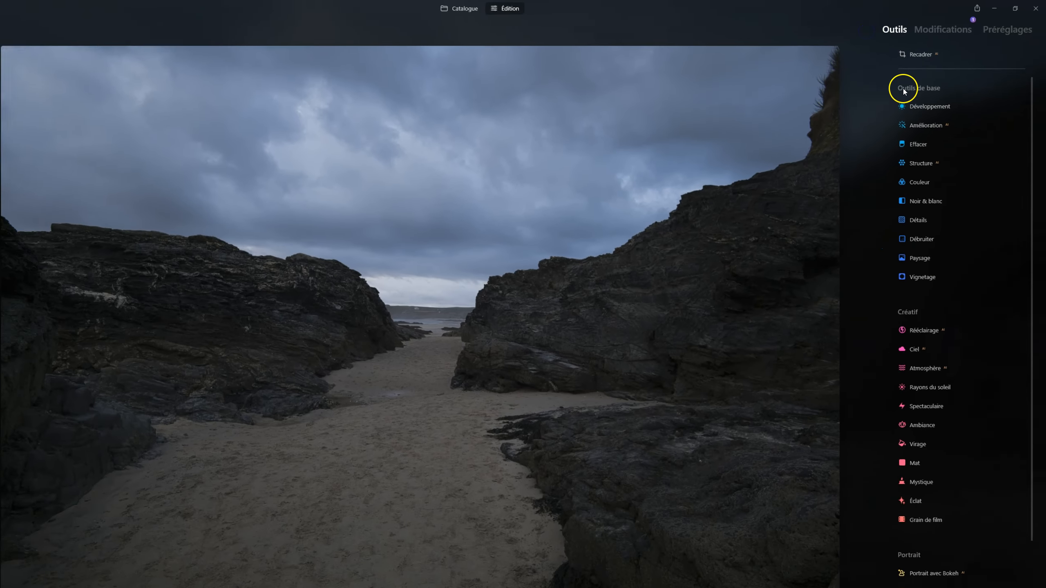
left_click(922, 123)
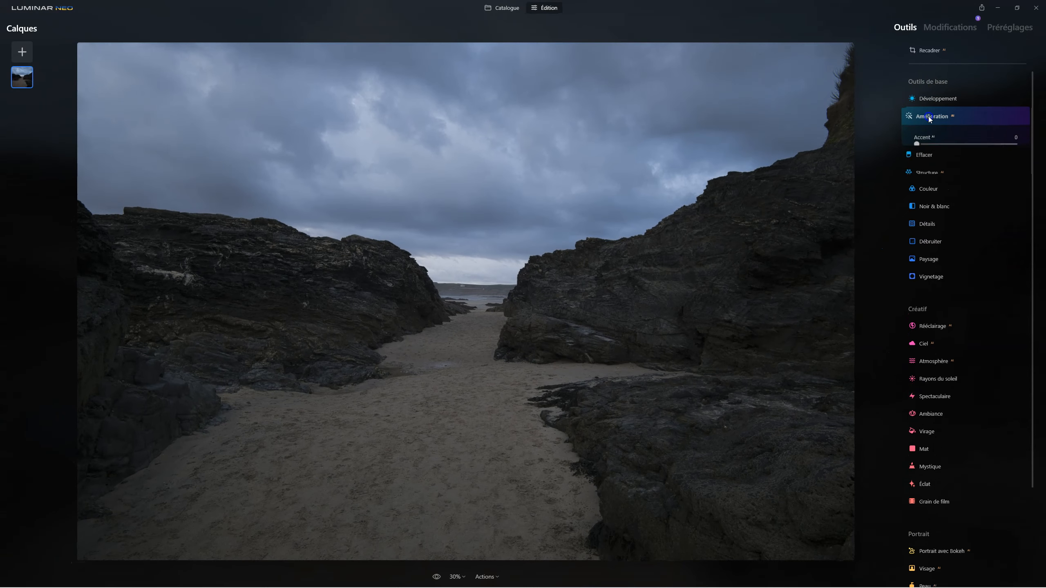
left_click_drag(882, 154, 939, 155)
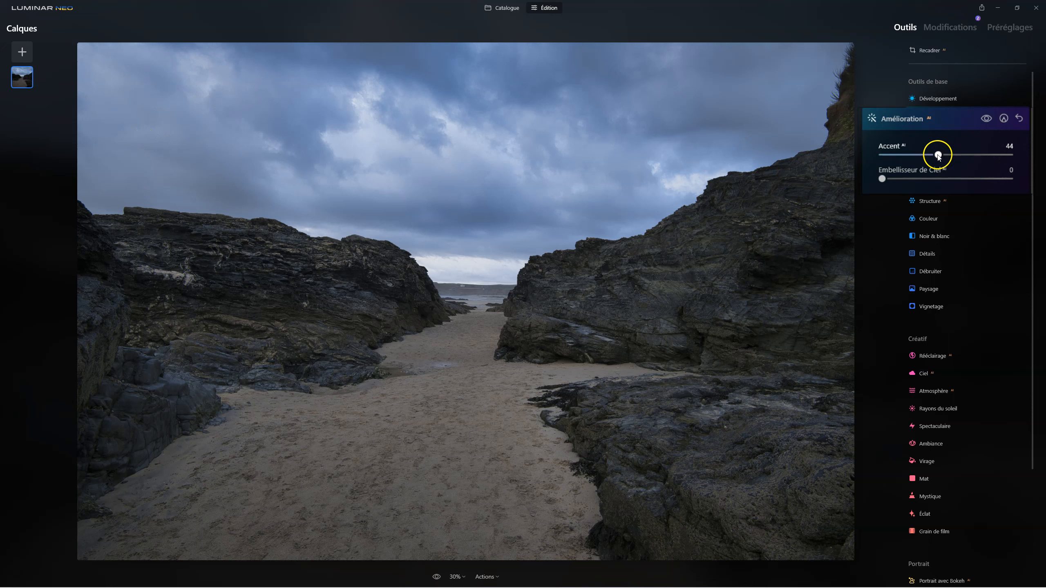
left_click_drag(955, 157, 960, 158)
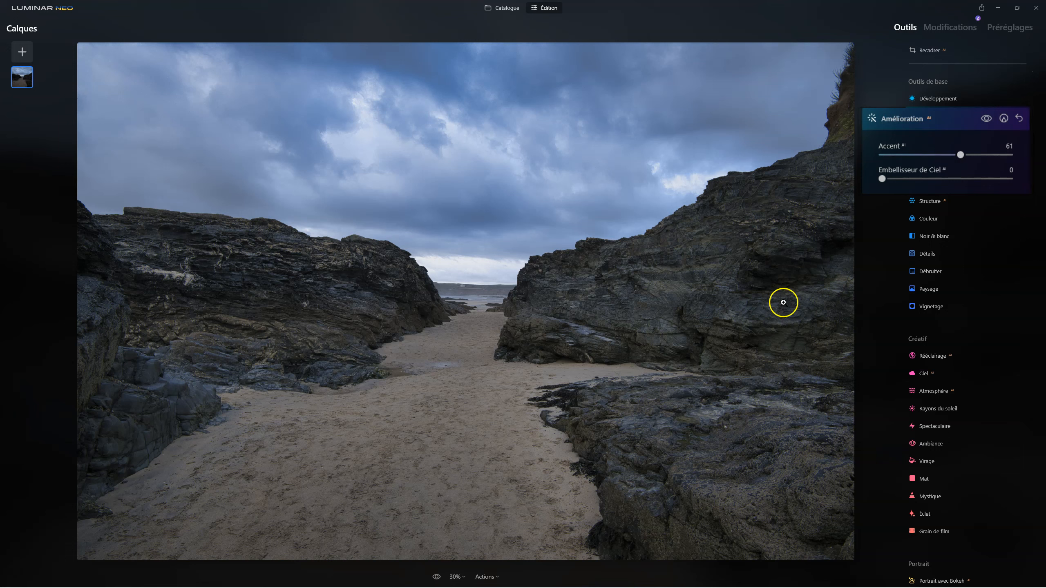
- Relight the foreground with Rééclairage, setting Luminosité proche to 61 and Profondeur to 93
left_click(933, 356)
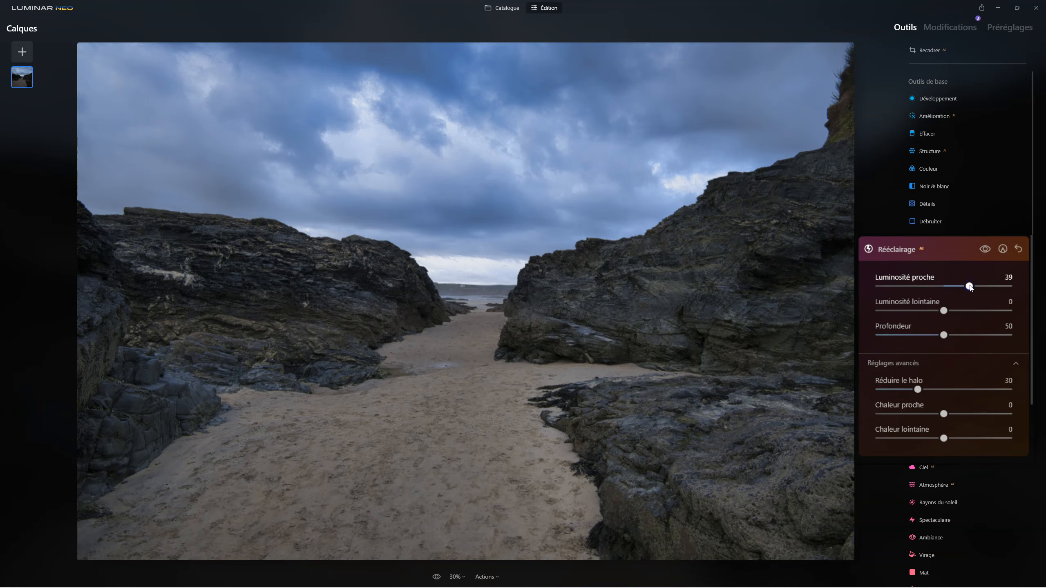
left_click_drag(944, 334, 1002, 335)
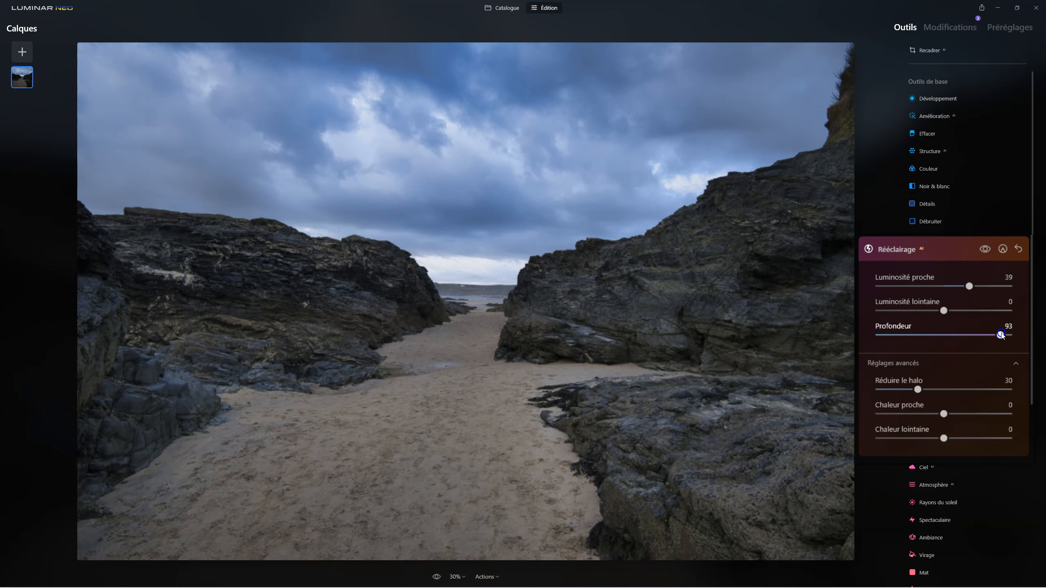
mouse_move(969, 286)
left_mouse_down()
mouse_move(1005, 286)
mouse_move(971, 286)
mouse_move(984, 286)
left_mouse_up()
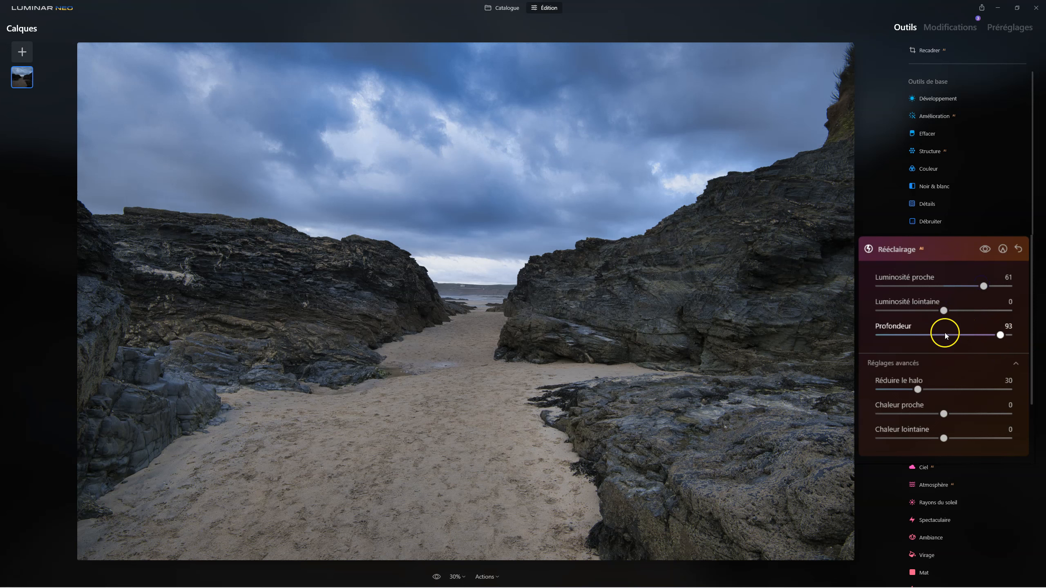
- Compare the relit photo before and after, set Rééclairage's Profondeur to 100, and settle Luminosité proche slightly above 56
left_click(986, 249)
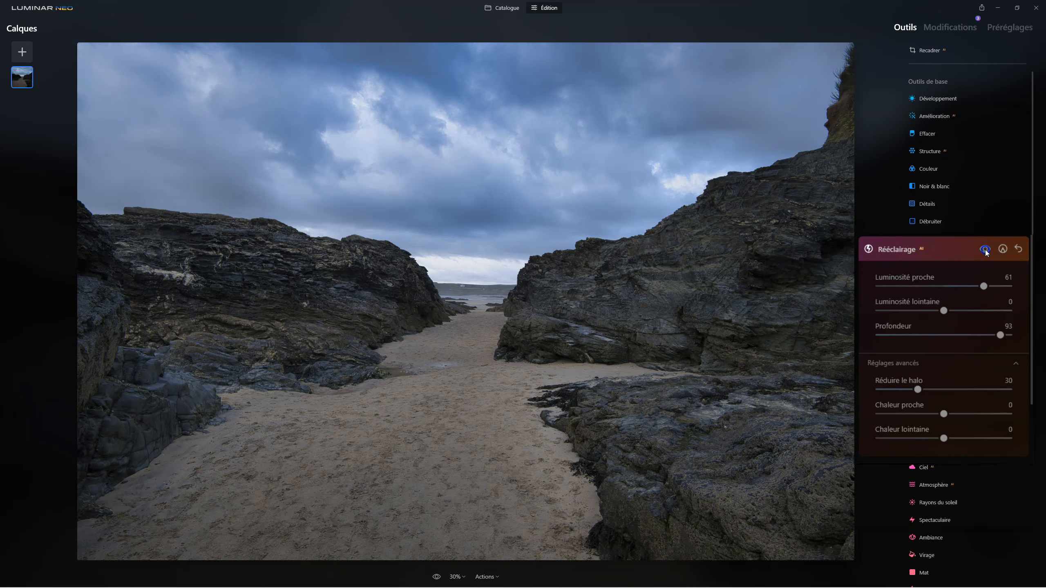
left_click(985, 249)
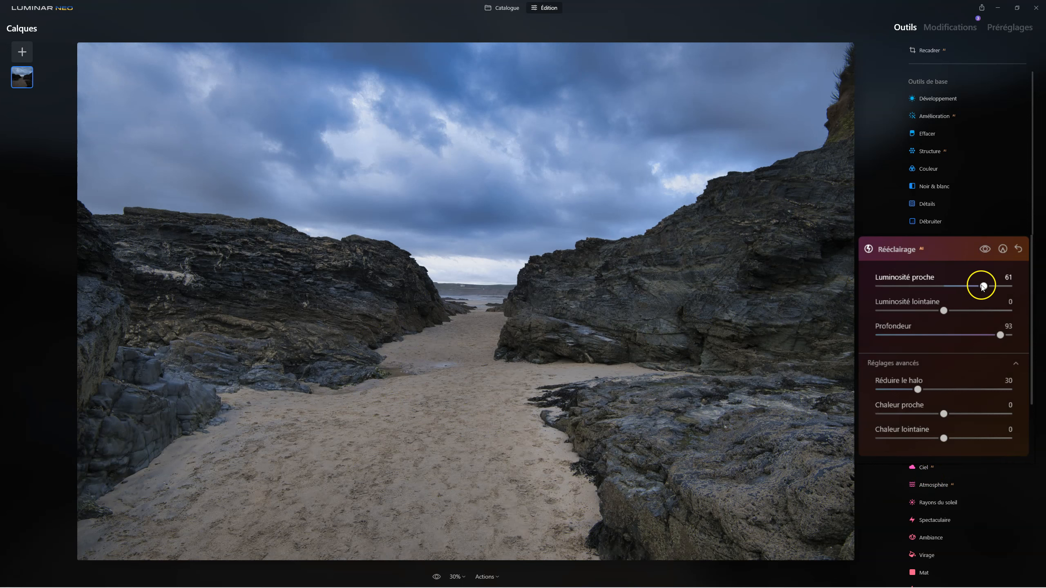
left_click_drag(986, 286, 1015, 286)
left_click_drag(1000, 335, 1023, 330)
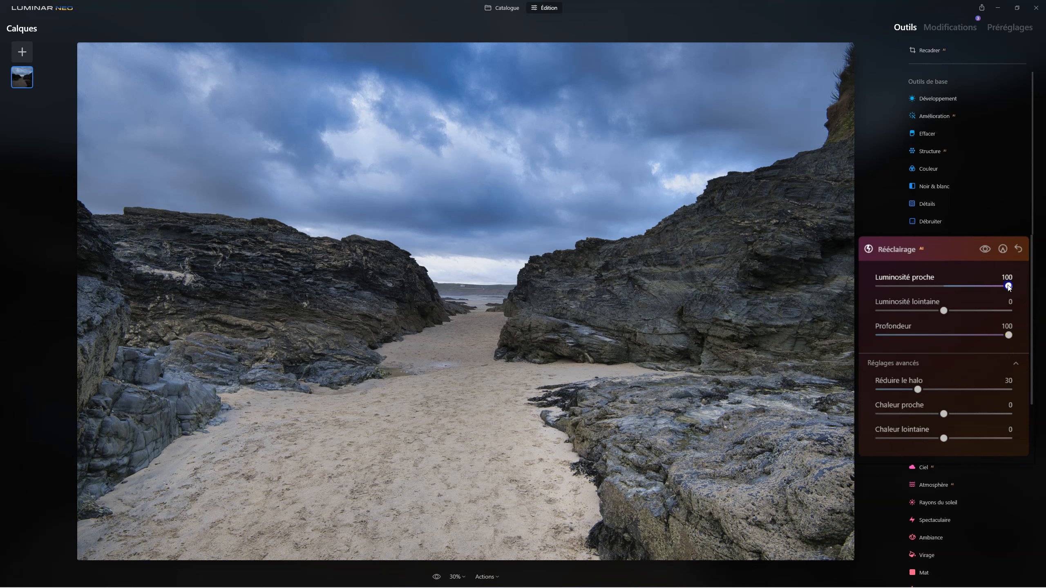
left_click_drag(1009, 286, 980, 286)
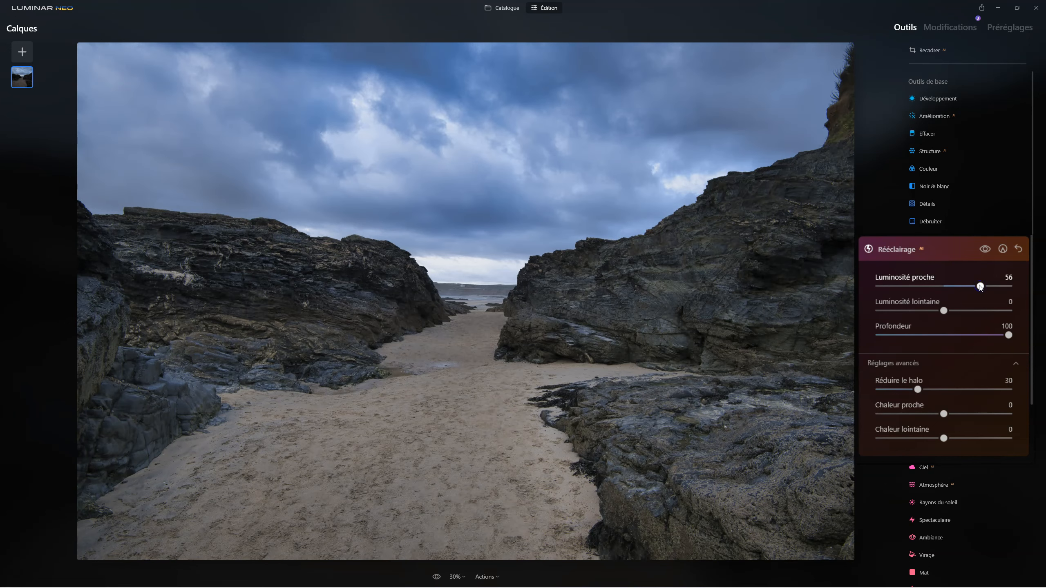
left_click_drag(980, 287, 985, 287)
left_click(933, 270)
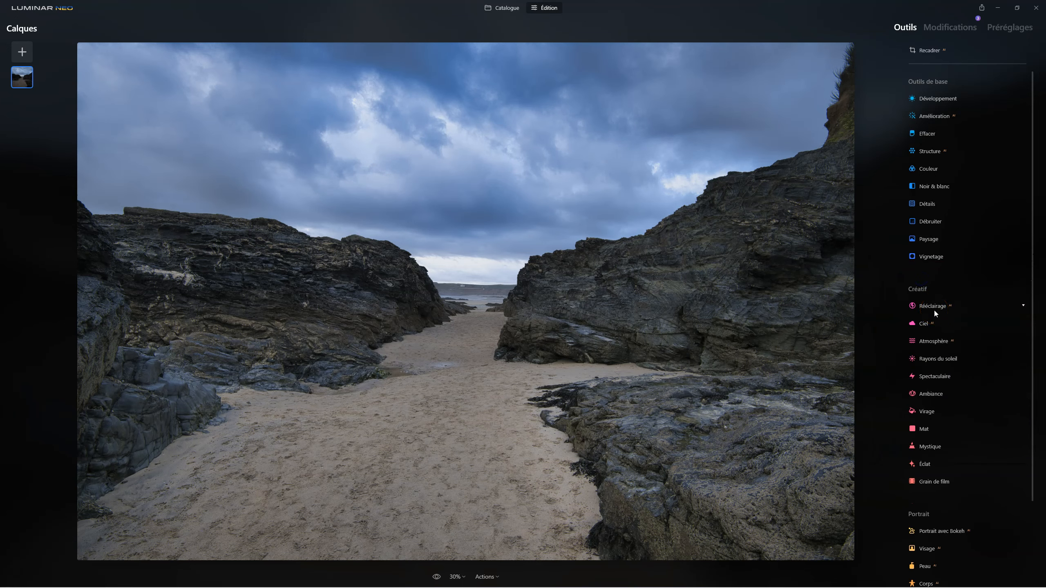
- Reduce the photo's blues with the Couleur tool by setting Bleu to -37 in the HSL Saturation adjustments
left_click(935, 309)
left_click(929, 170)
left_click(967, 195)
left_click(924, 250)
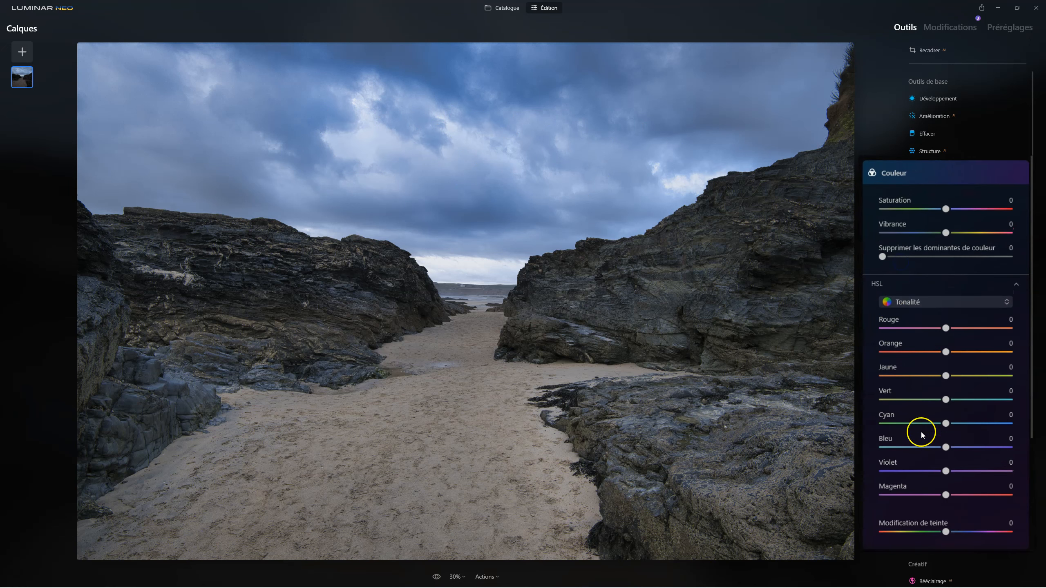
left_click(920, 301)
left_click(933, 338)
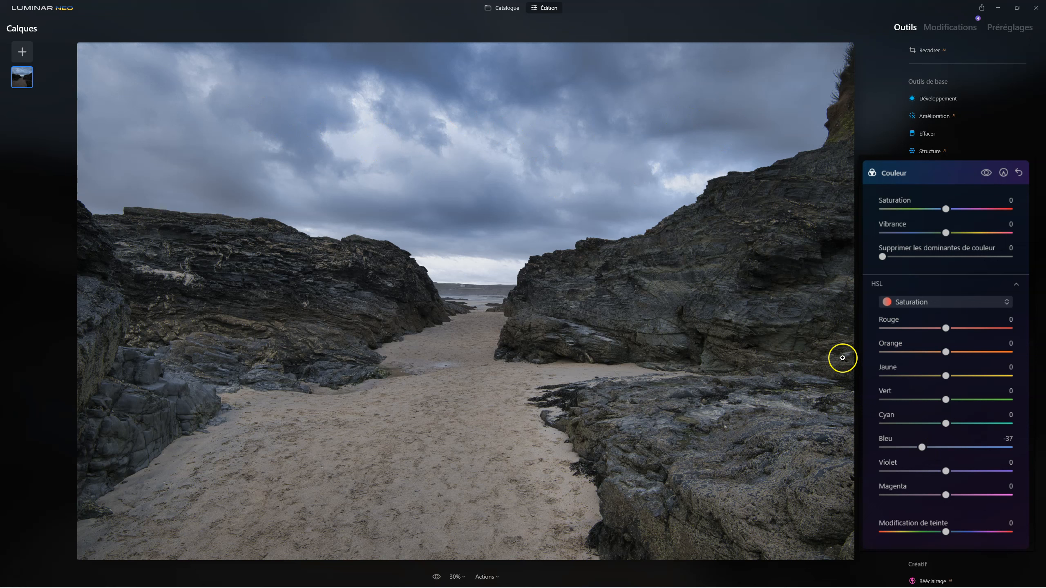
left_click(886, 174)
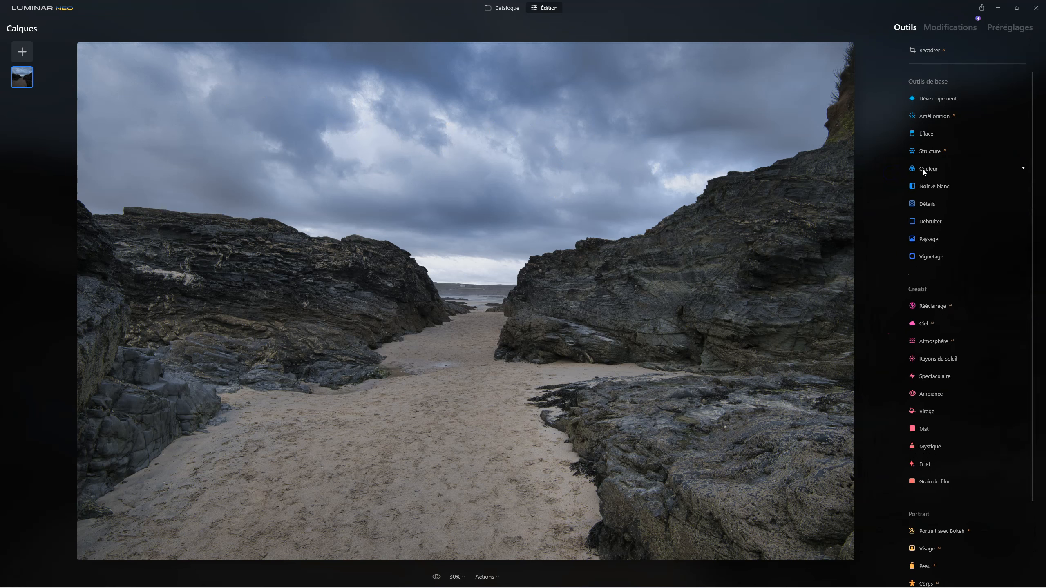
- Find the brighter photo of the coastal path and cliffs in the catalogue and open it for editing
double_click(659, 201)
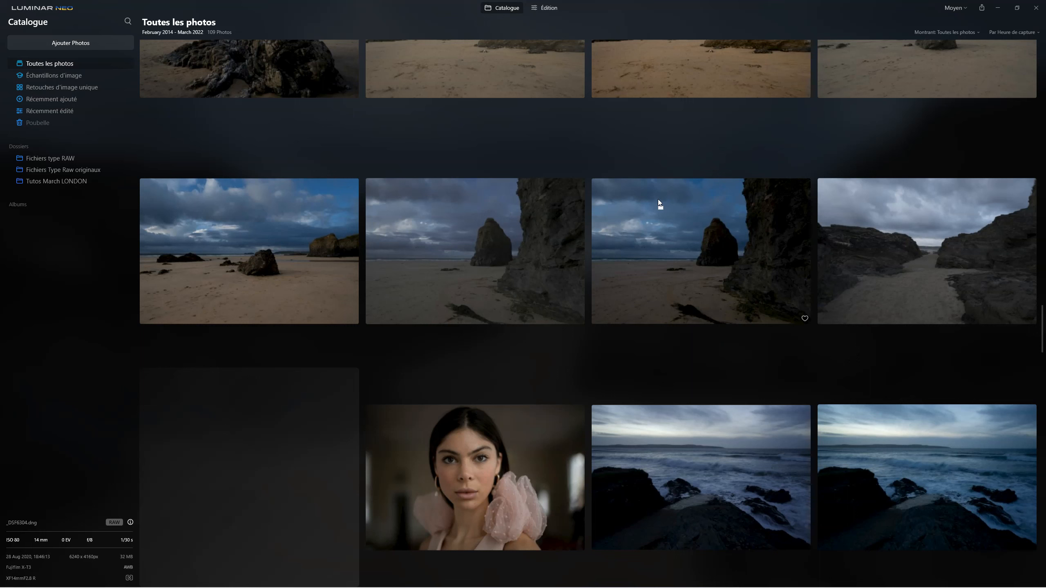
scroll(658, 181, "up", 11)
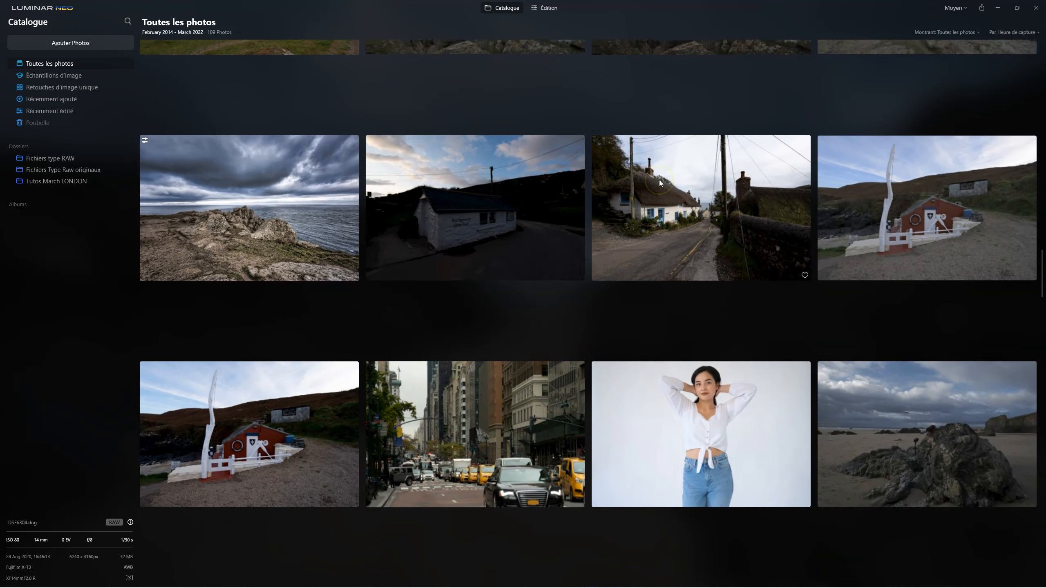
scroll(659, 182, "up", 4)
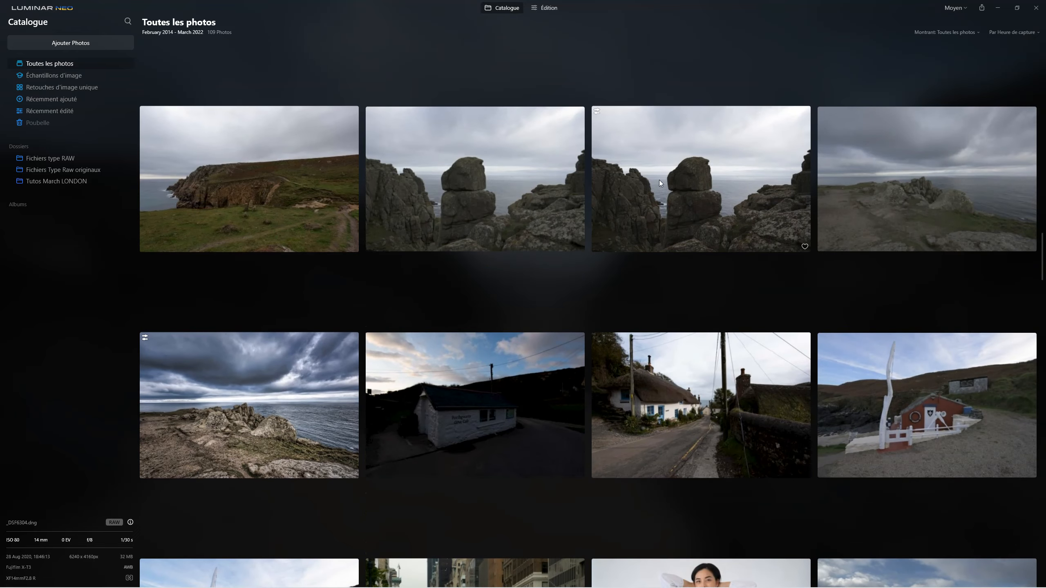
scroll(659, 182, "up", 4)
scroll(659, 181, "up", 8)
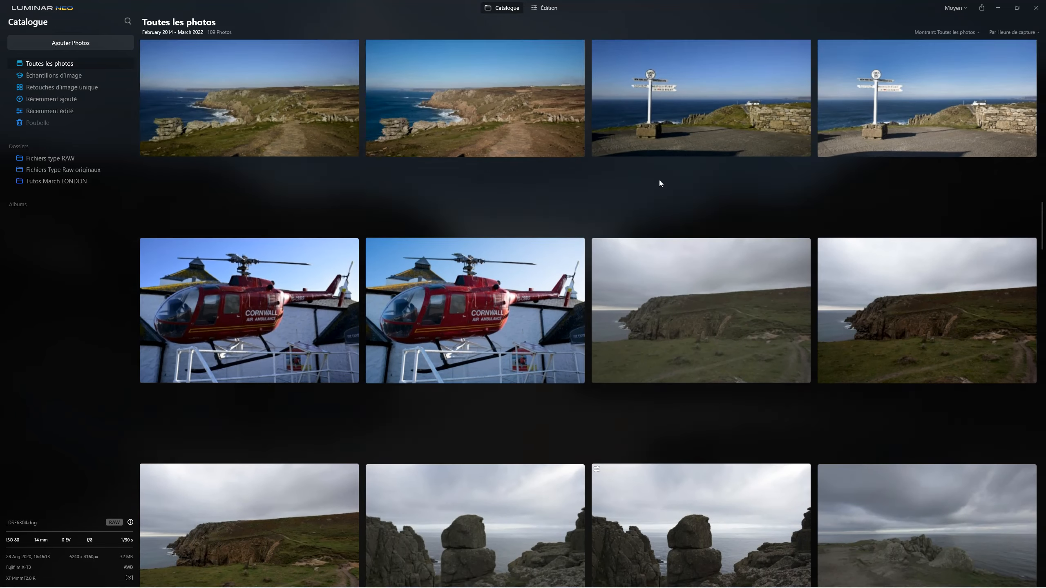
left_click(487, 263)
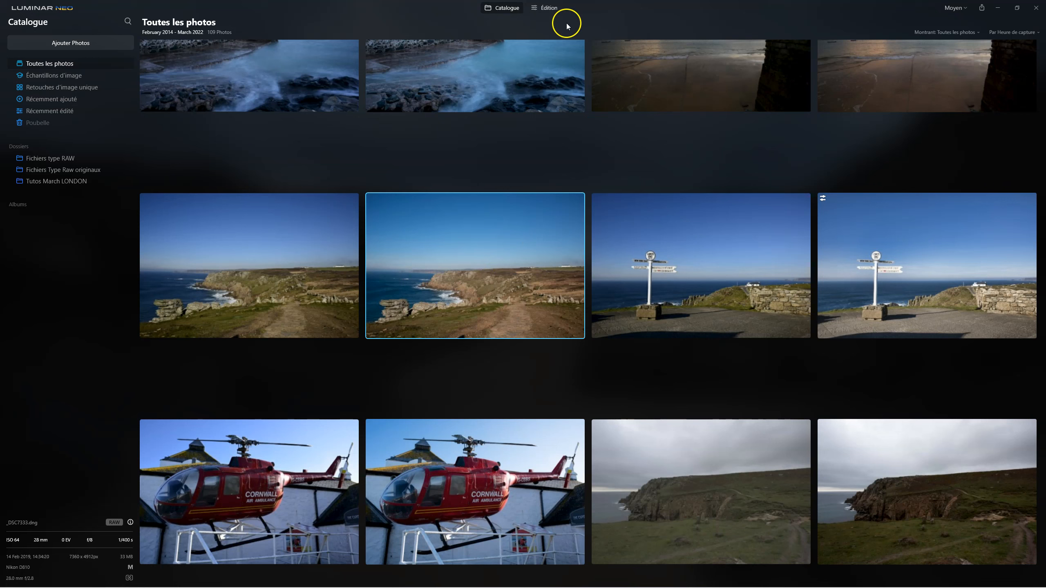
left_click(555, 10)
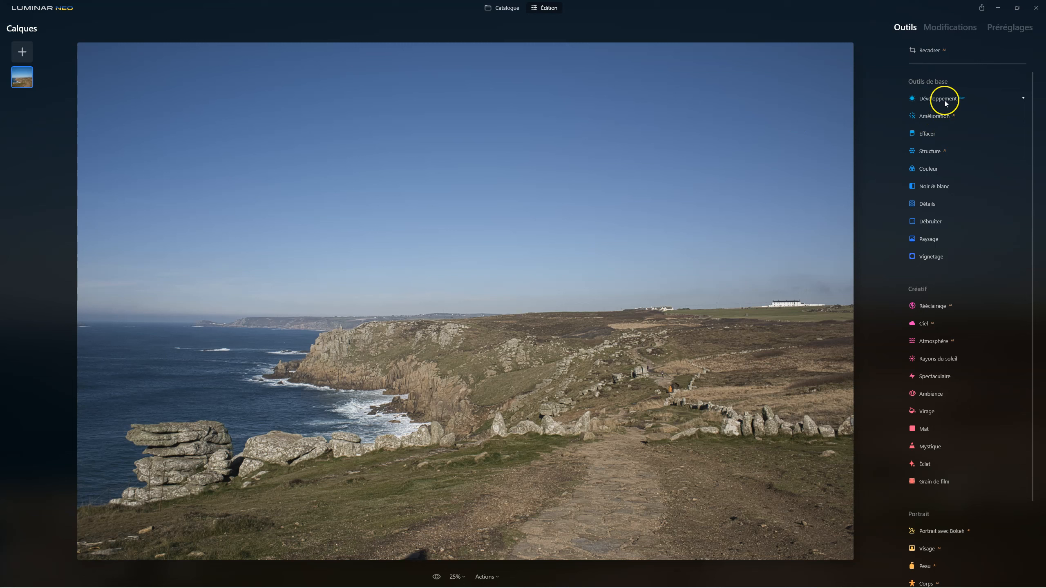
- Enhance the coastal path photo with Amélioration by setting Accent to 51
left_click(935, 119)
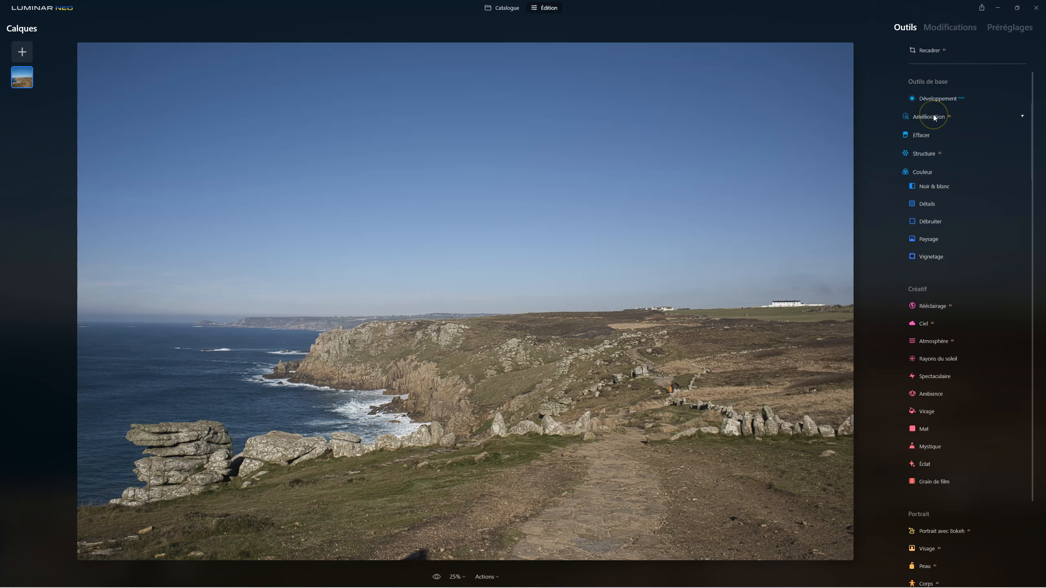
left_click_drag(897, 158, 947, 160)
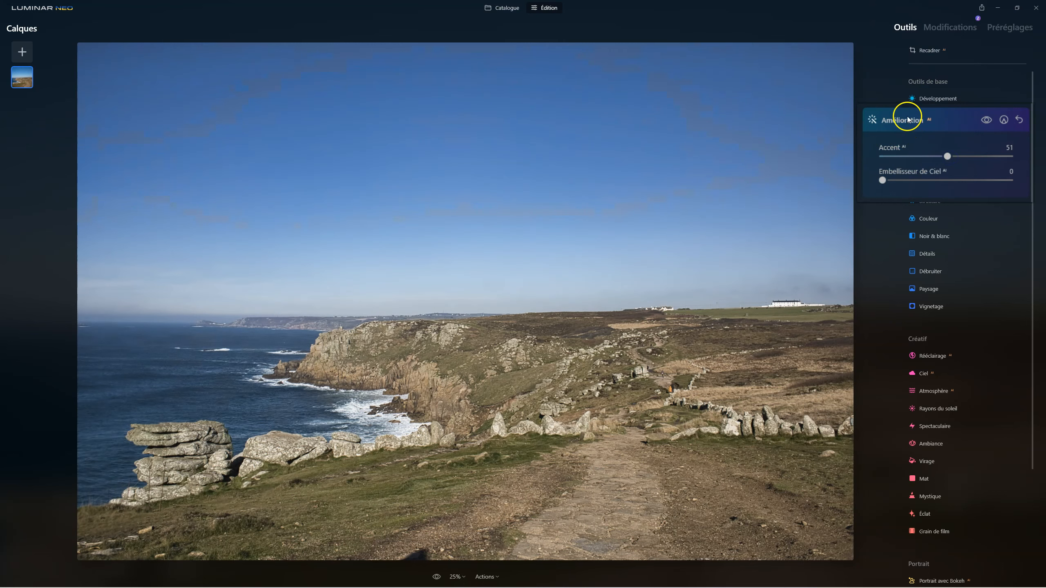
- Examine the Amélioration and Développement entries in the photo's applied edits, including Développement's Optique corrections
left_click(936, 98)
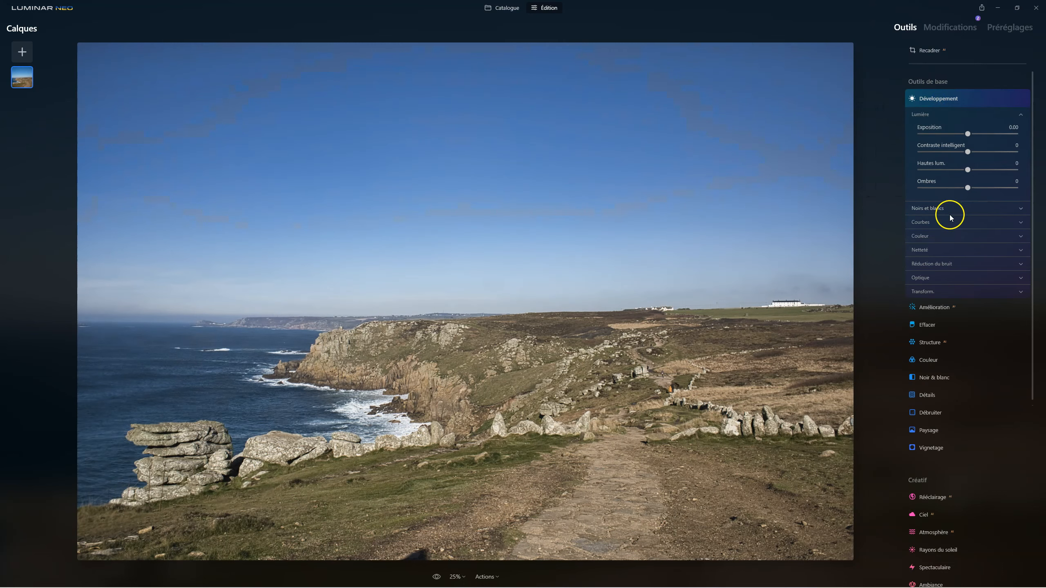
left_click(974, 32)
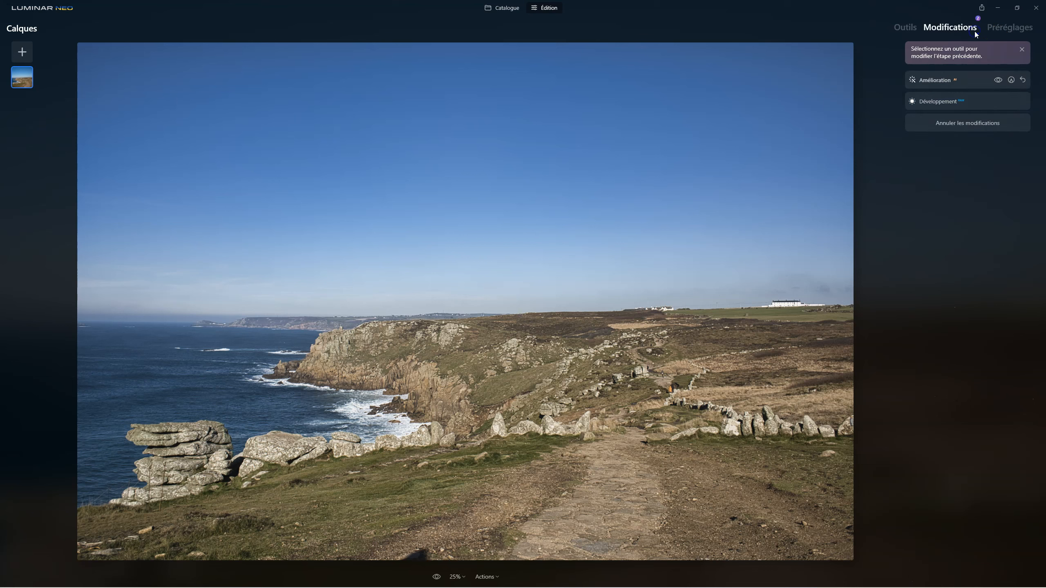
left_click(944, 81)
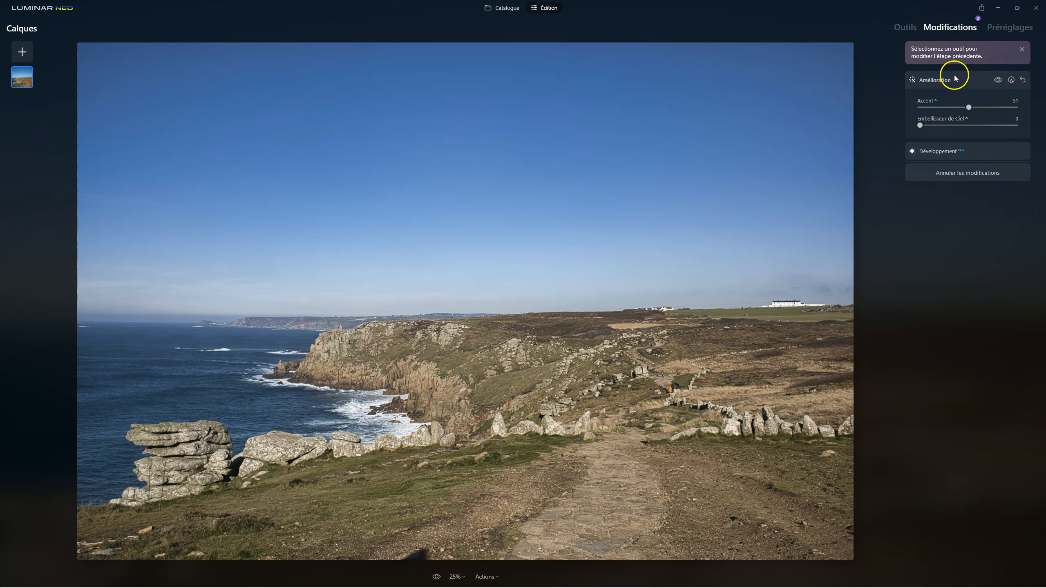
left_click(943, 151)
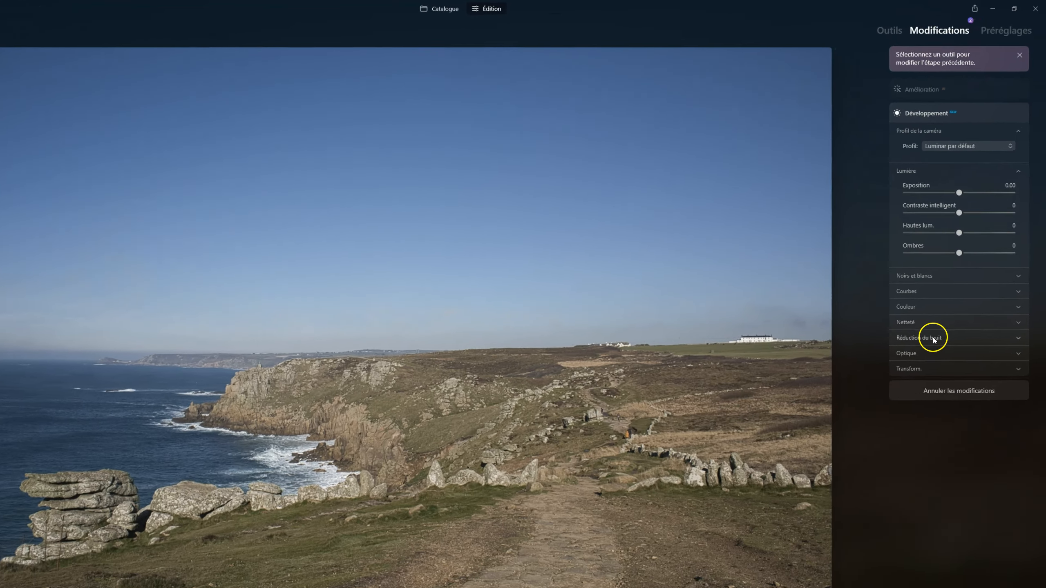
left_click(929, 316)
left_click(936, 332)
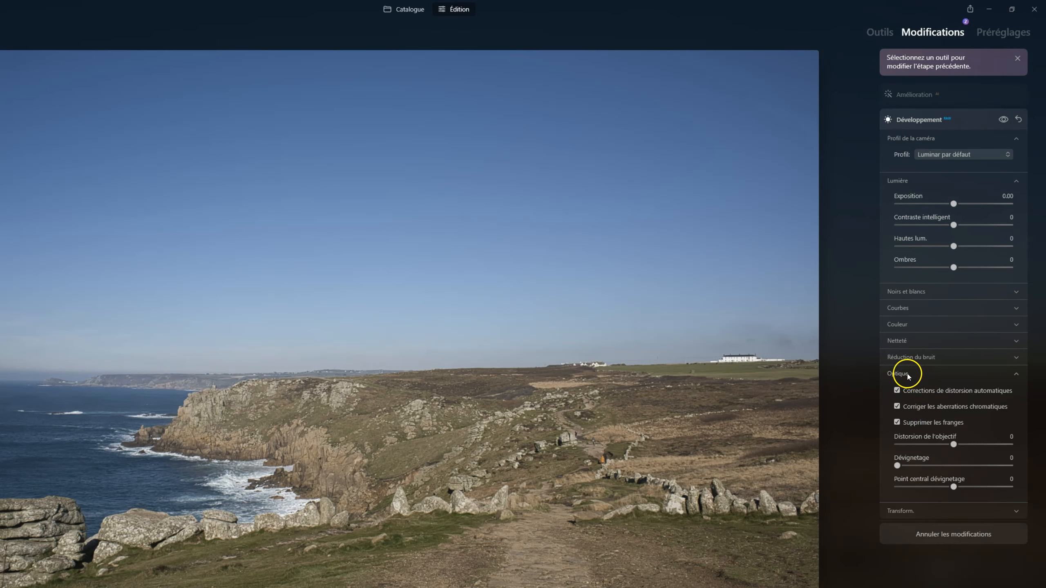
left_click(909, 373)
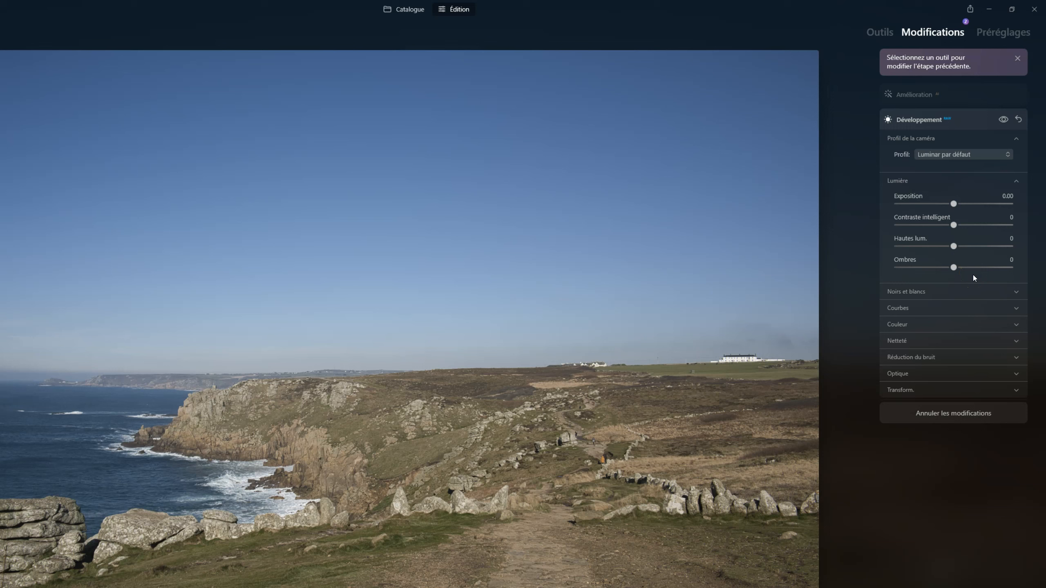
- Set the camera profile of the Développement edit to Camera Neutral
left_click(979, 159)
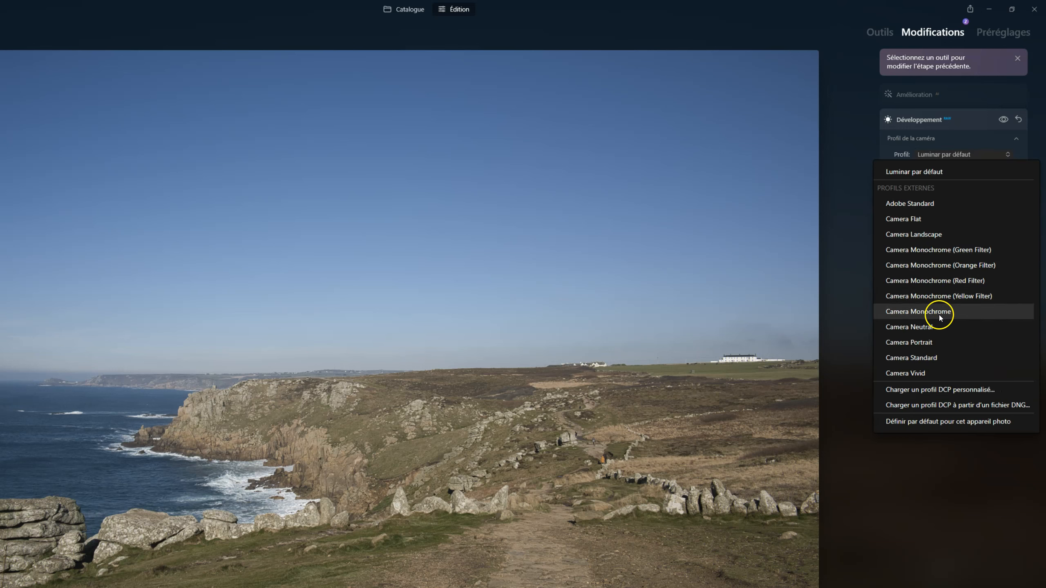
left_click(937, 328)
left_click(935, 207)
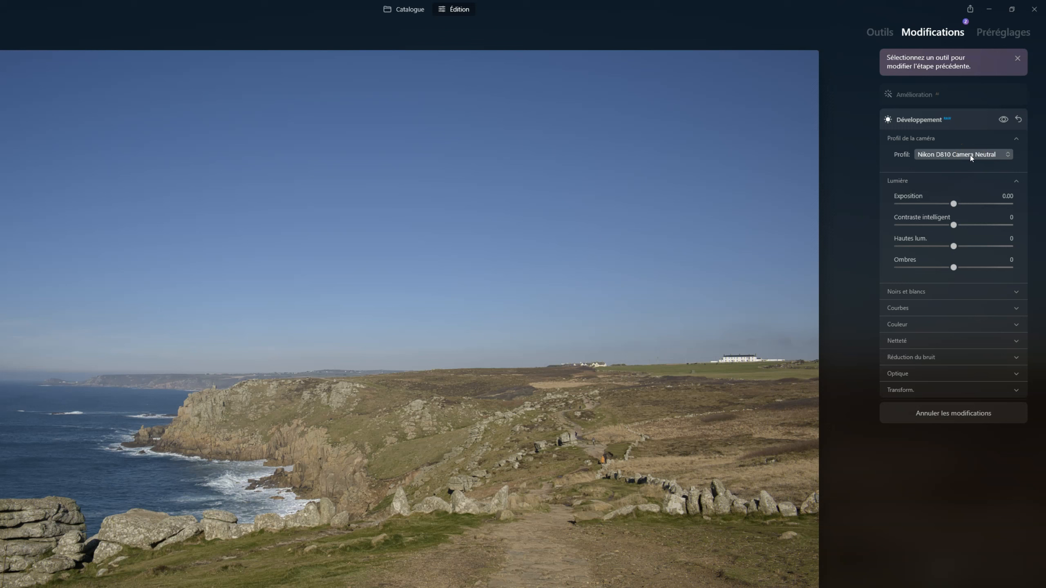
- Raise Accent to 65 in the applied Amélioration edit and return to the full set of editing tools
left_click(917, 99)
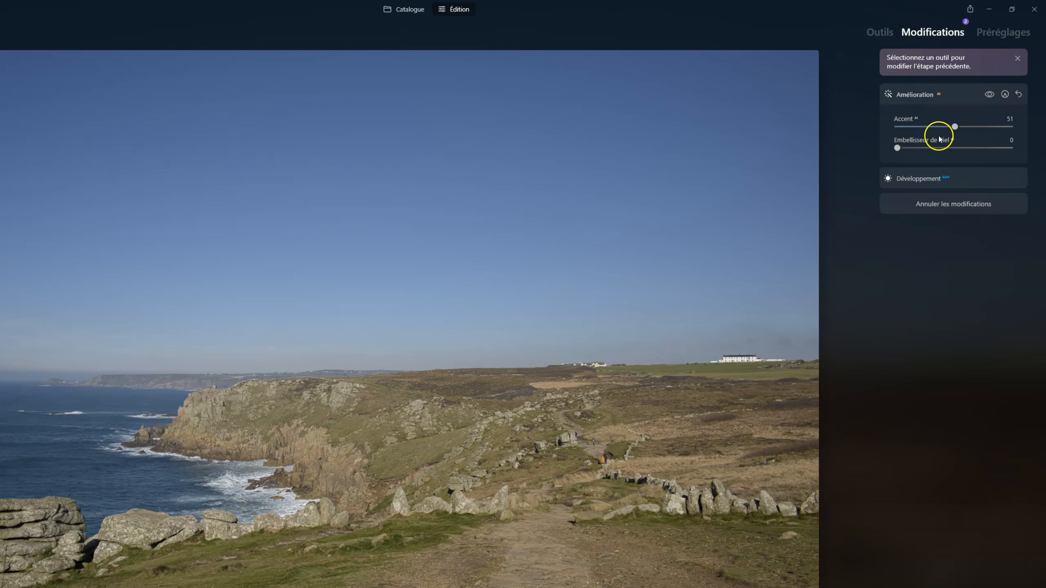
left_click_drag(958, 128, 972, 129)
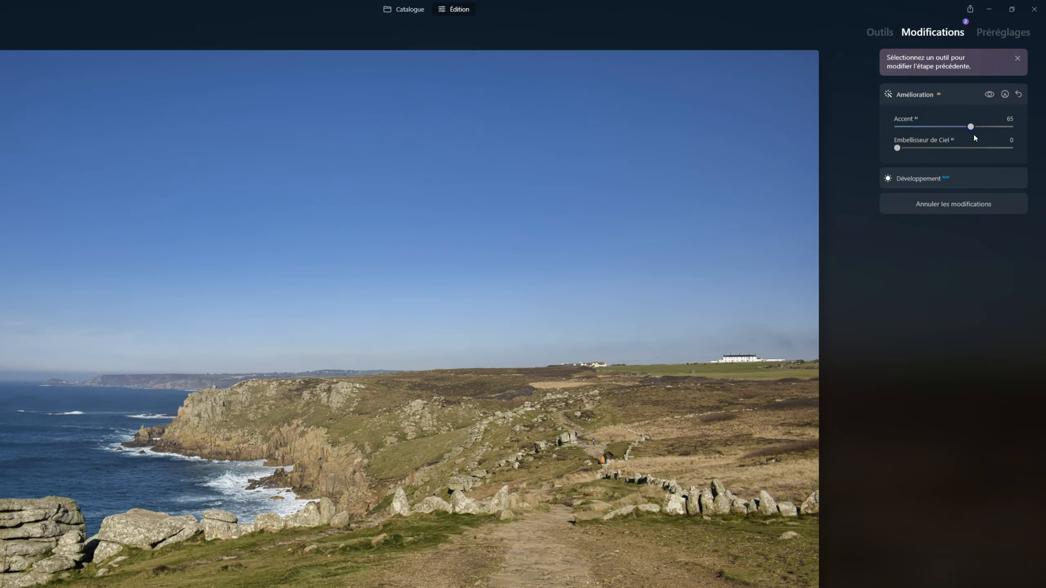
left_click(934, 112)
left_click(917, 97)
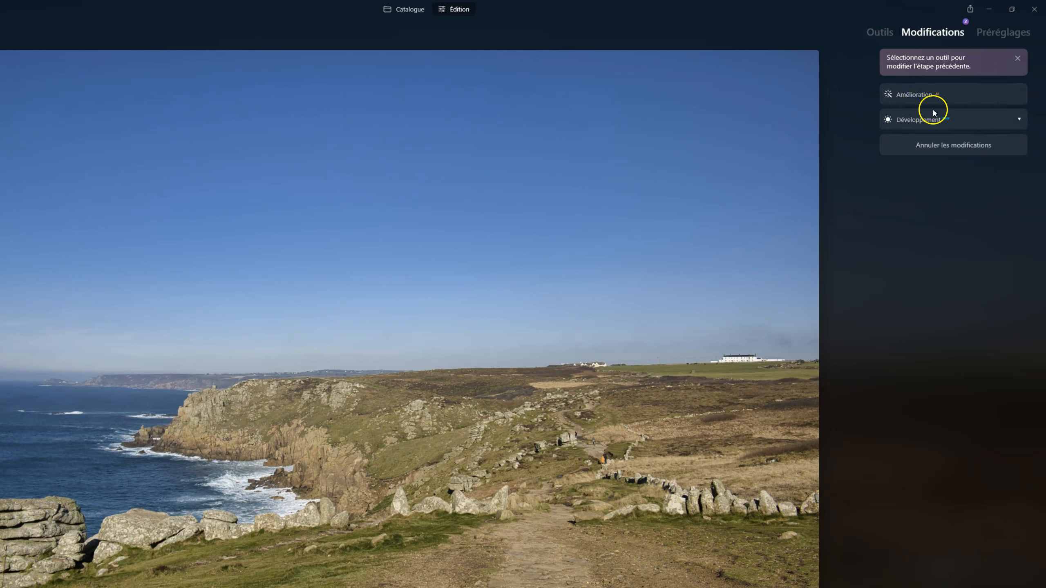
left_click(877, 31)
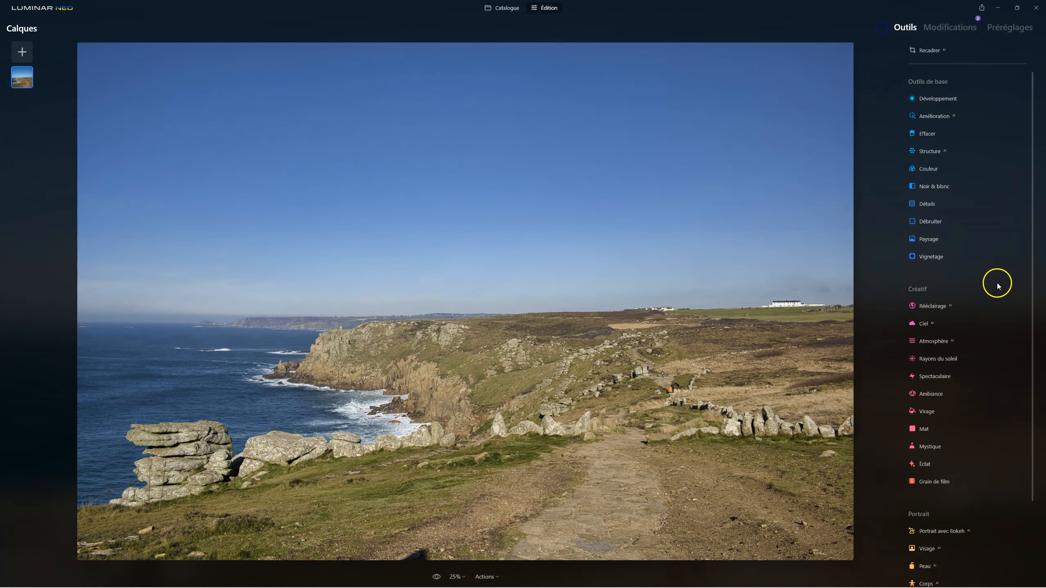
- Replace the photo's sky with Blue Sky 7 using the Ciel tool and compare it with the original sky
left_click(929, 326)
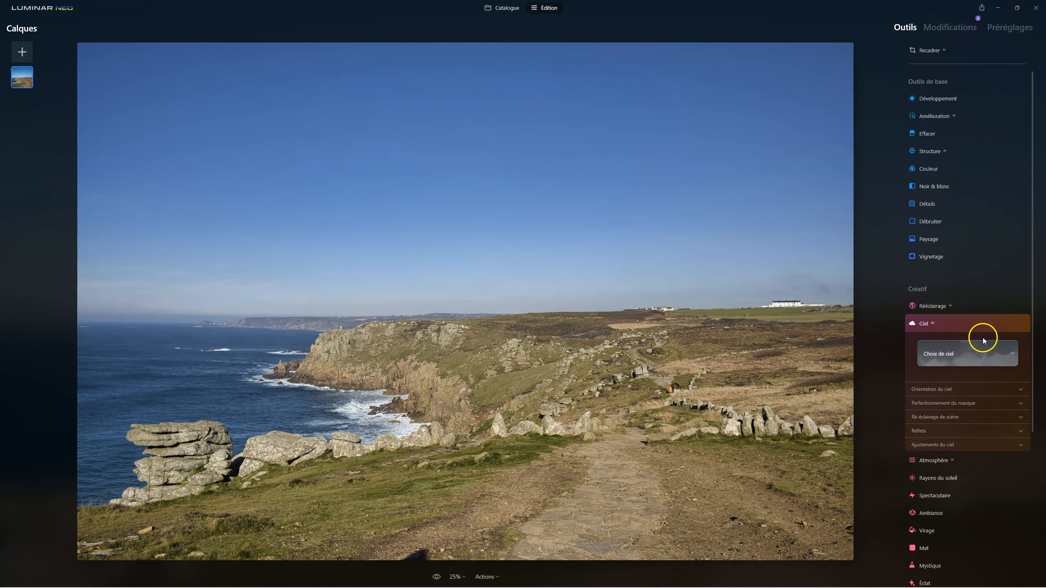
left_click(979, 350)
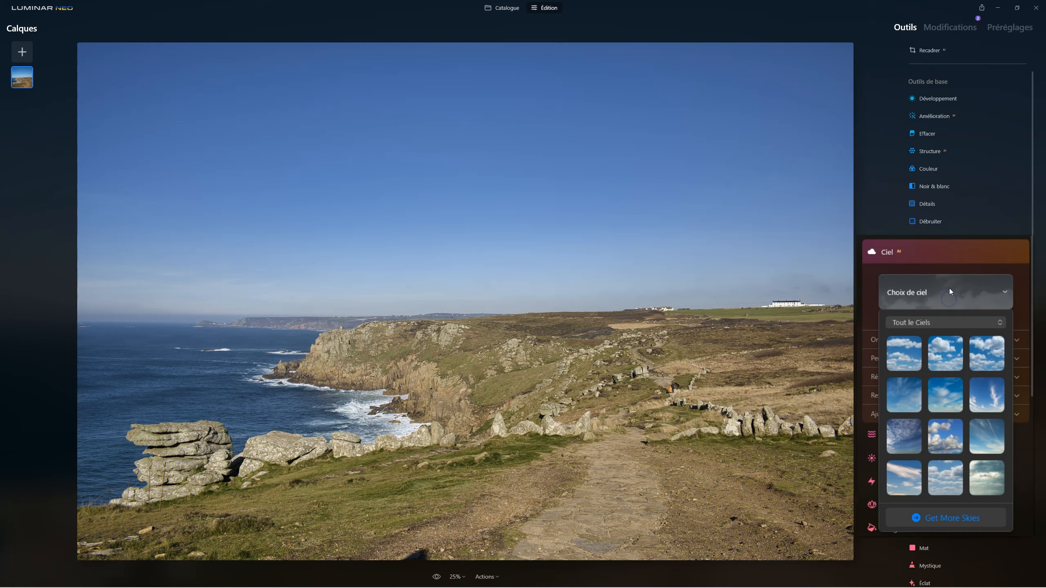
left_click(909, 356)
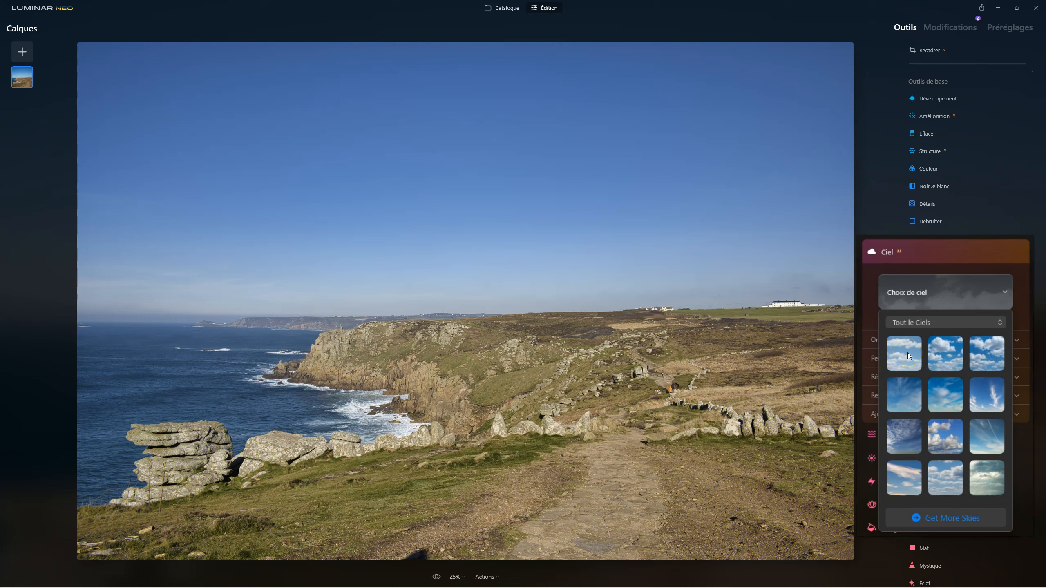
scroll(960, 369, "down", 1)
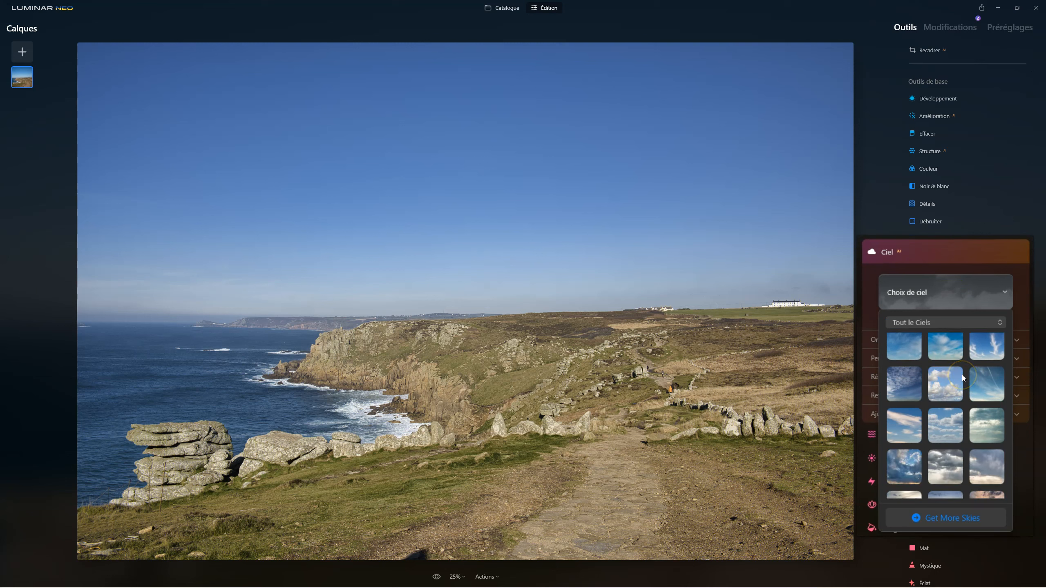
left_click(906, 379)
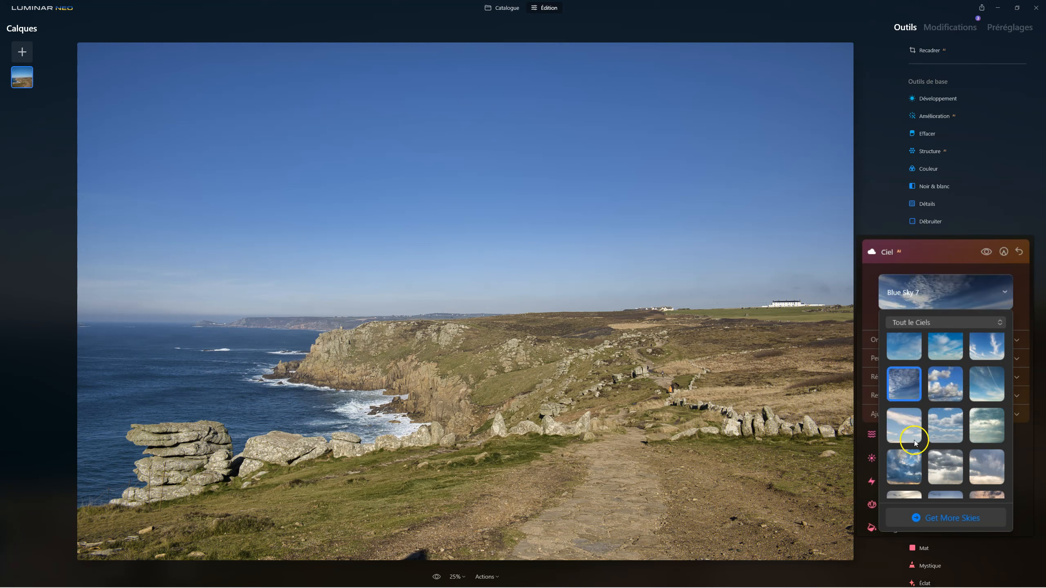
left_click(930, 299)
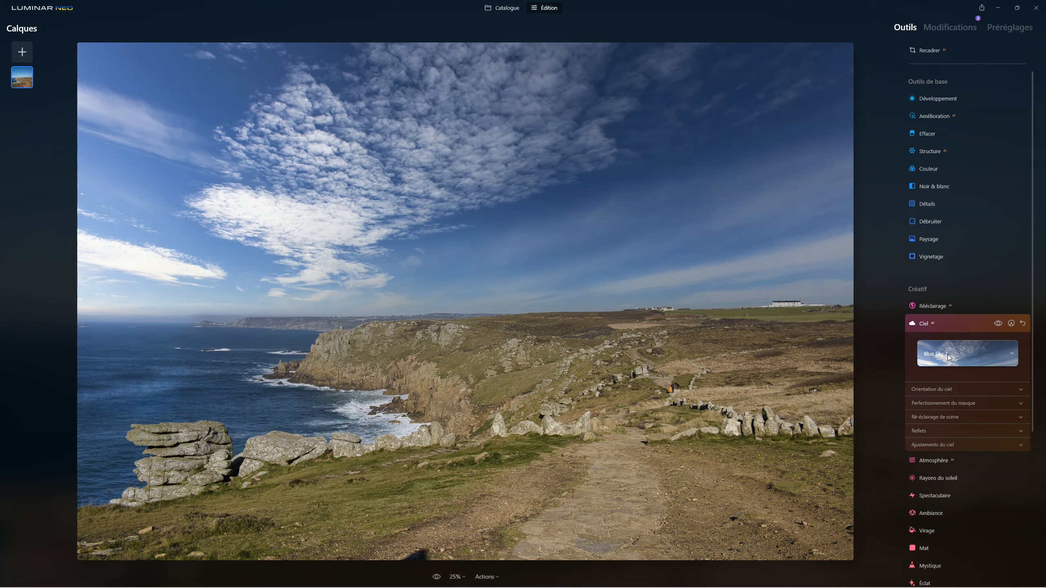
left_click(997, 324)
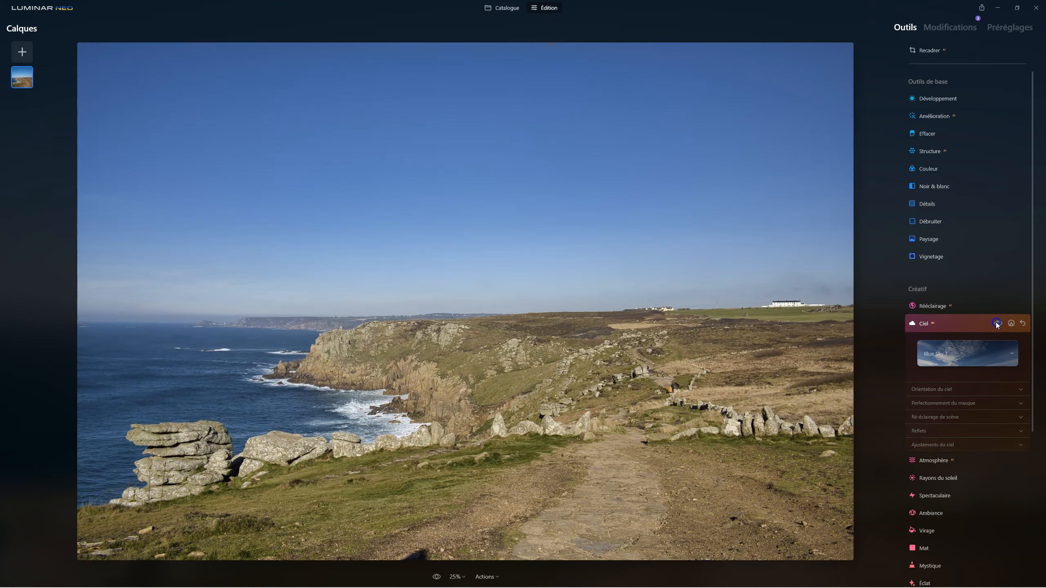
- Compare the photo repeatedly with and without the Ciel sky replacement, checking the sky and its effect on the landscape
left_click(997, 324)
left_click(997, 324)
left_click(998, 323)
left_click(997, 323)
left_click(997, 324)
left_click(997, 323)
left_click(997, 323)
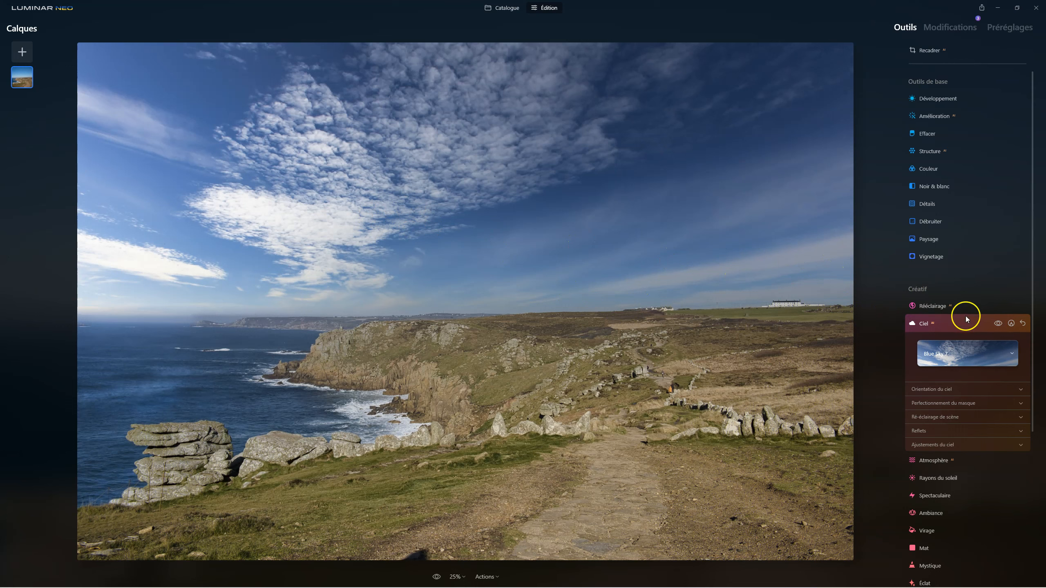
left_click(996, 323)
left_click(996, 324)
left_click(995, 324)
left_click(995, 324)
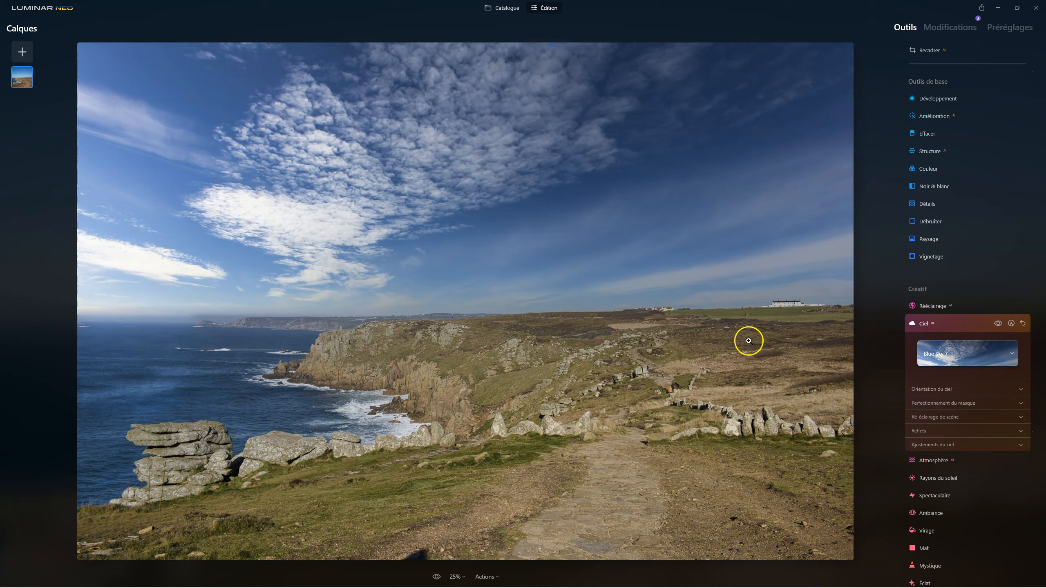
- Expand the Ciel tool's Orientation du ciel, Perfectionnement du masque, Ré-éclairage de scène, Reflets and Ajustements du ciel sections
left_click(946, 390)
scroll(944, 415, "down", 5)
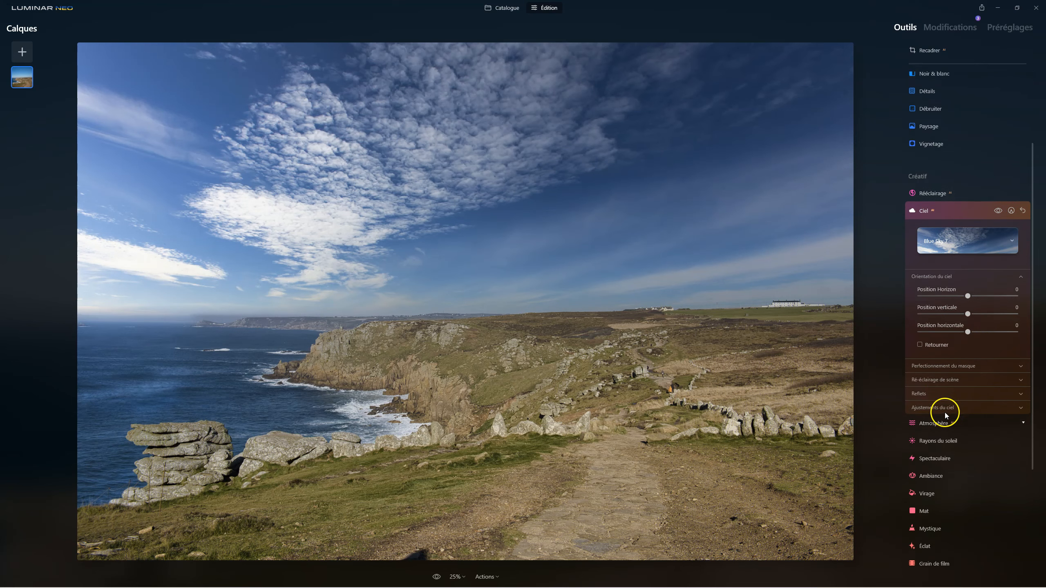
left_click(932, 333)
scroll(945, 339, "down", 3)
scroll(945, 339, "down", 2)
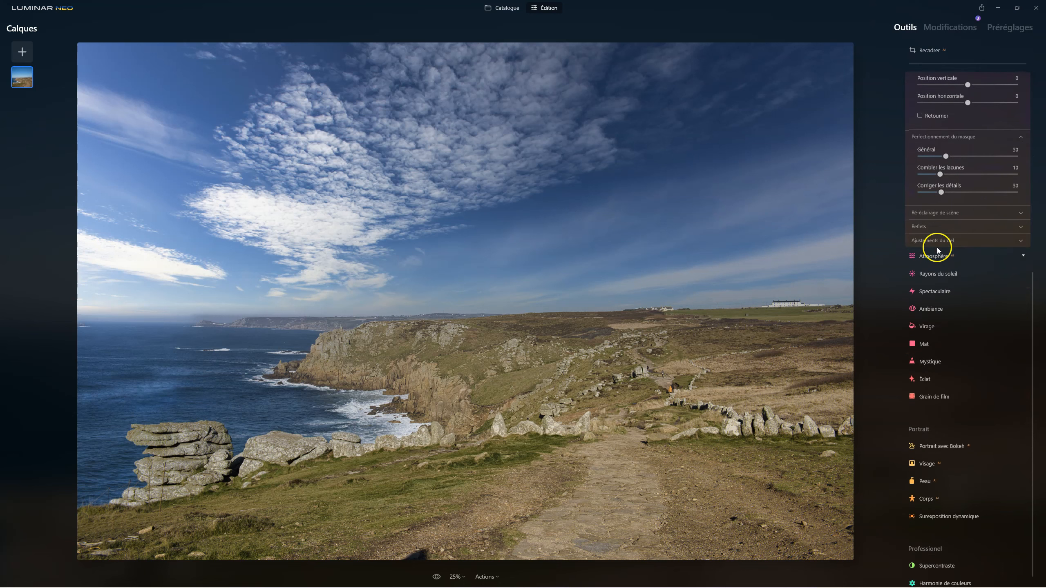
left_click(944, 261)
left_click(921, 316)
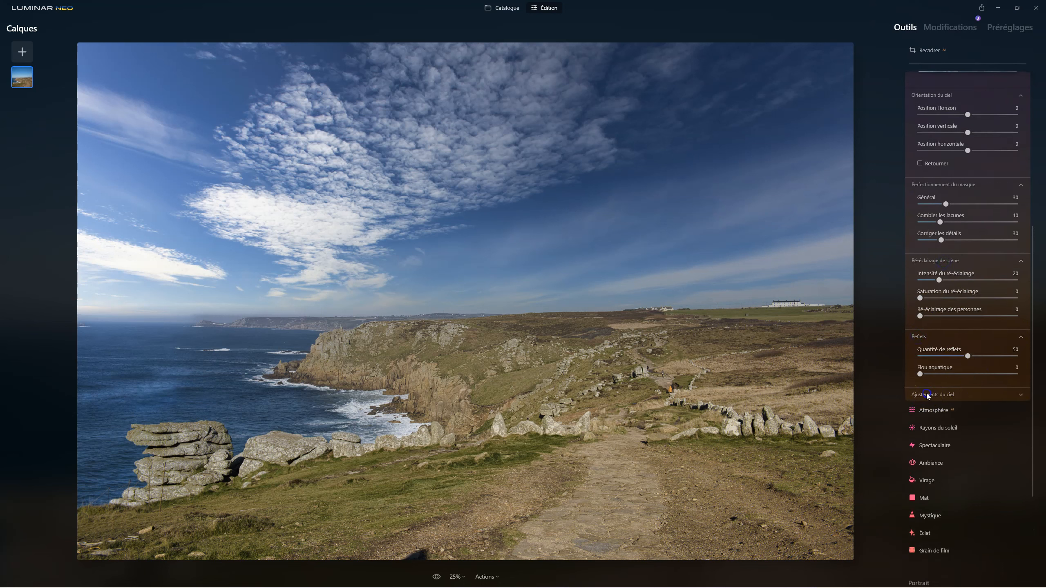
left_click(927, 395)
scroll(983, 323, "up", 5)
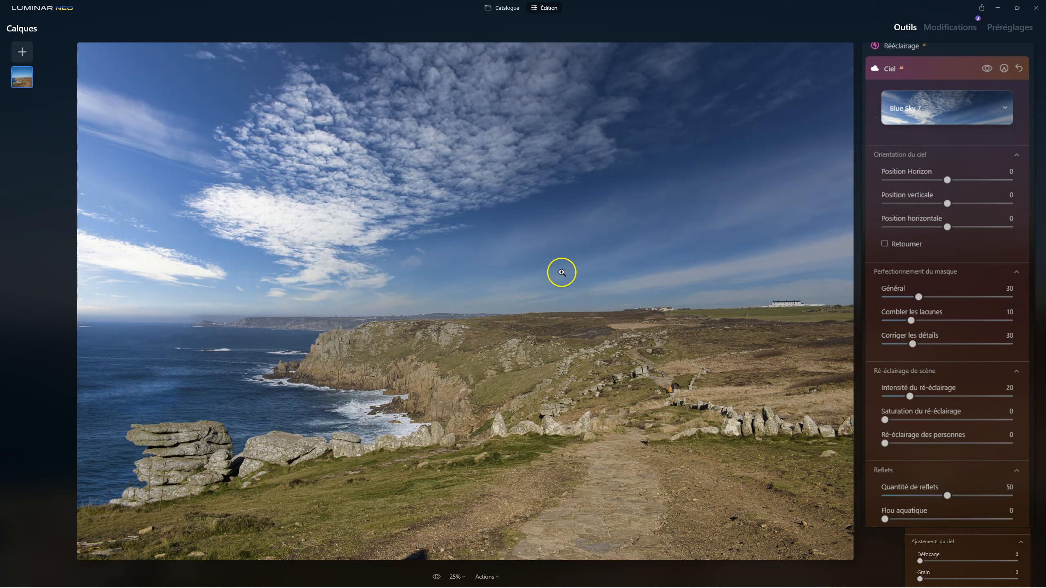
- Try the sky's Position Horizon, Position verticale, Position horizontale and Retourner settings, returning each to its default
left_click_drag(947, 181, 983, 182)
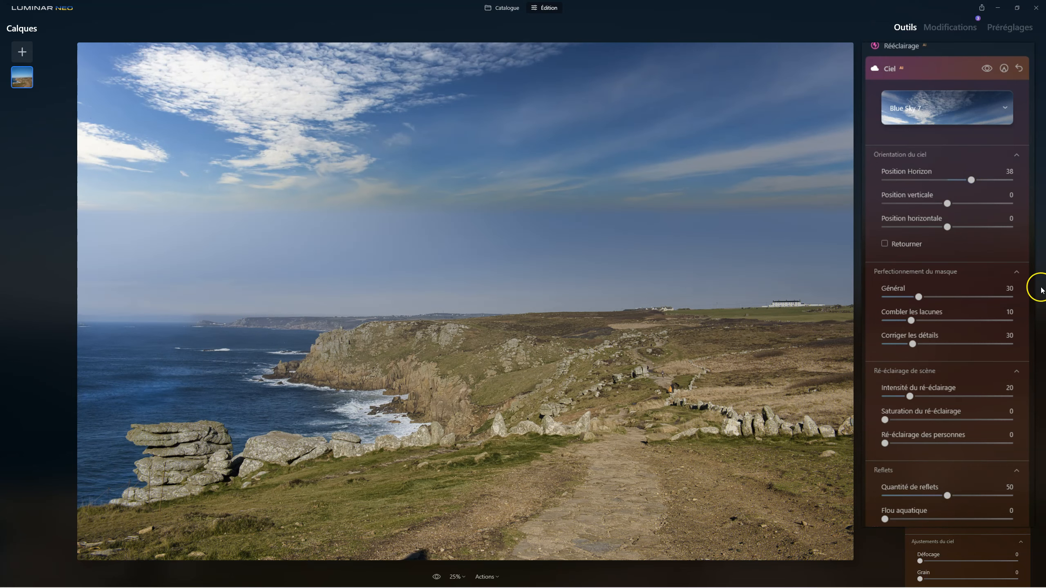
double_click(971, 180)
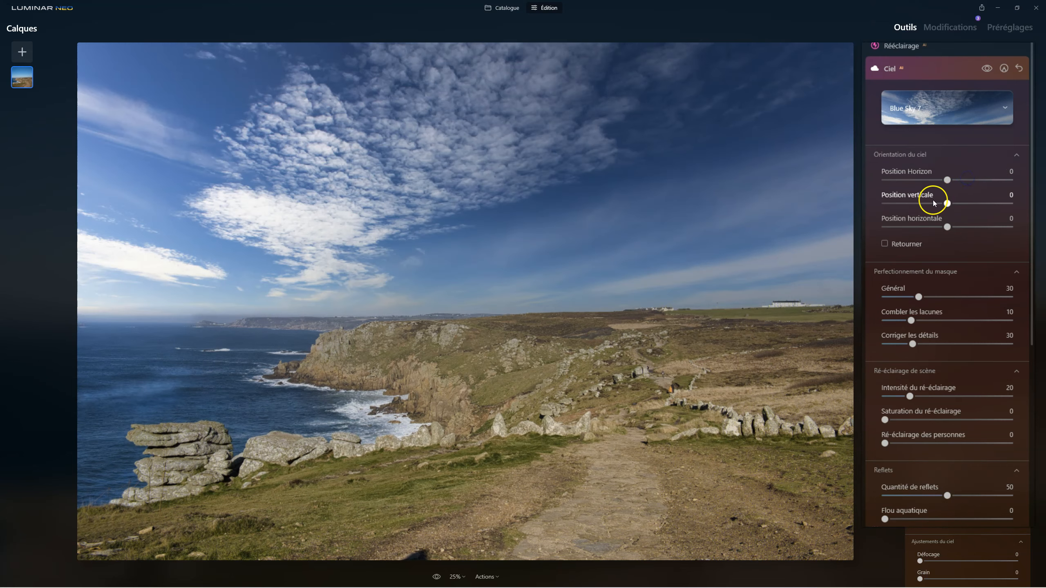
left_click_drag(946, 202, 958, 226)
double_click(985, 203)
double_click(957, 227)
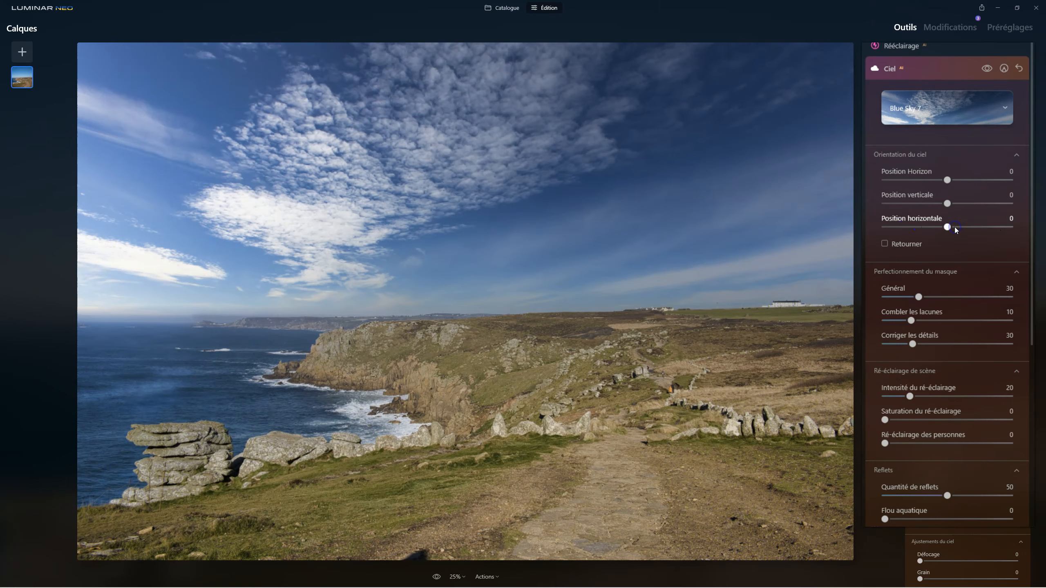
left_click(885, 244)
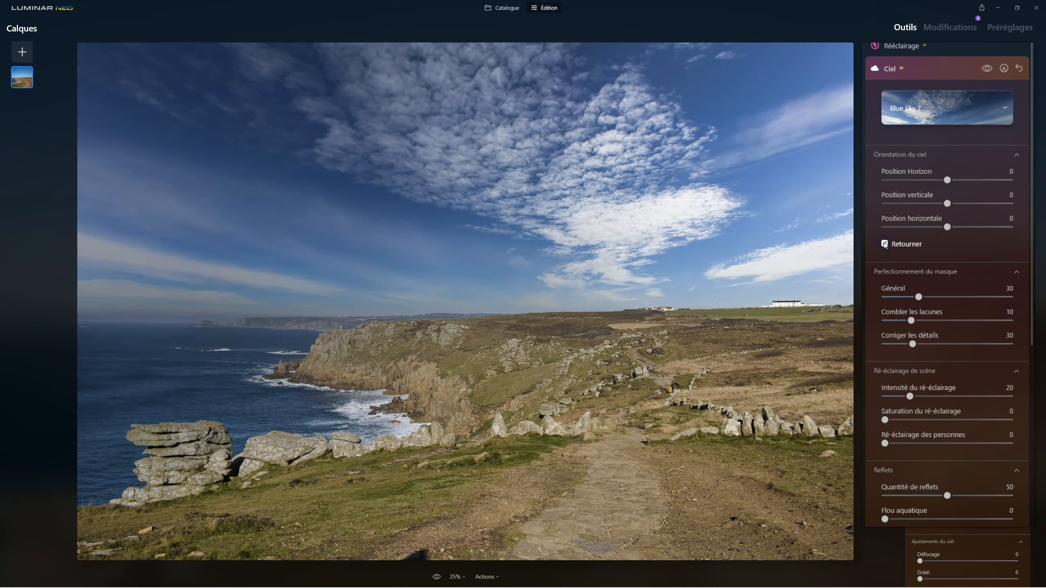
left_click(885, 244)
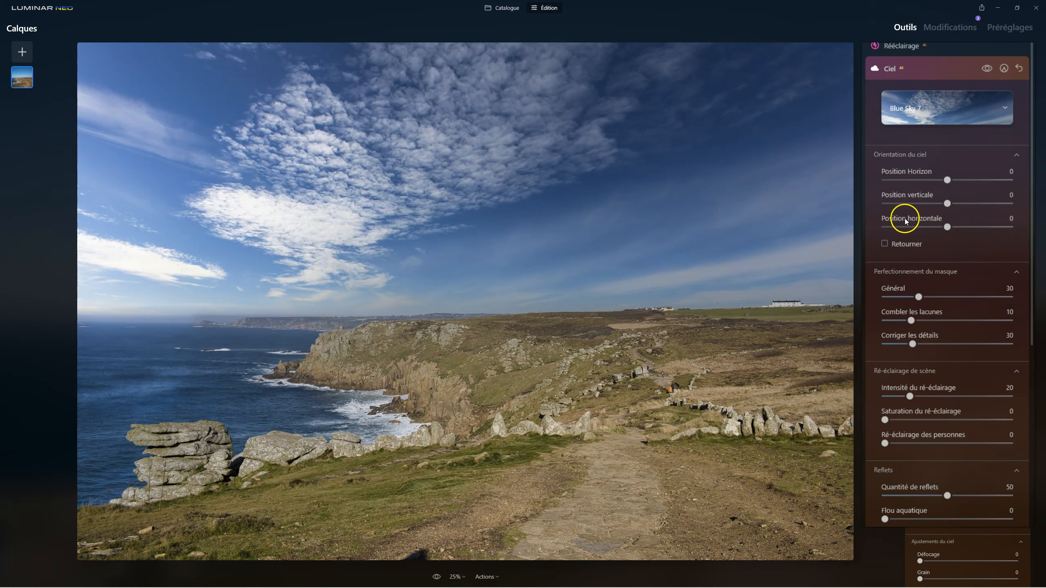
- Refine the sky mask with Général at 100, Combler les lacunes at 25 and Corriger les détails at 63, comparing with the original
left_click_drag(919, 297, 977, 298)
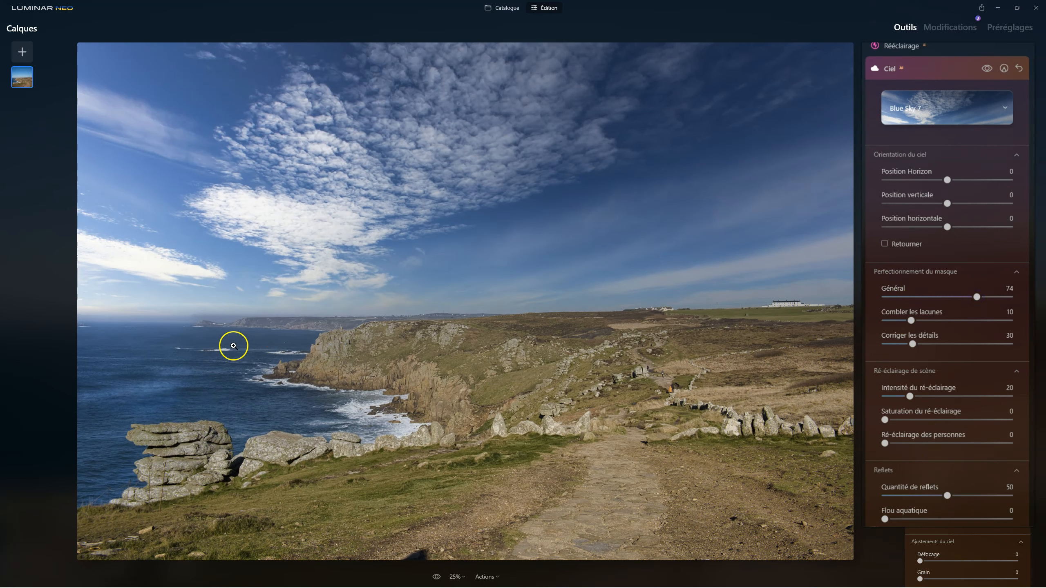
left_click_drag(977, 296, 1012, 298)
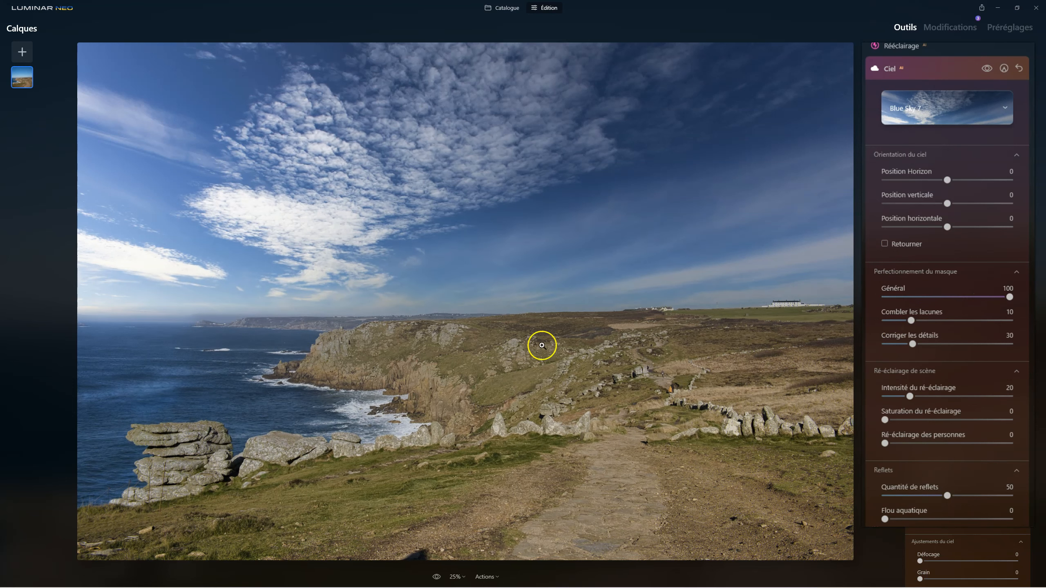
left_click_drag(910, 321, 962, 321)
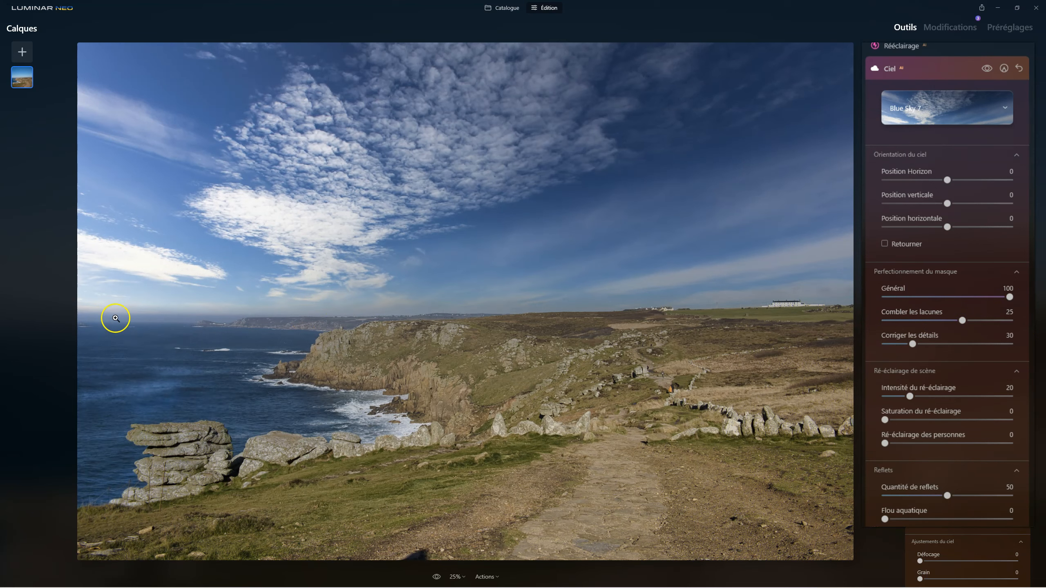
left_click(987, 68)
left_click(988, 68)
left_click(987, 68)
left_click(987, 69)
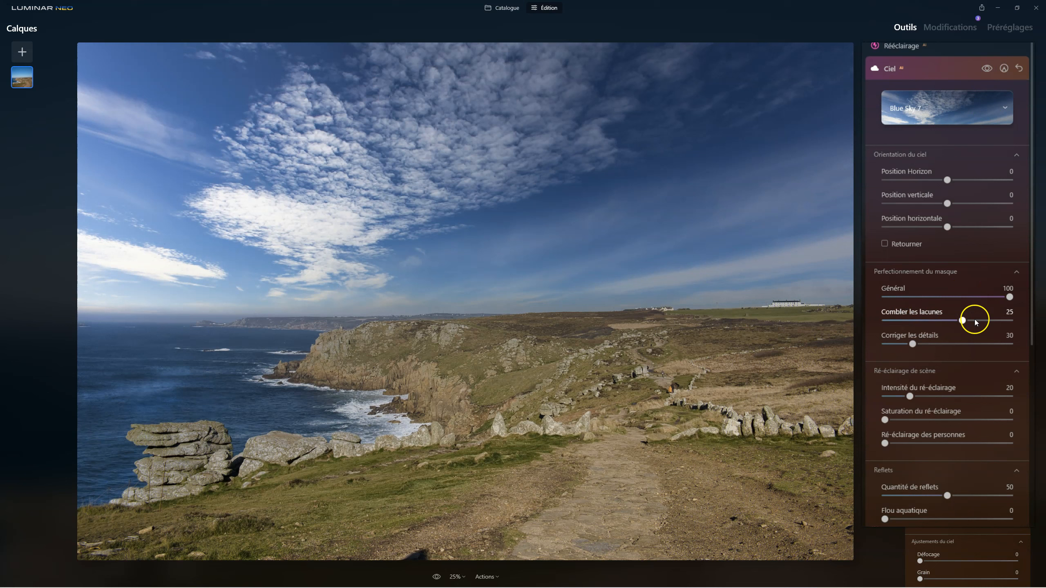
left_click_drag(911, 344, 959, 344)
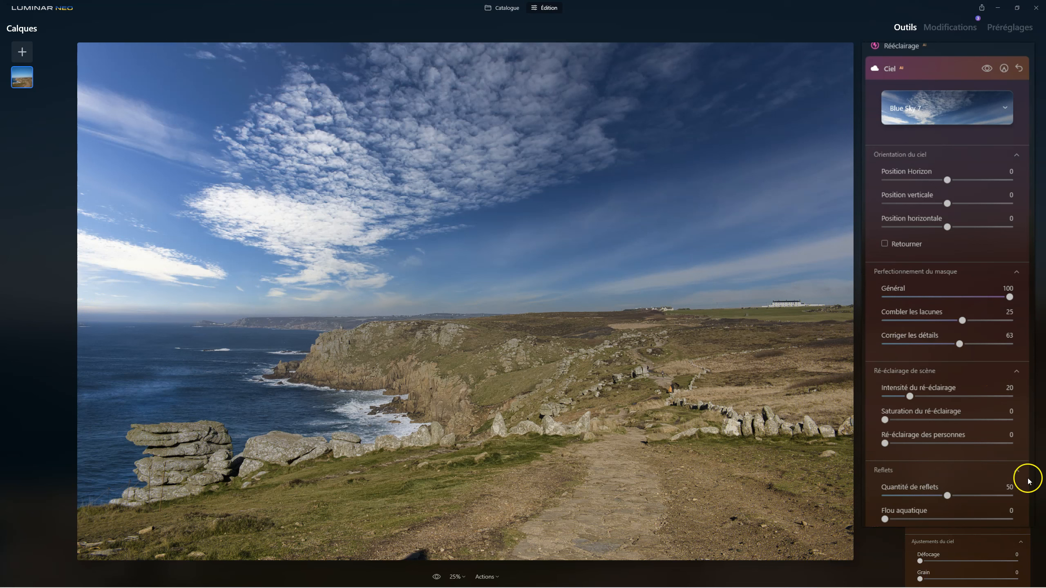
- Set the scene's Intensité du ré-éclairage to 64 and Saturation du ré-éclairage to 58, keeping Ré-éclairage des personnes at 0
scroll(946, 381, "down", 3)
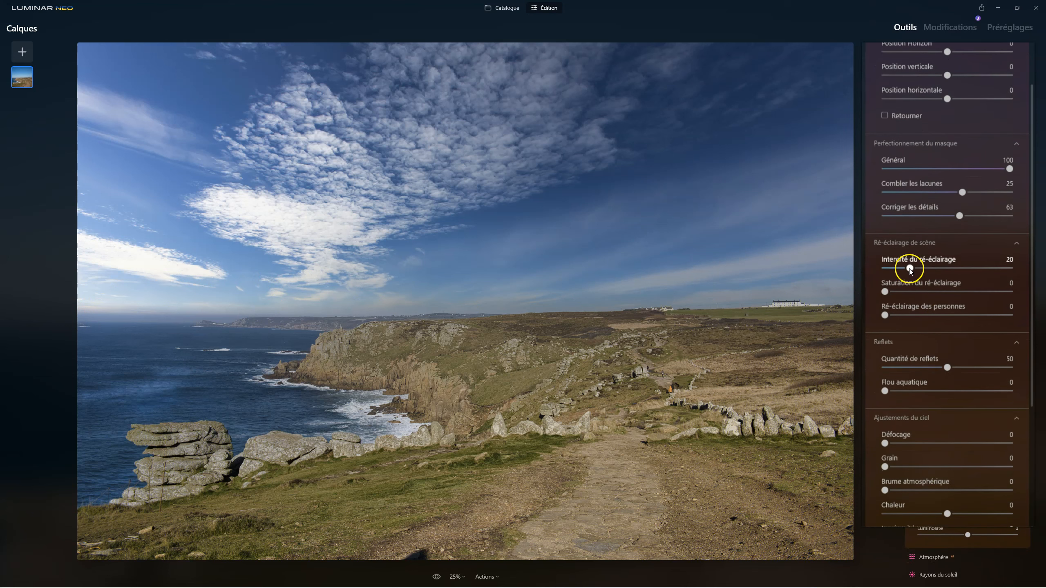
left_click_drag(910, 269, 964, 268)
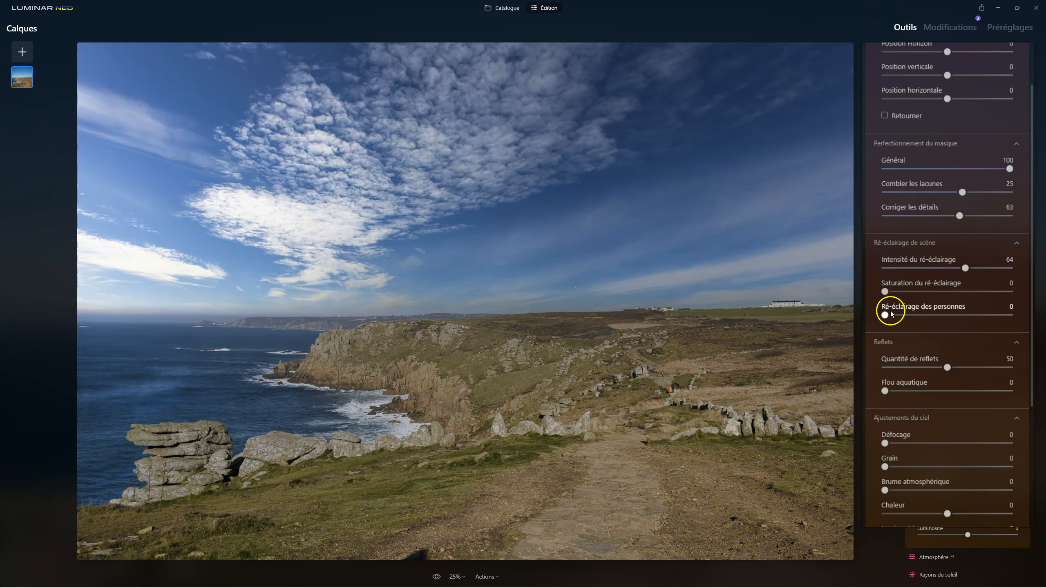
left_click_drag(887, 292, 959, 291)
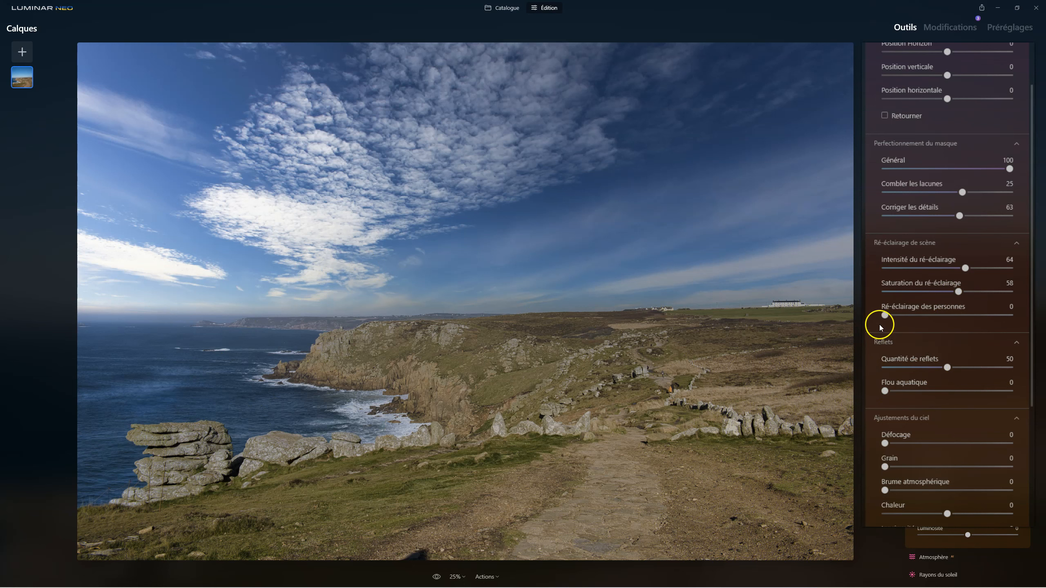
mouse_move(887, 315)
left_mouse_down()
mouse_move(976, 315)
mouse_move(884, 326)
left_mouse_up()
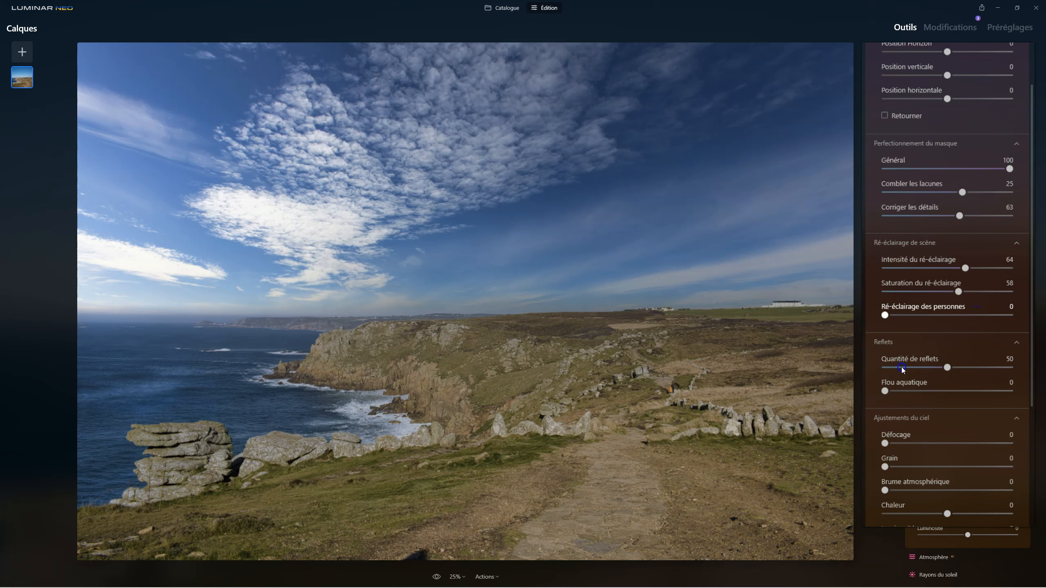
double_click(992, 316)
left_click(934, 304)
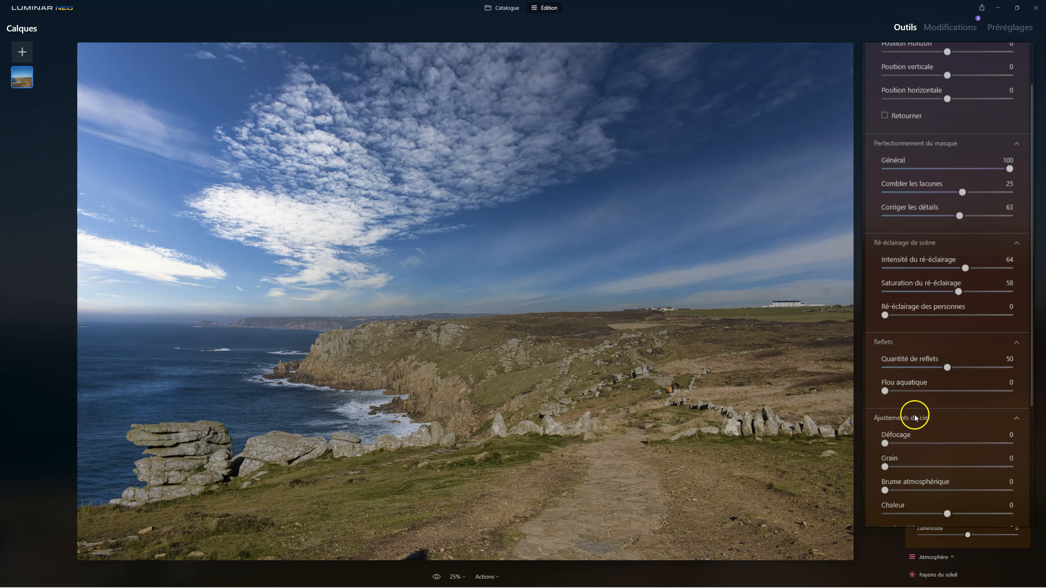
- Strengthen the sky's reflection in the sea with Quantité de reflets at 95 and Flou aquatique at 90
left_click_drag(948, 365, 998, 365)
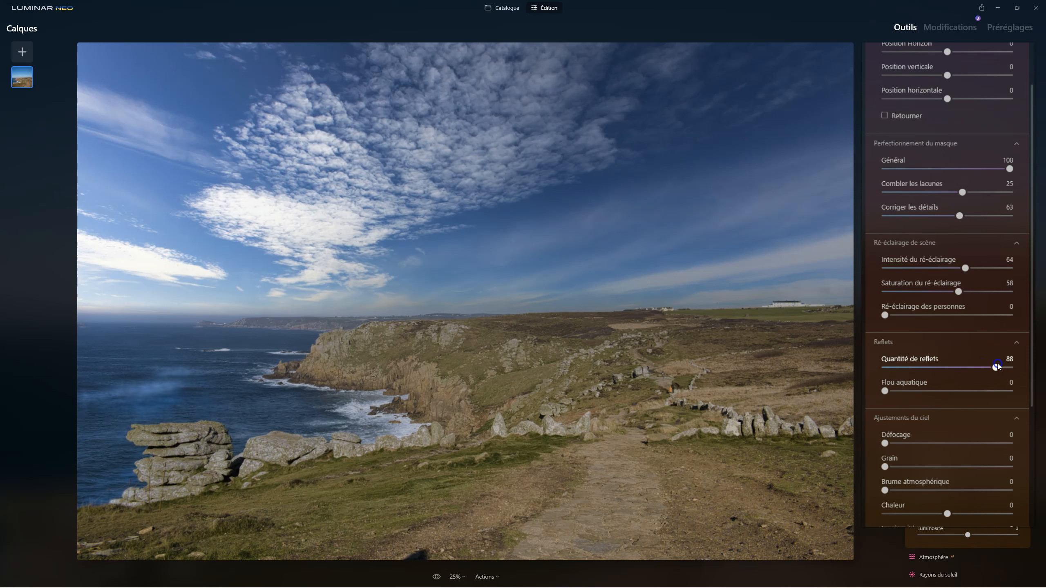
mouse_move(997, 366)
left_mouse_down()
mouse_move(866, 364)
mouse_move(1004, 365)
left_mouse_up()
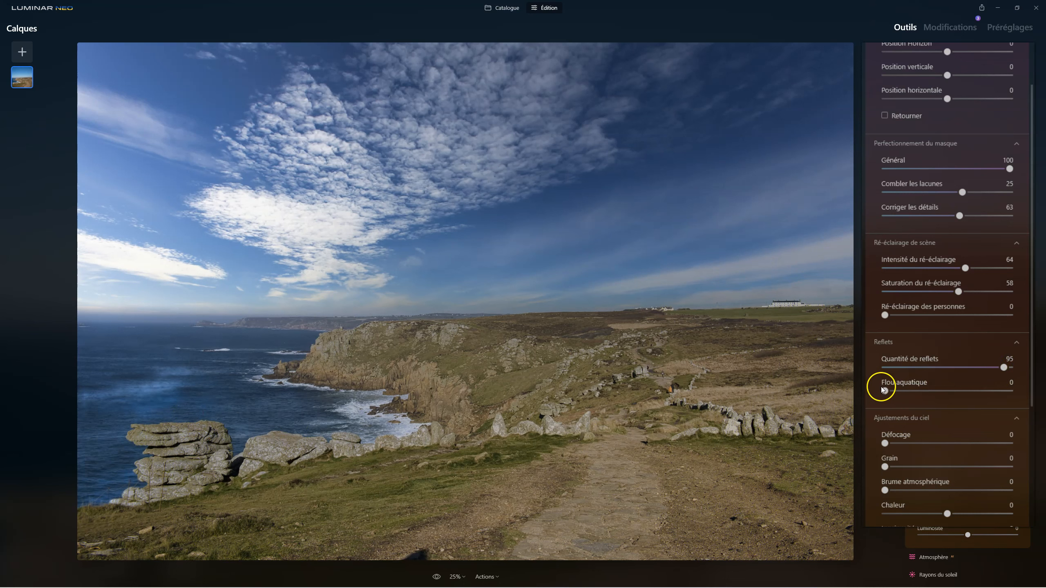
left_click_drag(885, 391, 1010, 391)
left_click(1010, 383)
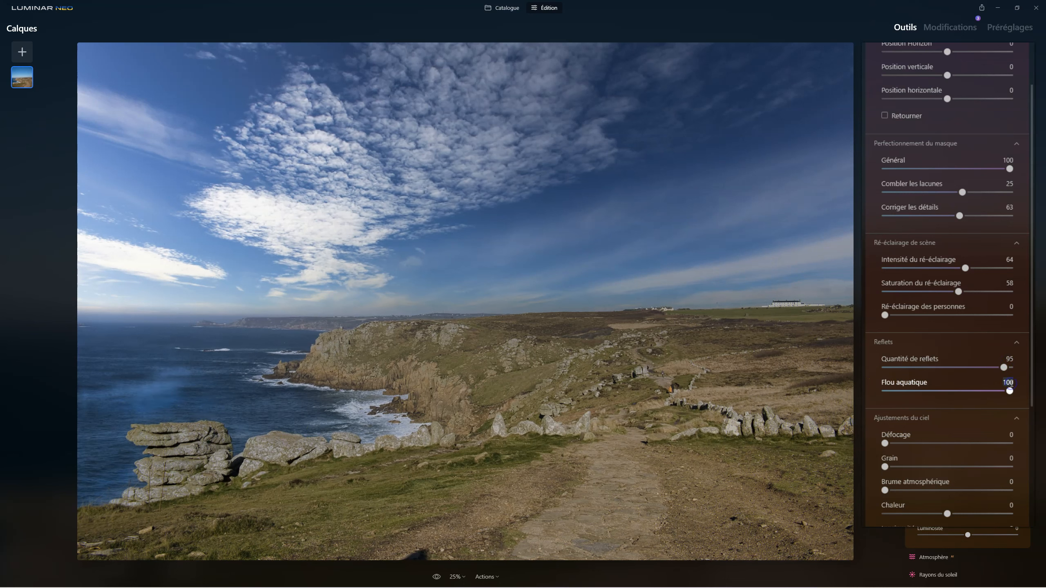
left_click_drag(1009, 390, 879, 393)
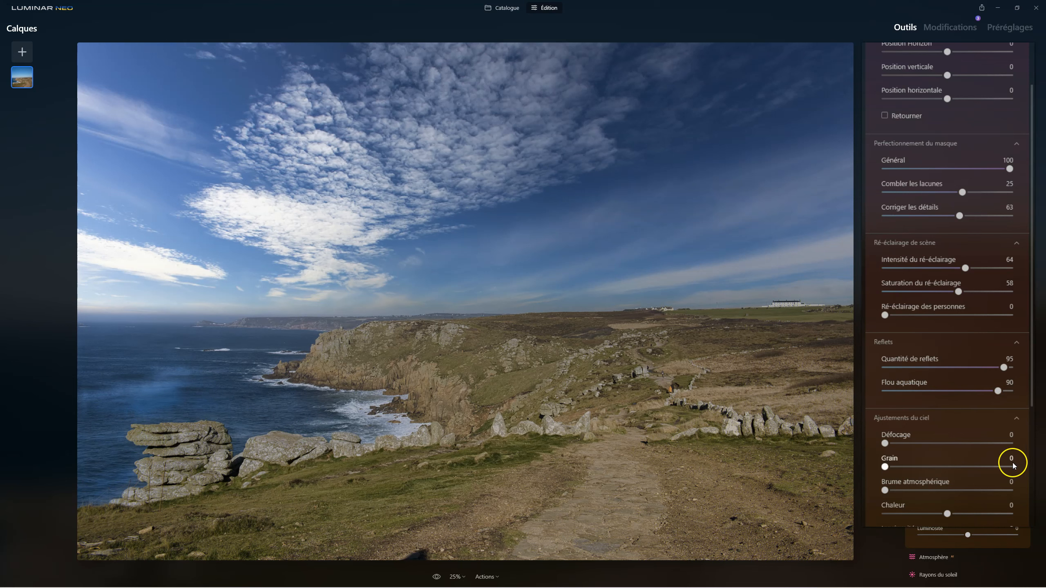
- Try the Défocage and Grain adjustments on the replaced sky and return both to 0
scroll(982, 405, "down", 5)
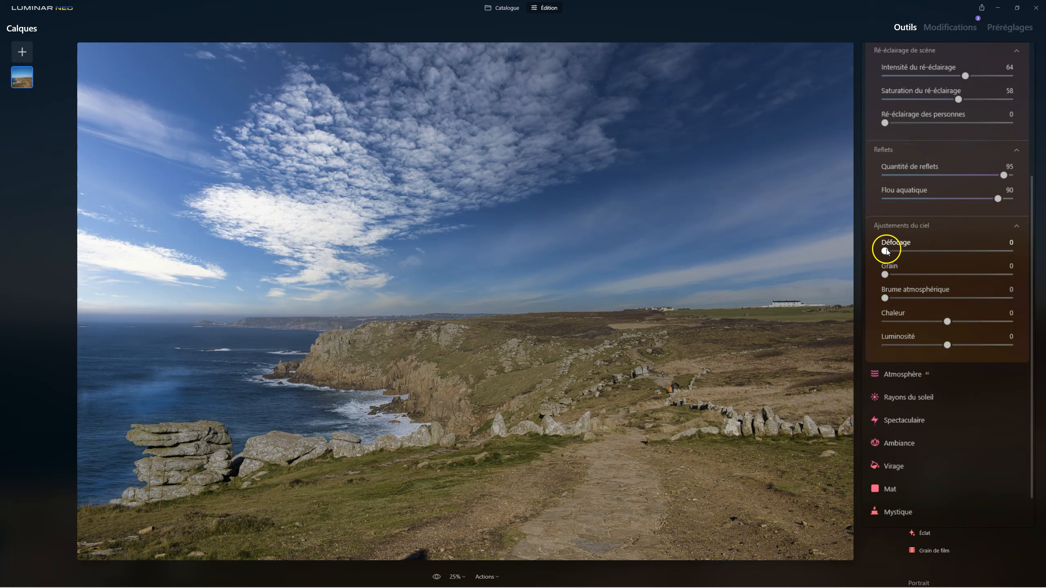
mouse_move(886, 251)
left_mouse_down()
mouse_move(949, 249)
mouse_move(886, 251)
left_mouse_up()
left_click(886, 275)
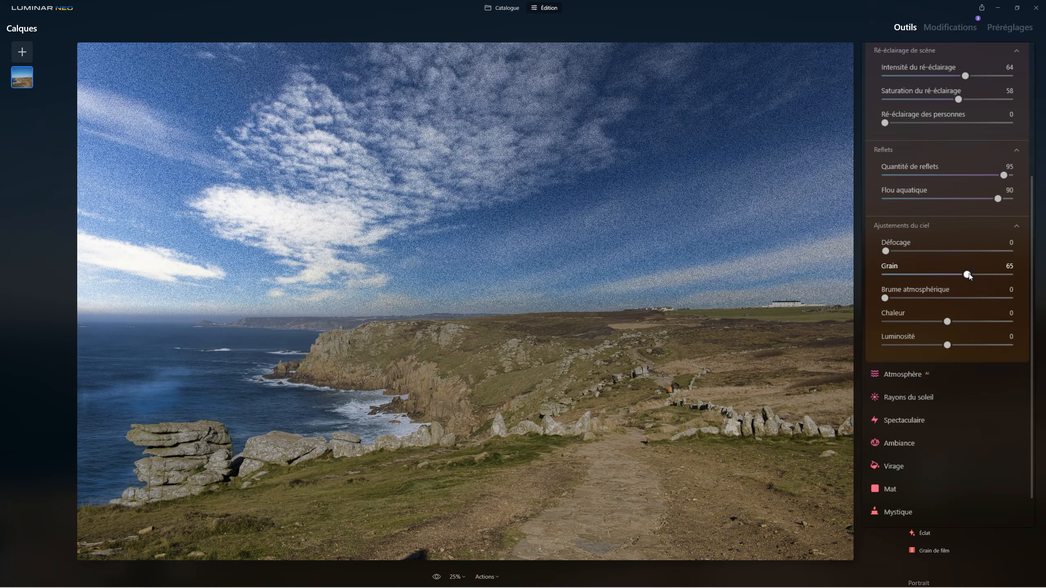
left_click_drag(904, 275, 868, 274)
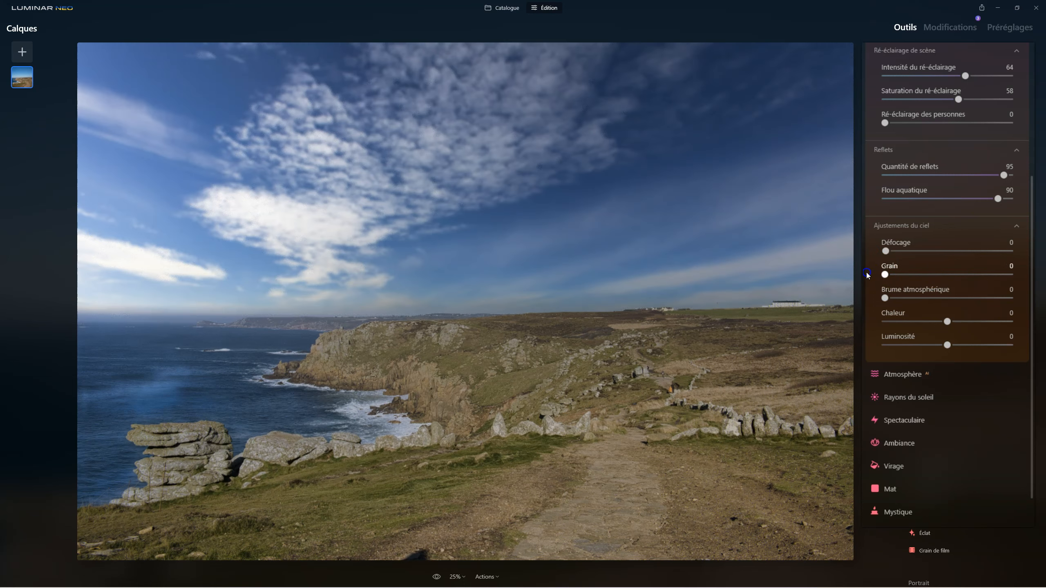
- Set the replaced sky's Brume atmosphérique to 54 and cool its Chaleur to -37
left_click(886, 298)
left_click_drag(888, 300, 962, 293)
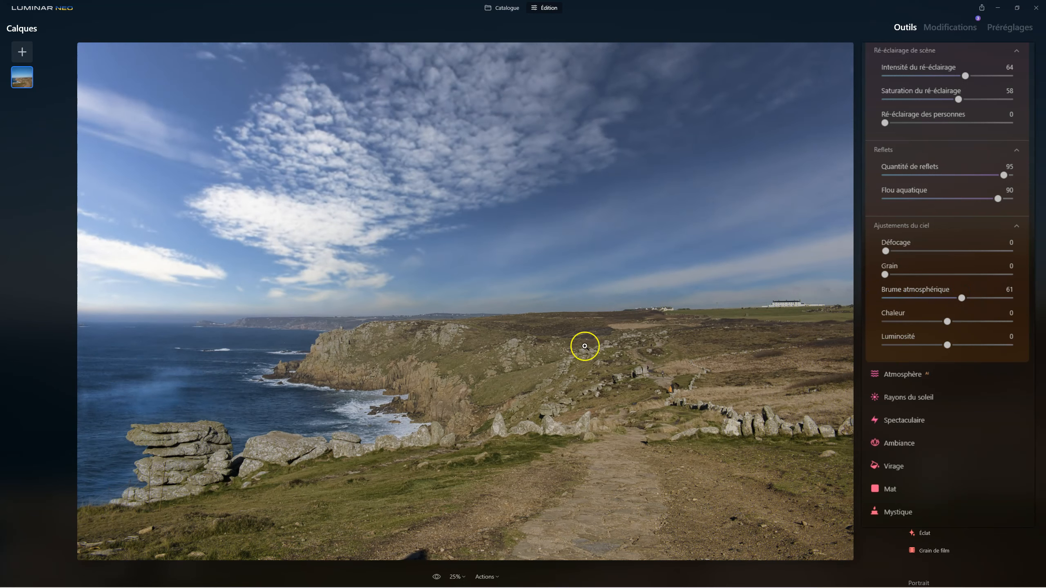
left_click_drag(964, 298, 962, 298)
double_click(961, 298)
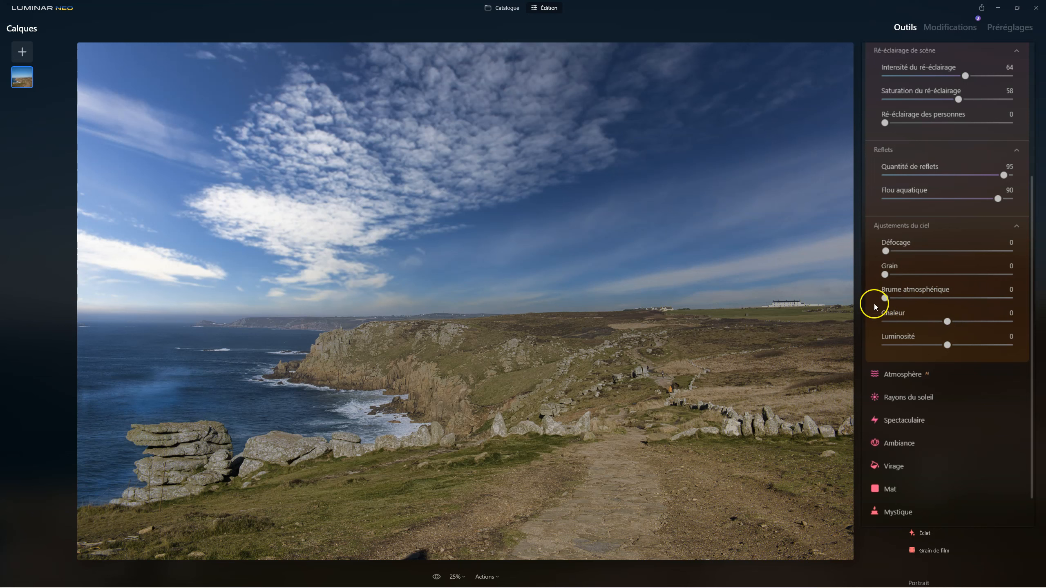
left_click_drag(884, 297, 953, 298)
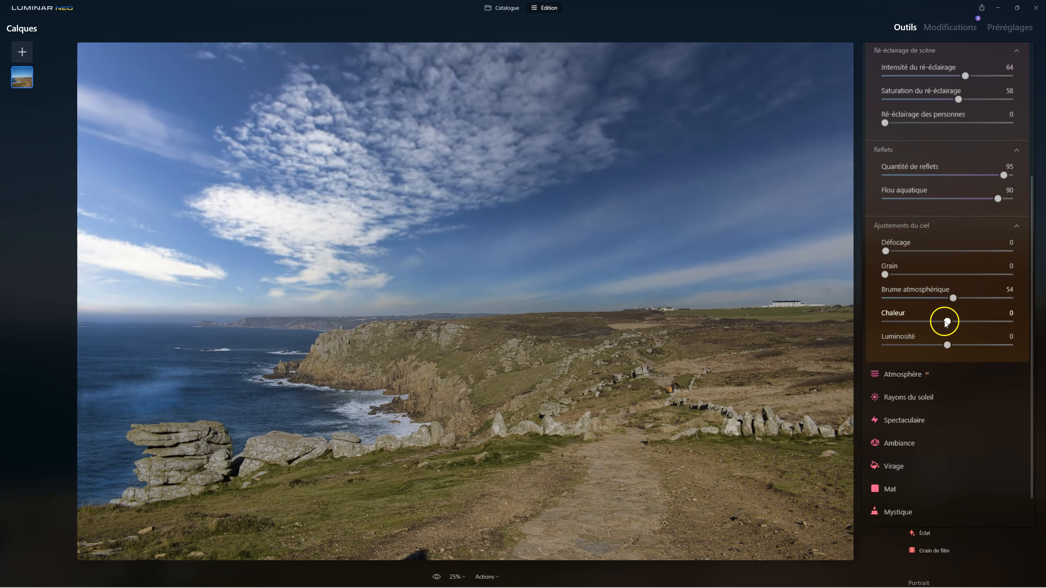
left_click_drag(972, 323, 924, 322)
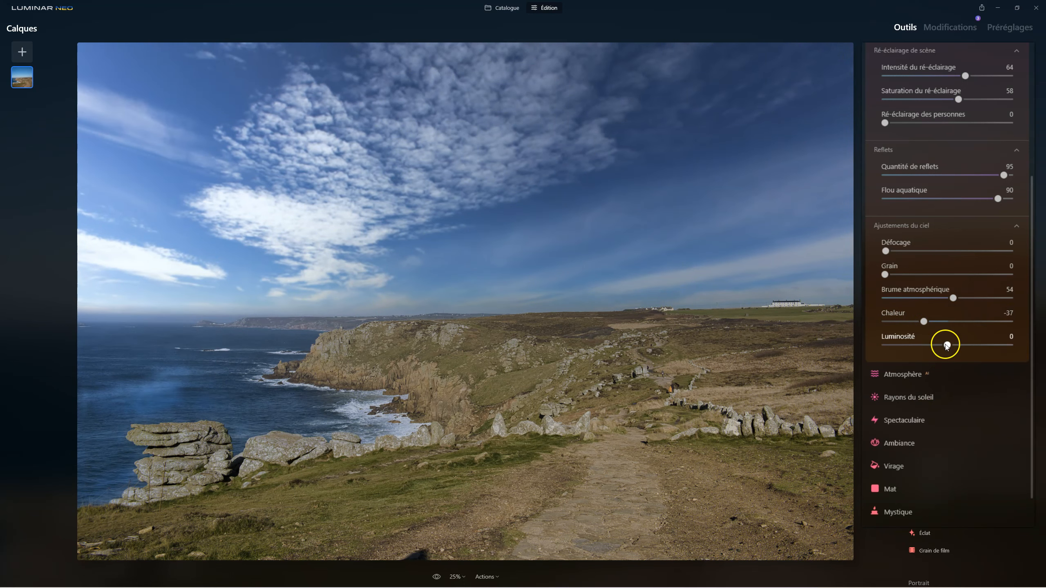
- Darken the replaced sky by setting its Luminosité to -52
left_click_drag(946, 345, 907, 346)
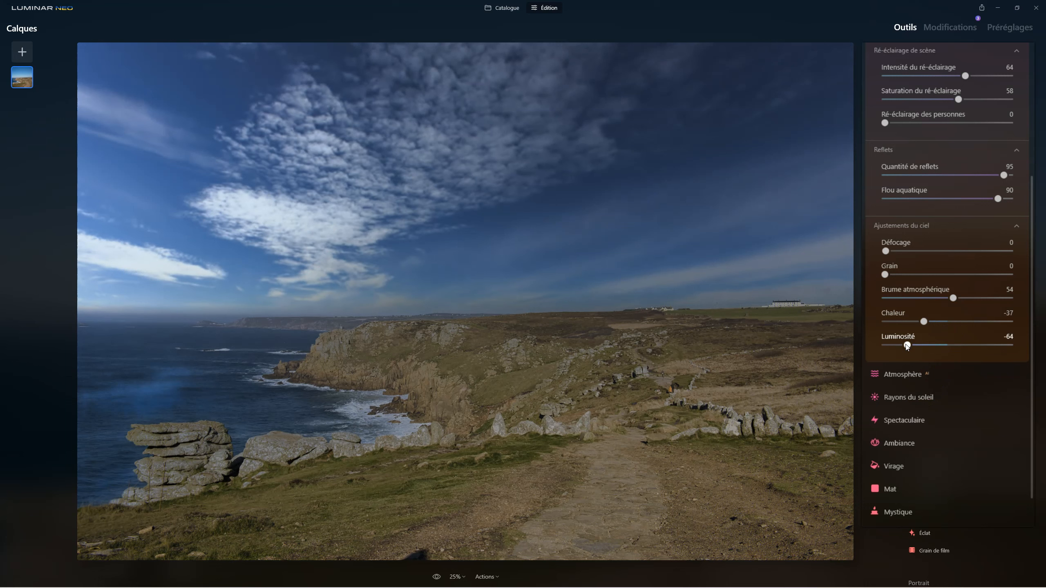
mouse_move(907, 346)
left_mouse_down()
mouse_move(998, 347)
mouse_move(914, 346)
left_mouse_up()
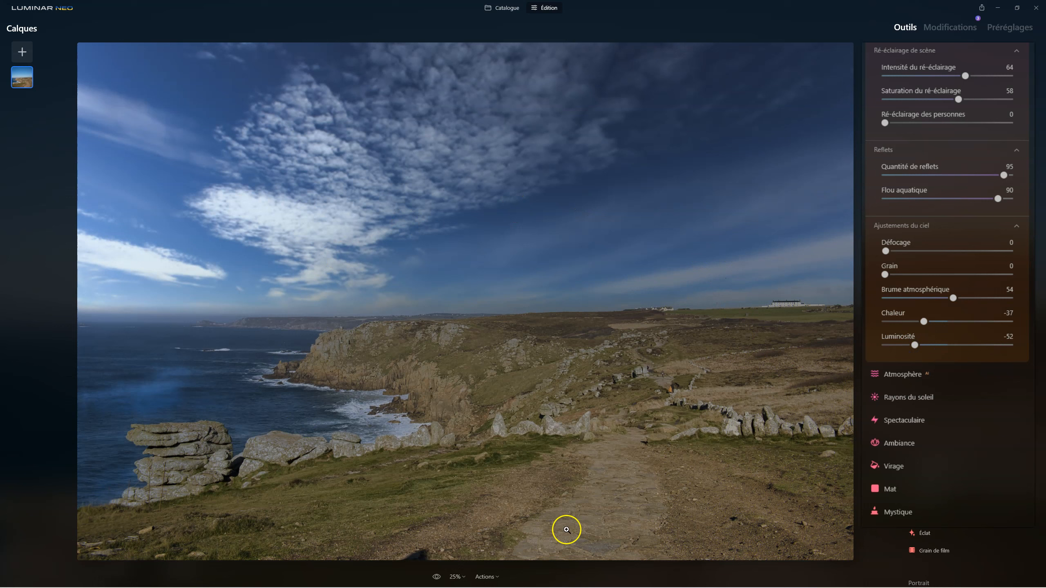
double_click(915, 344)
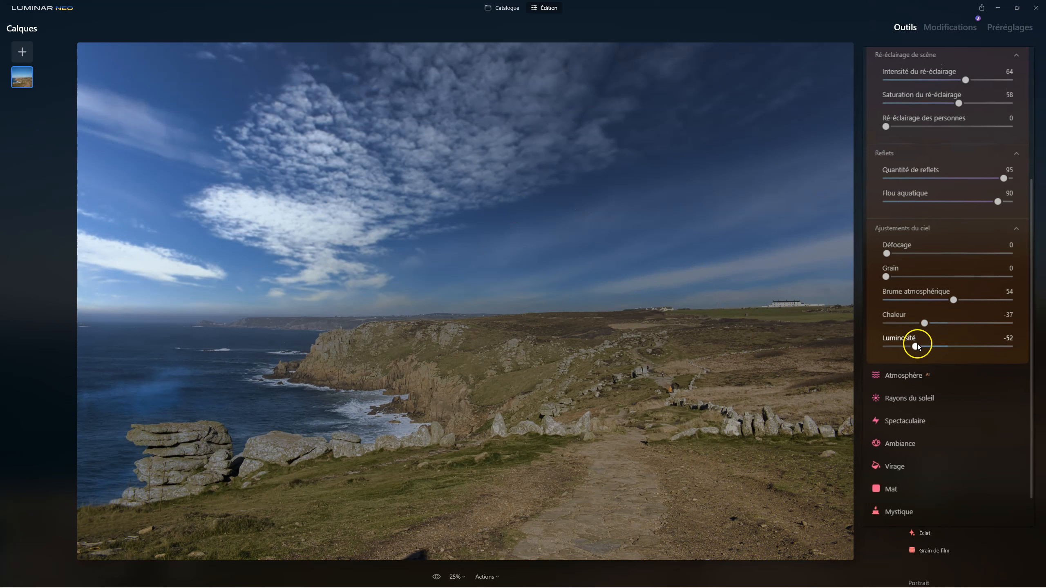
- Reset the Ciel adjustments to bring back the coastal photo's original sky, and collapse the tool
scroll(931, 366, "up", 10)
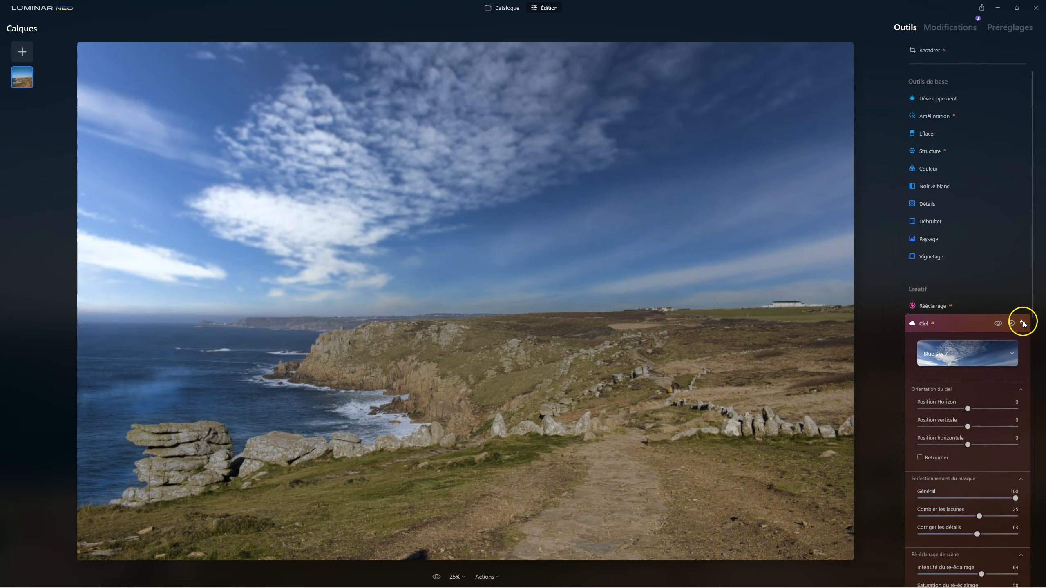
left_click(1021, 318)
left_click(938, 323)
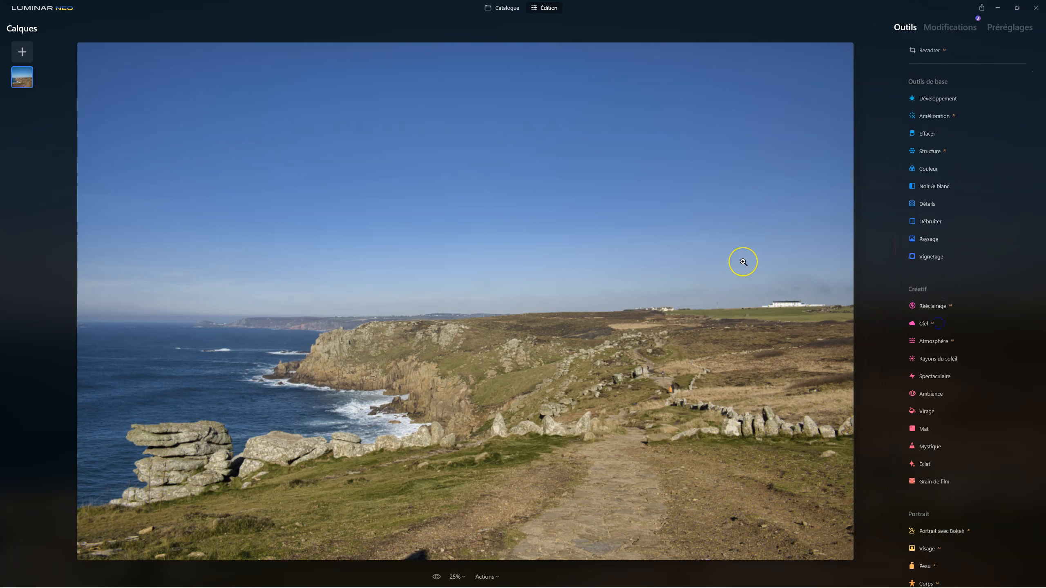
- Return to the catalogue and open the overcast cliff photo with the footpath for editing
key("g")
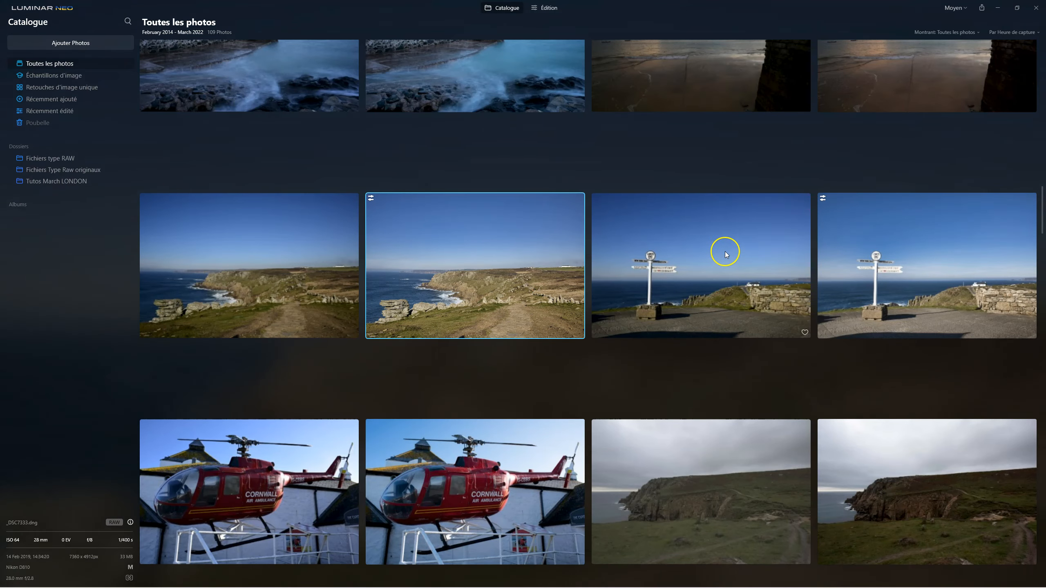
left_click(928, 476)
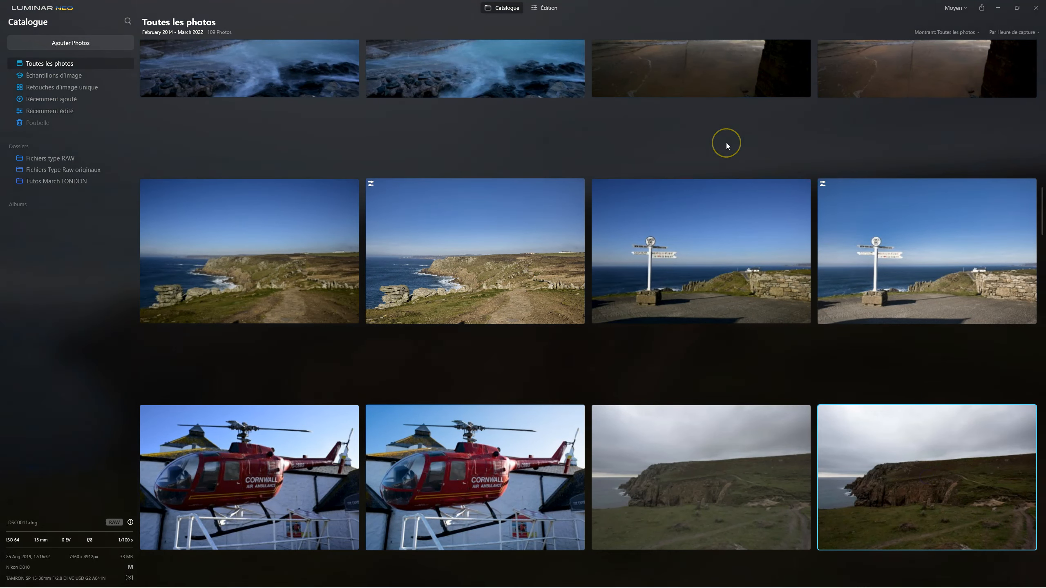
key("e")
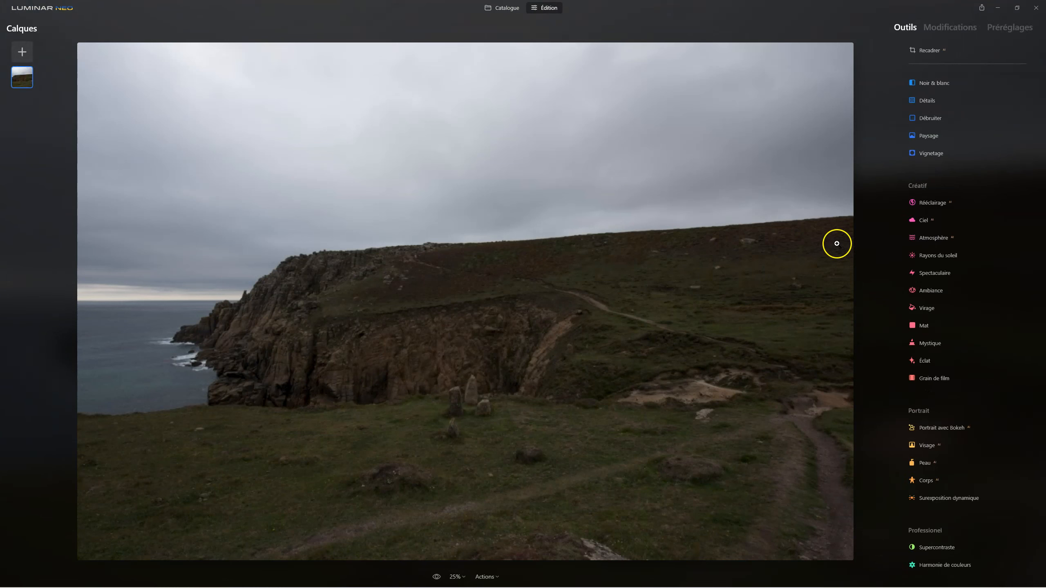
left_click(938, 240)
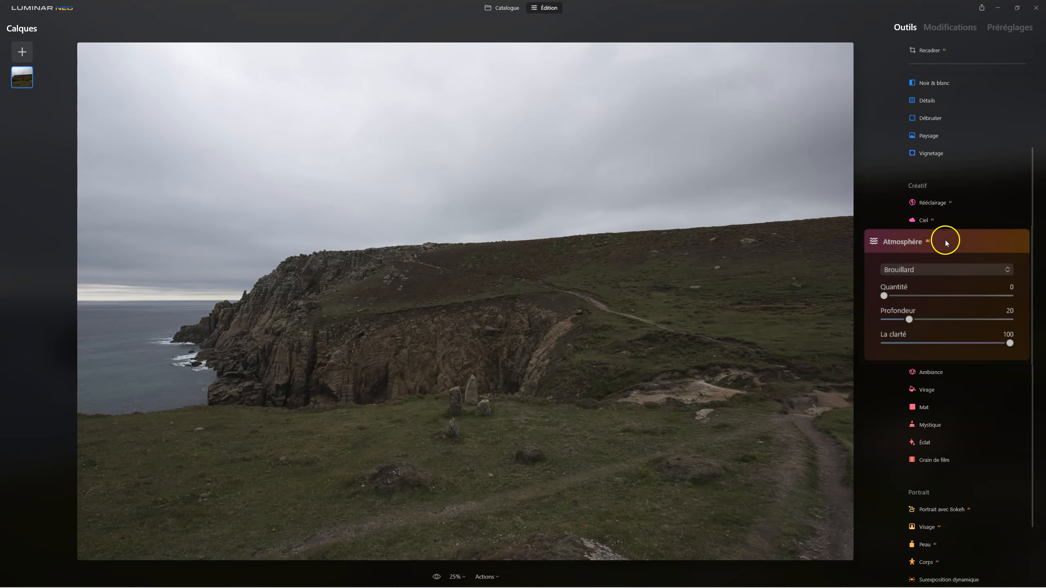
left_click(907, 243)
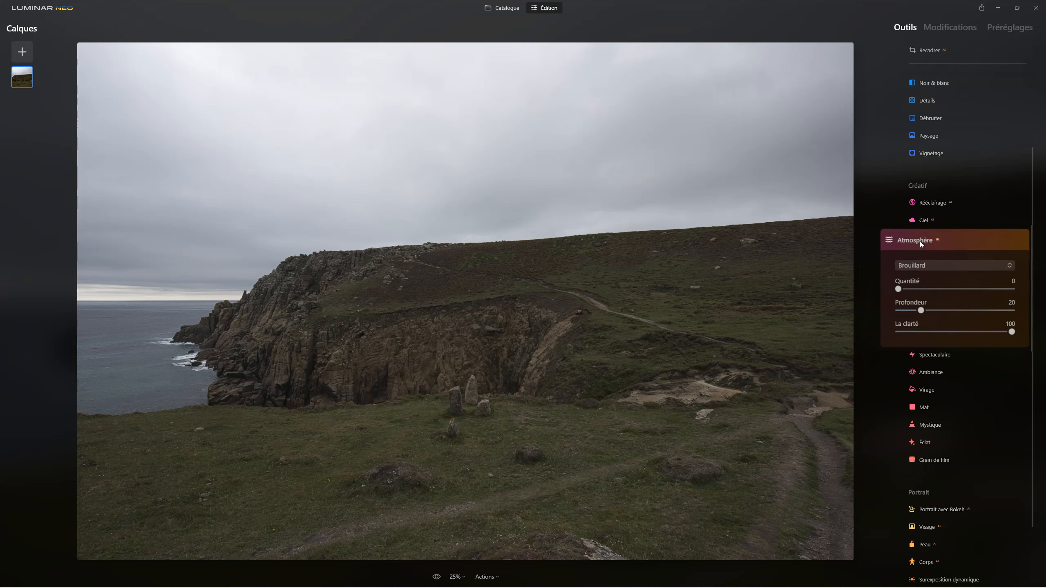
left_click(933, 241)
- Enable the automatic distortion corrections (Corrections de distorsion automatiques) in the Optique settings of Développement
scroll(944, 244, "up", 3)
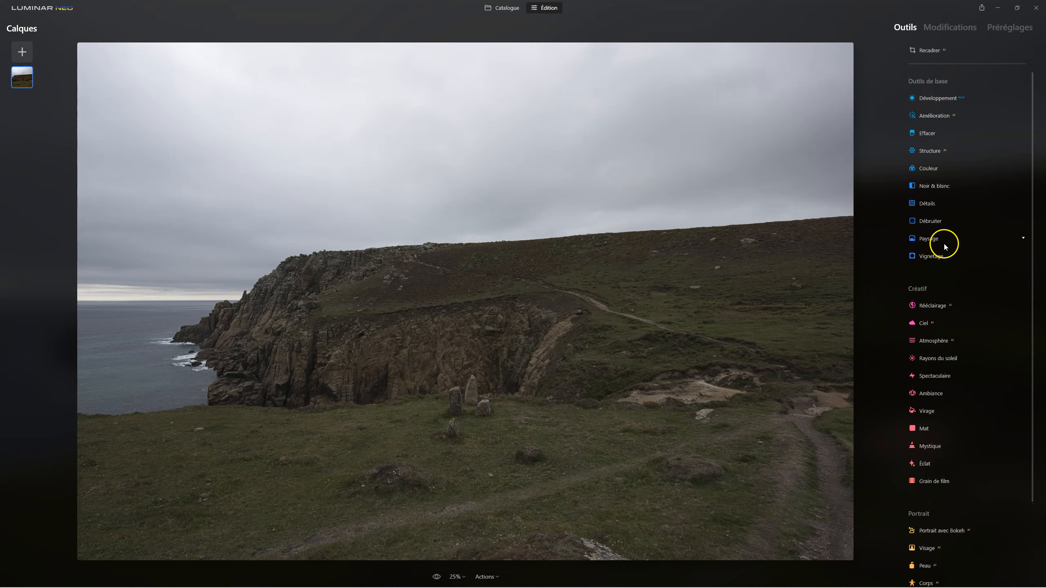
left_click(941, 98)
left_click(933, 311)
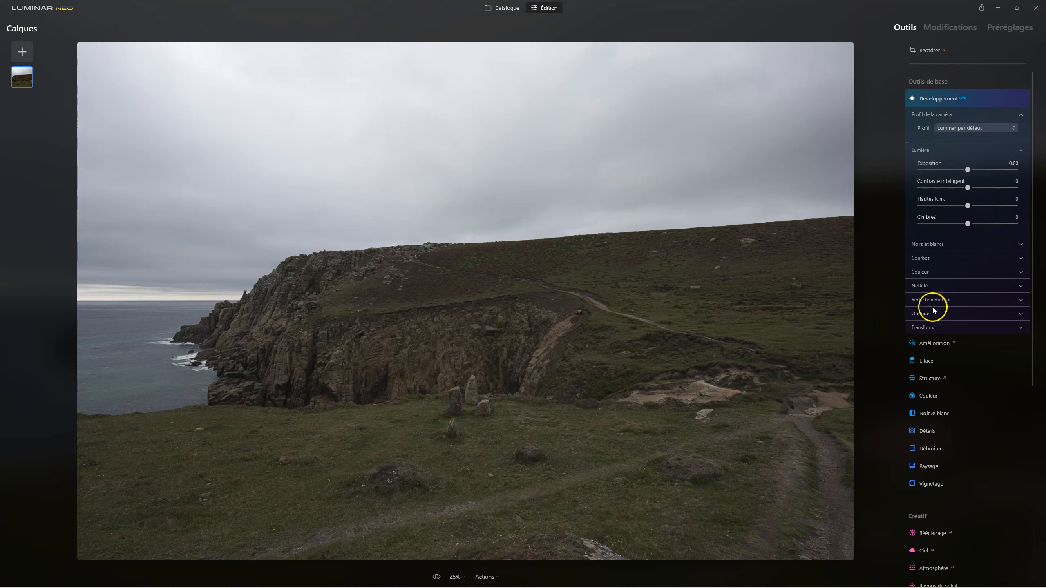
left_click(917, 375)
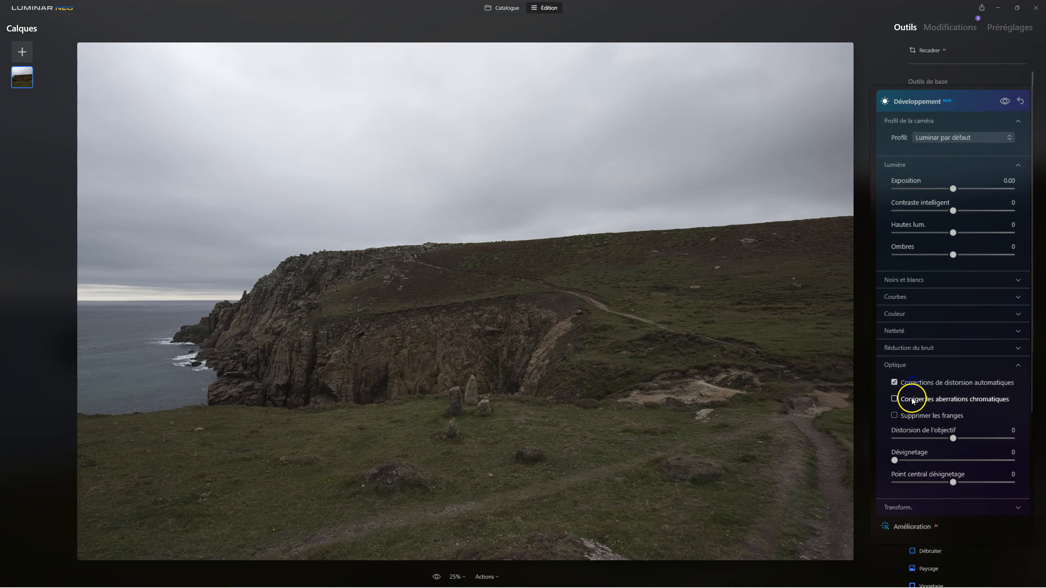
left_click(898, 364)
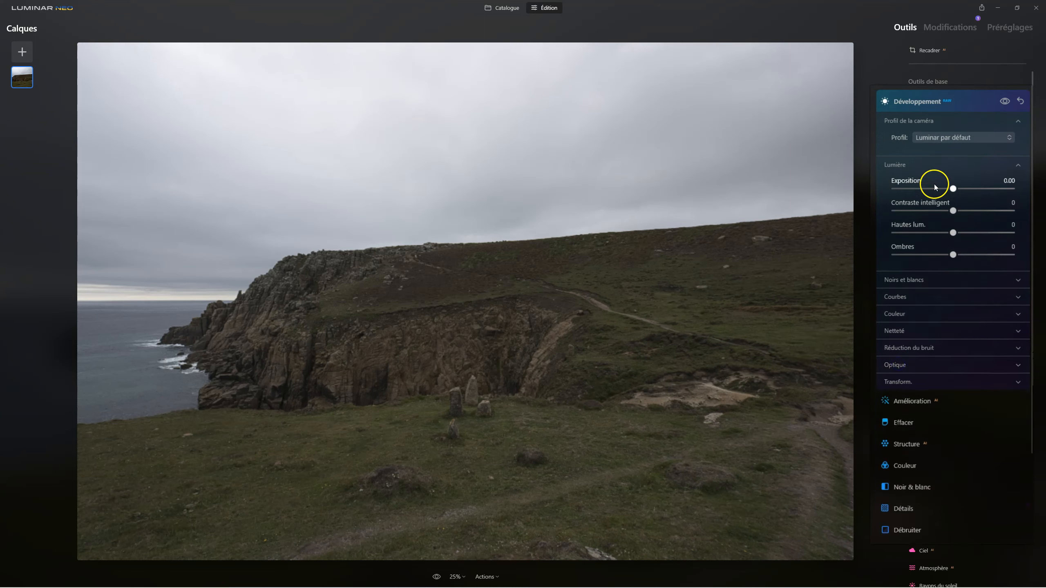
- Set the cliff photo's camera profile to Camera Landscape and close the Développement tool
left_click(991, 140)
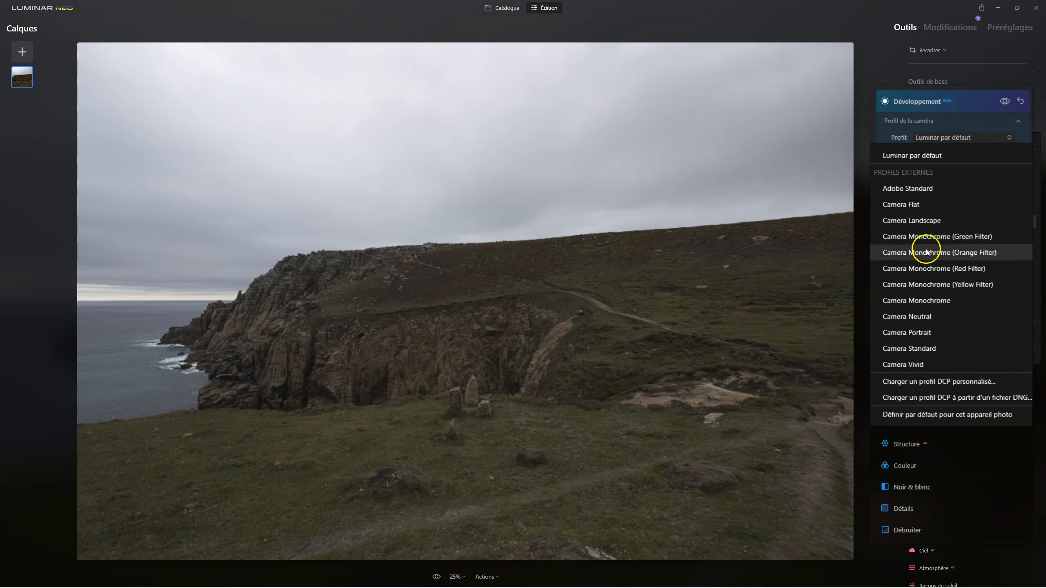
left_click(927, 219)
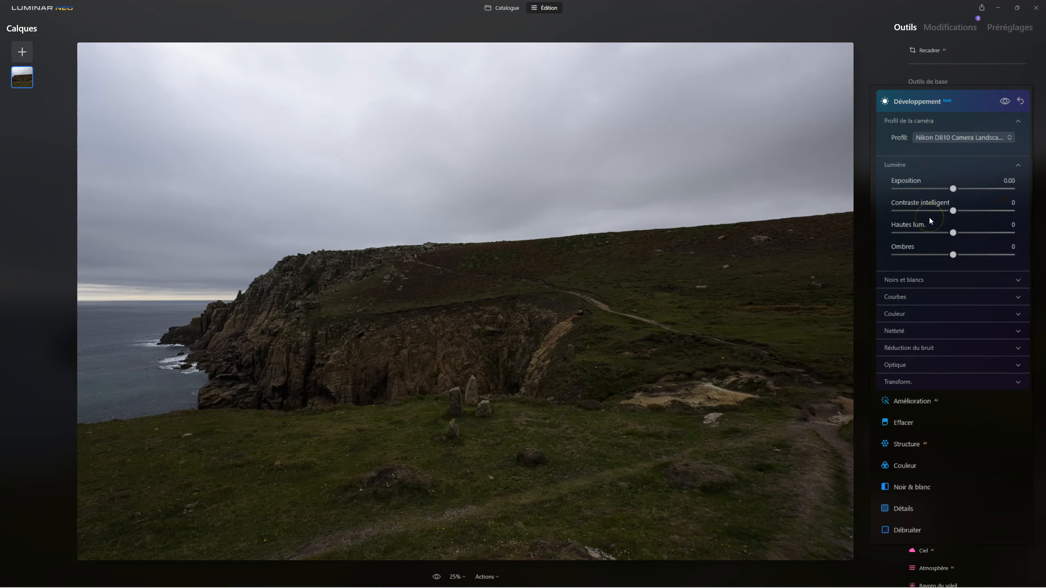
left_click(925, 100)
- Brighten the cliff photo with Amélioration by setting Accent to 50
left_click(926, 120)
left_click_drag(888, 154, 965, 155)
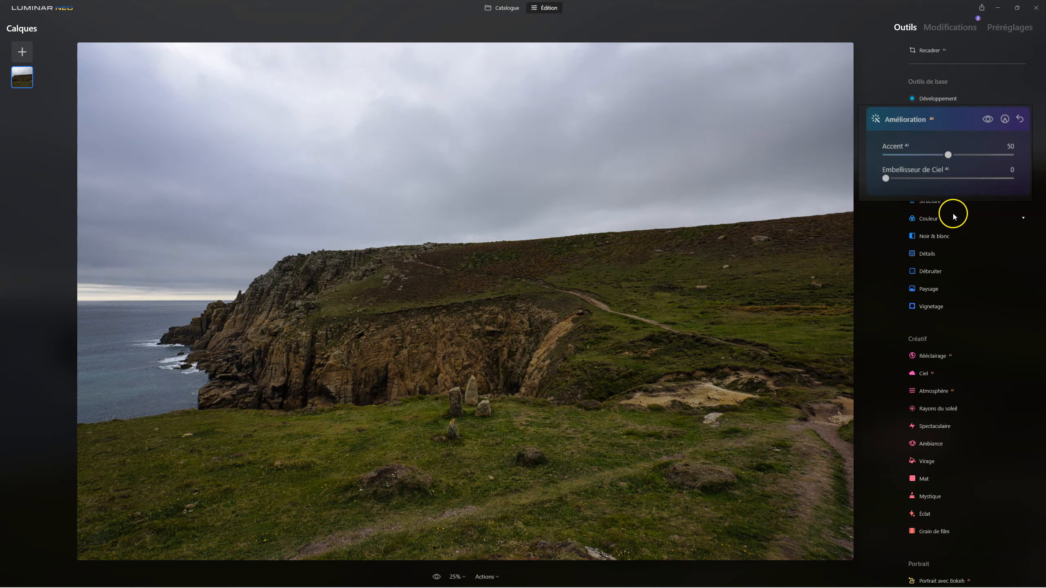
left_click(898, 119)
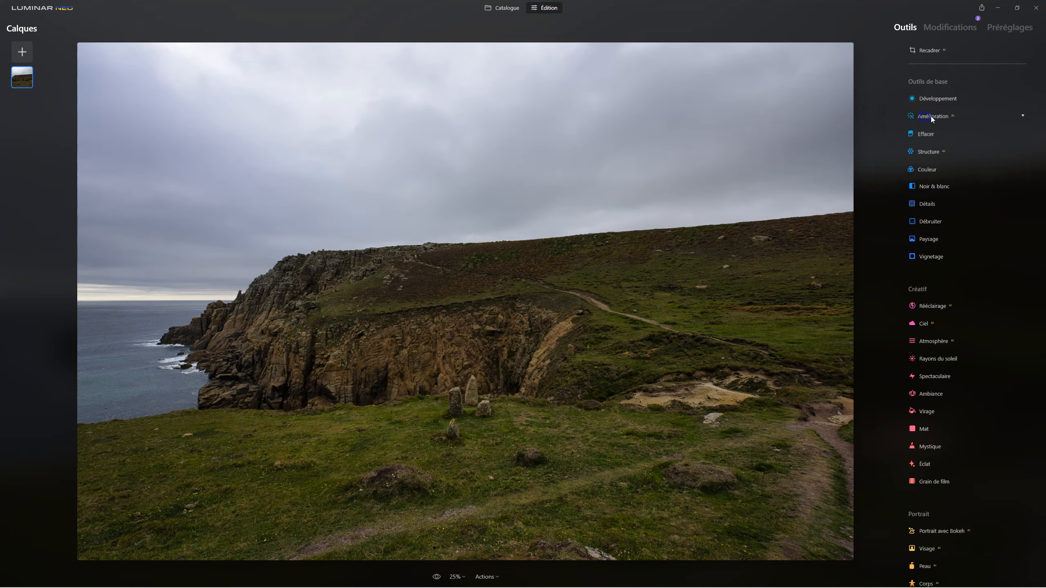
- In Paysage, set Accentuer le feuillage to 37 and keep Teinte feuillage at -58 to intensify the grass
left_click(929, 238)
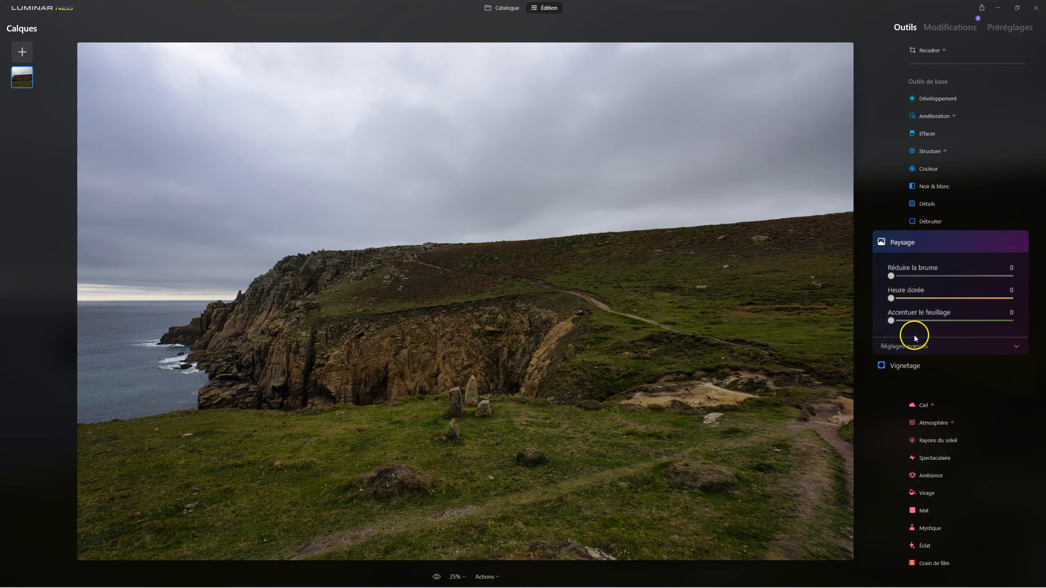
left_click_drag(880, 328, 928, 328)
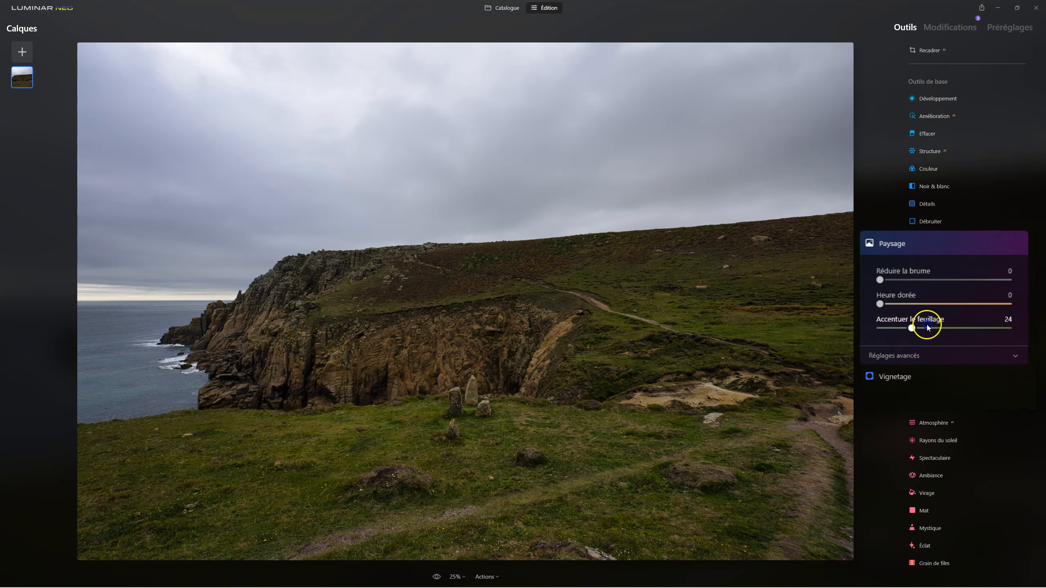
left_click(894, 356)
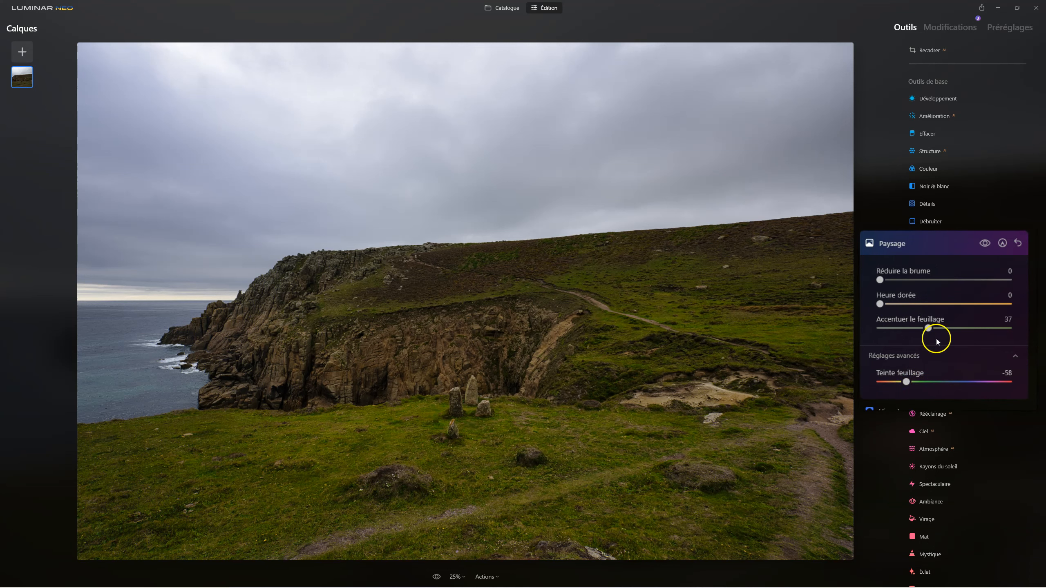
left_click_drag(905, 306, 927, 307)
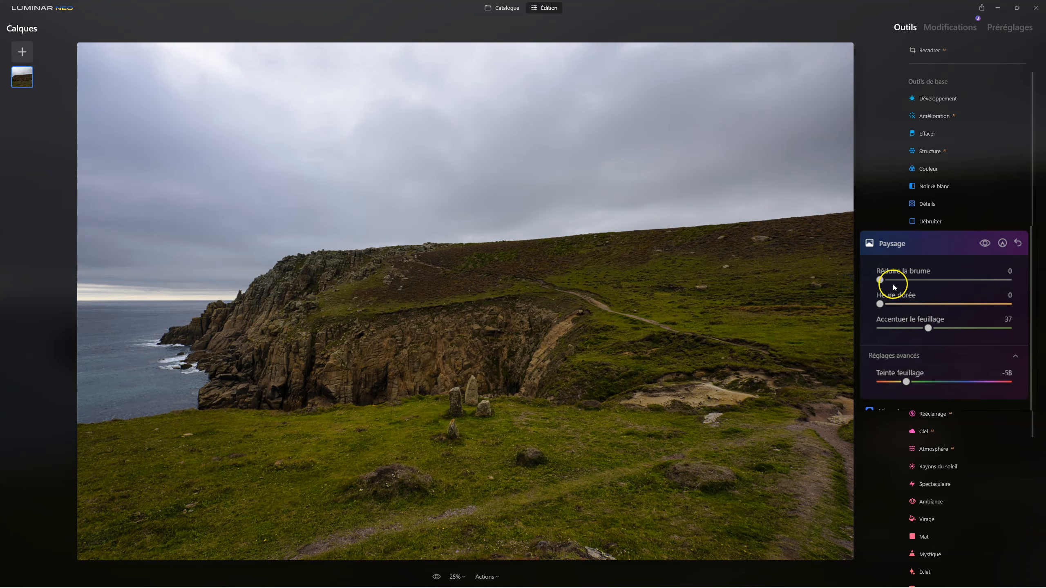
left_click(897, 246)
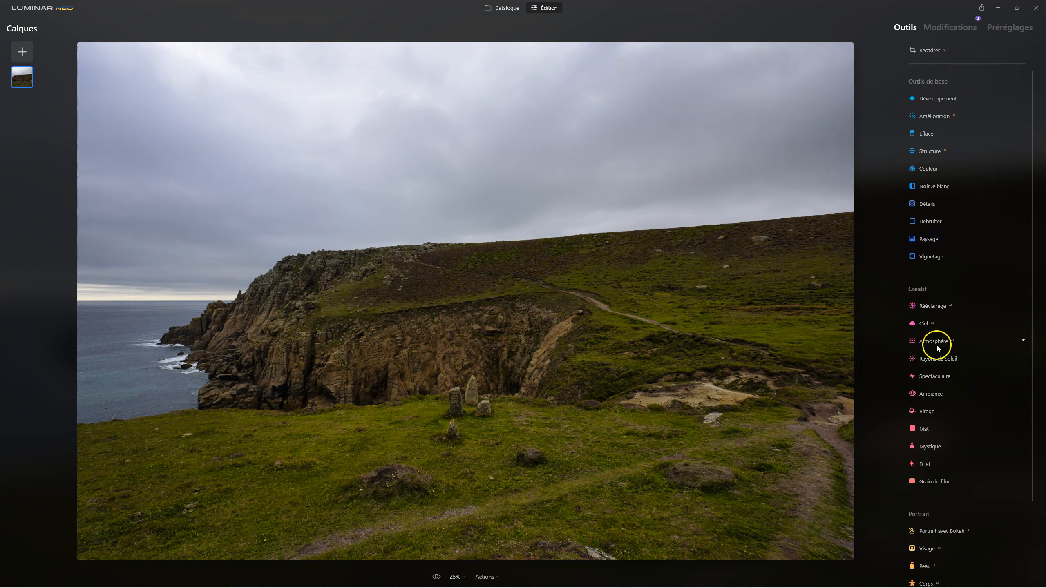
left_click(934, 342)
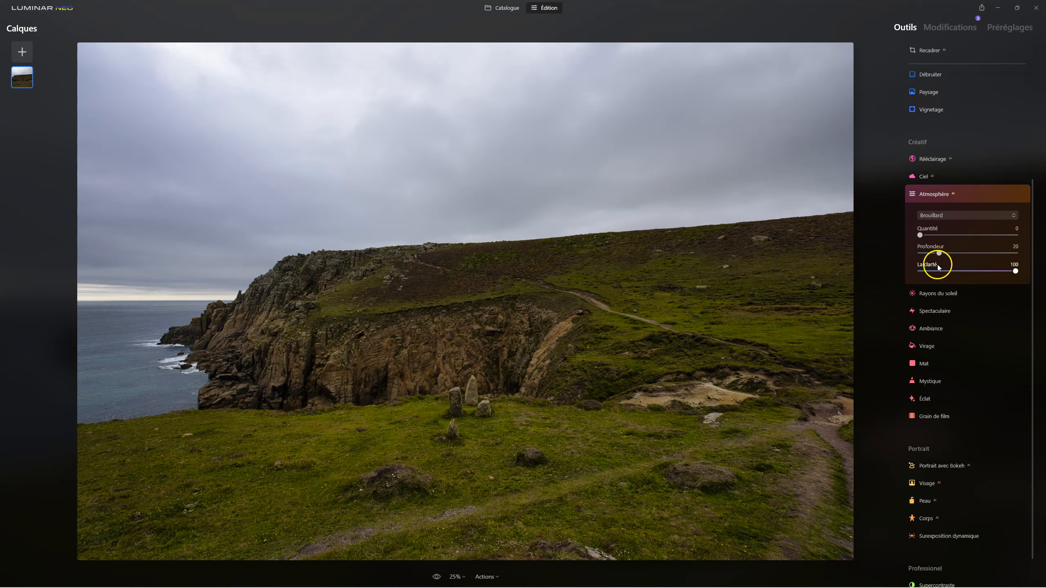
left_click(934, 193)
- Desaturate the cliff photo by setting Saturation to -46 in the Couleur tool
scroll(947, 231, "up", 4)
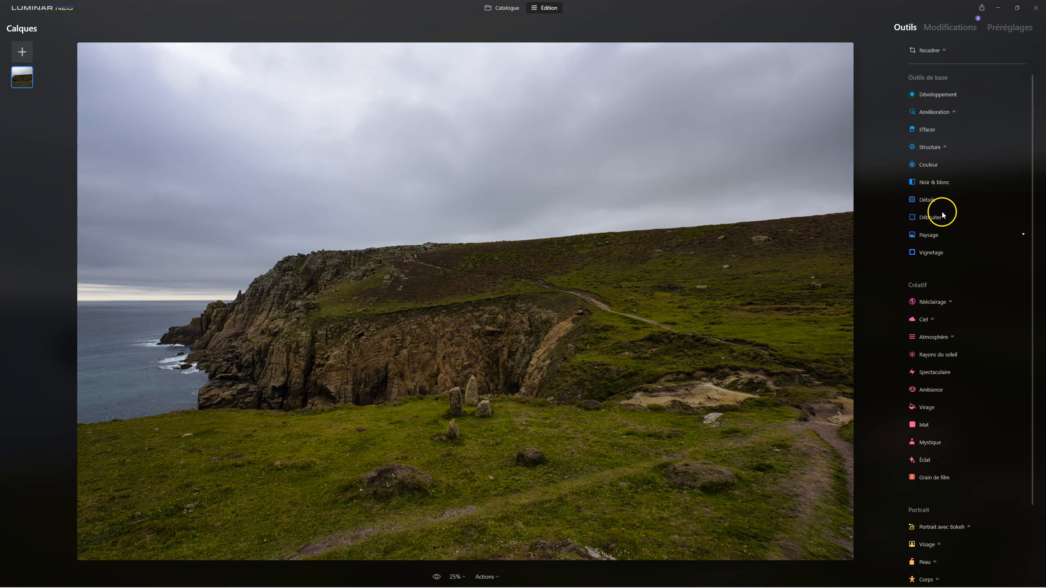
left_click(926, 170)
left_click_drag(960, 201, 914, 208)
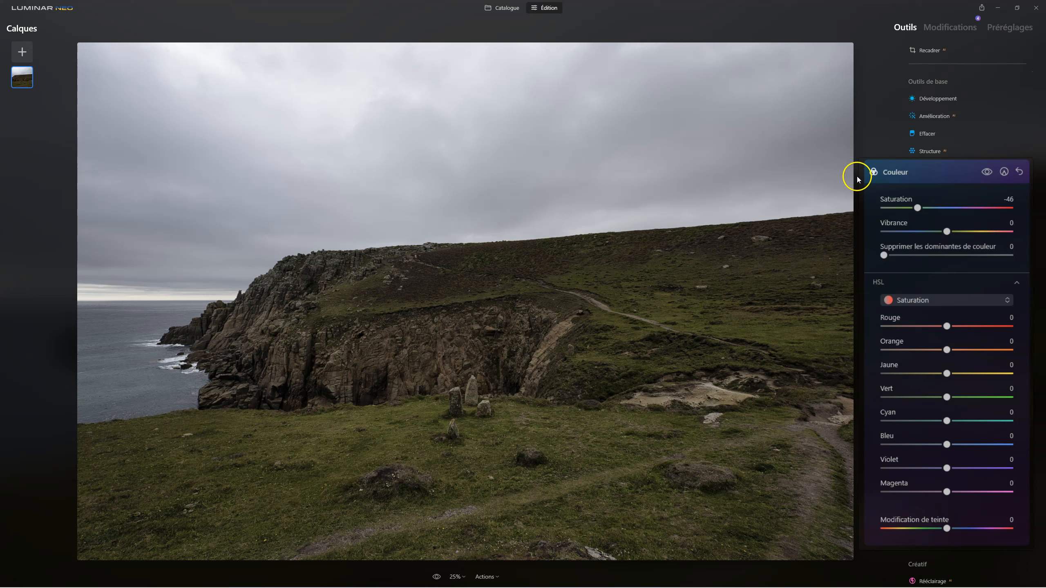
left_click(897, 172)
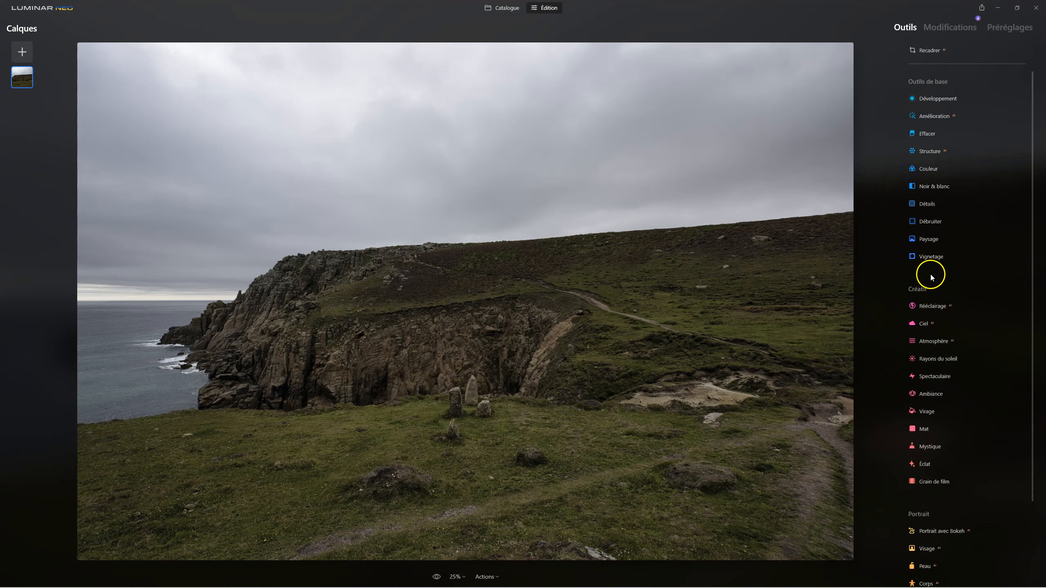
- Add Brouillard fog with the Atmosphère tool, using Quantité 61 and Profondeur 73, and trying low La clarté before settling on 93
left_click(943, 346)
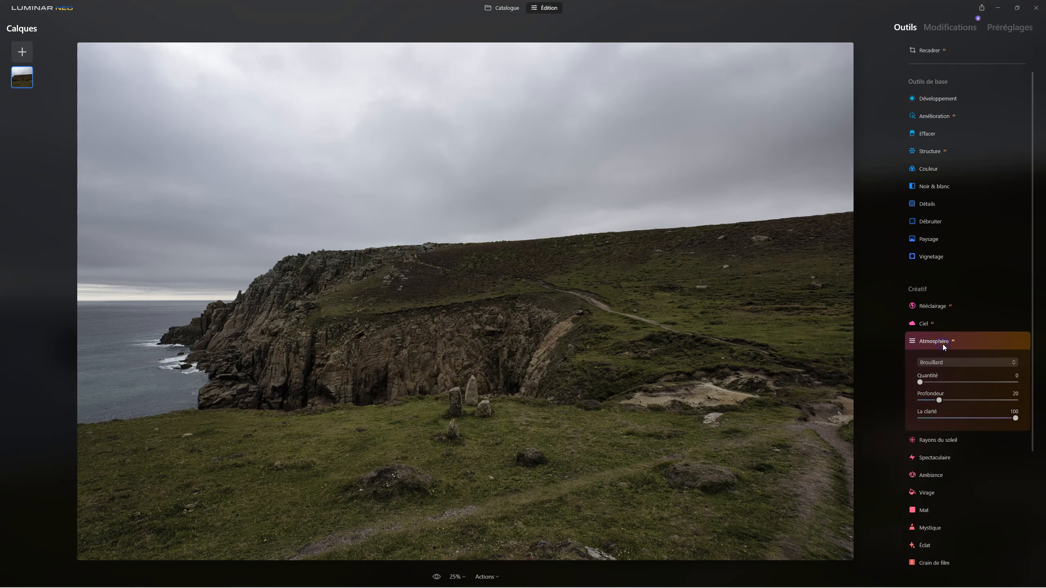
scroll(945, 348, "down", 2)
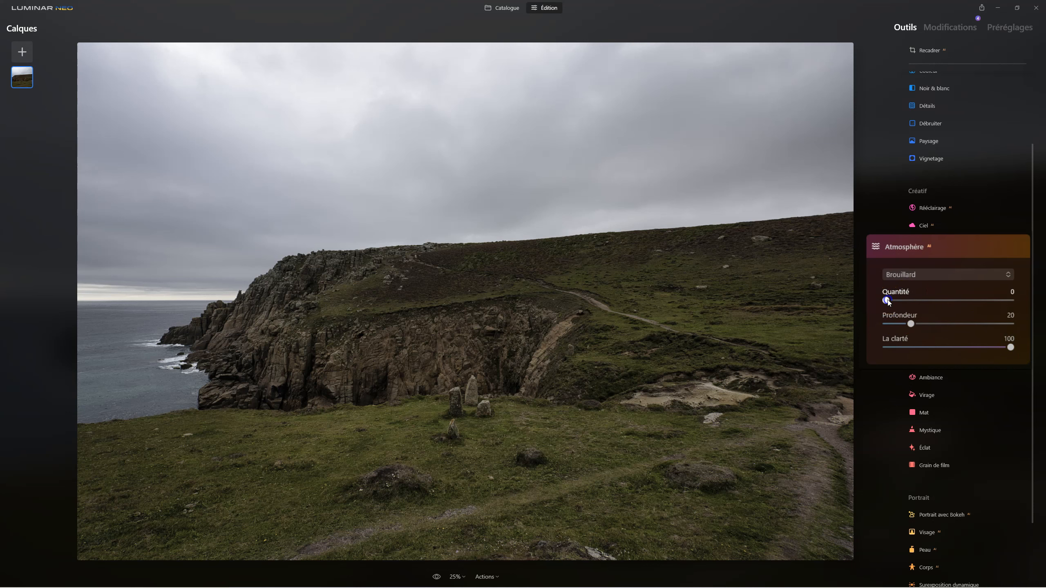
left_click(962, 301)
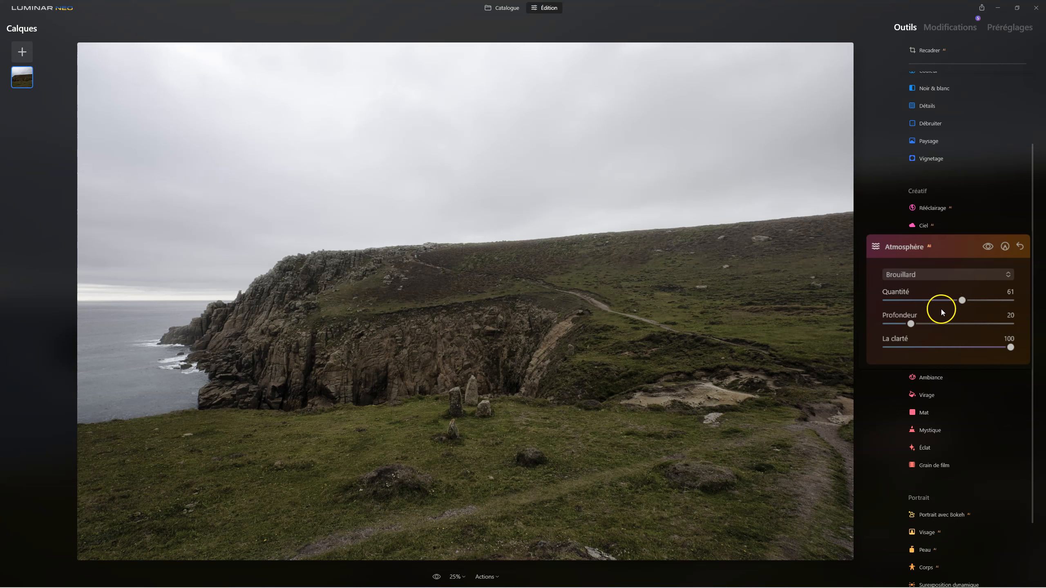
left_click_drag(912, 325, 957, 324)
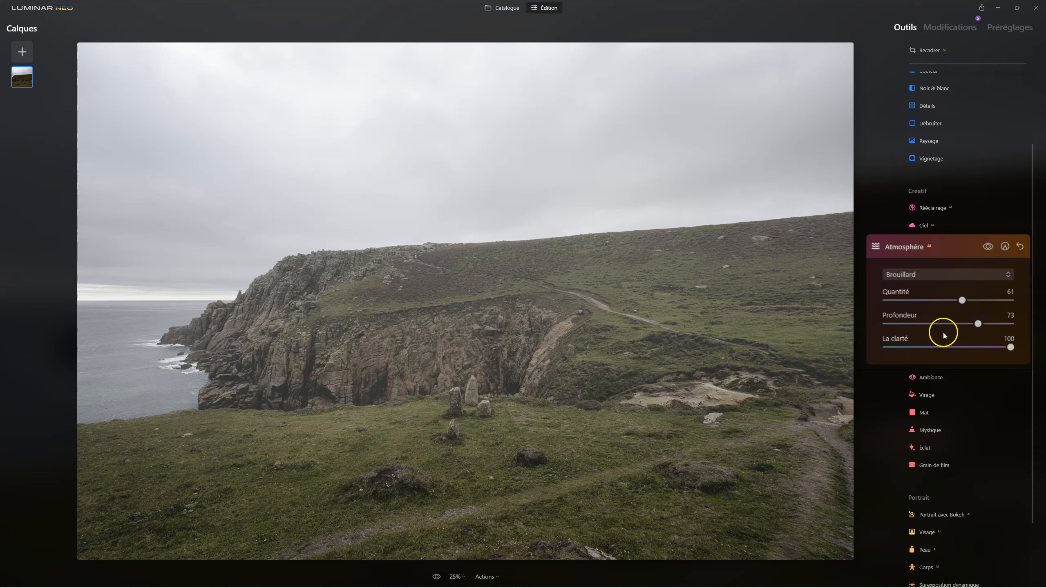
left_click_drag(1009, 347, 886, 345)
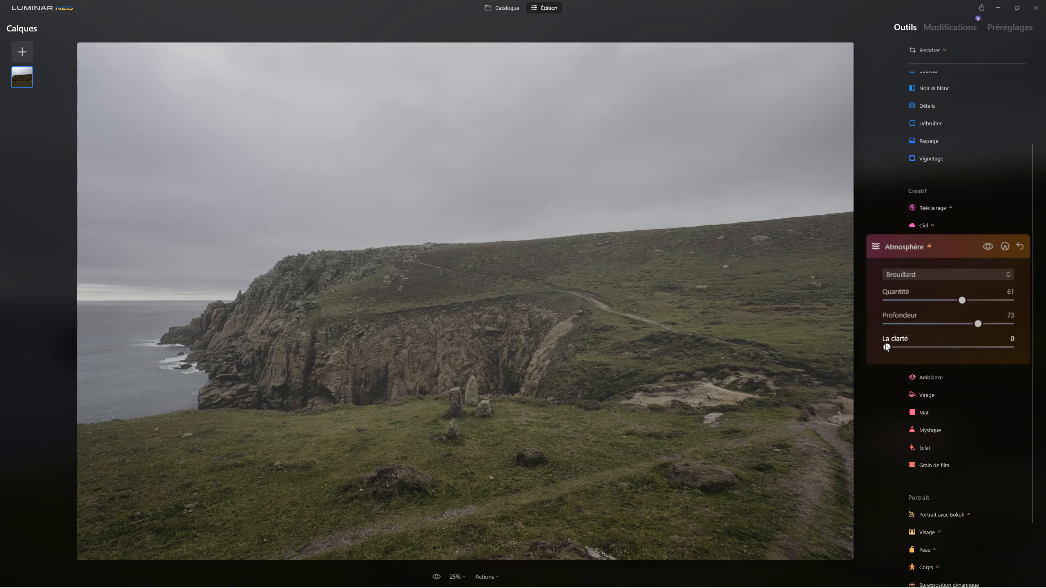
left_click_drag(887, 347, 1004, 344)
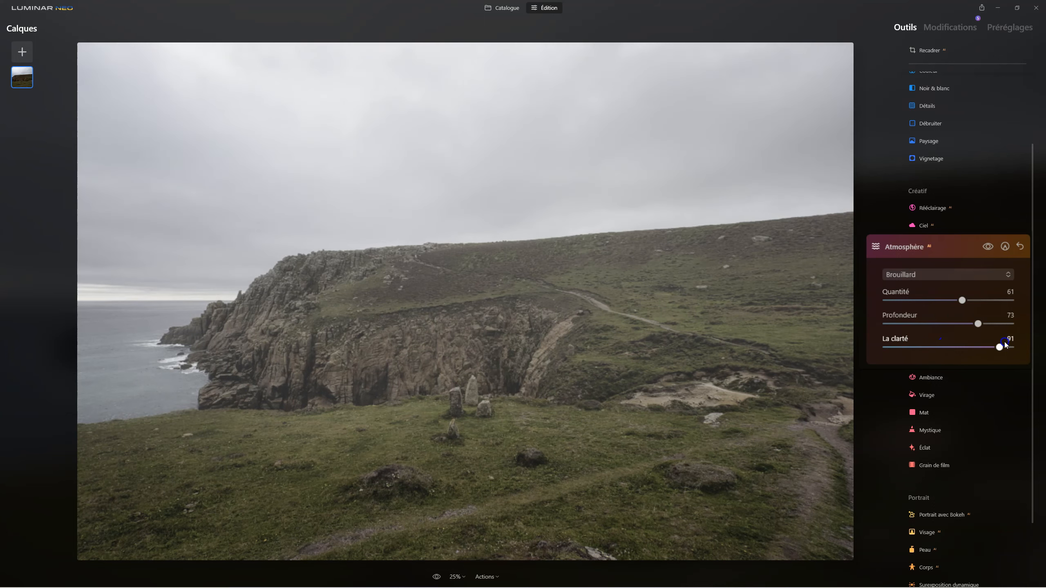
- Try the Niveaux de brouillard atmosphere with Profondeur at 88, lowering Quantité from 79 to about 61
left_click(918, 275)
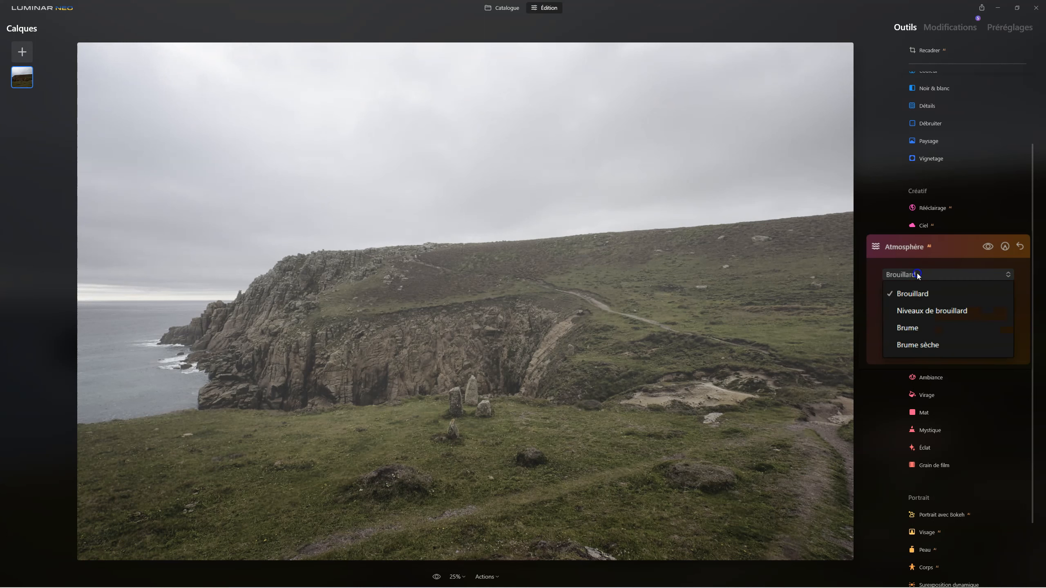
left_click(917, 310)
left_click_drag(962, 300, 999, 327)
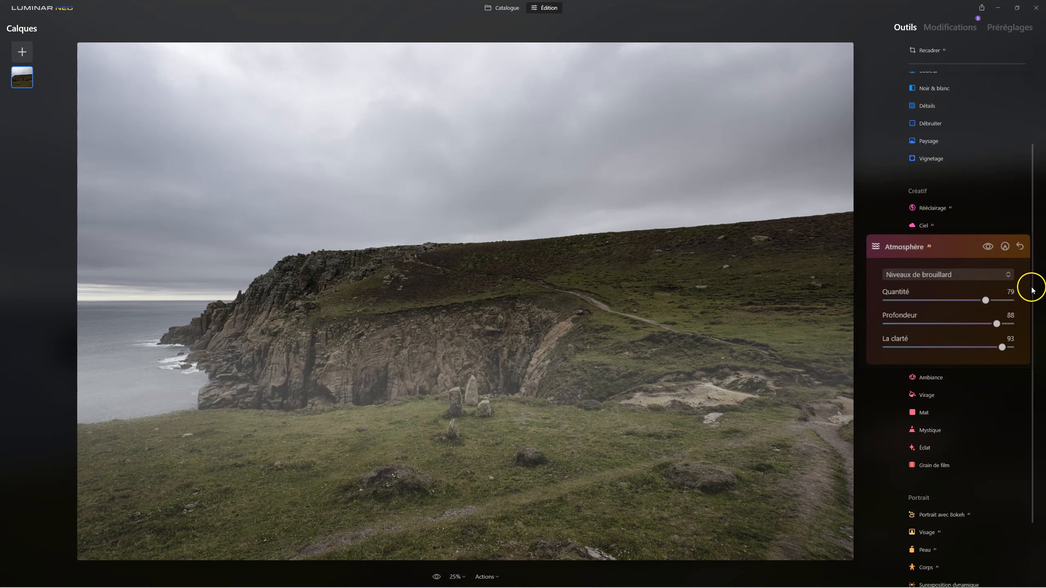
left_click_drag(971, 302, 965, 304)
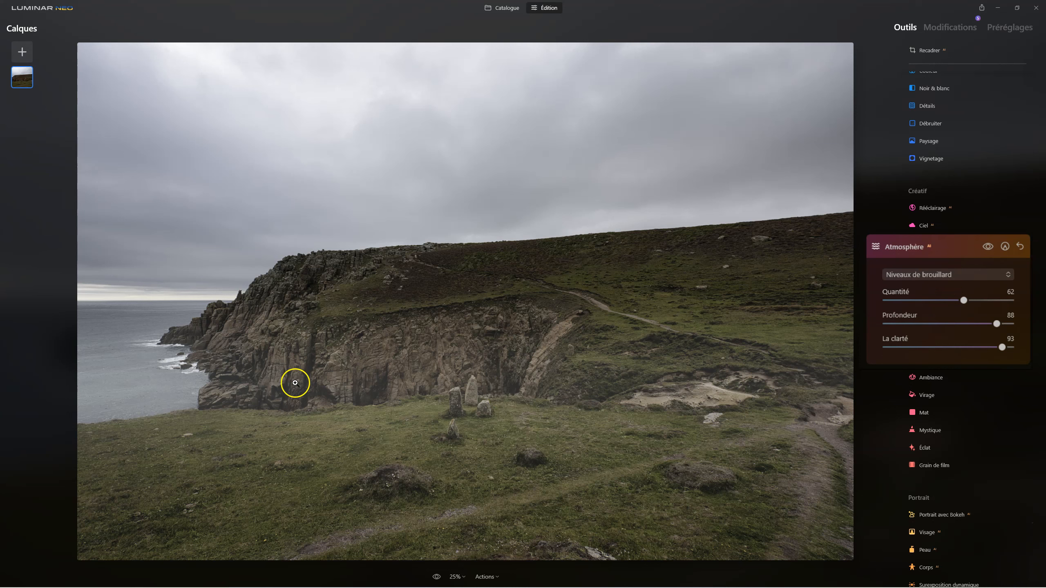
mouse_move(964, 300)
left_mouse_down()
mouse_move(883, 299)
mouse_move(959, 300)
left_mouse_up()
- Try the Brouillard atmosphere again with Quantité 85, Profondeur 99 and La clarté 74
left_click(933, 275)
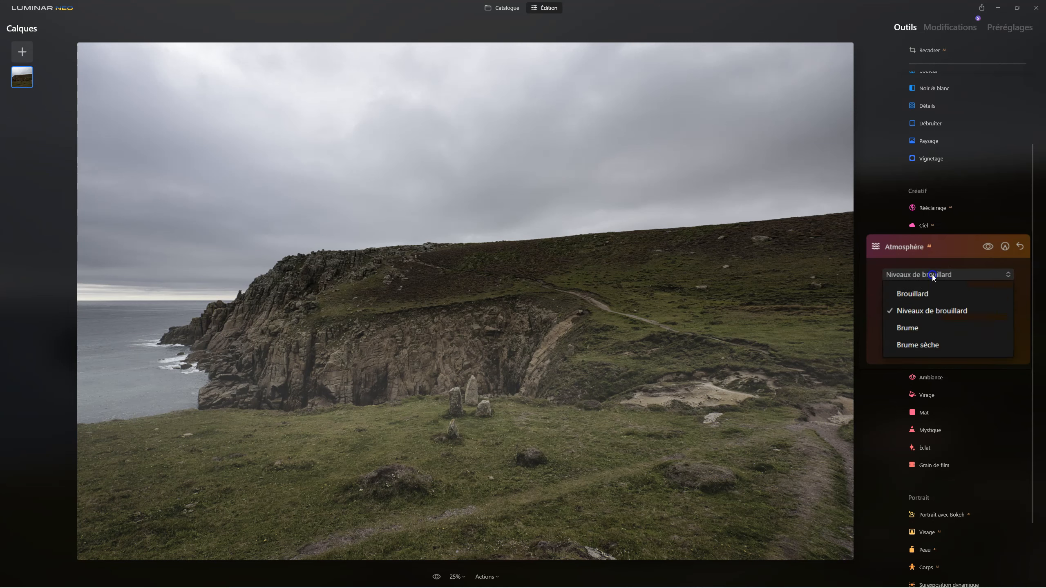
left_click(921, 295)
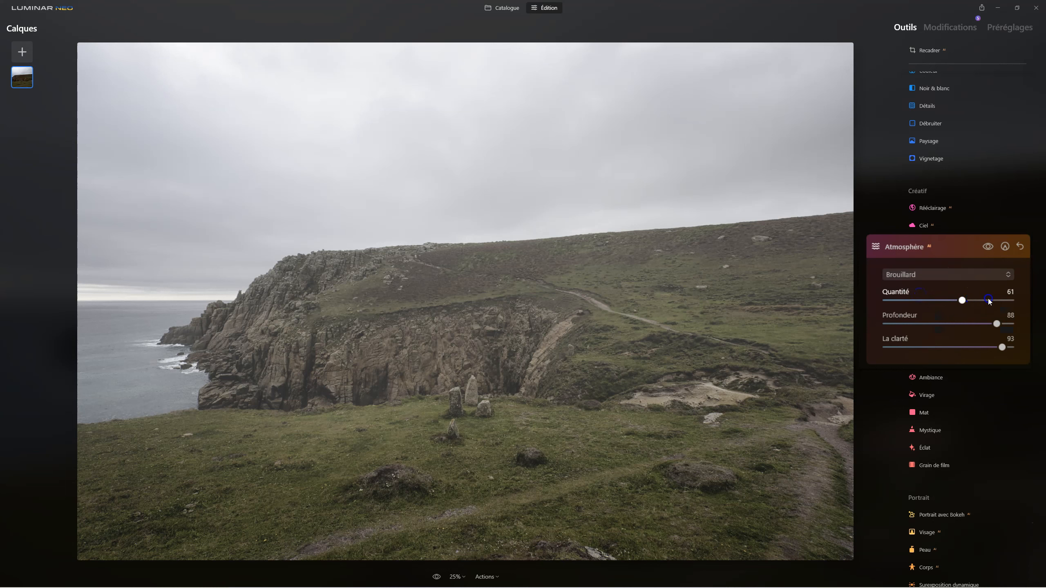
left_click_drag(990, 300, 996, 299)
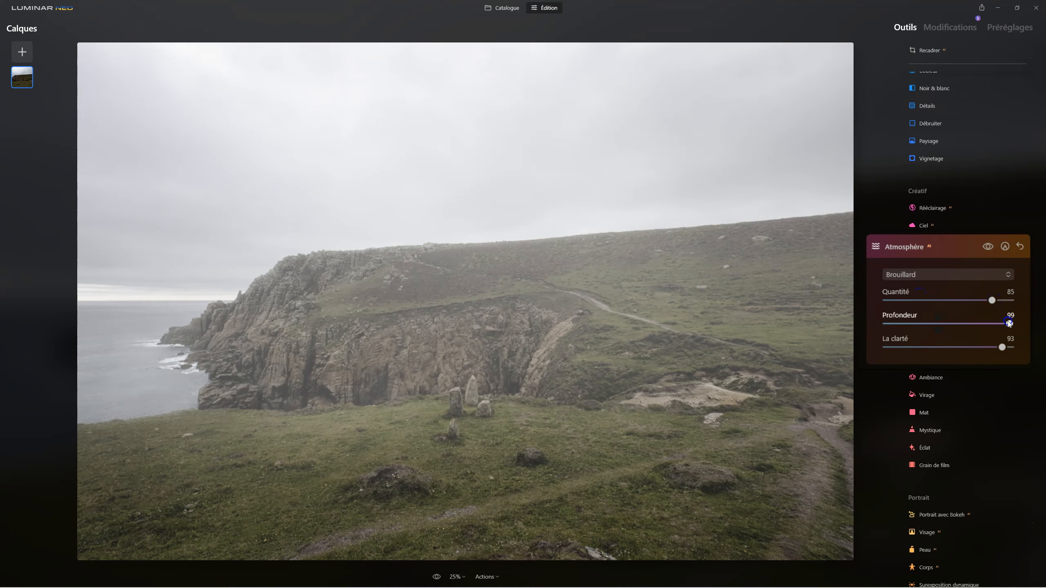
left_click(992, 305)
left_click_drag(1002, 347, 979, 347)
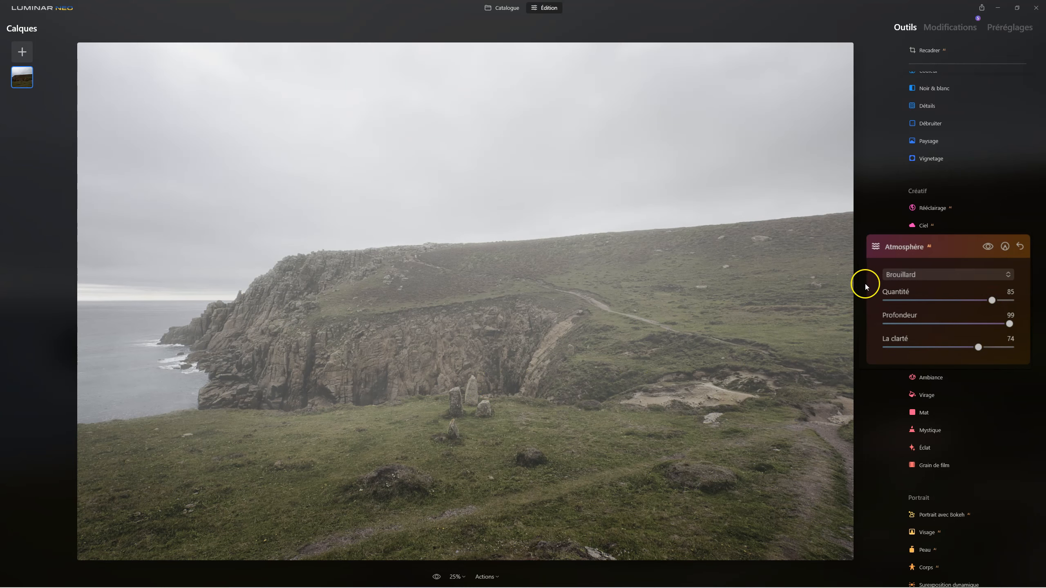
- Try the Niveaux de brouillard atmosphere with Quantité 56, Profondeur 77 and La clarté 83
left_click(919, 274)
left_click(917, 312)
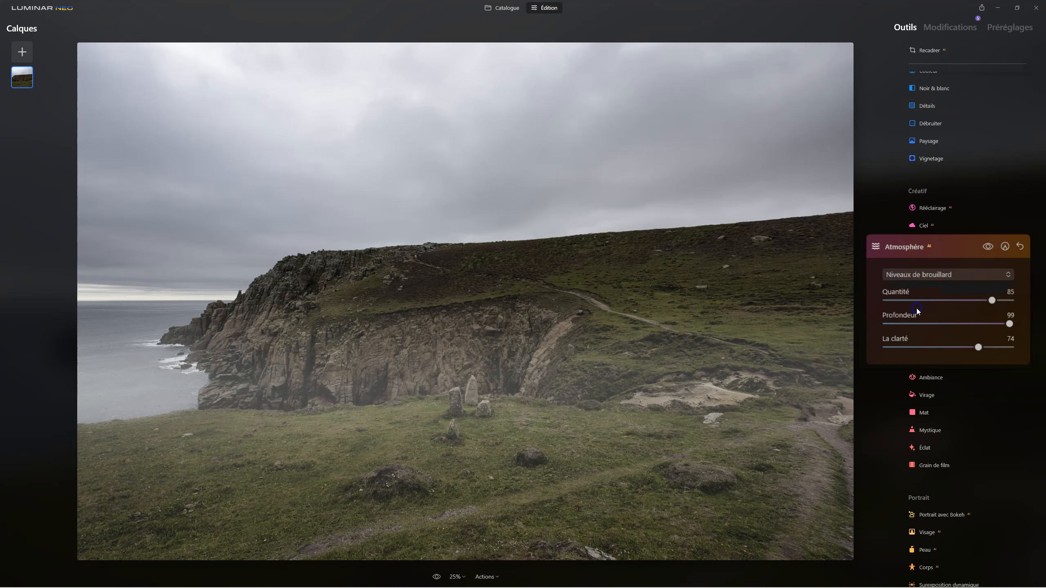
left_click_drag(992, 300, 983, 324)
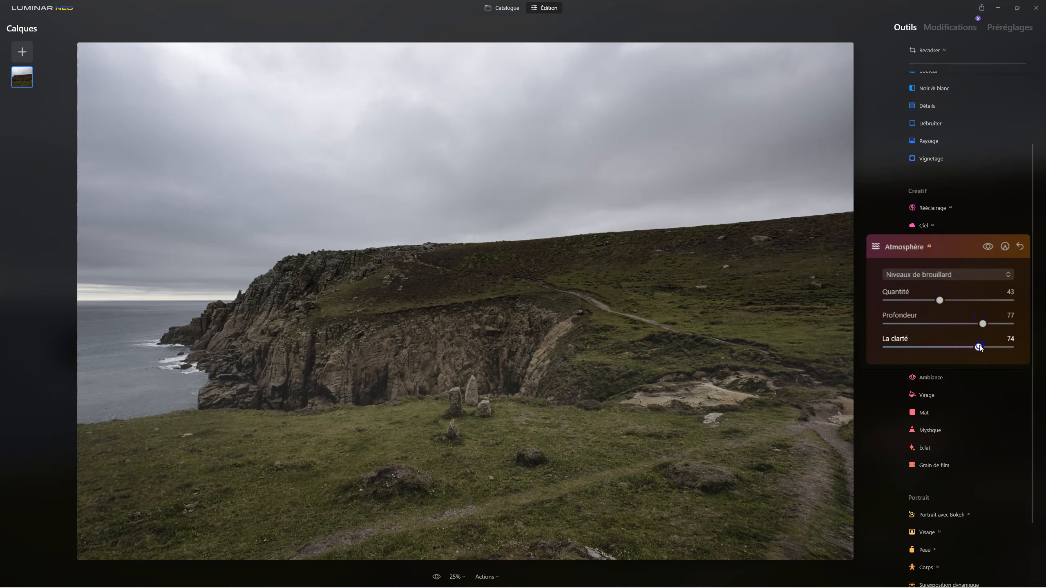
left_click_drag(939, 301, 956, 300)
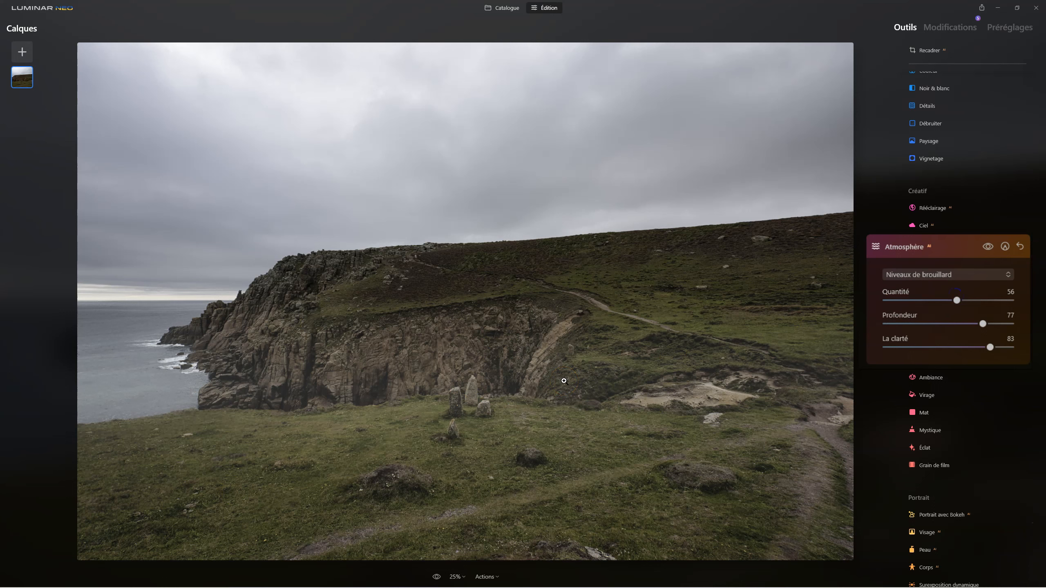
- Try the Brume atmosphere on the cliff photo, setting Quantité to 55 and Profondeur to 60
left_click(945, 275)
left_click(893, 333)
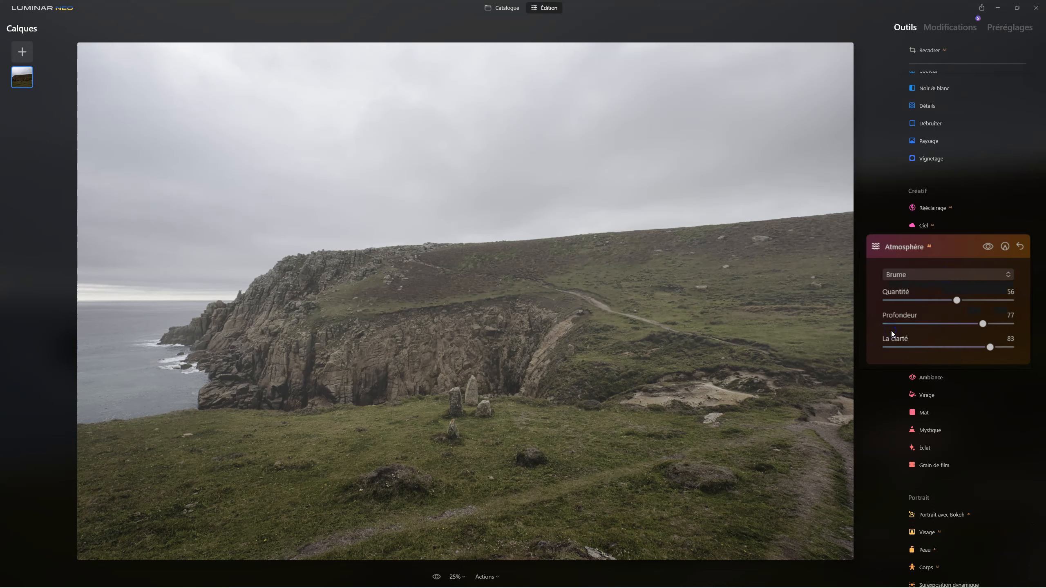
left_click_drag(960, 303, 884, 286)
mouse_move(953, 299)
left_mouse_down()
mouse_move(964, 300)
mouse_move(888, 300)
mouse_move(956, 299)
left_mouse_up()
left_click_drag(1044, 300, 998, 321)
left_click_drag(883, 315, 959, 313)
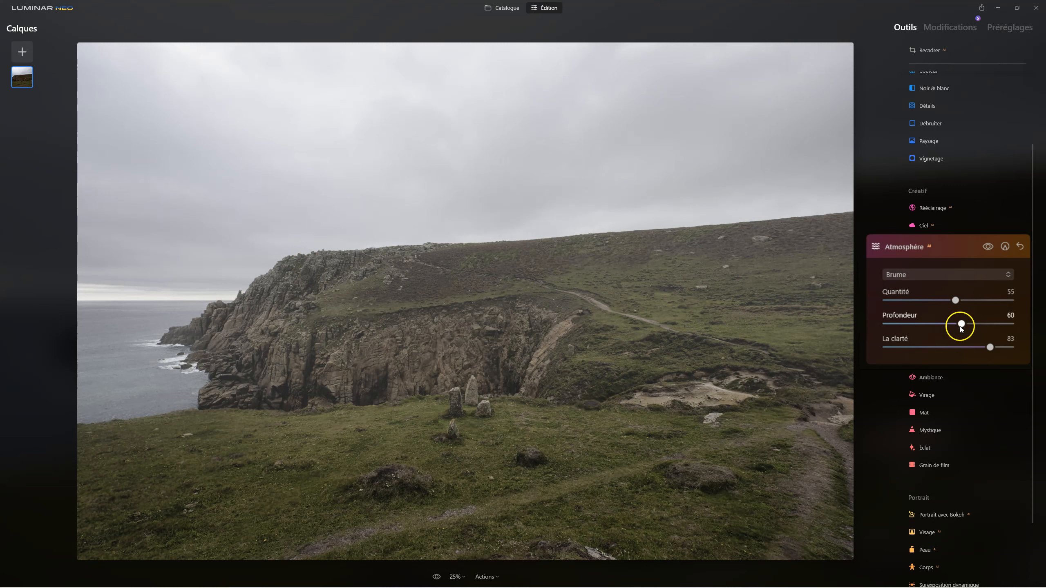
- Test the Brume depth with Profondeur at 0, 35 and 82, and raise La clarté to 95
left_click_drag(961, 325, 890, 303)
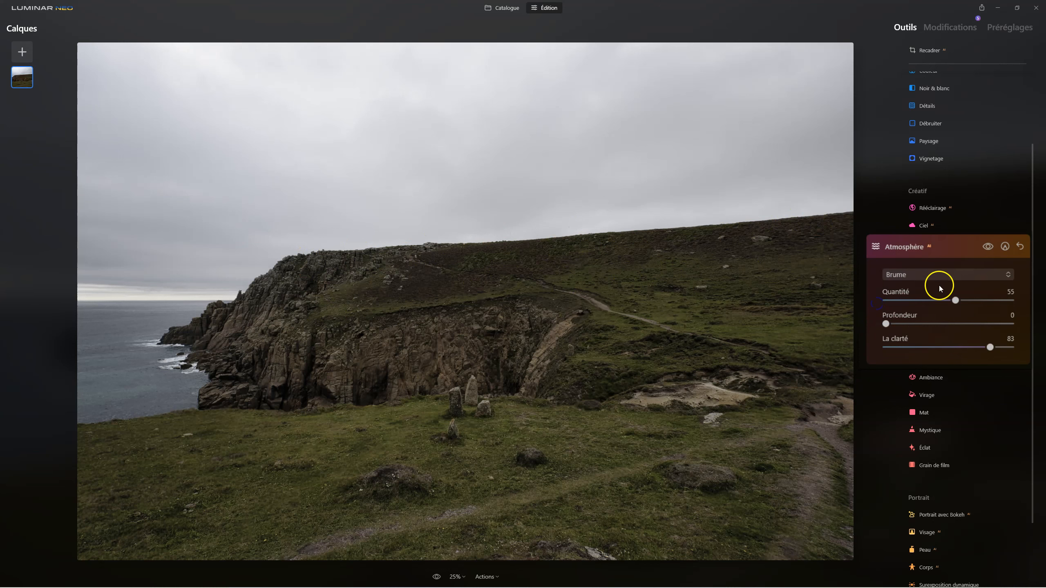
left_click_drag(896, 326, 934, 324)
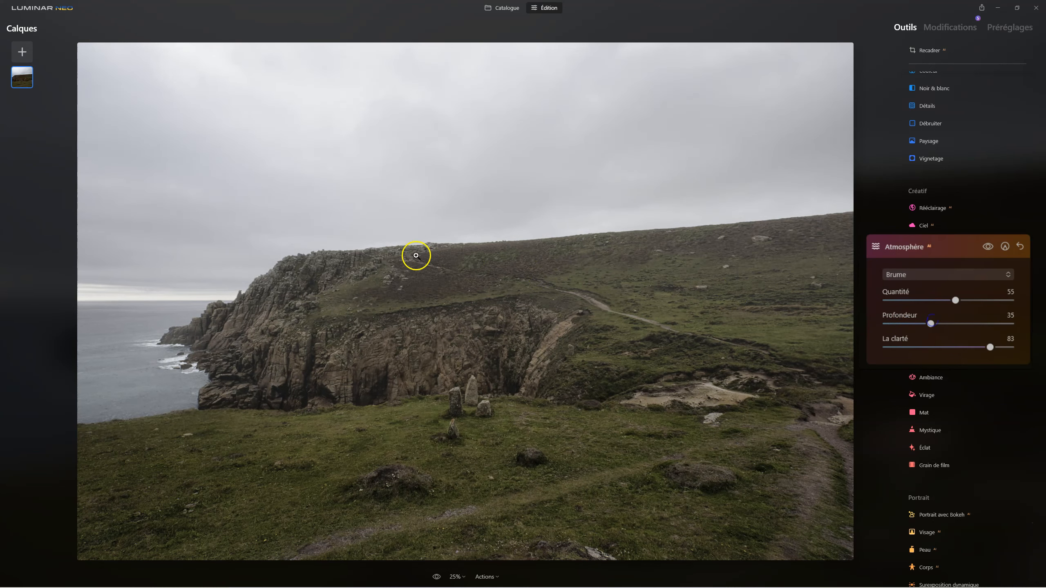
left_click_drag(929, 325, 989, 324)
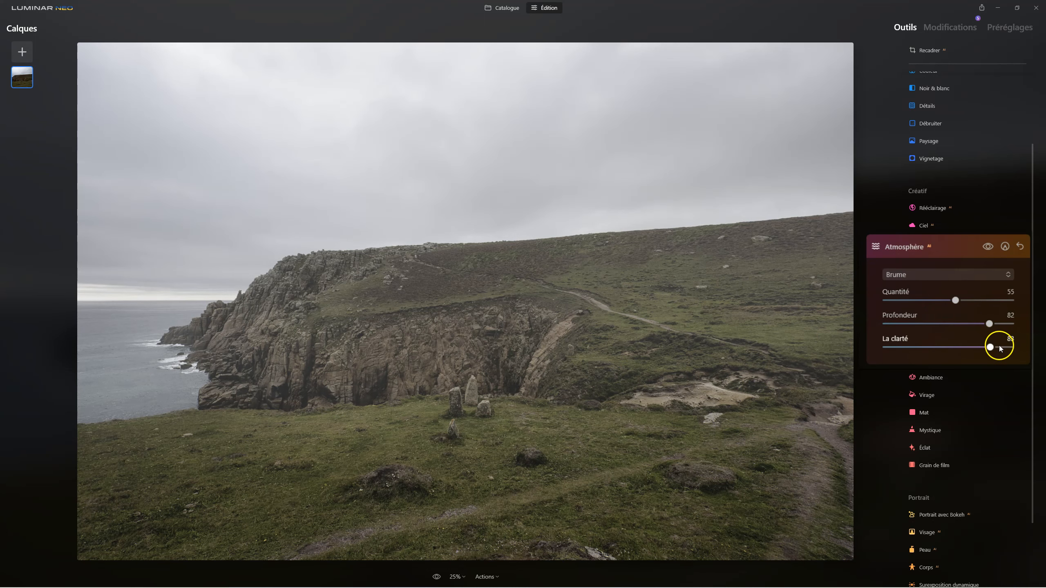
mouse_move(992, 348)
left_mouse_down()
mouse_move(890, 347)
mouse_move(1005, 346)
left_mouse_up()
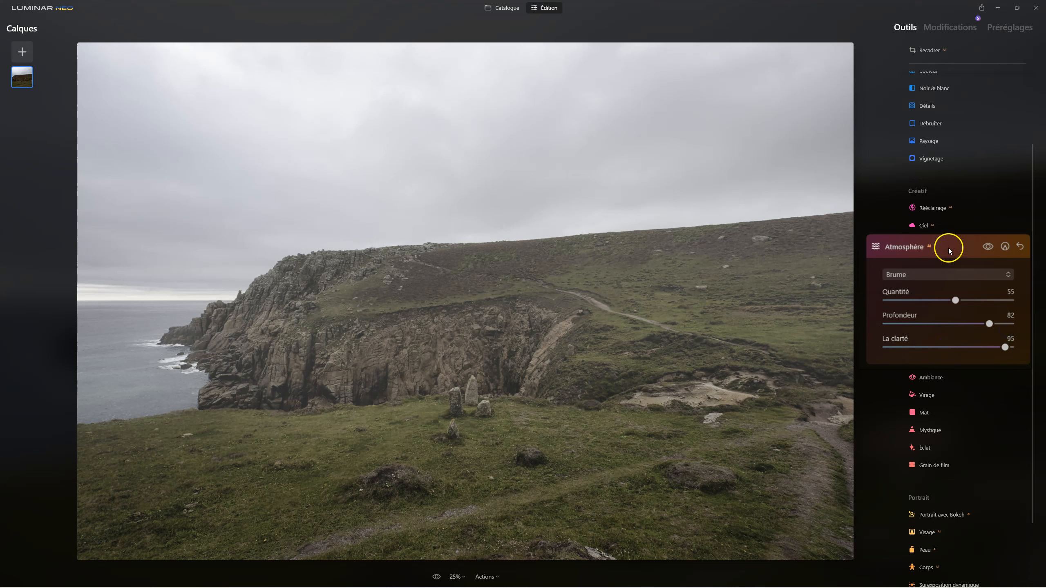
- Try the Brume sèche atmosphere with Quantité 71, Profondeur 55 and La clarté 100
left_click(930, 273)
left_click(929, 345)
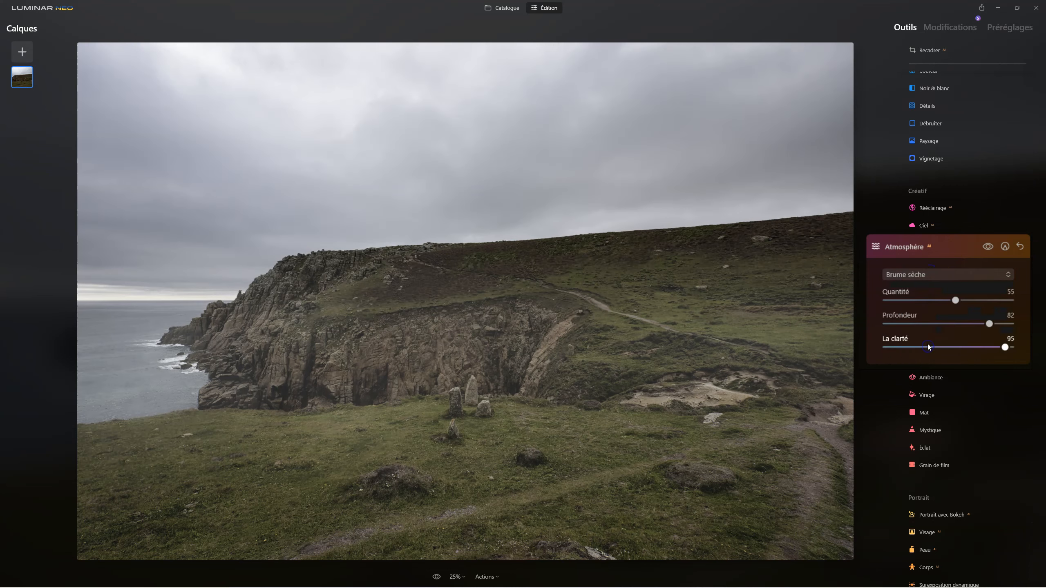
left_click_drag(948, 305, 885, 300)
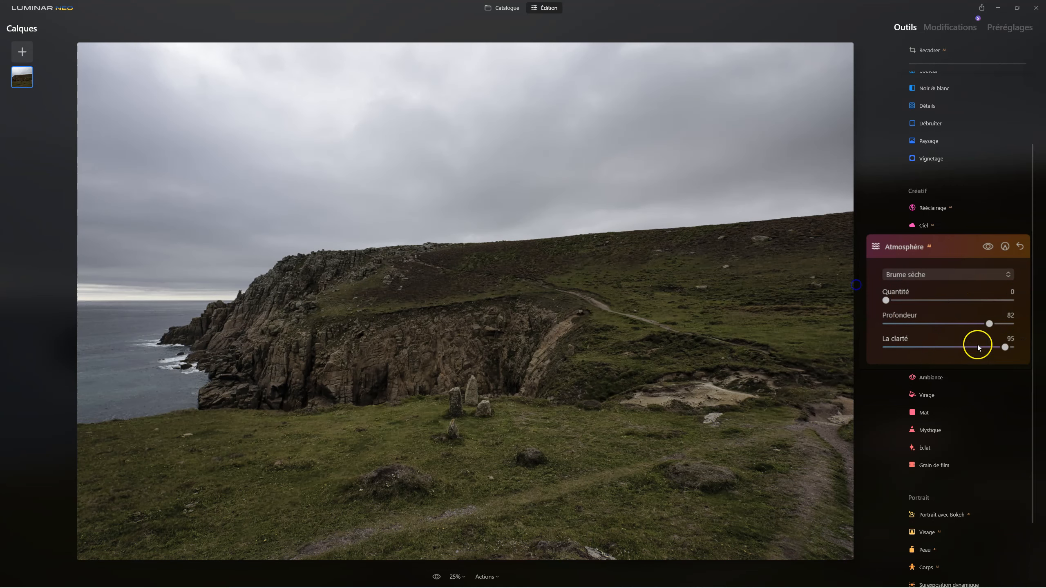
left_click(1009, 348)
left_click(891, 302)
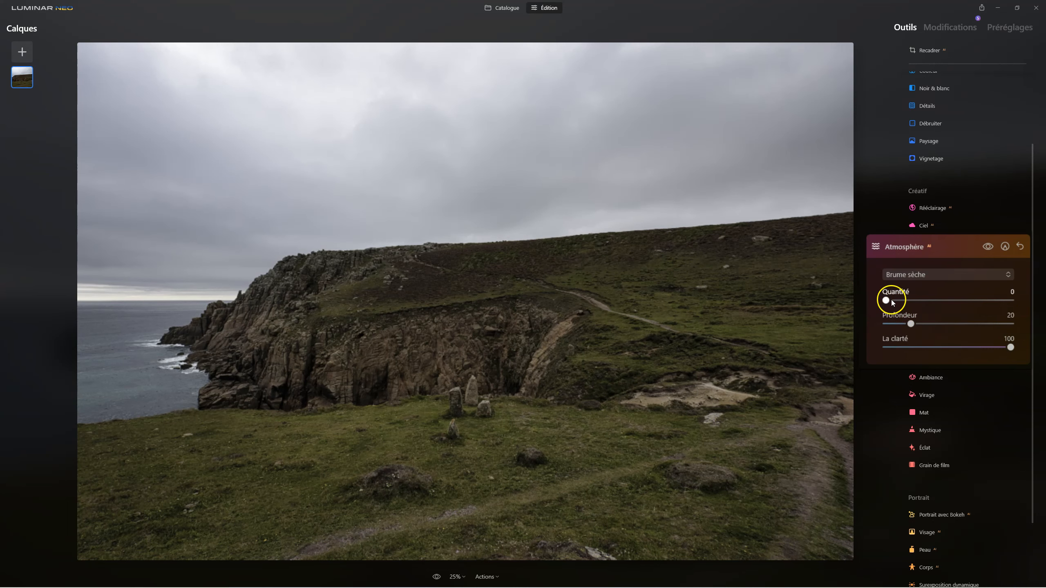
left_click_drag(891, 300, 1039, 276)
left_click_drag(915, 324, 980, 300)
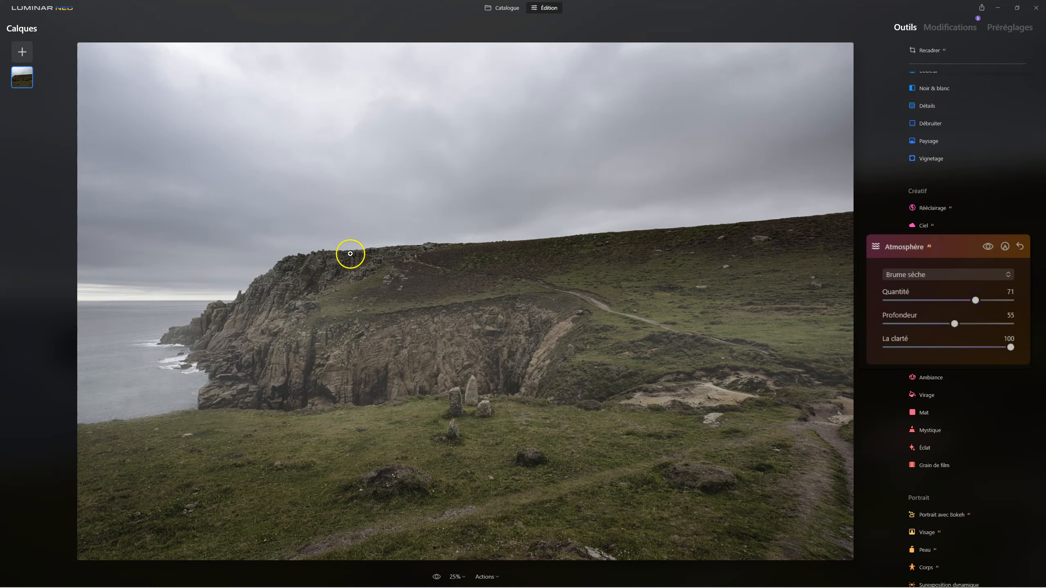
- Adjust the Brume sèche haze to Profondeur 100, La clarté 39 and Quantité 67
left_click_drag(954, 324, 1005, 323)
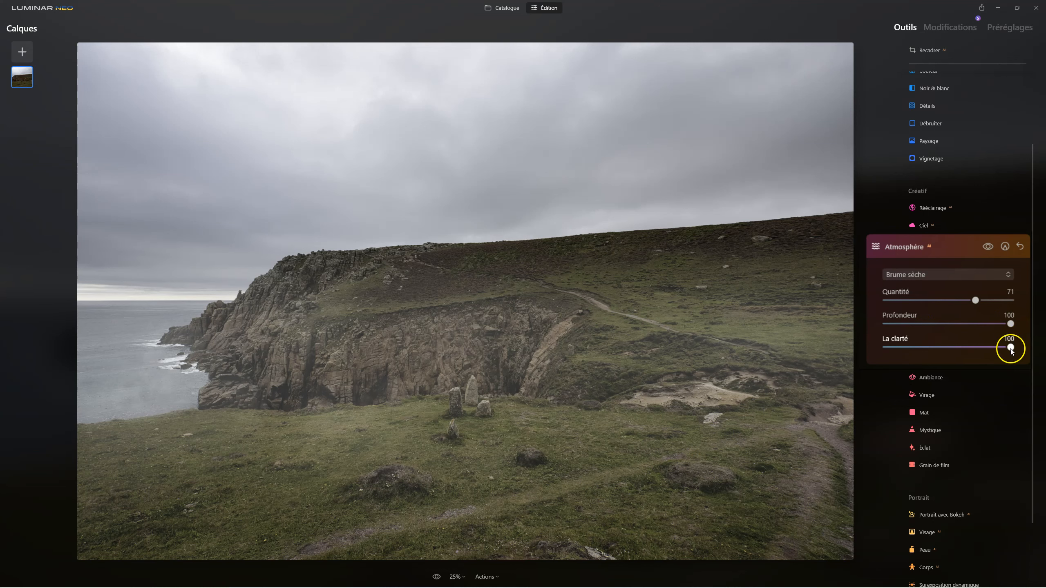
left_click_drag(1011, 347, 880, 357)
left_click(919, 274)
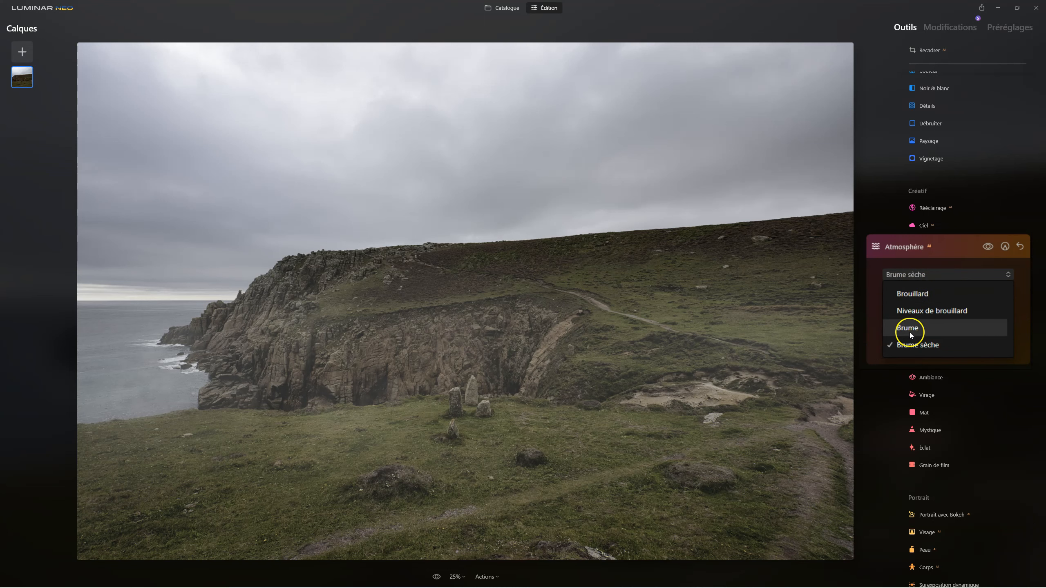
left_click(878, 270)
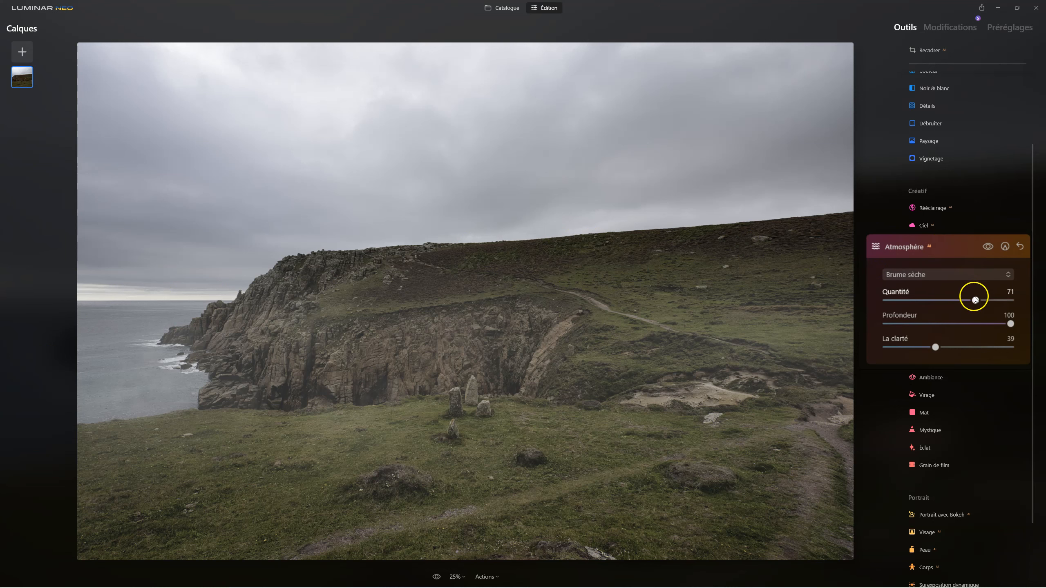
mouse_move(956, 303)
left_mouse_down()
mouse_move(887, 300)
mouse_move(976, 301)
left_mouse_up()
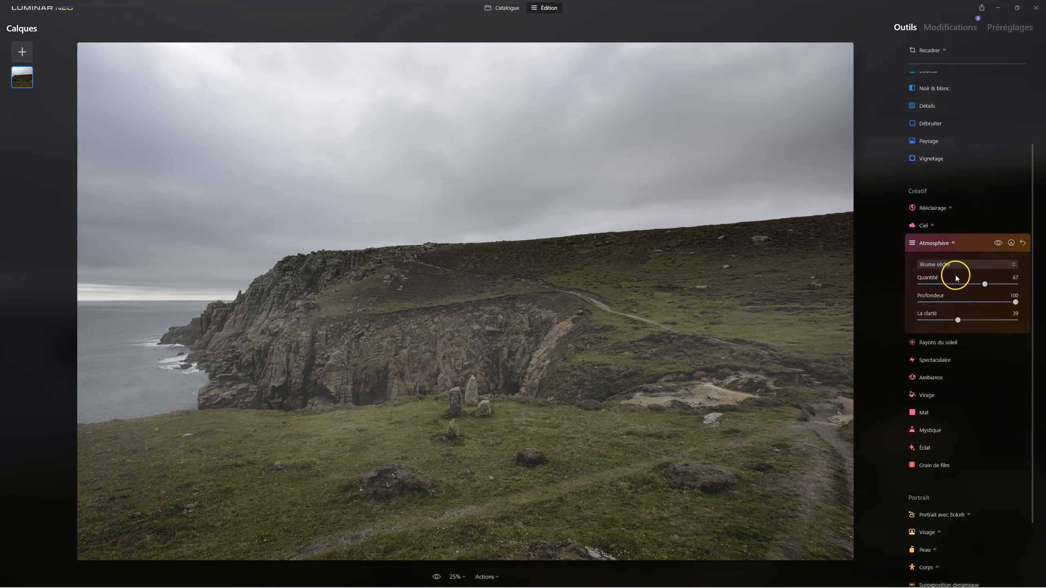
- Reset the Atmosphère tool to remove the haze from the cliff photo, and close the tool
left_click(1023, 242)
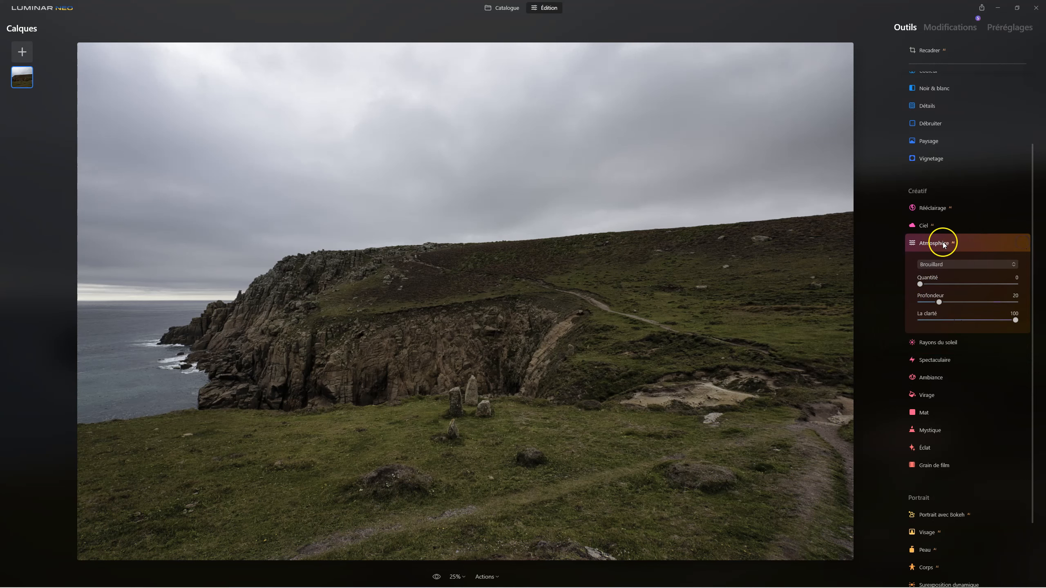
left_click(944, 244)
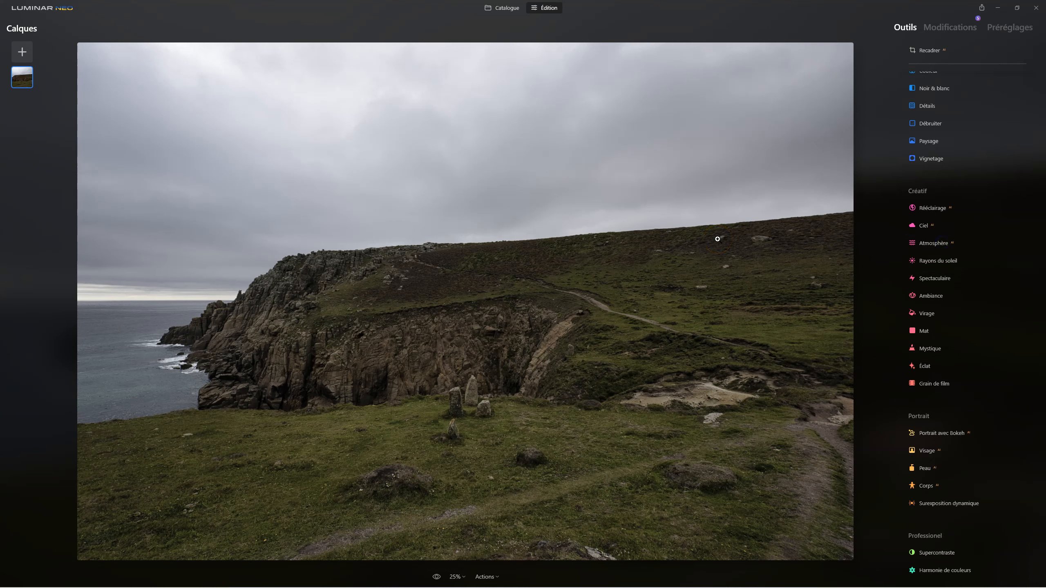
- Return to the Catalogue and open the unedited photo of the stone chapel on the grassy hill for editing
key("g")
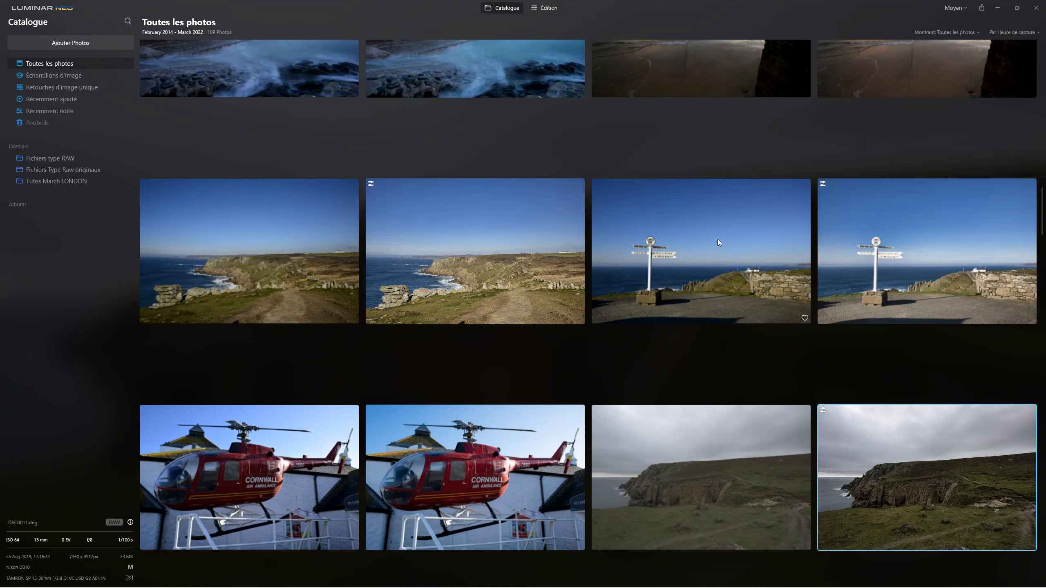
scroll(862, 267, "up", 3)
scroll(862, 267, "up", 3)
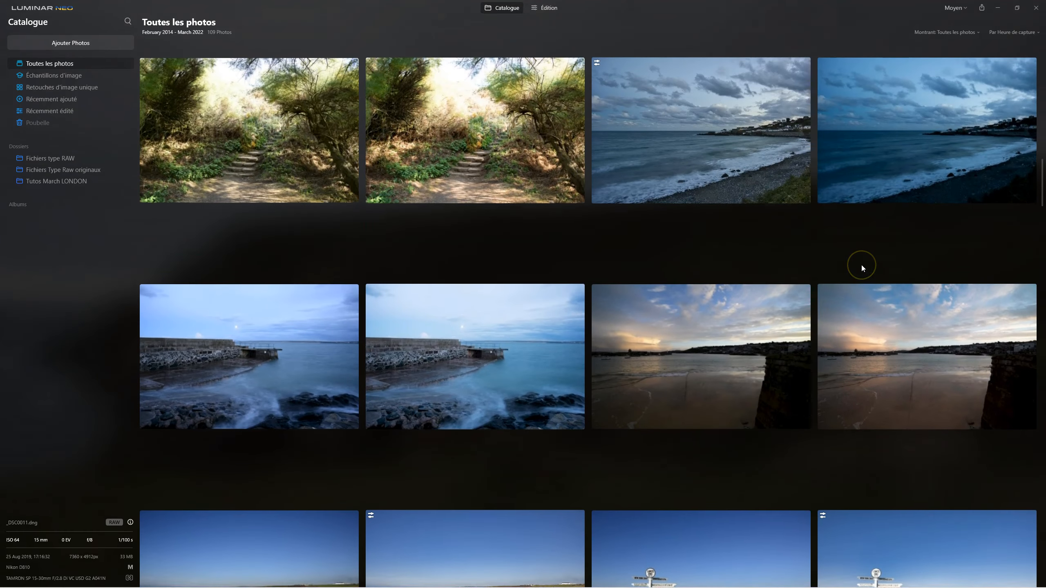
scroll(864, 266, "up", 5)
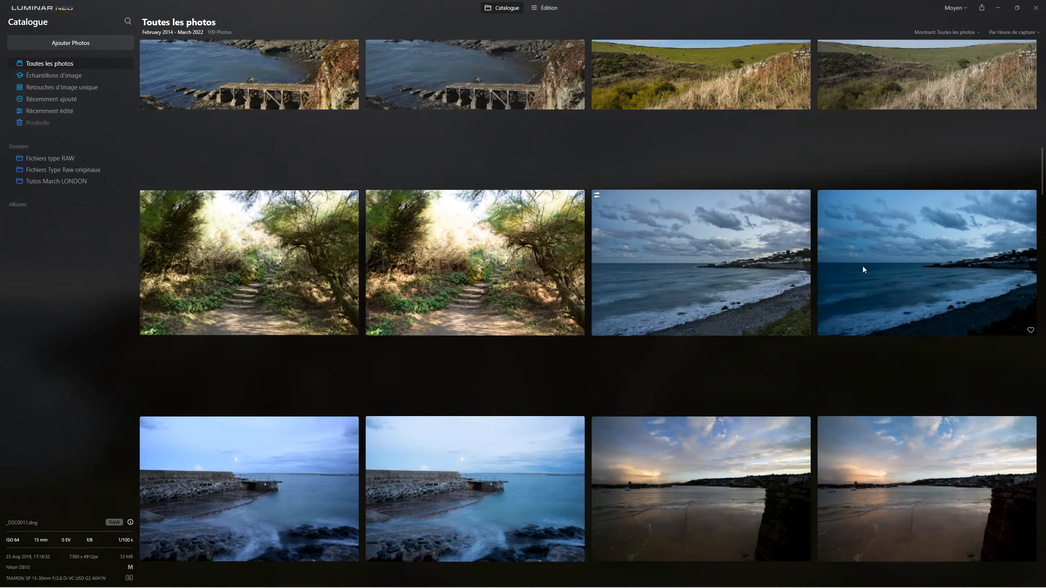
scroll(864, 266, "up", 3)
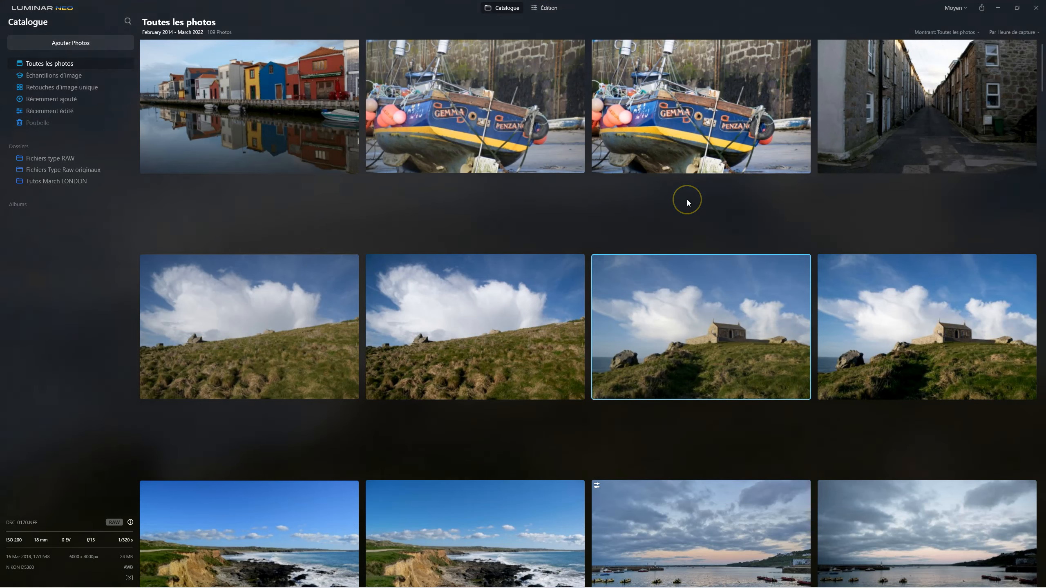
key("d")
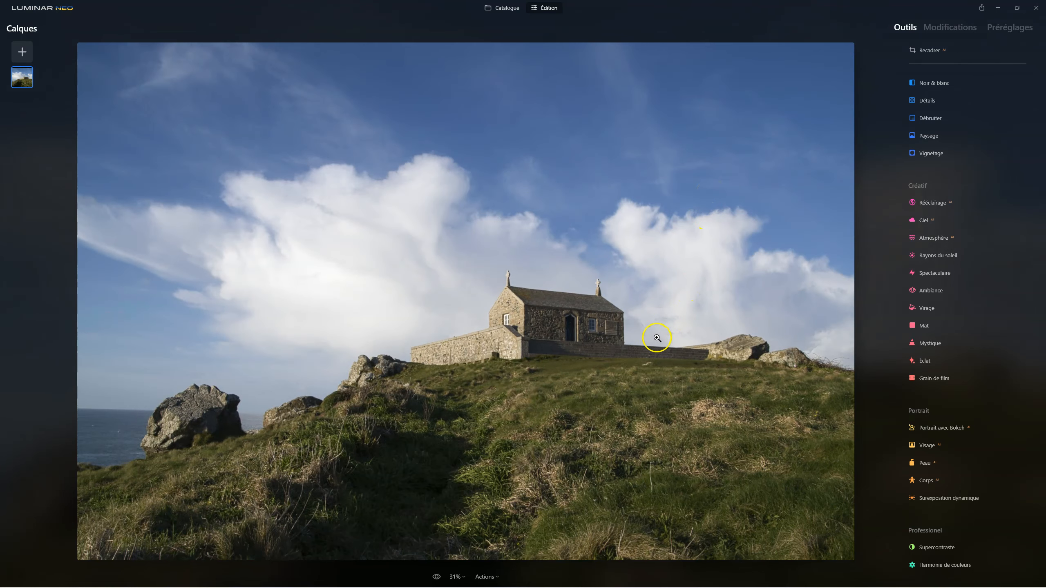
- In Développement, set the chapel photo's camera profile to Camera Neutral
scroll(966, 144, "up", 5)
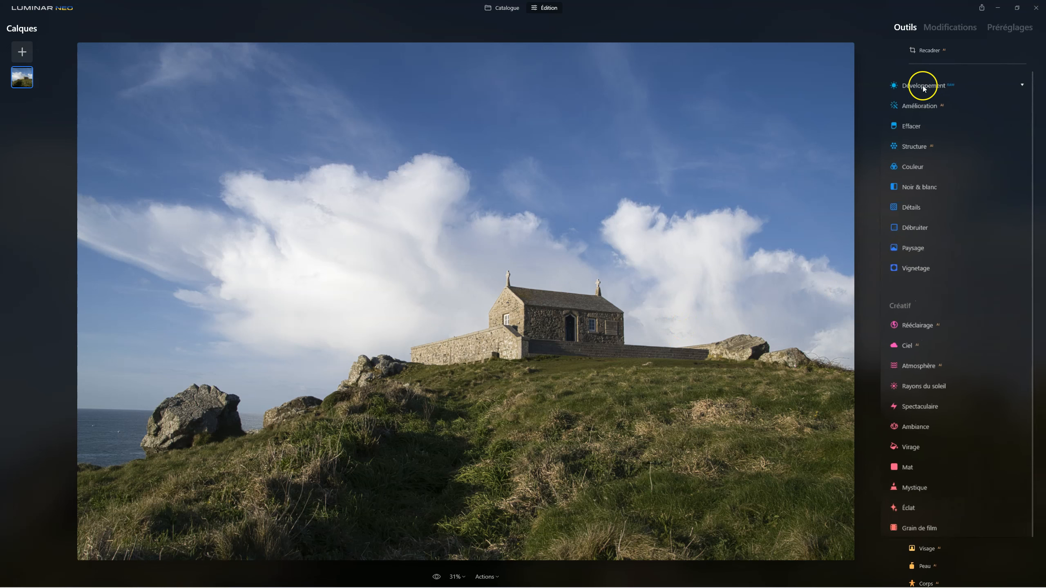
left_click(923, 84)
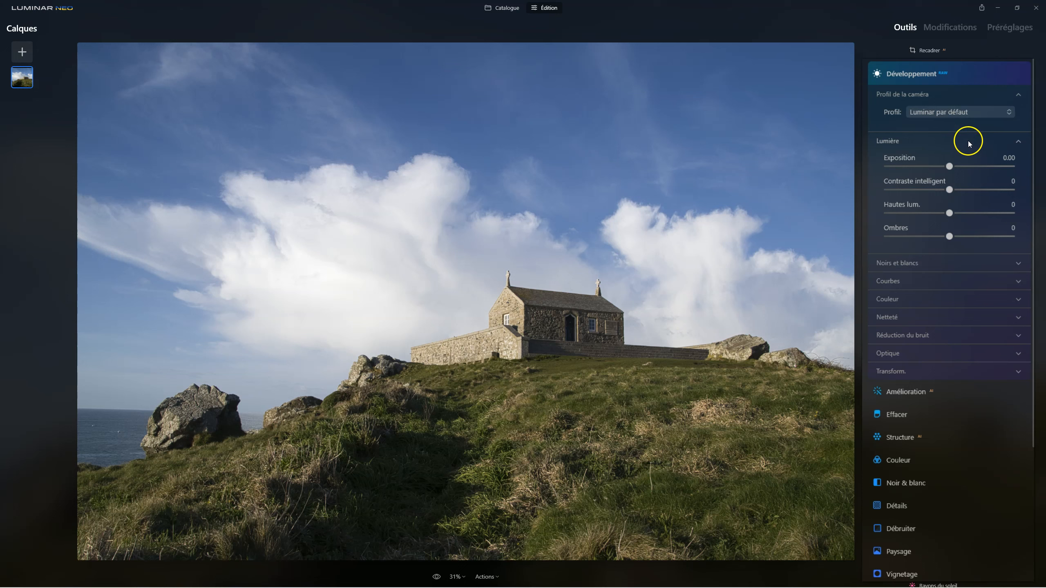
left_click(963, 112)
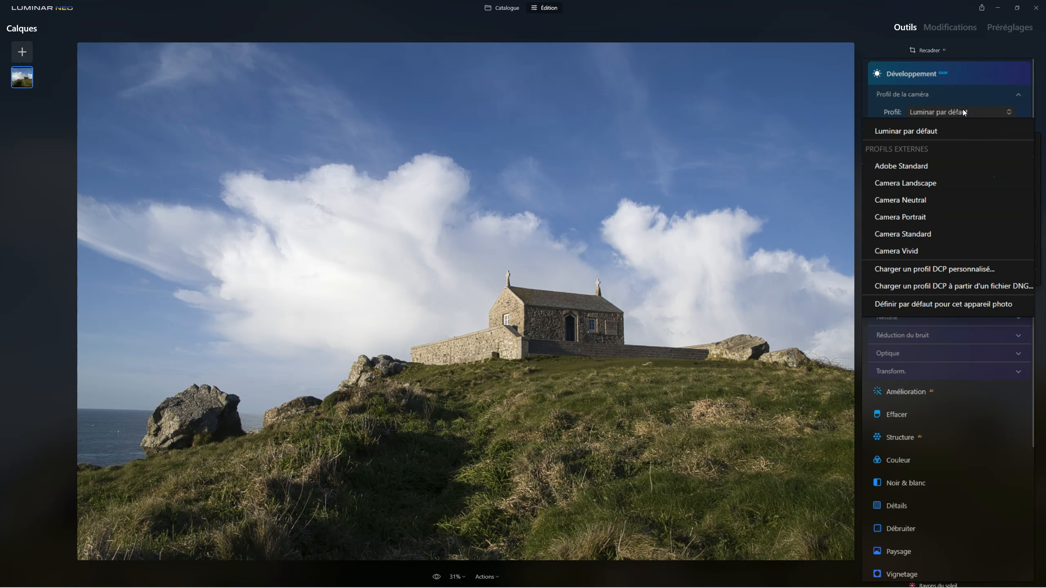
left_click(923, 200)
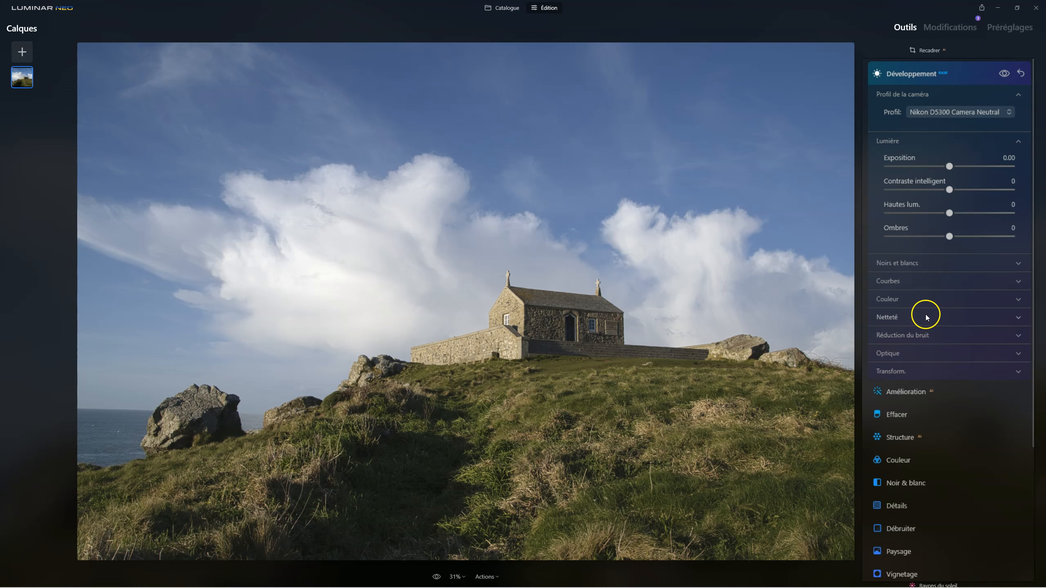
- In Optique, enable Corrections de distorsion automatiques and Supprimer les franges for the chapel photo
left_click(898, 358)
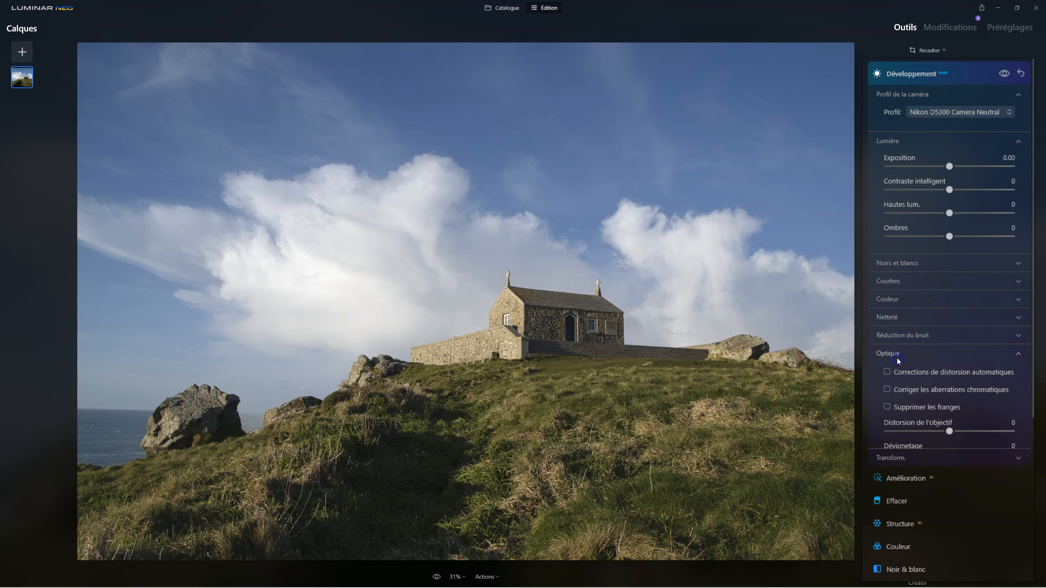
left_click(887, 372)
left_click(912, 411)
left_click(892, 351)
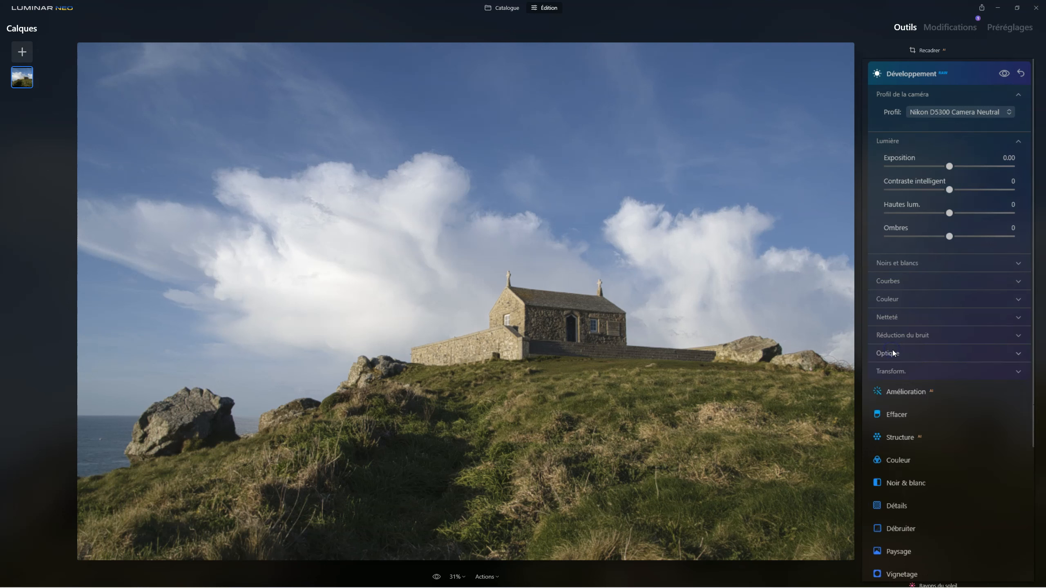
- In the Transform. settings of Développement, set Vertical to -11 to correct the chapel photo's perspective, and compare before and after
left_click(896, 373)
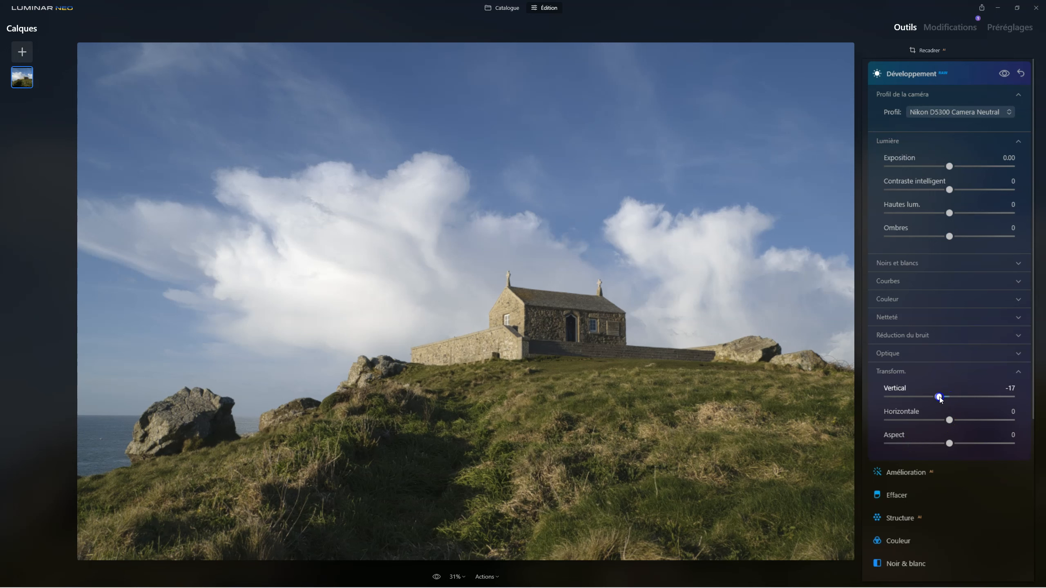
left_click_drag(938, 398, 936, 399)
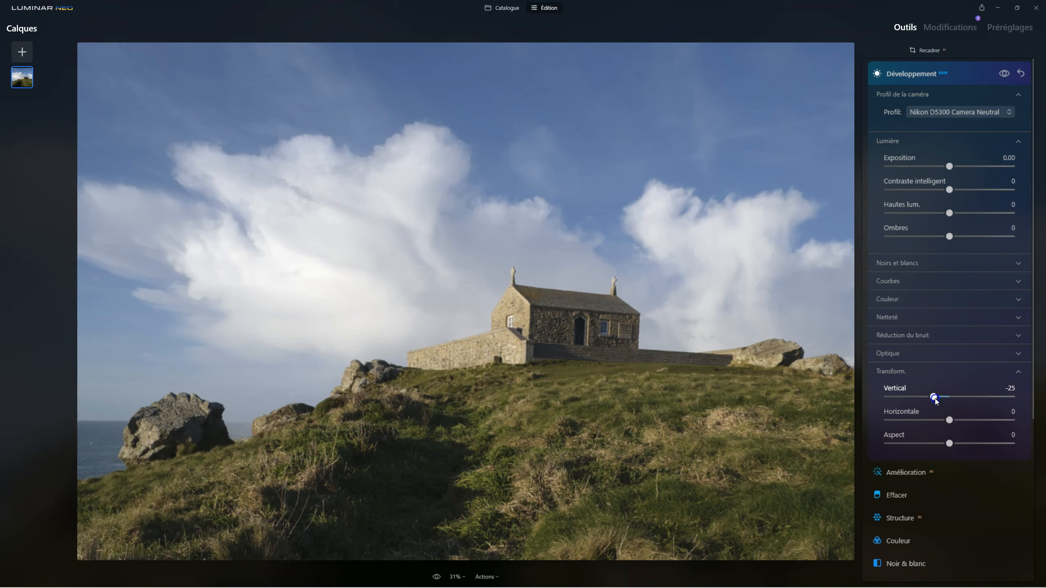
left_click_drag(938, 398, 944, 401)
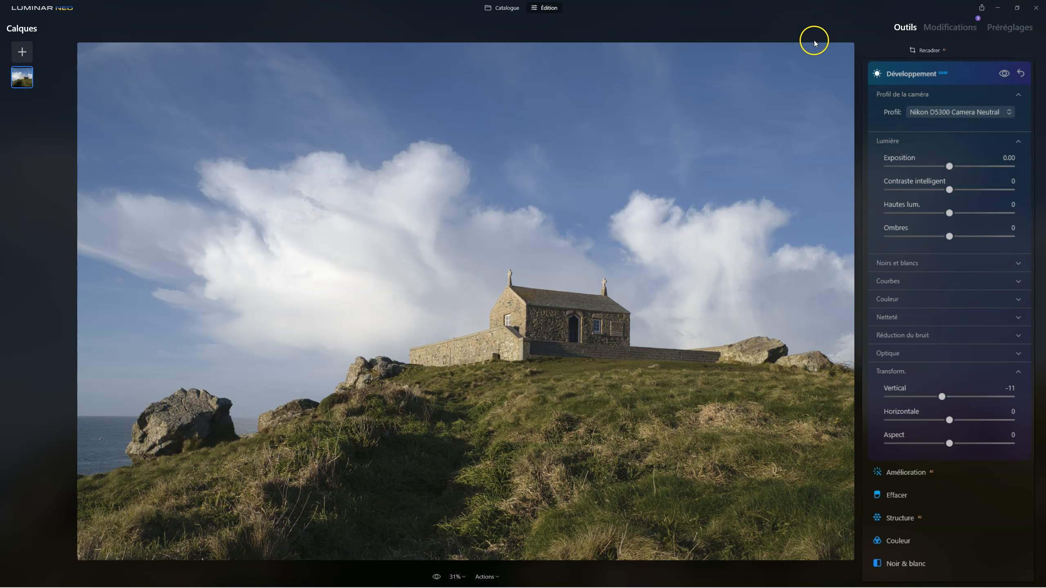
left_click(1004, 73)
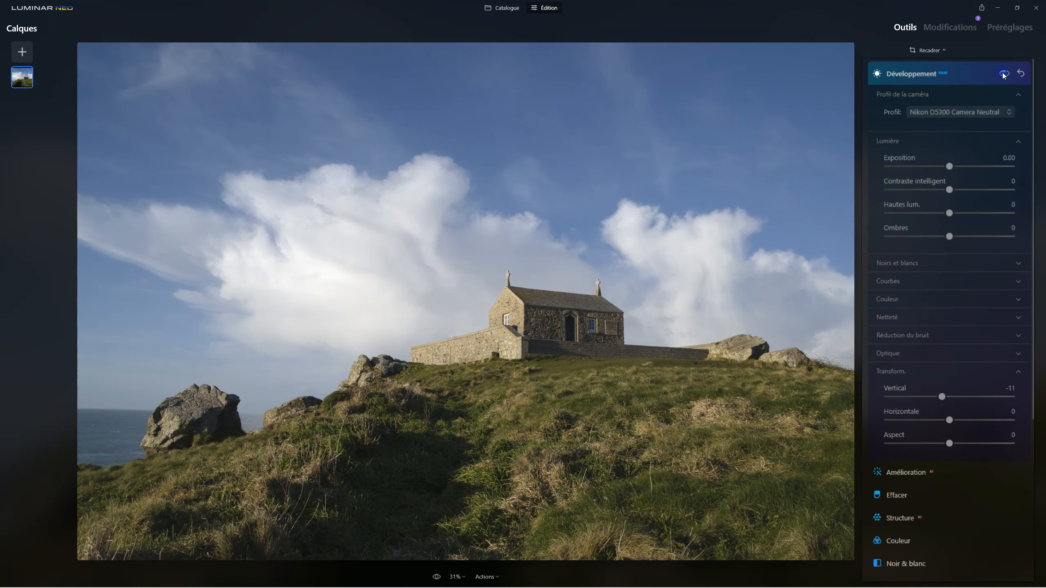
left_click(1005, 73)
left_click(1004, 73)
left_click(1004, 74)
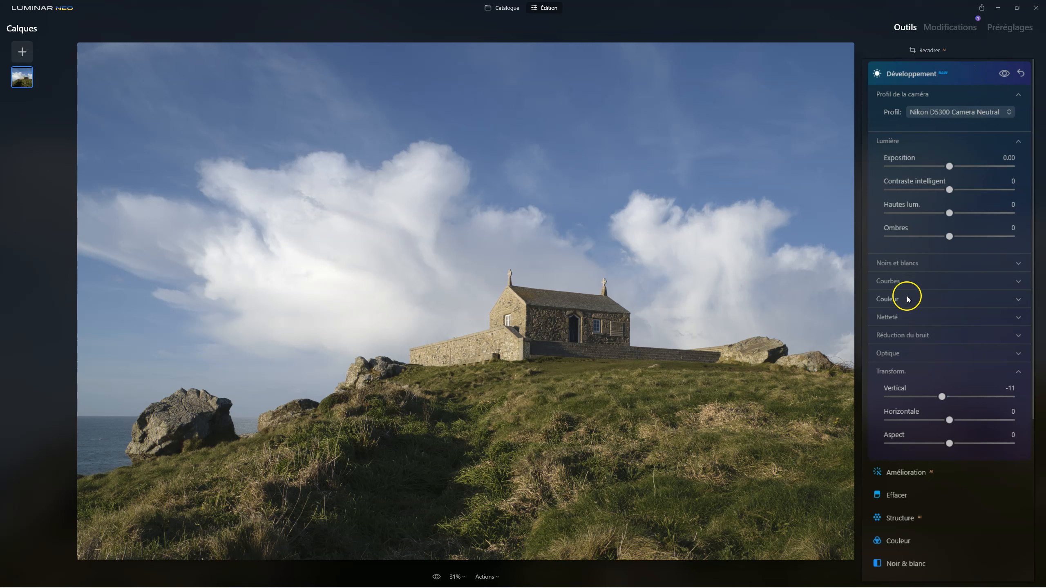
- Set the chapel photo's white balance by sampling the white cloud with the Balance des blancs eyedropper, and close Développement
left_click(886, 300)
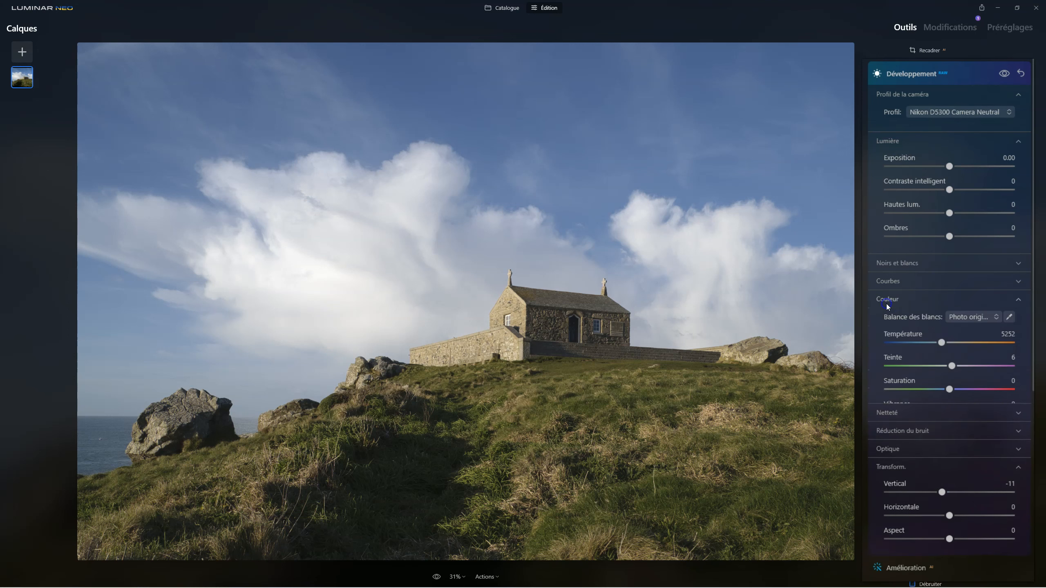
left_click(1009, 316)
left_click(413, 213)
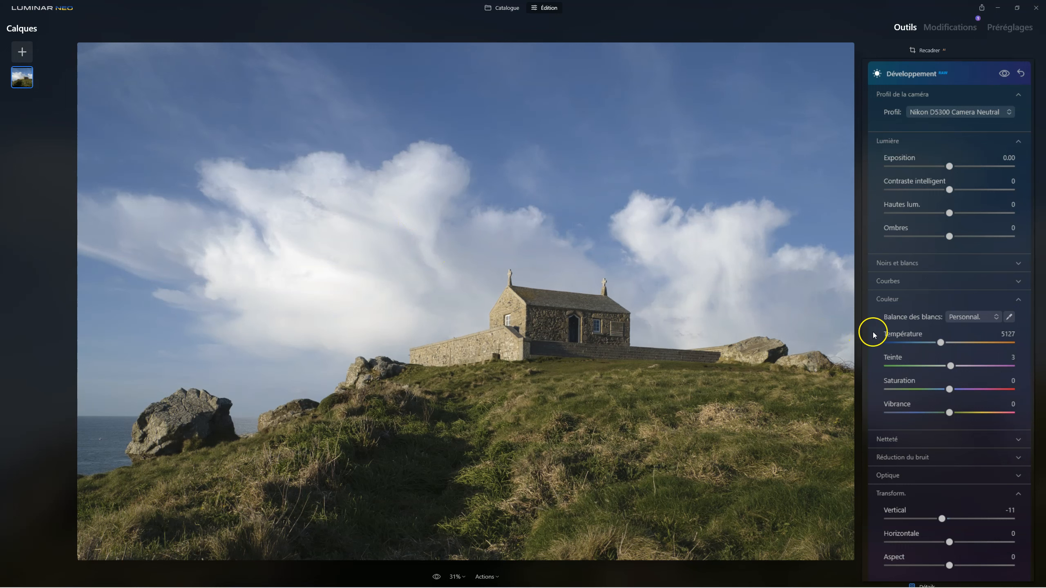
left_click(886, 74)
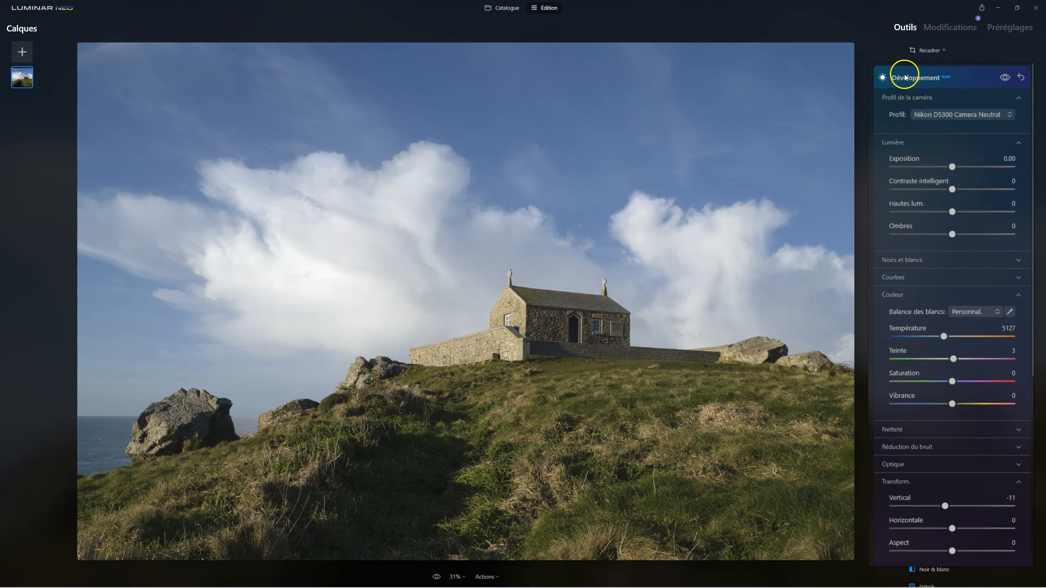
- Set Accent to 39 in Amélioration for the chapel photo
left_click(930, 120)
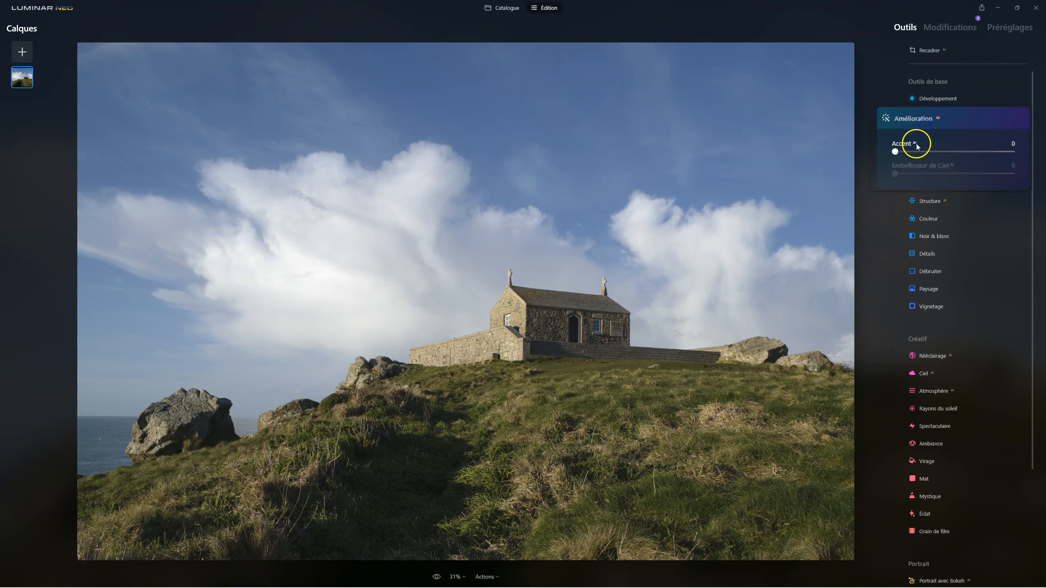
left_click_drag(887, 155, 936, 156)
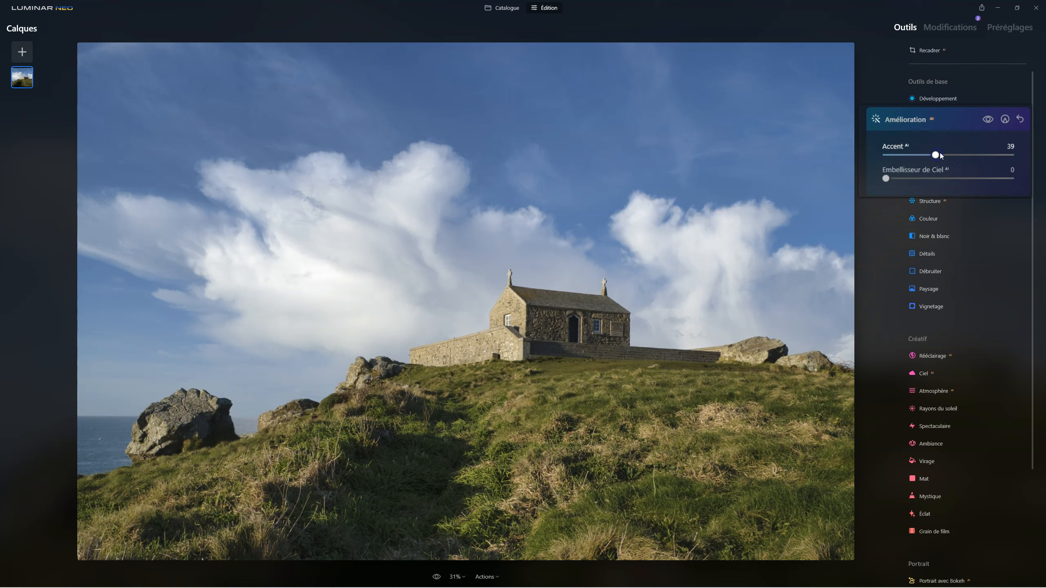
- In Rééclairage, set Luminosité proche to 49 and Profondeur to 91 to brighten the grassy foreground, and close the tool
left_click(919, 356)
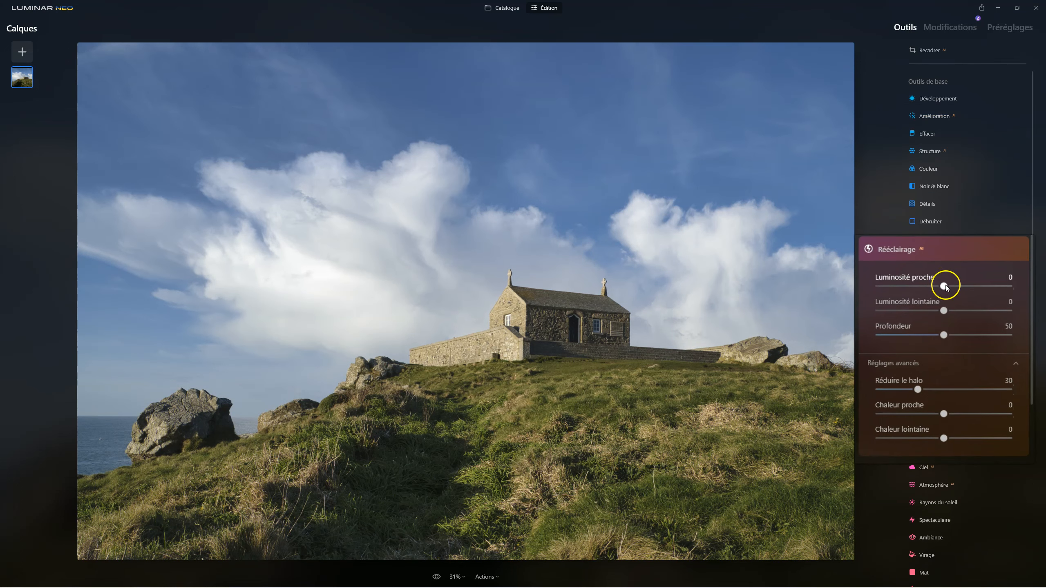
left_click_drag(945, 287, 996, 287)
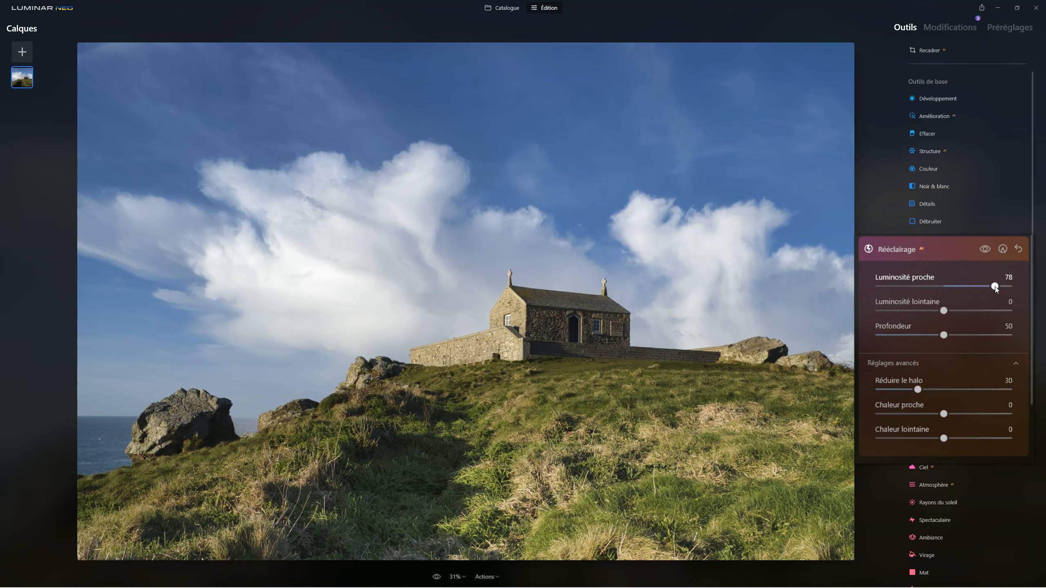
left_click_drag(996, 287, 978, 287)
left_click(944, 335)
left_click_drag(945, 334, 970, 334)
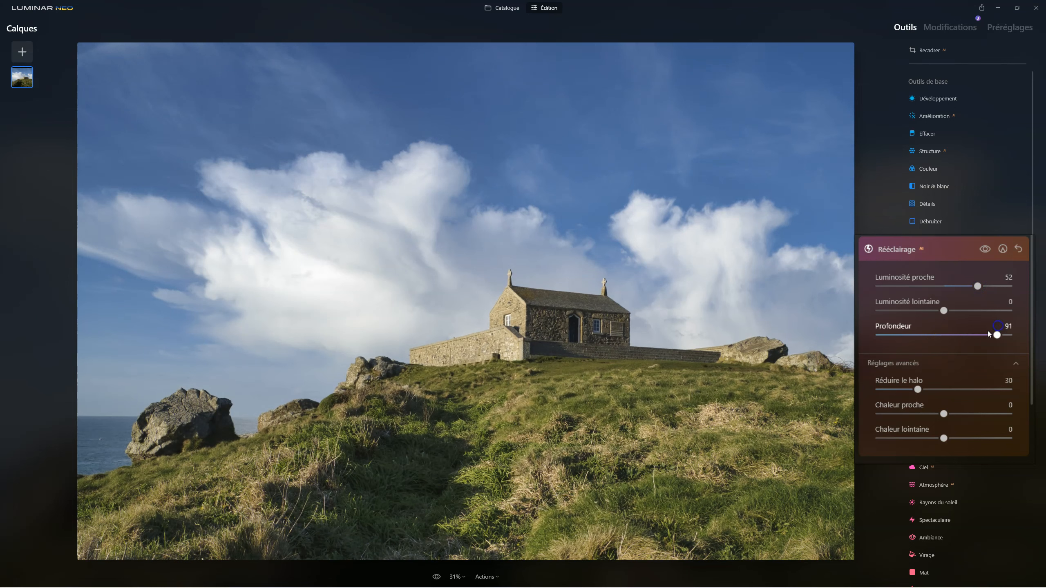
mouse_move(971, 286)
left_mouse_down()
mouse_move(930, 286)
mouse_move(982, 286)
mouse_move(917, 286)
mouse_move(975, 288)
left_mouse_up()
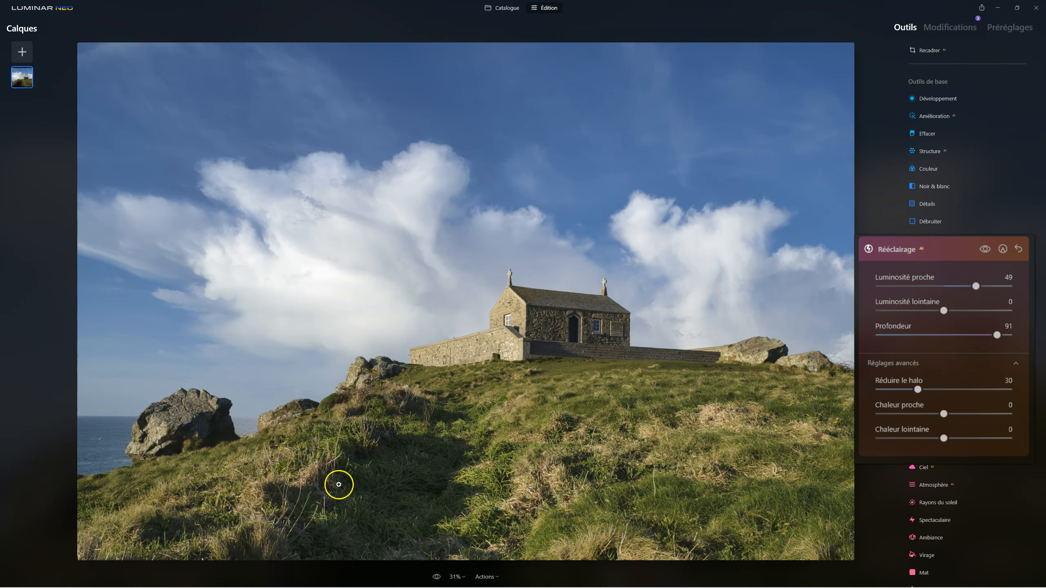
left_click(899, 256)
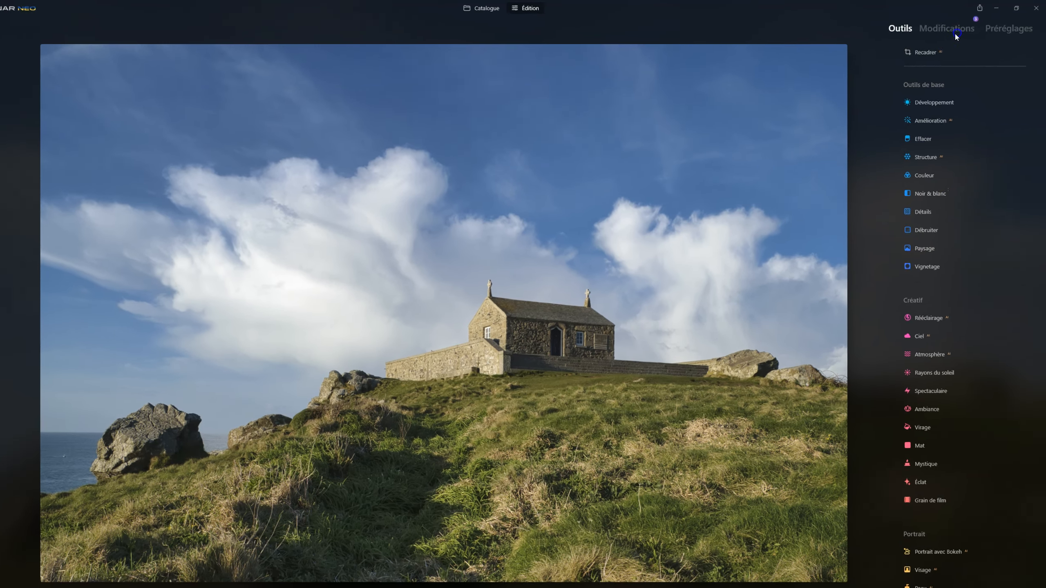
- Reopen Développement from the photo's list of applied edits and set Ombres to 37
left_click(952, 28)
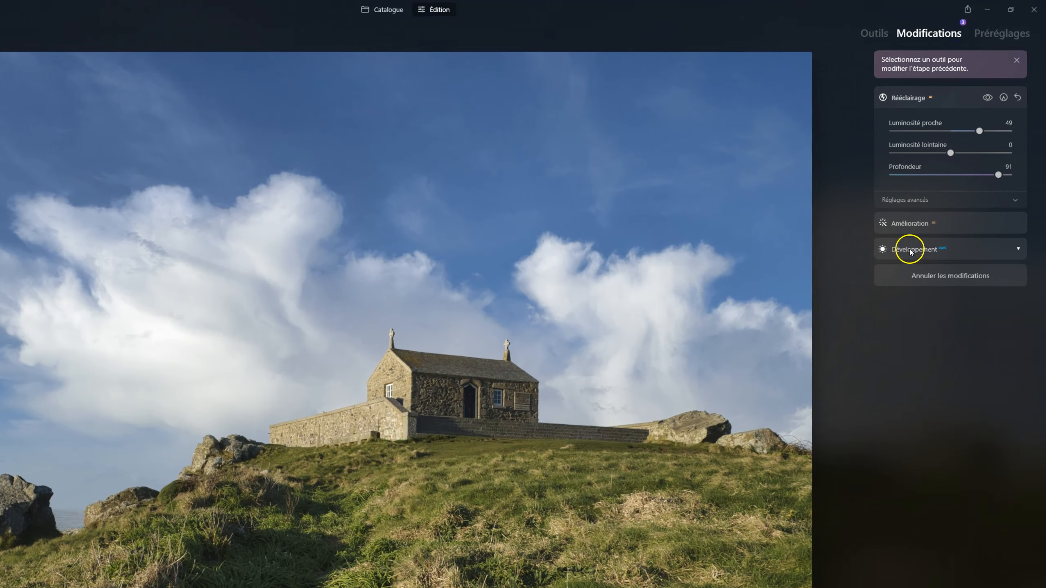
left_click(906, 248)
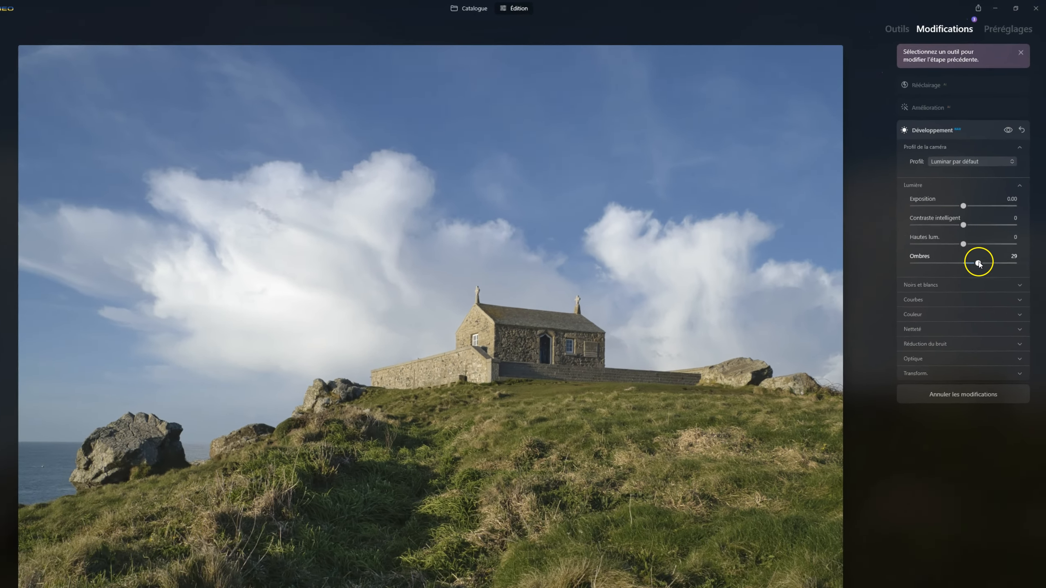
left_click_drag(964, 300, 984, 302)
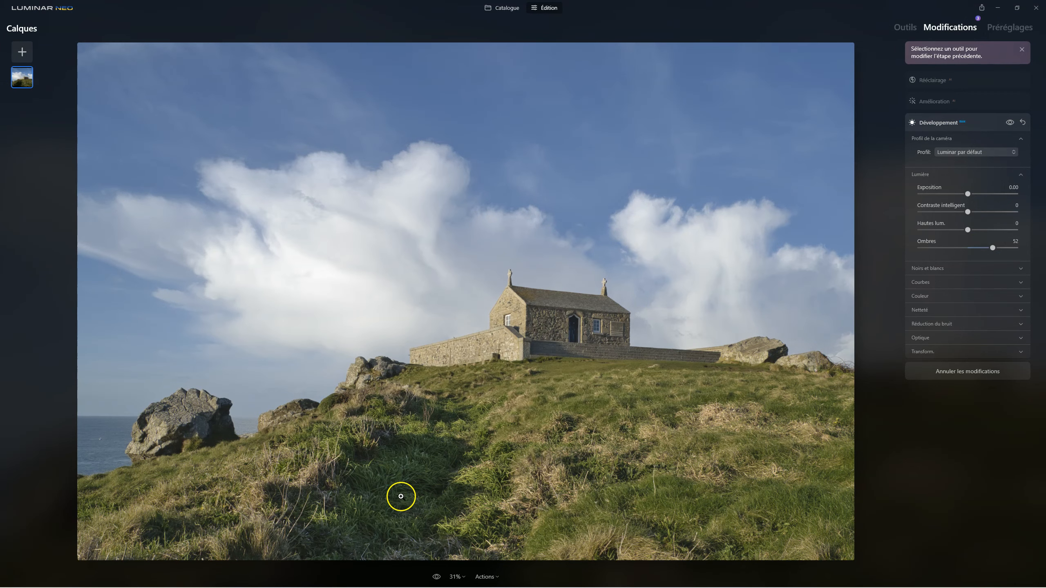
left_click_drag(1001, 255, 993, 252)
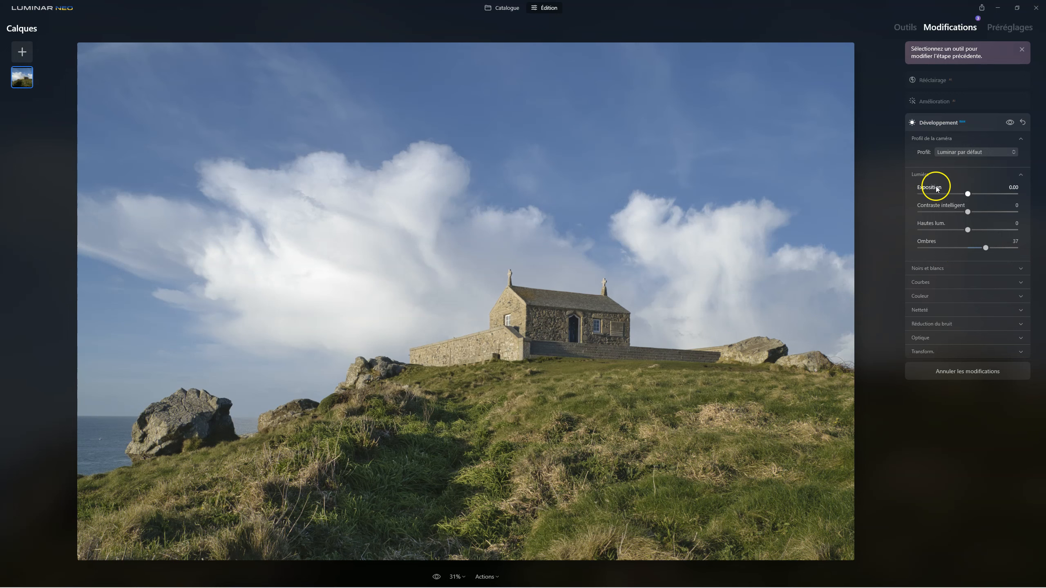
- Reopen the applied Rééclairage edit and set its Profondeur to 87
left_click(937, 82)
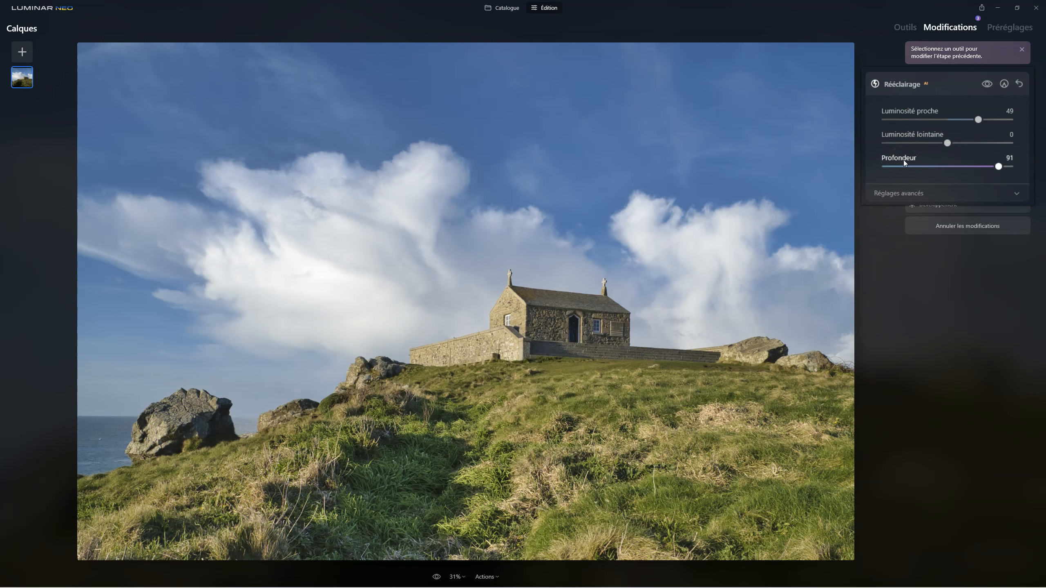
mouse_move(997, 166)
left_mouse_down()
mouse_move(878, 165)
mouse_move(1010, 165)
mouse_move(932, 165)
mouse_move(996, 162)
left_mouse_up()
left_click(911, 87)
left_click(906, 30)
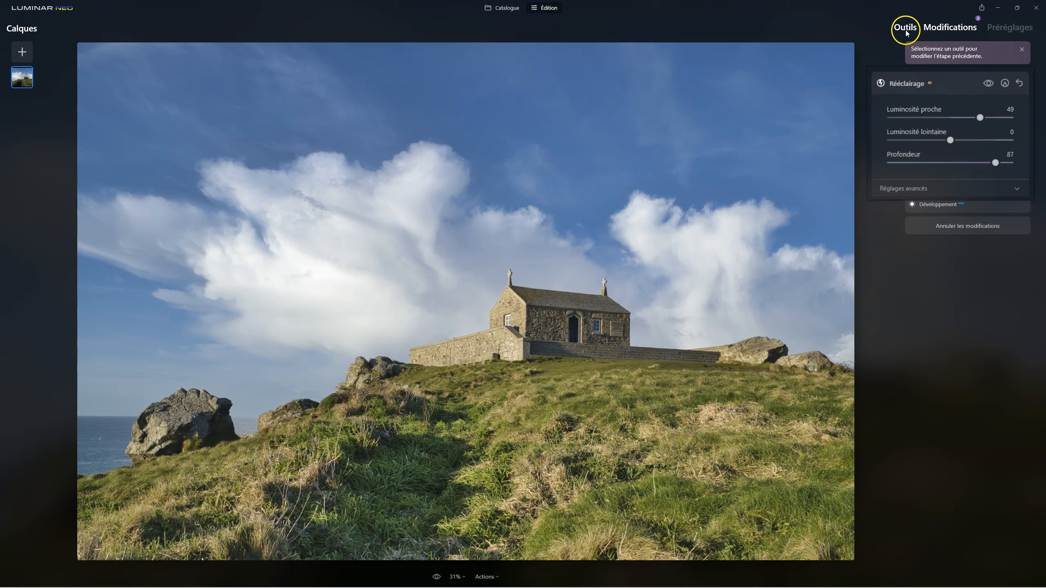
- Reset Ombres to 0 in the applied Développement edit, and return to the Rééclairage edit
left_click(943, 206)
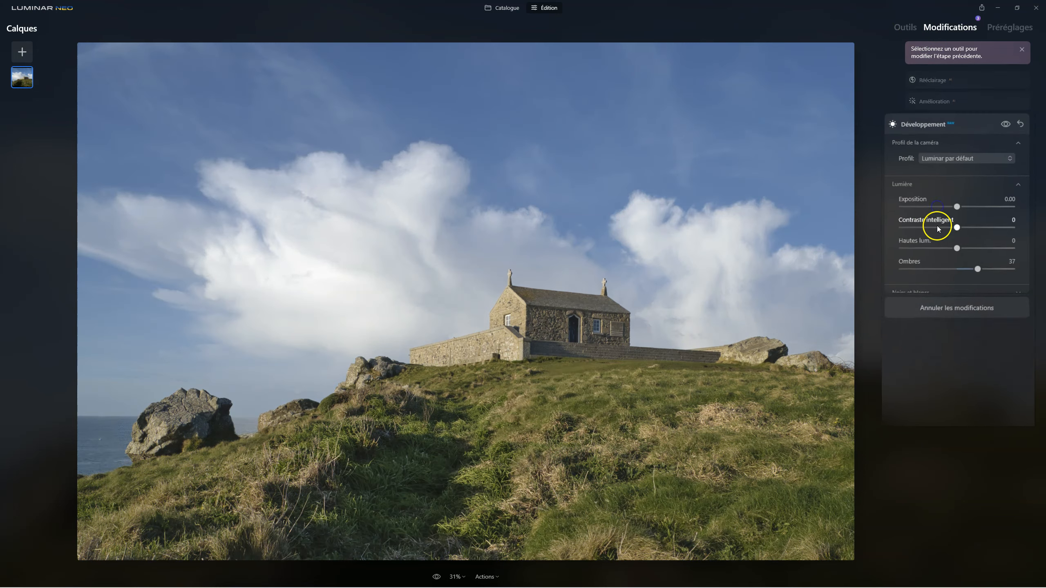
left_click(964, 291)
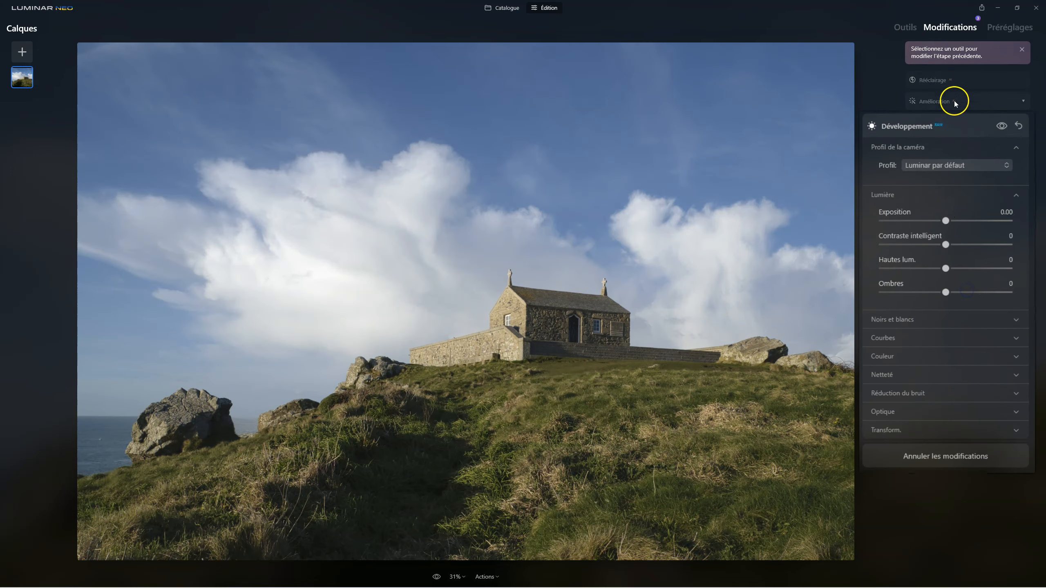
left_click(934, 81)
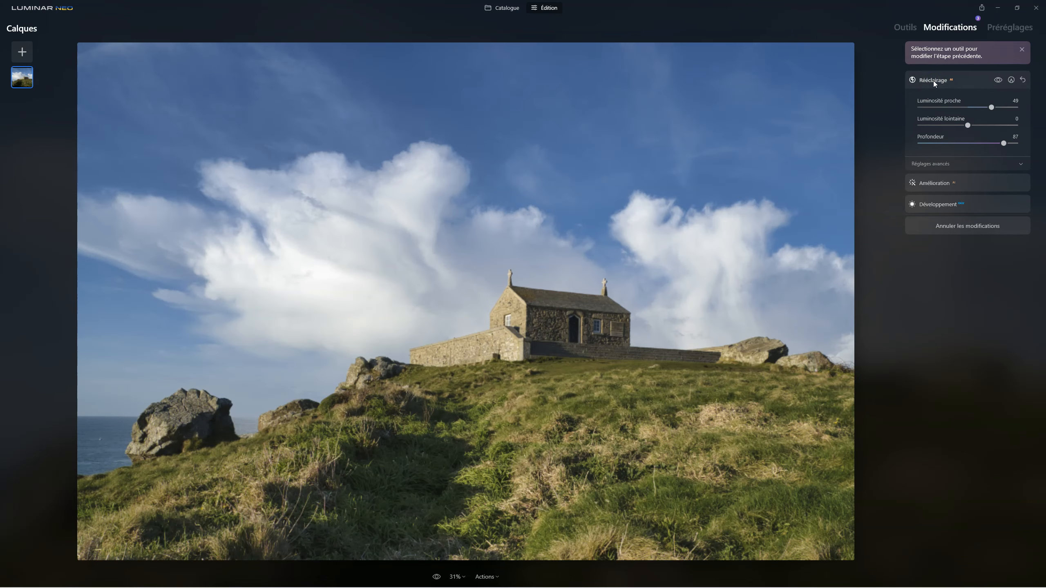
- Add a second Rééclairage with Luminosité proche at 44 and Profondeur at 75, and compare the photo with the original
left_click(906, 27)
left_click(916, 293)
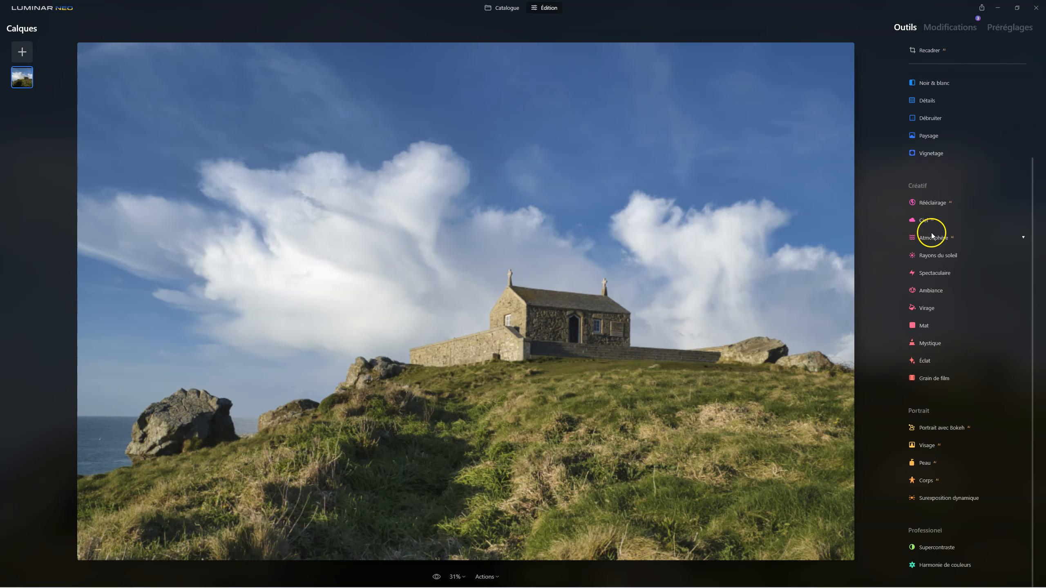
left_click(919, 204)
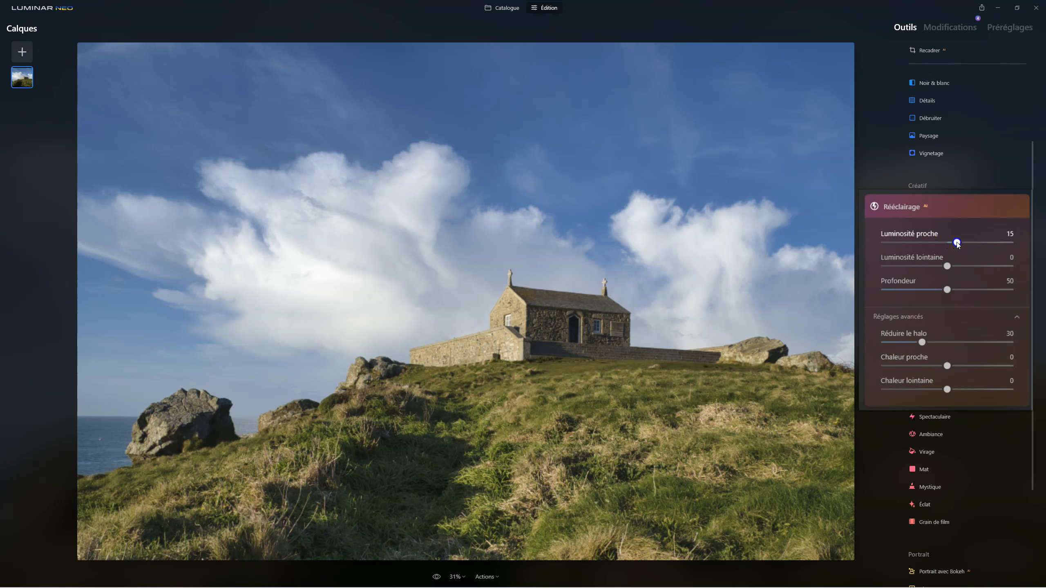
left_click_drag(970, 244, 977, 245)
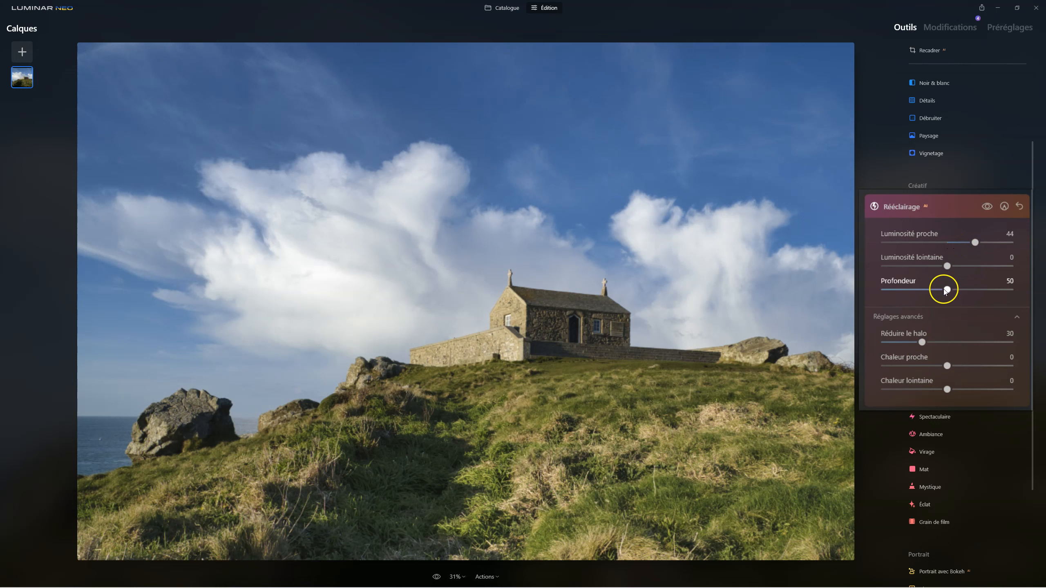
left_click_drag(947, 290, 980, 290)
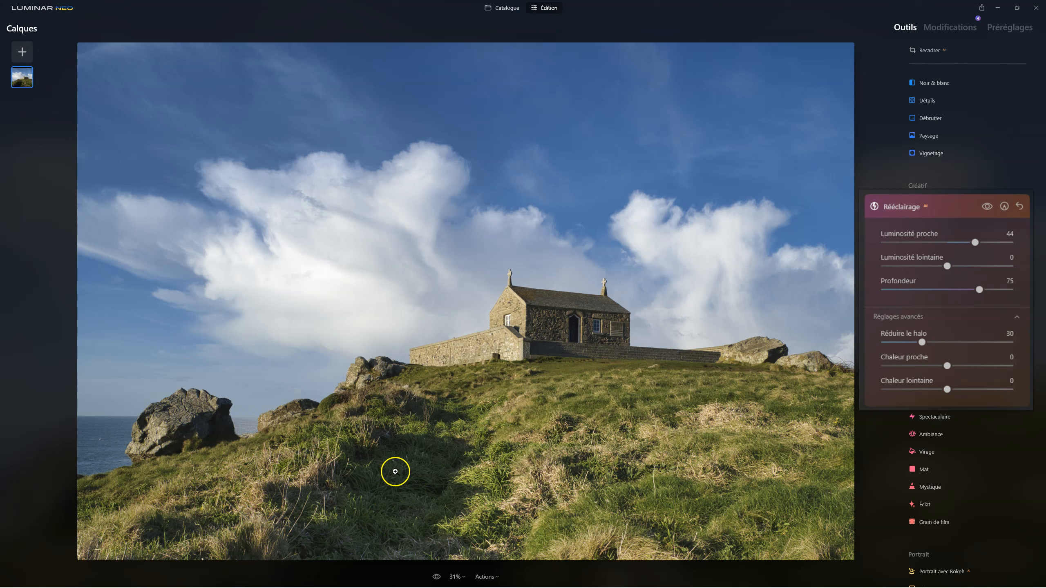
left_click(898, 206)
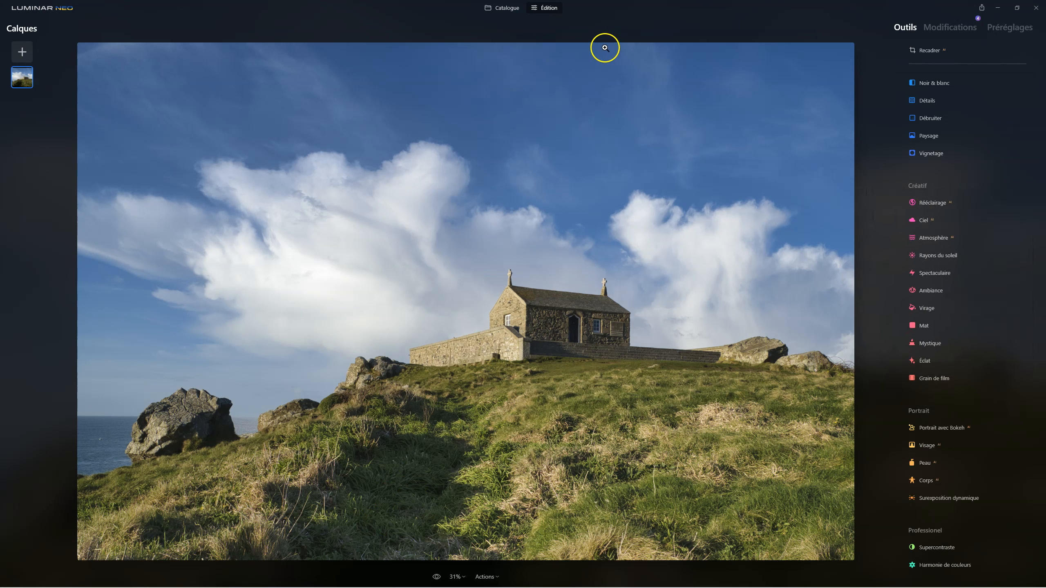
left_click(438, 577)
left_click(437, 578)
left_click(437, 577)
left_click(437, 577)
- Set Ombres to 52 in the applied Développement edit, and view the effect with both Rééclairage edits applied
left_click(954, 30)
left_click(935, 226)
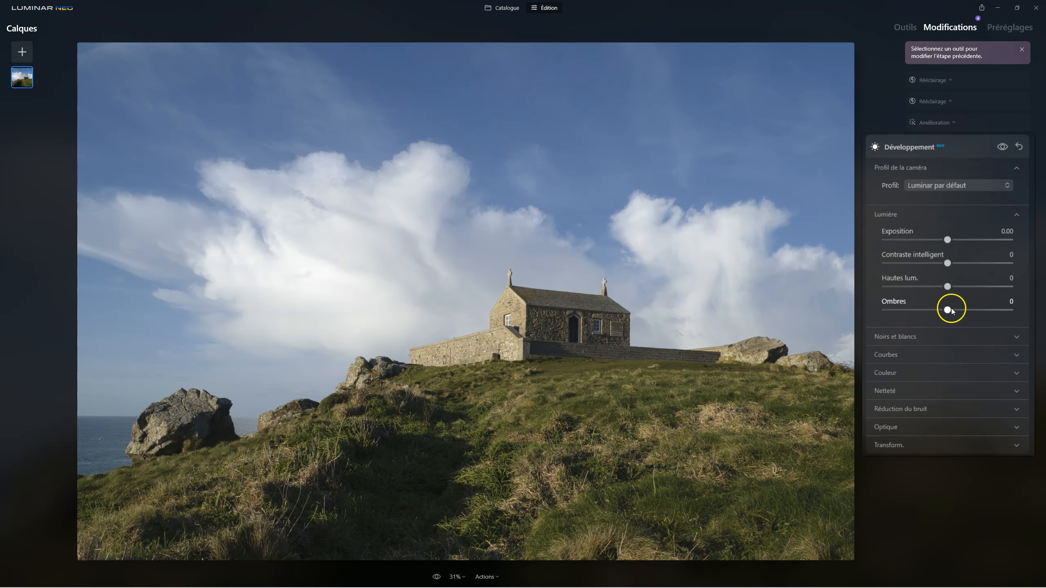
left_click_drag(948, 311, 982, 311)
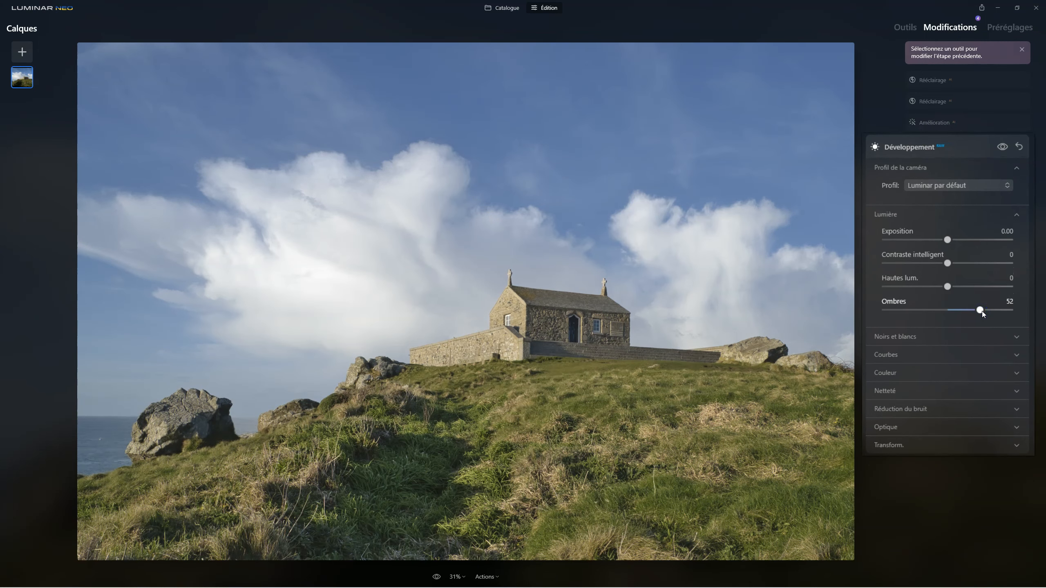
left_click(938, 79)
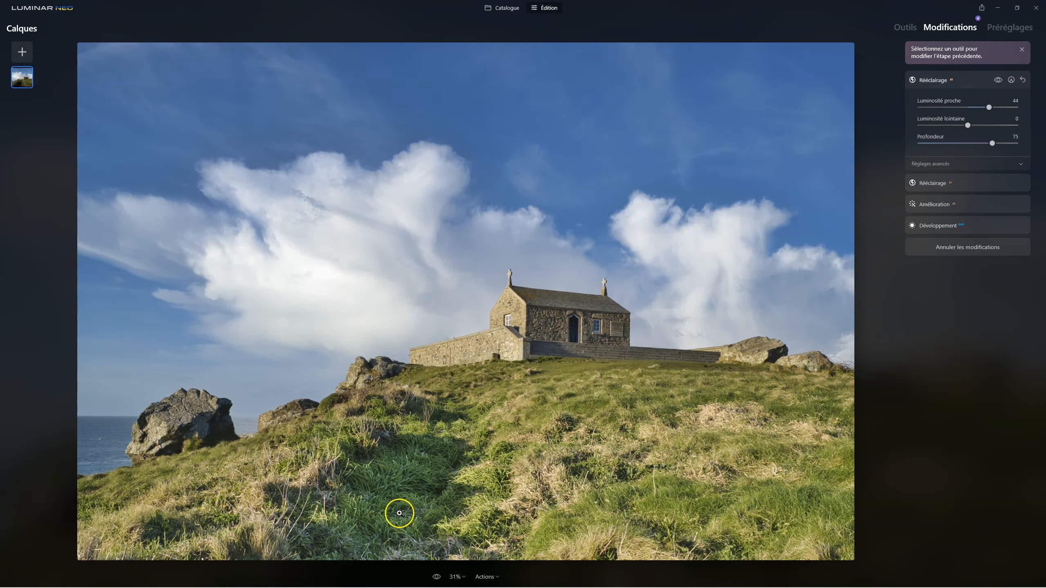
- Reset Ombres to 0 in the applied Développement edit again, and return to the list of editing tools
left_click(947, 226)
double_click(981, 309)
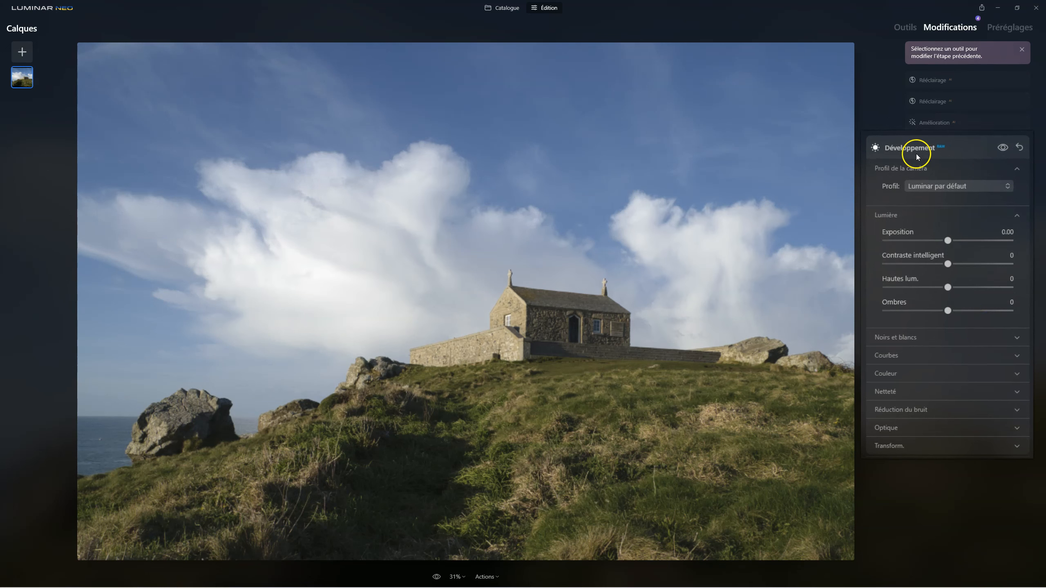
left_click(932, 76)
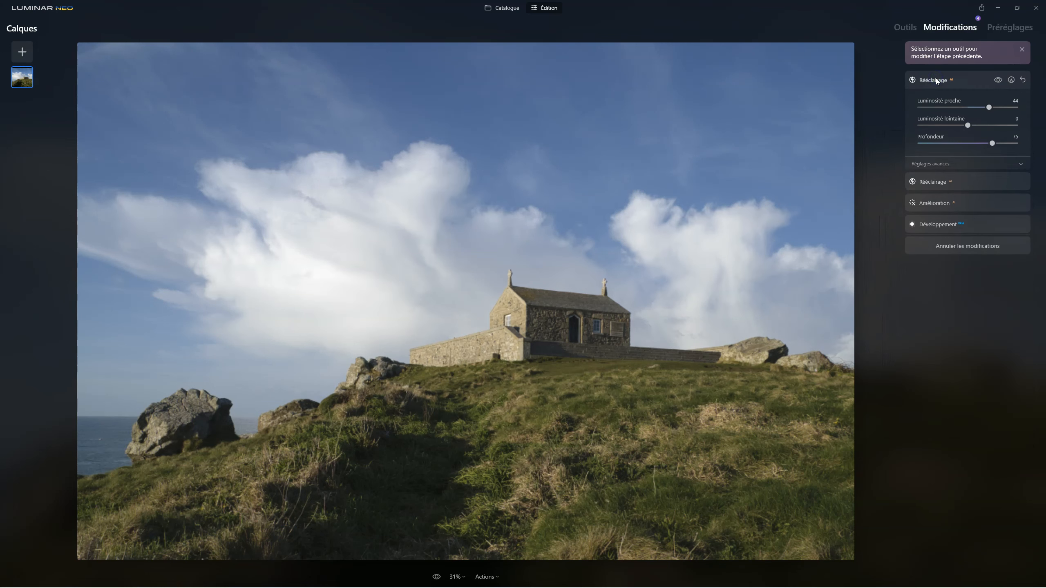
left_click(938, 91)
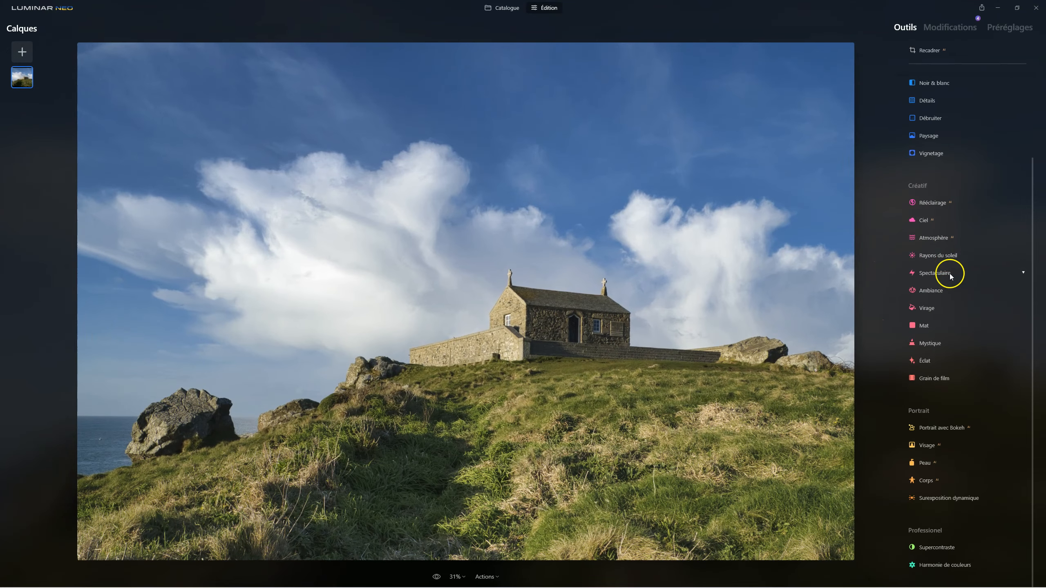
- Add Rayons du soleil with Quantité at 42 and place the sun centre just beyond the upper part of the photo's left edge
left_click(942, 258)
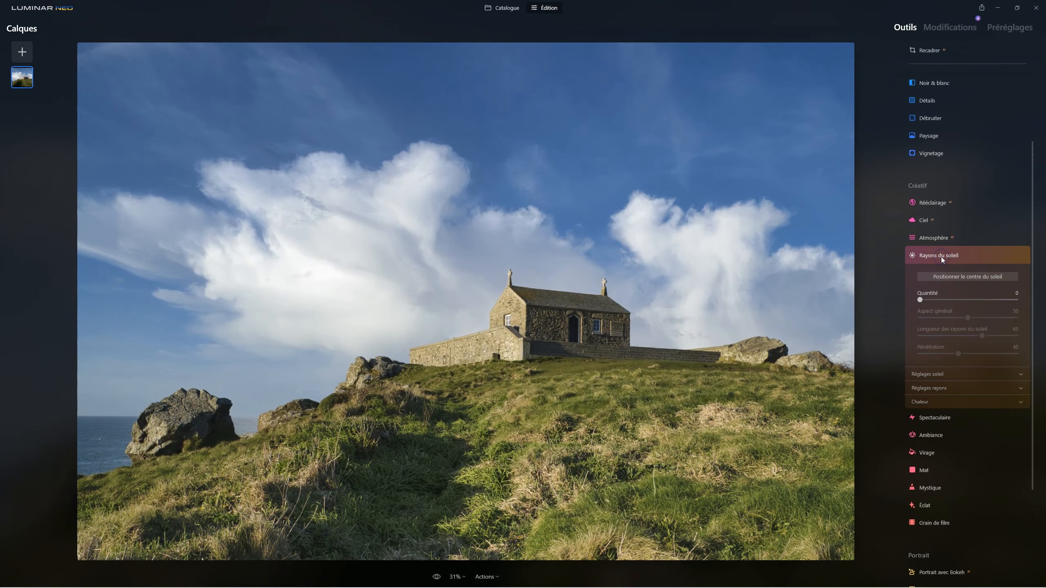
left_click(926, 372)
scroll(946, 394, "down", 2)
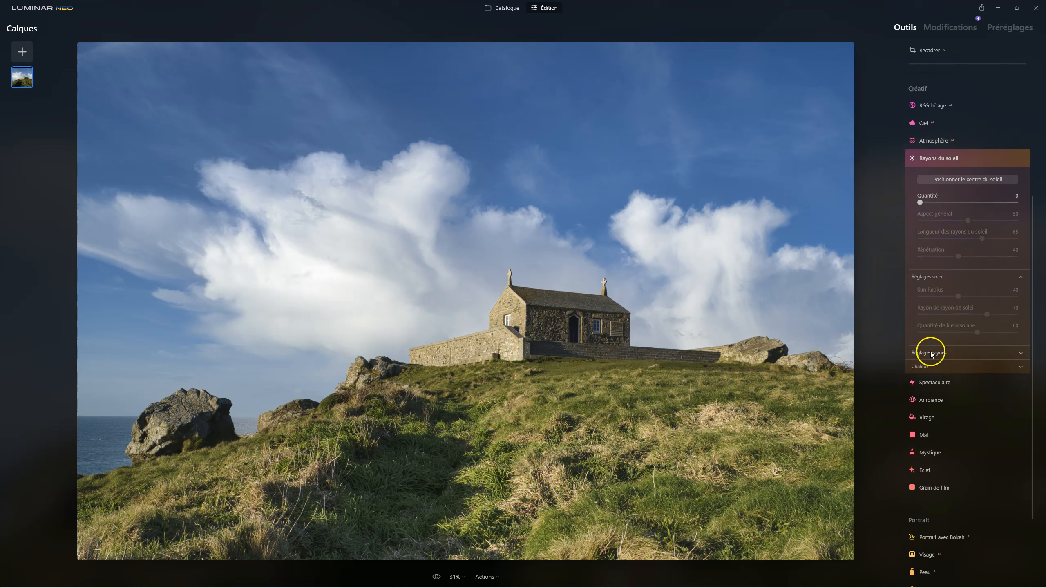
left_click(930, 353)
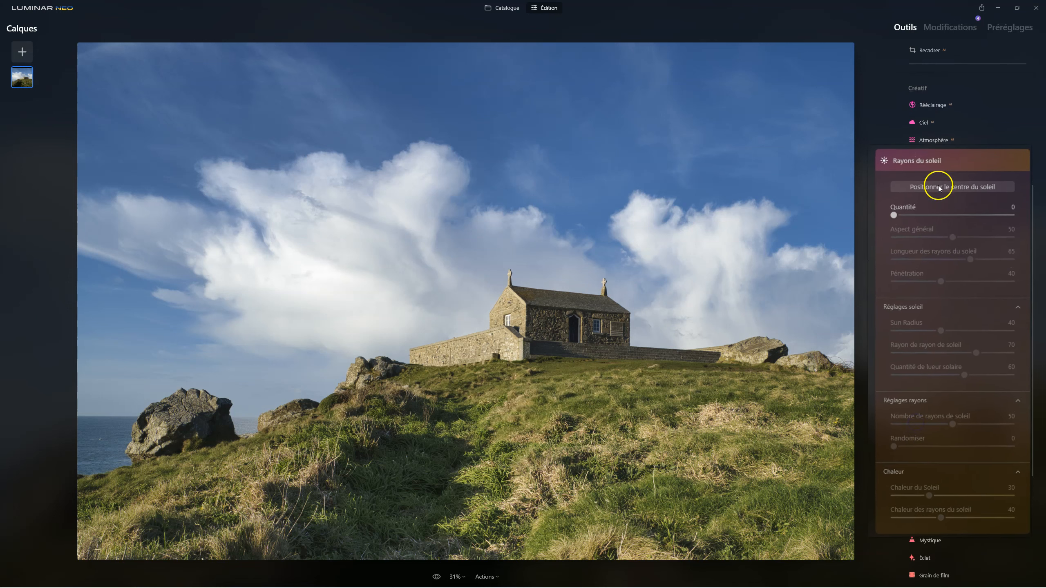
left_click(941, 219)
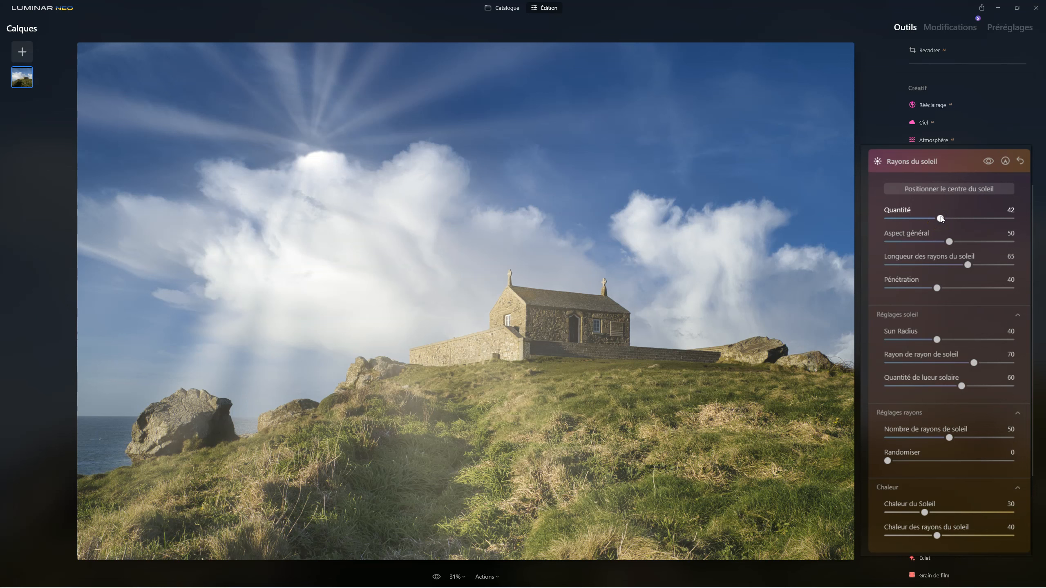
left_click(945, 192)
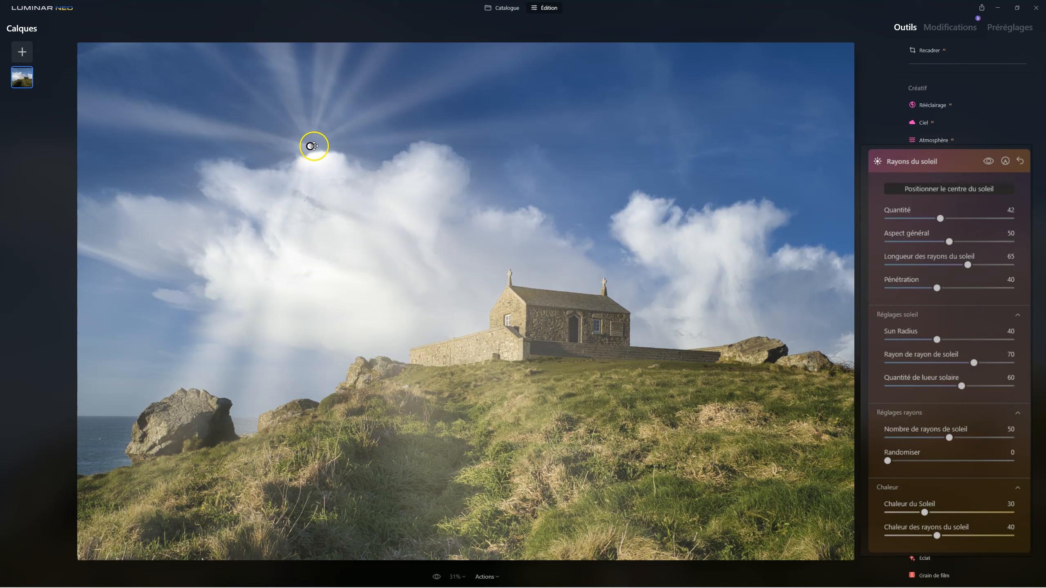
mouse_move(275, 128)
left_mouse_down()
mouse_move(159, 80)
mouse_move(41, 60)
mouse_move(39, 101)
left_mouse_up()
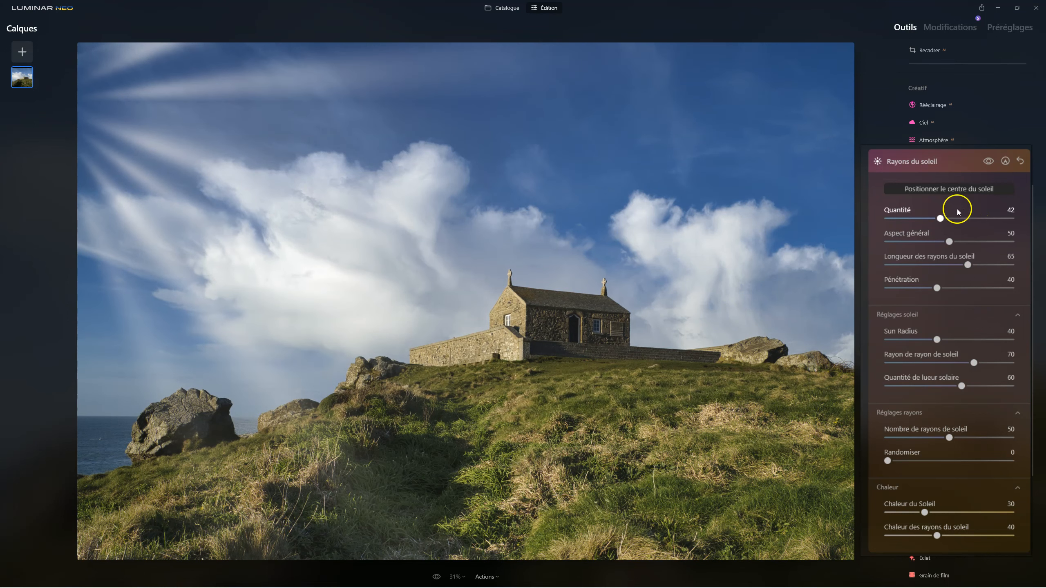
- Tune the sun rays to Quantité 36, Aspect général 74, Longueur des rayons du soleil 85 and Pénétration 55
left_click_drag(942, 218, 968, 265)
left_click_drag(902, 263, 998, 248)
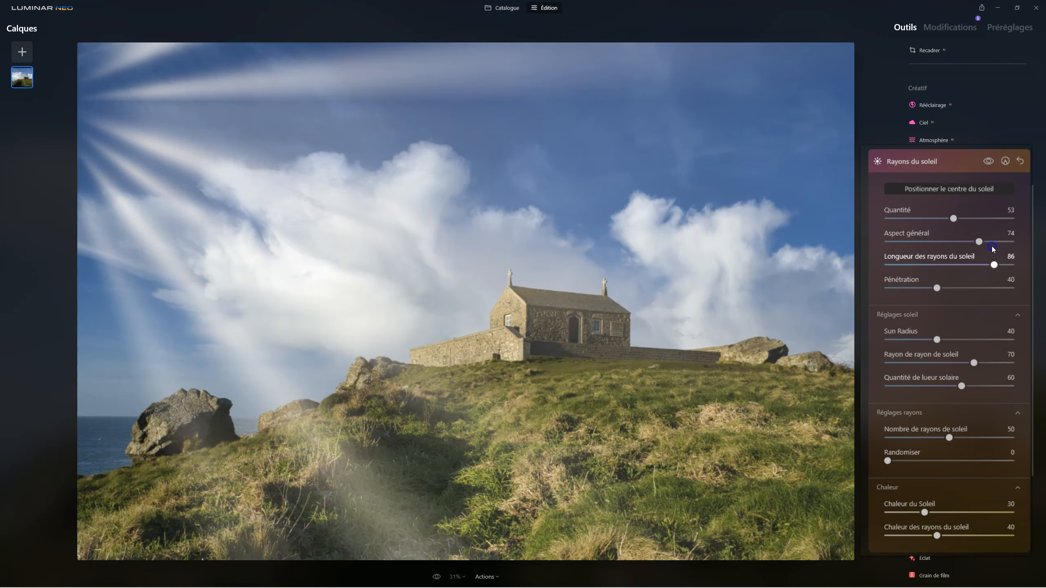
left_click_drag(937, 288, 989, 280)
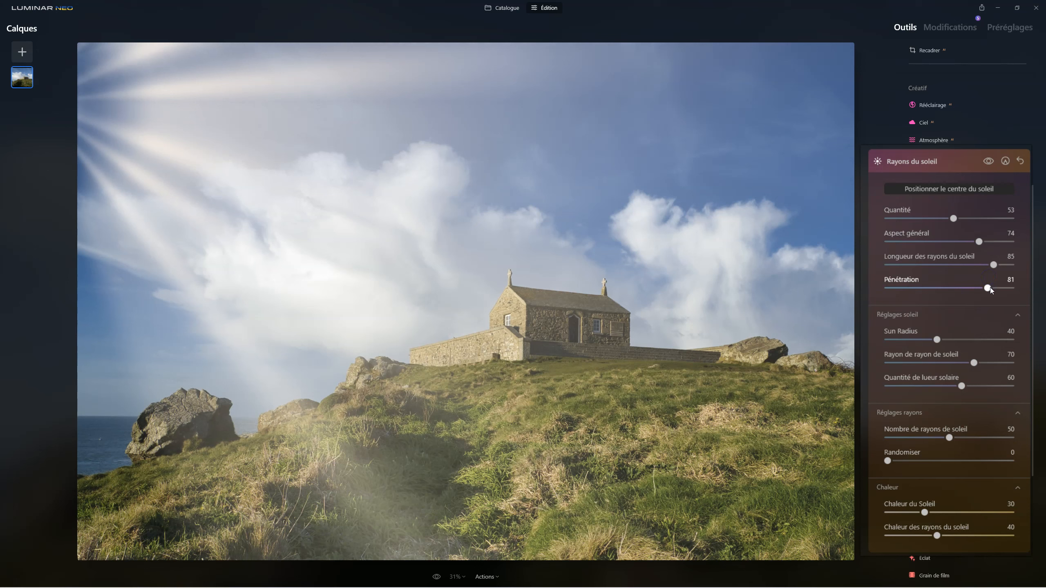
left_click_drag(955, 217, 933, 220)
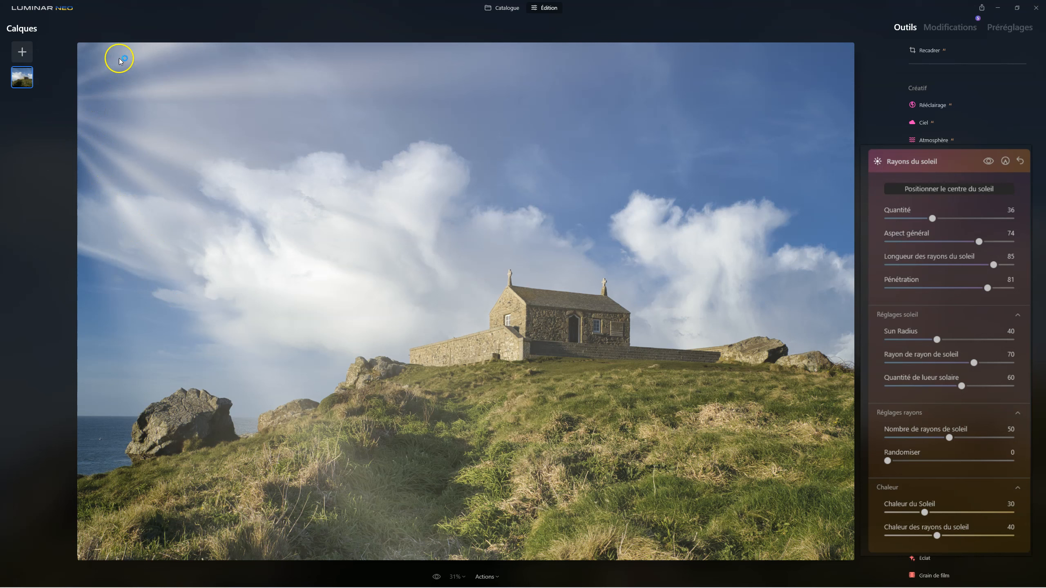
left_click_drag(989, 288, 956, 286)
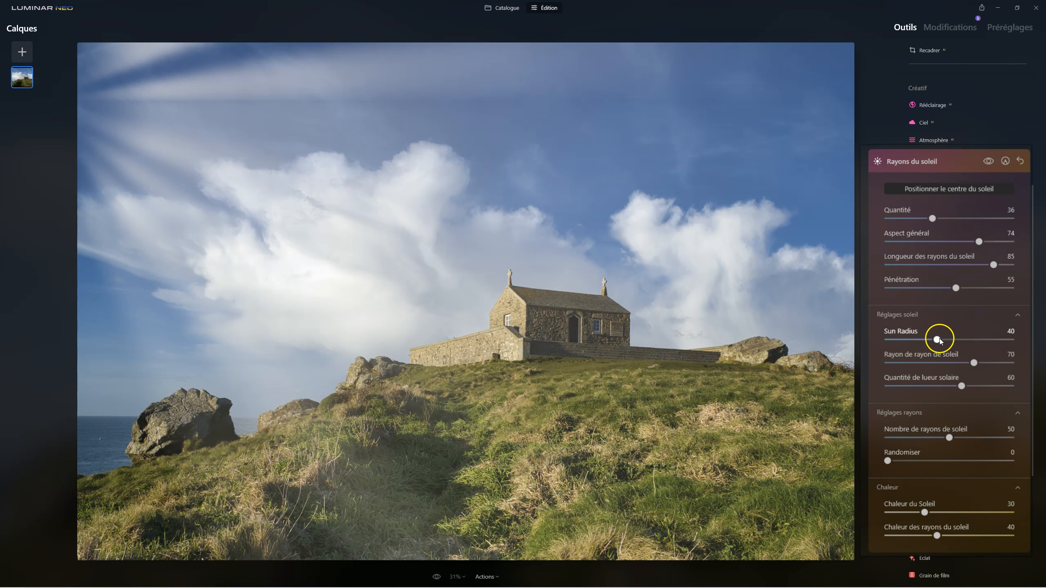
- Try out Sun Radius up to 100, then set it to 61 and Rayon de rayon de soleil to 42
left_click_drag(940, 339, 1023, 335)
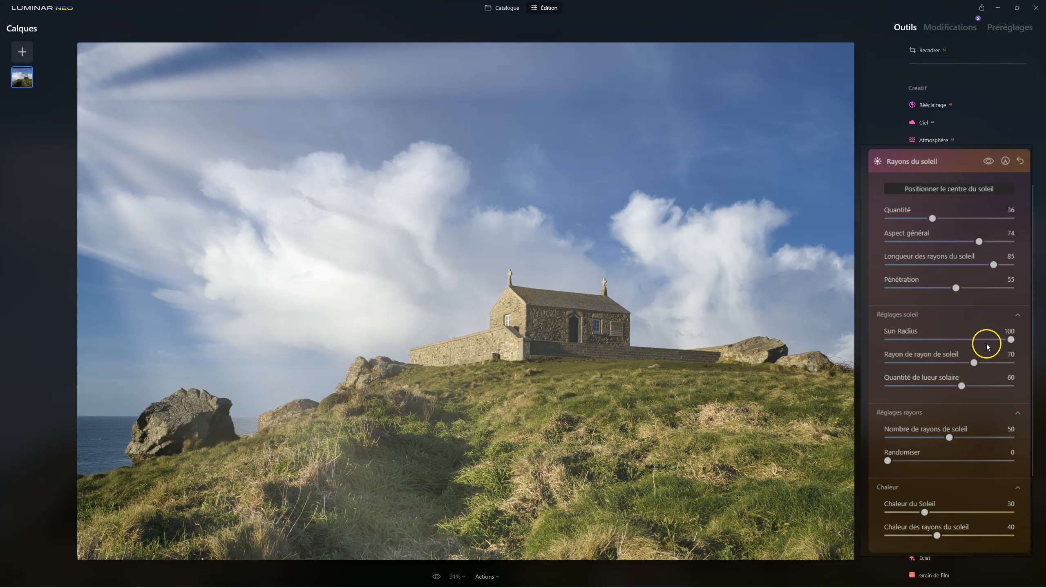
left_click_drag(1005, 338, 1045, 312)
left_click(975, 362)
mouse_move(948, 362)
left_mouse_down()
mouse_move(980, 358)
mouse_move(942, 358)
left_mouse_up()
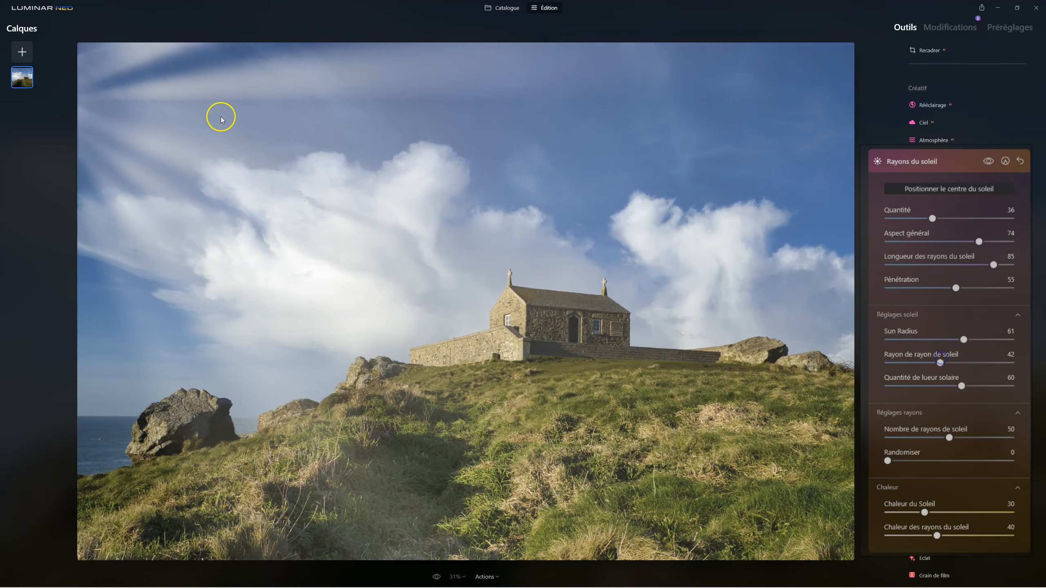
- Reposition the sun centre inside the photo, in the blue sky above the large cloud on the left
left_click(963, 190)
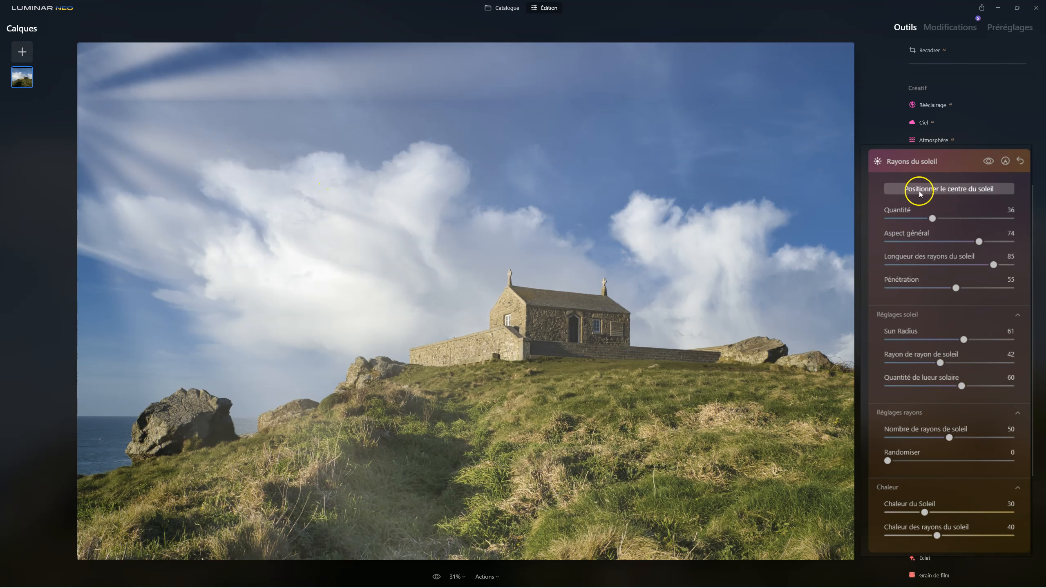
left_click(951, 191)
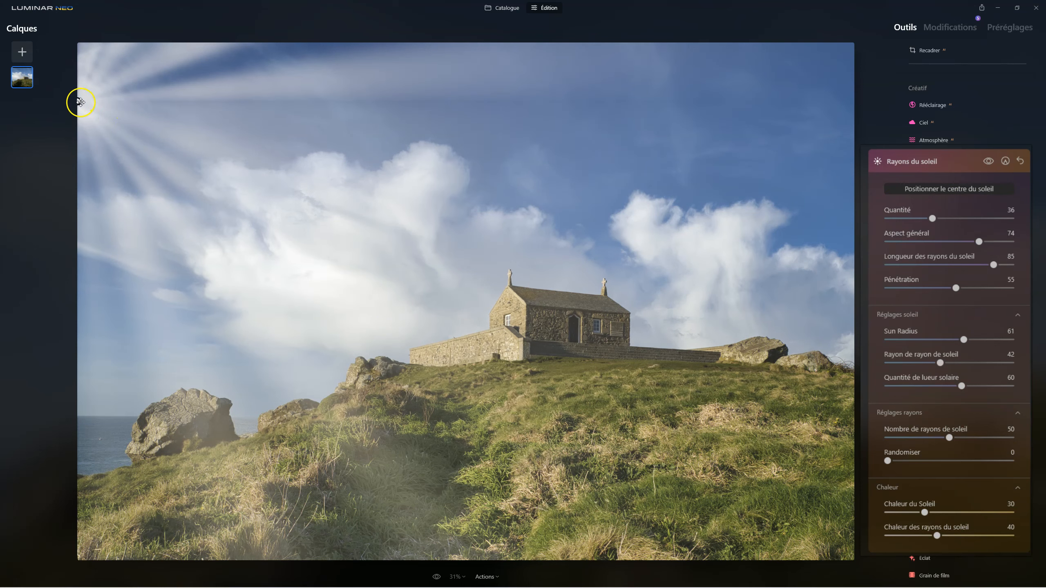
left_click_drag(80, 101, 232, 108)
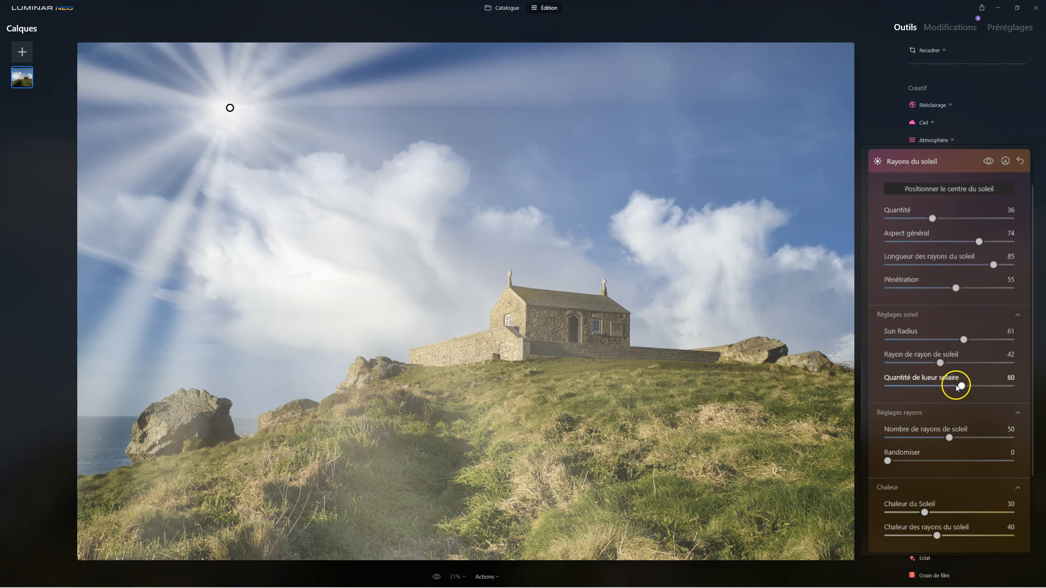
- Test the extremes of Rayon de rayon de soleil, set it to 83, and raise Sun Radius to 76
left_click_drag(955, 359, 1039, 309)
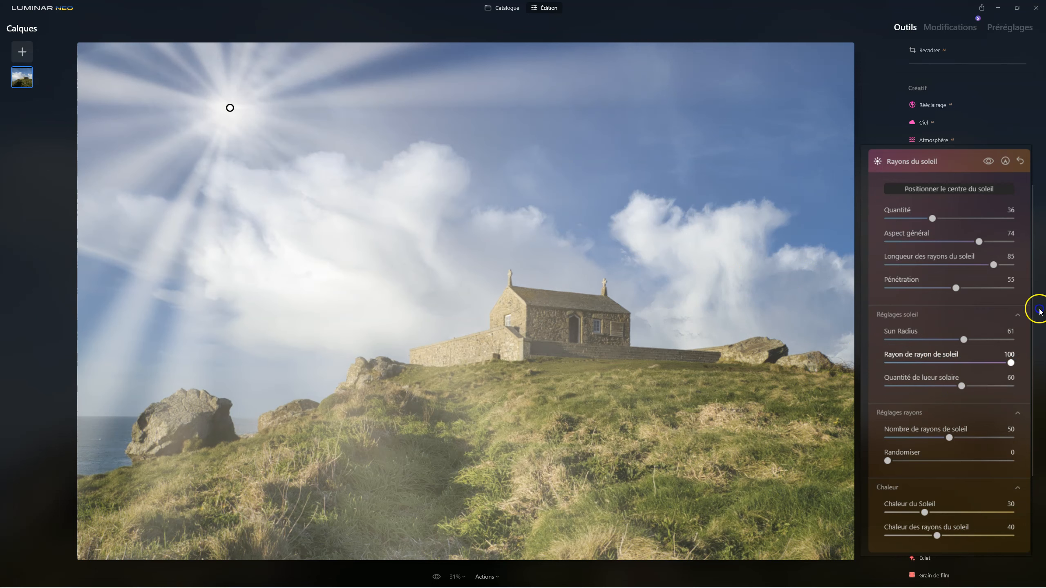
left_click_drag(950, 357, 886, 310)
left_click_drag(948, 353, 989, 354)
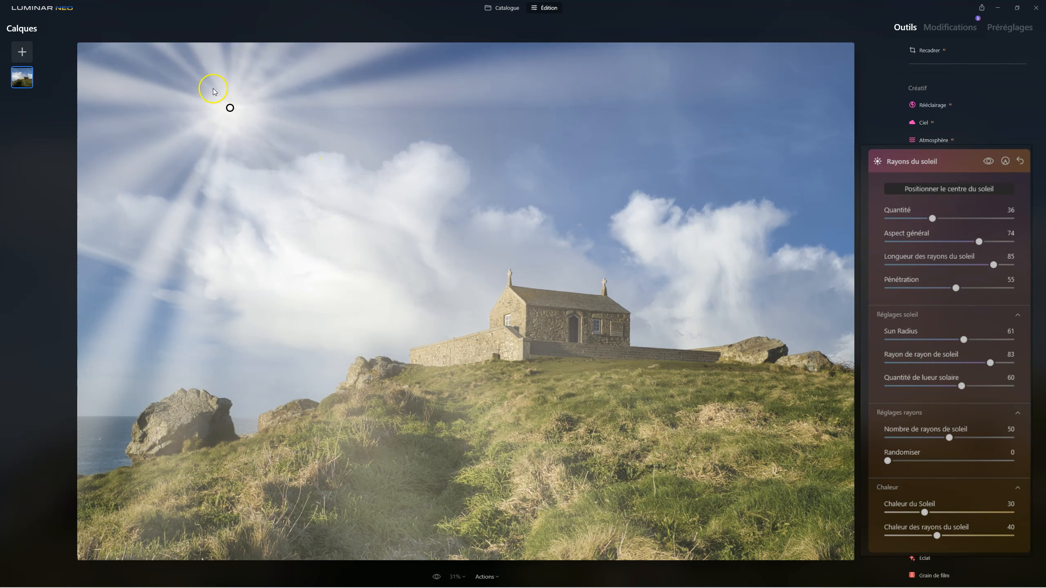
left_click_drag(962, 340, 983, 327)
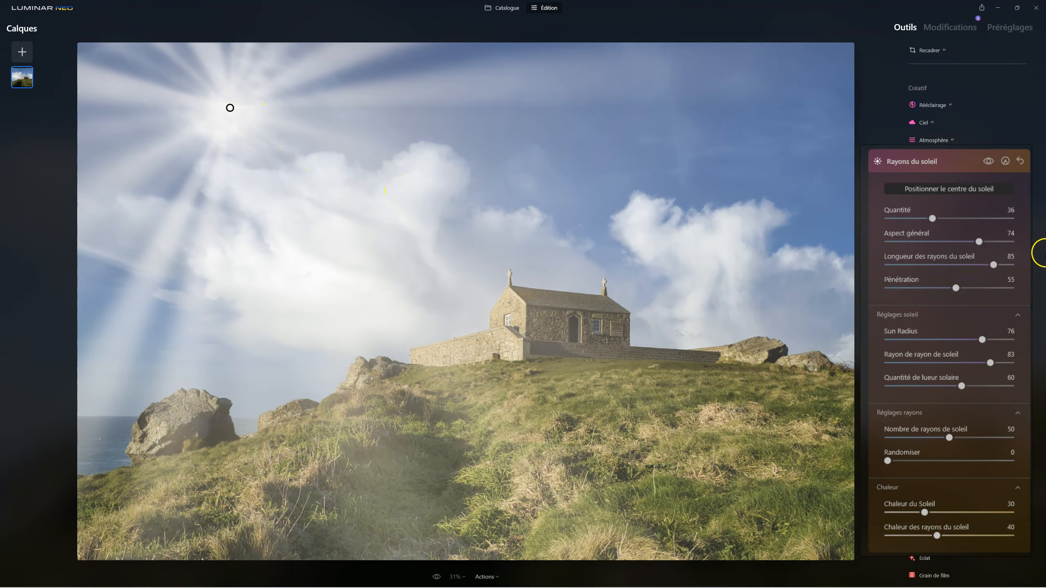
- Try different glow and ray radius strengths, ending with Rayon de rayon de soleil at 86 and Quantité de lueur solaire at 51
left_click_drag(964, 387, 958, 361)
left_click(990, 362)
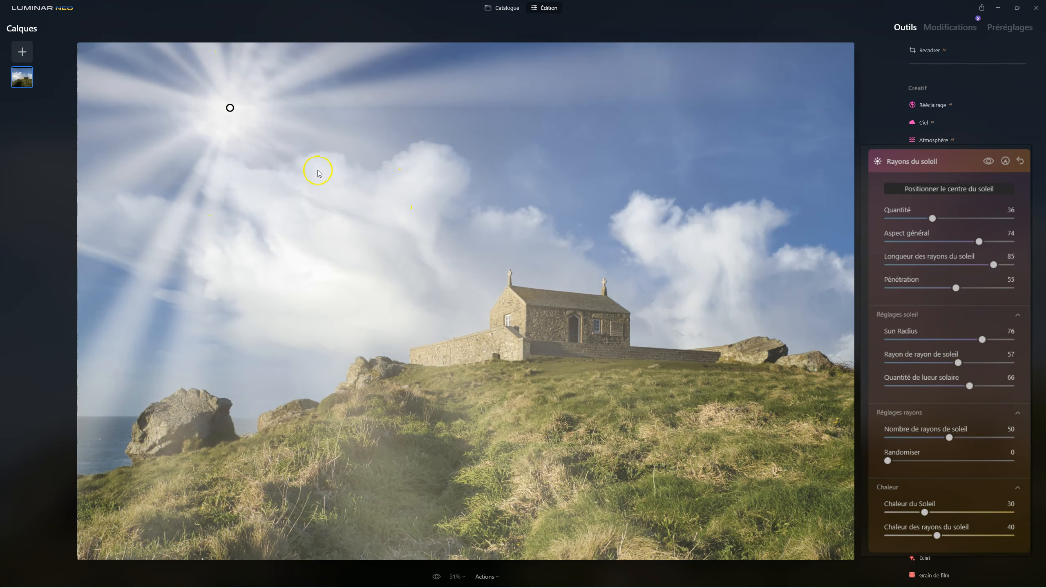
left_click_drag(965, 388, 996, 385)
left_click_drag(895, 386, 966, 385)
left_click_drag(957, 363, 994, 350)
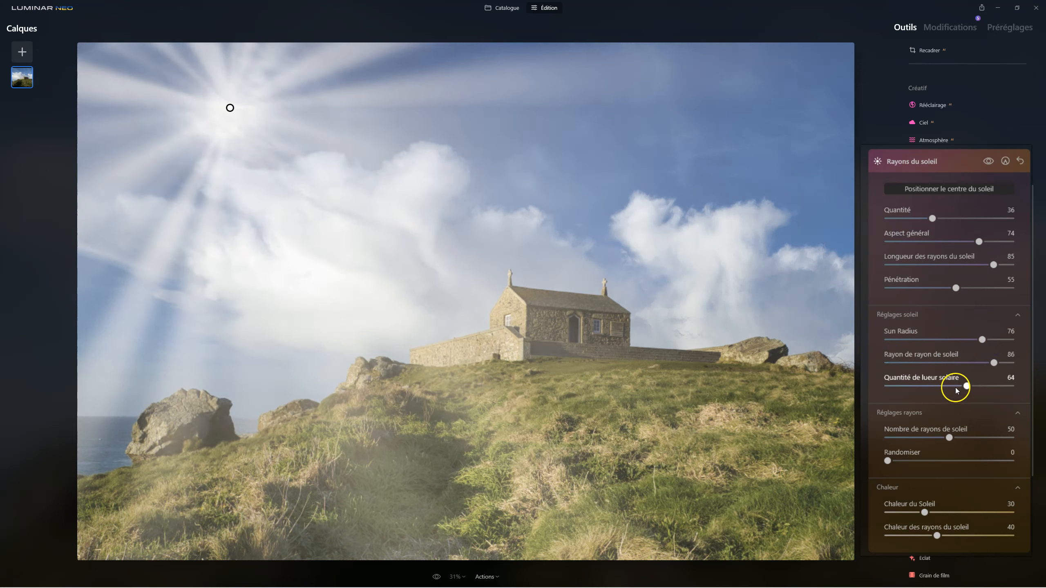
left_click_drag(962, 385, 889, 334)
left_click_drag(887, 387, 950, 386)
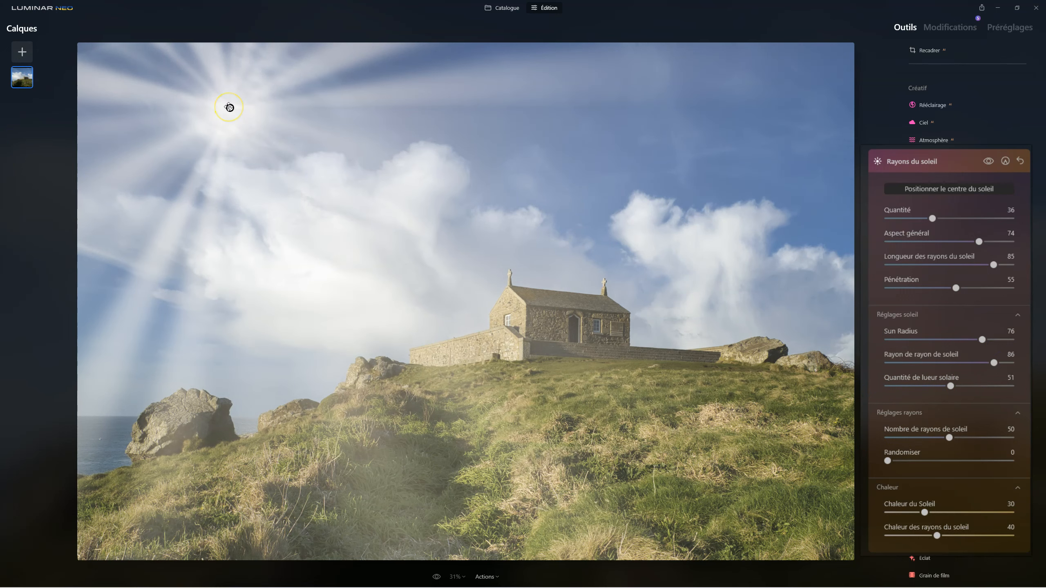
- Try the sun centre within the large cloud, set Pénétration to 50, and place the sun in the blue sky above the cloud
left_click_drag(229, 109, 355, 209)
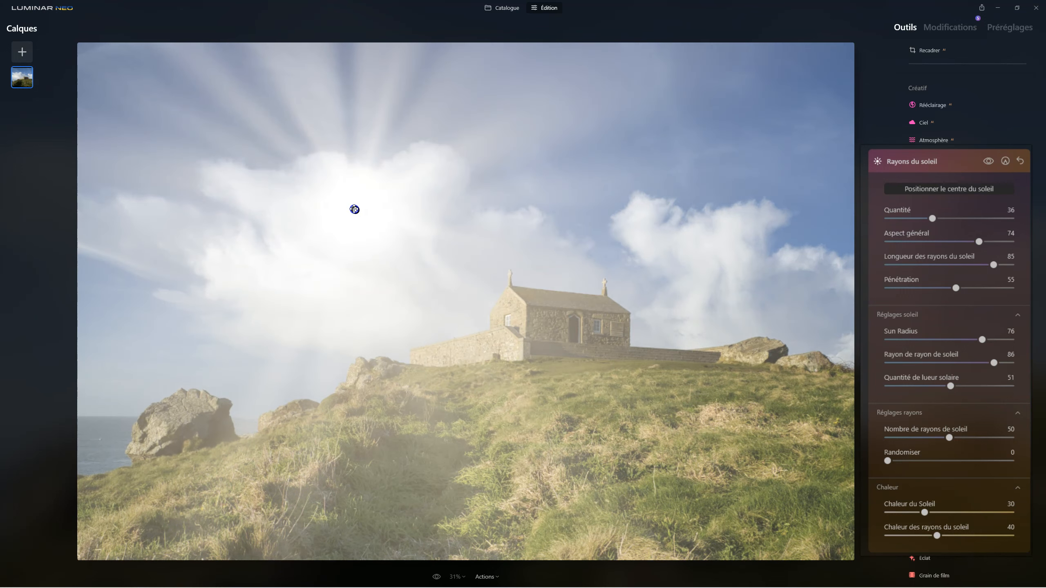
left_click_drag(263, 223, 252, 153)
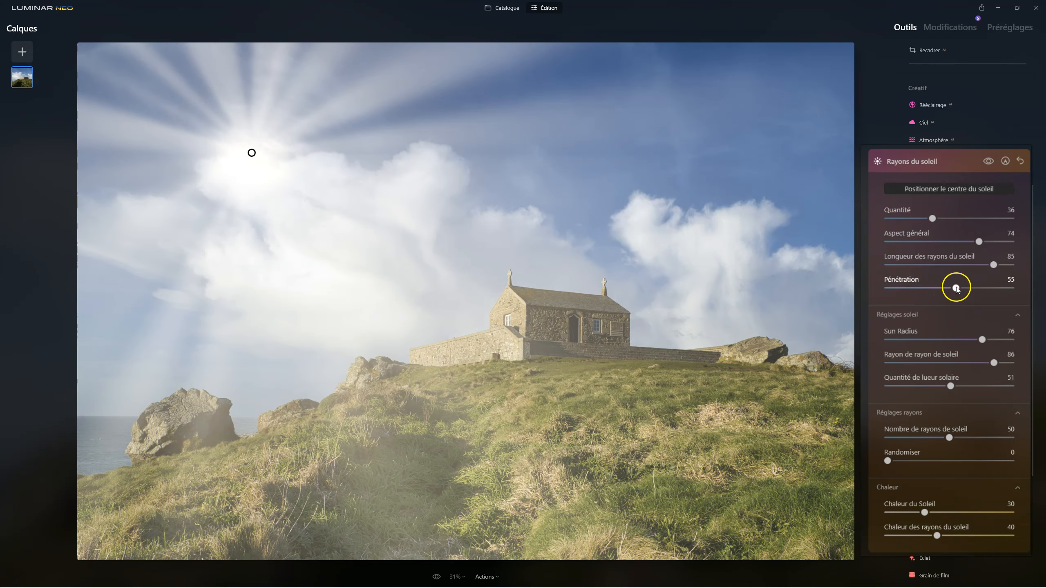
left_click_drag(944, 291, 951, 287)
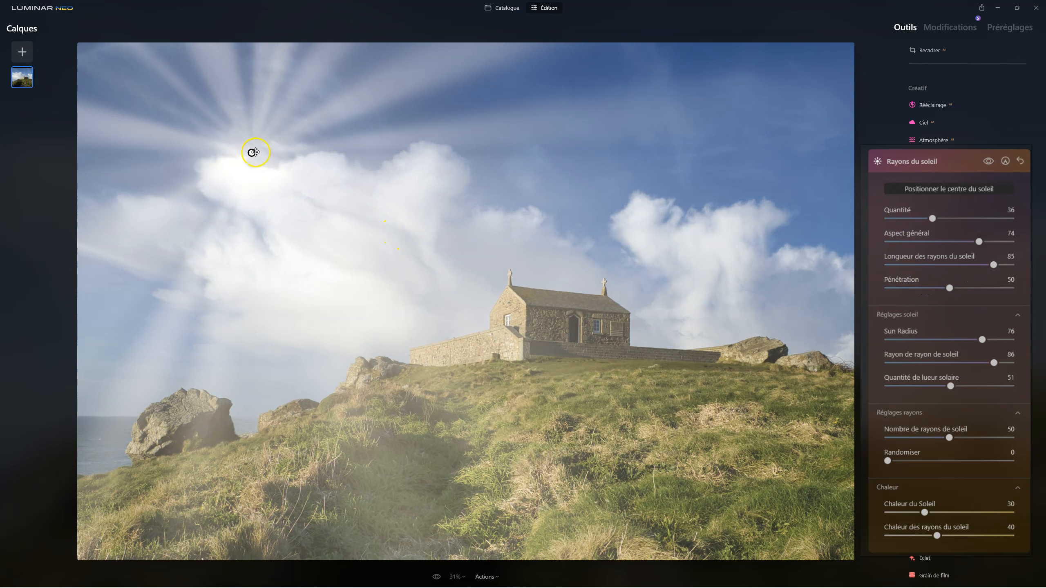
left_click_drag(252, 153, 256, 113)
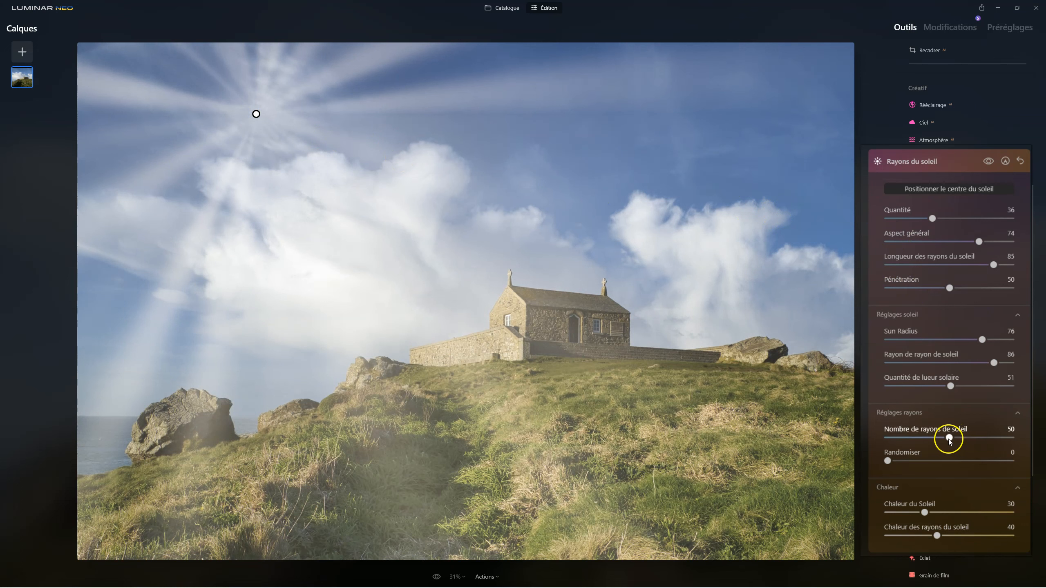
- Set Nombre de rayons de soleil to 100
left_click_drag(949, 440, 1009, 438)
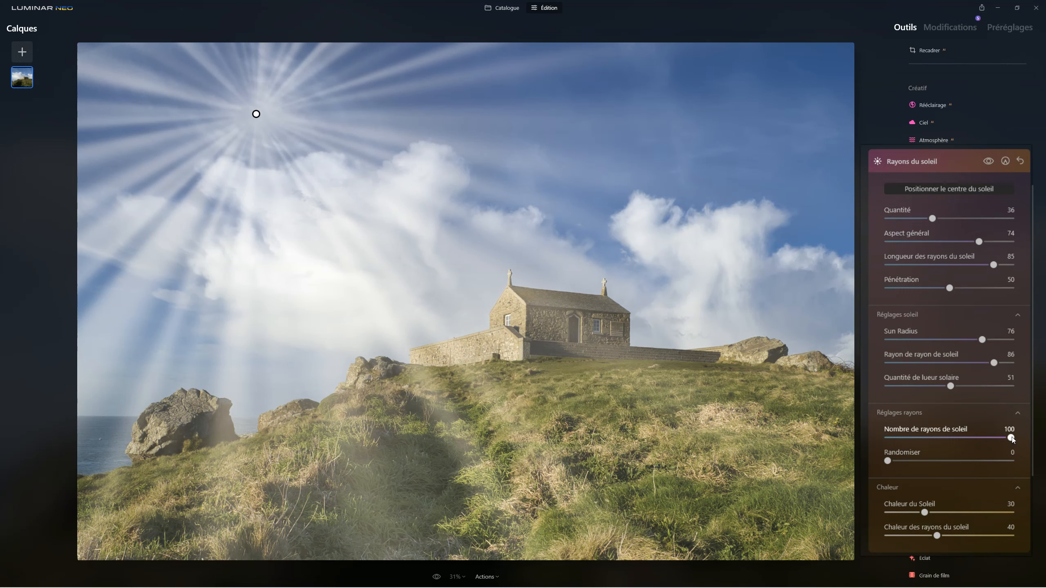
- Move the sun centre near the photo's upper-left corner, with Nombre de rayons de soleil at 43 and Randomiser at 12
left_click_drag(1012, 437, 886, 439)
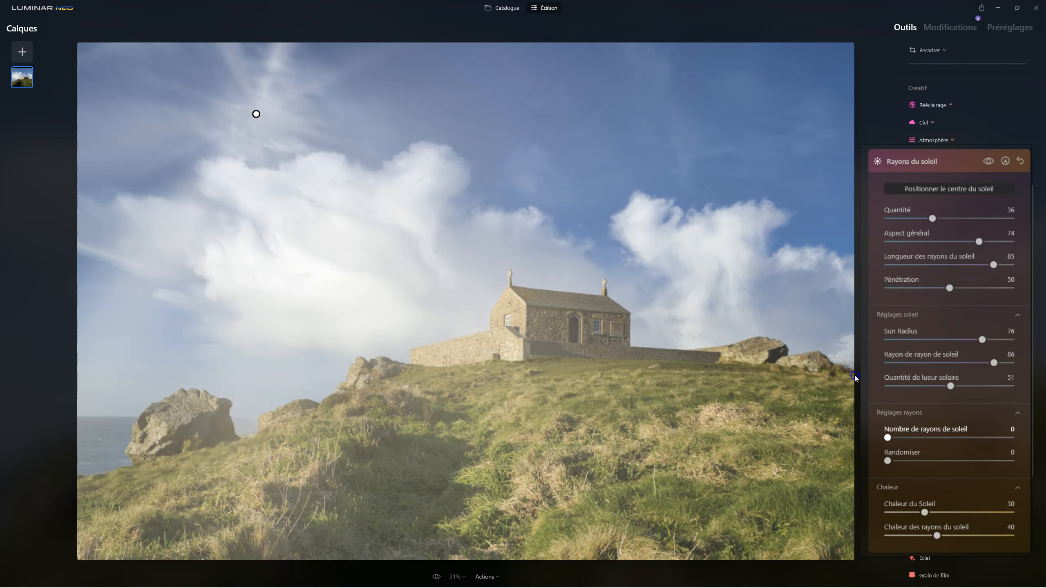
left_click_drag(256, 114, 101, 79)
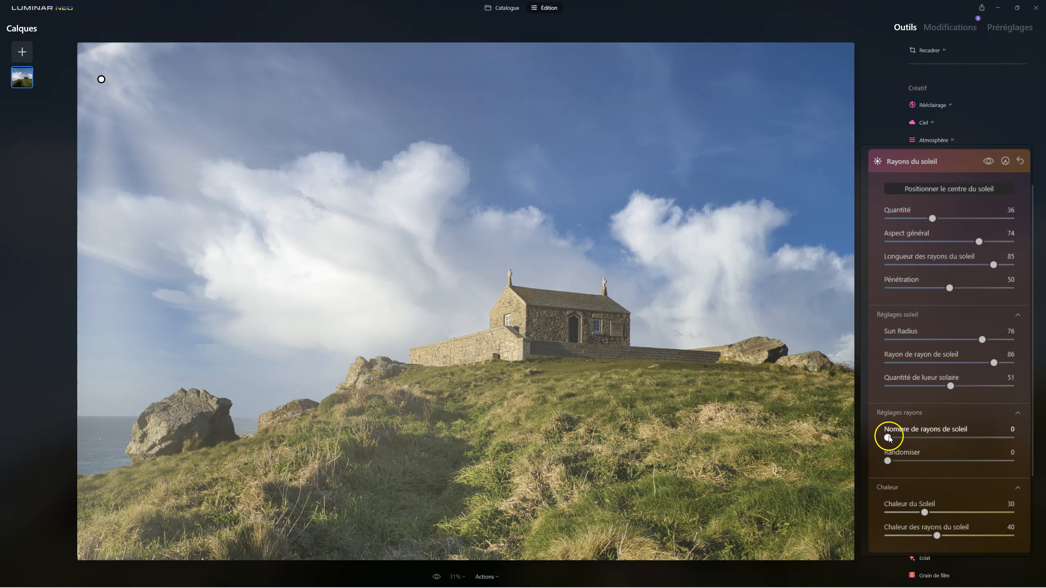
left_click_drag(888, 439, 941, 437)
left_click(888, 461)
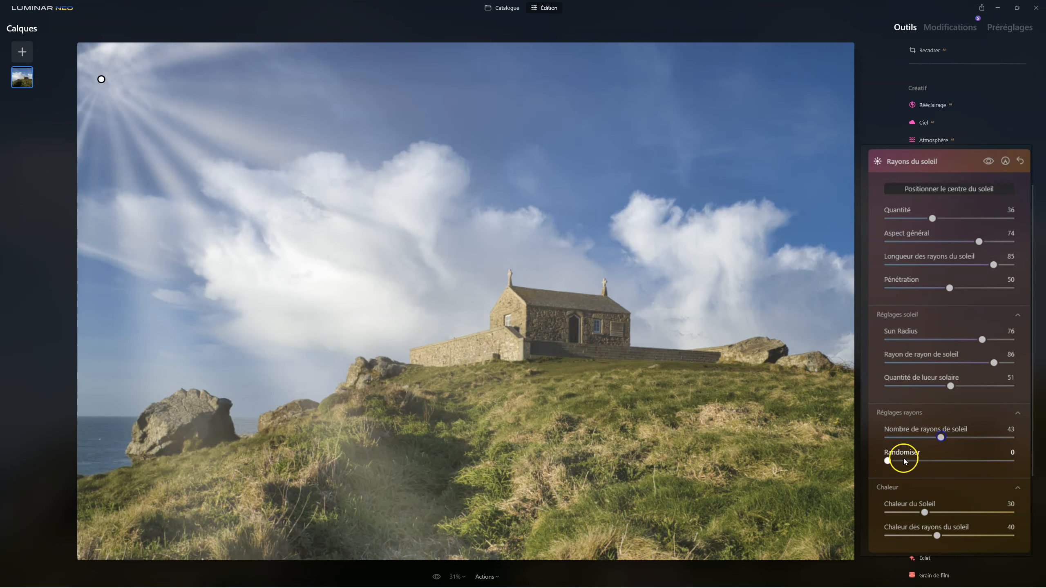
mouse_move(894, 461)
left_mouse_down()
mouse_move(1009, 455)
mouse_move(904, 459)
left_mouse_up()
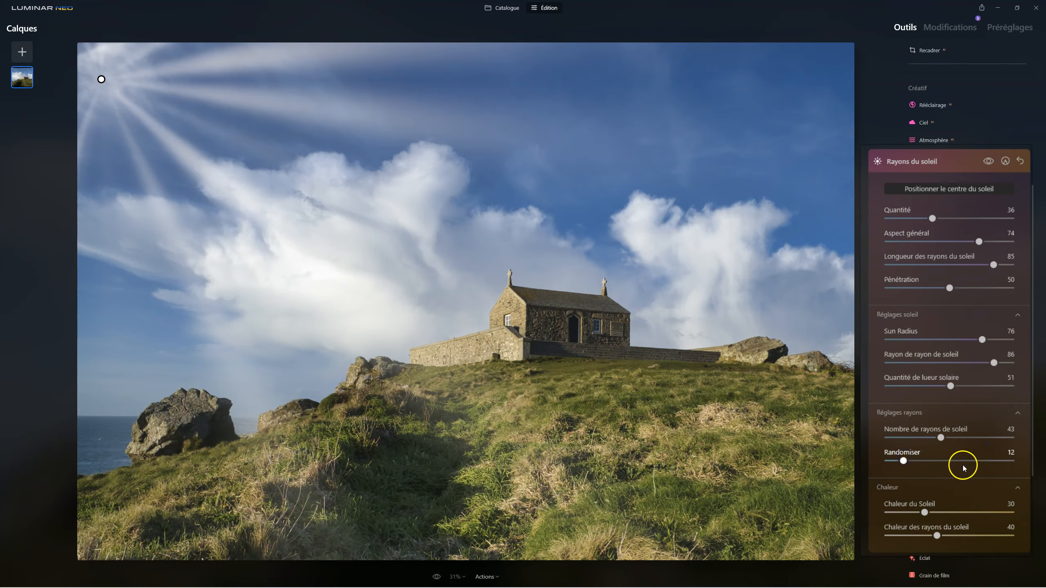
- Set Chaleur du Soleil to 43 and Chaleur des rayons du soleil to 76
left_click_drag(925, 512, 1003, 509)
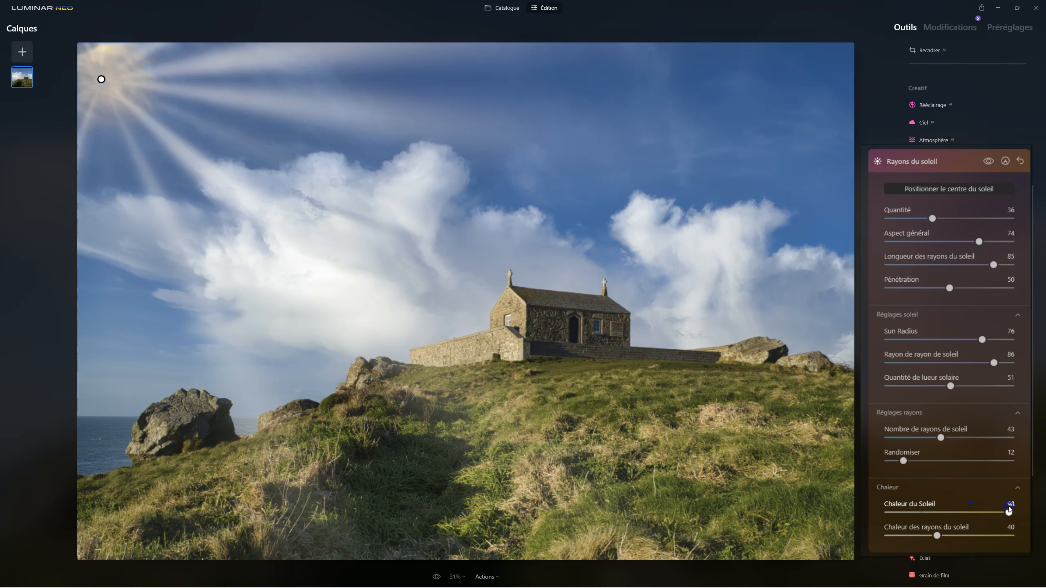
left_click_drag(937, 536, 947, 536)
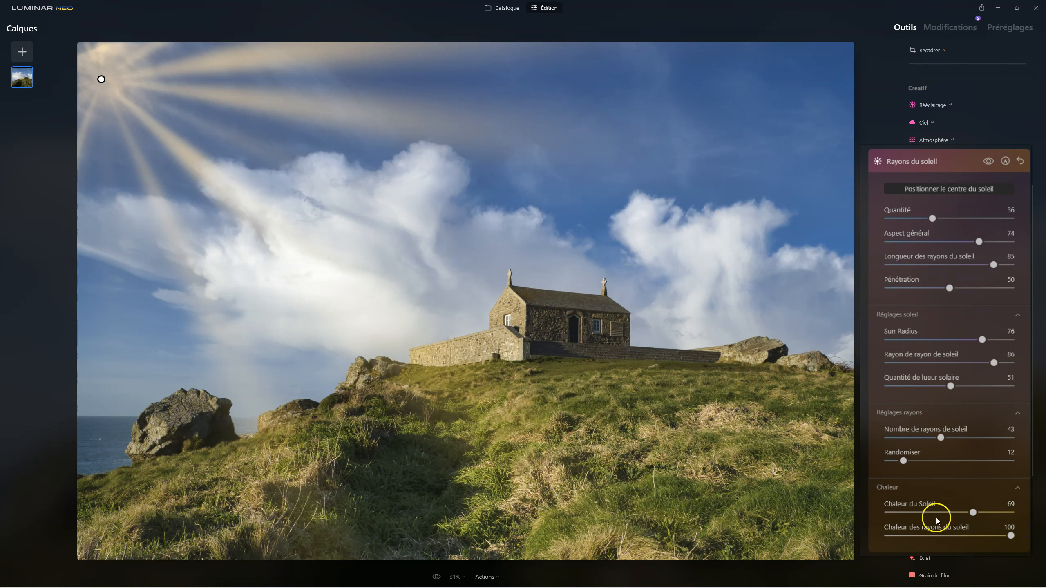
left_click_drag(975, 512, 879, 514)
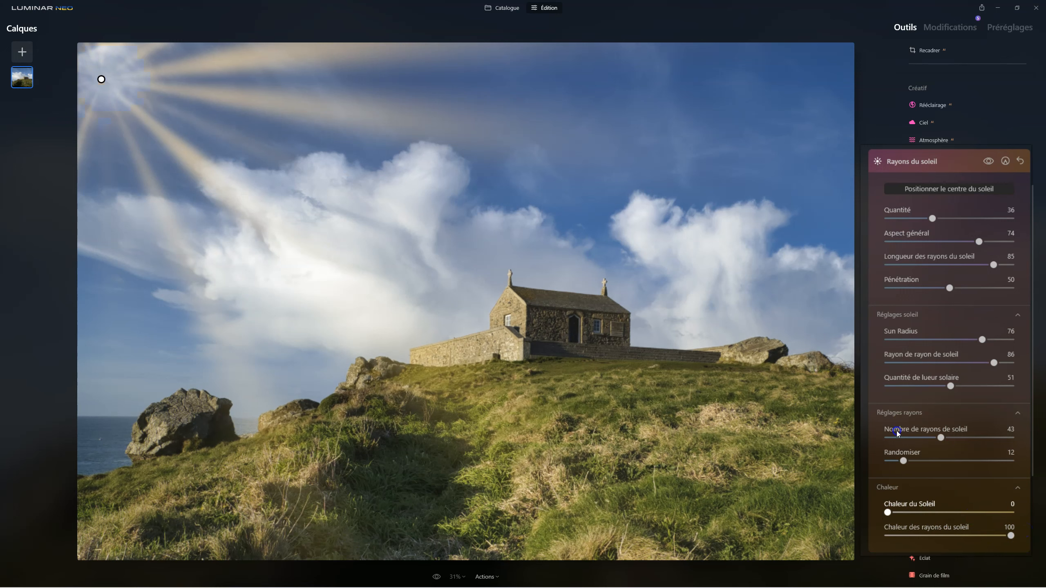
left_click_drag(944, 515, 940, 515)
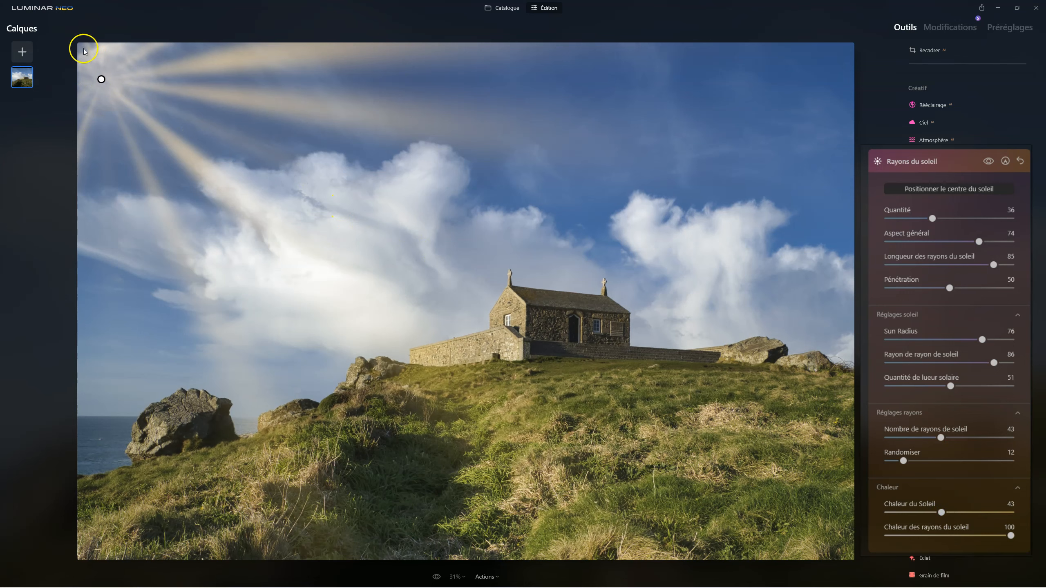
left_click_drag(1009, 538, 891, 533)
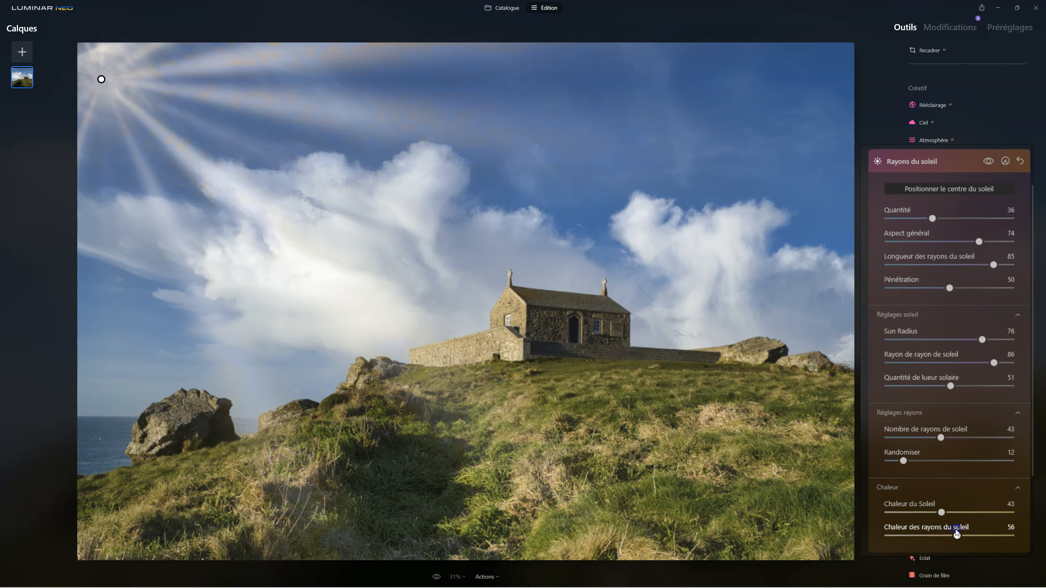
left_click_drag(956, 533, 908, 535)
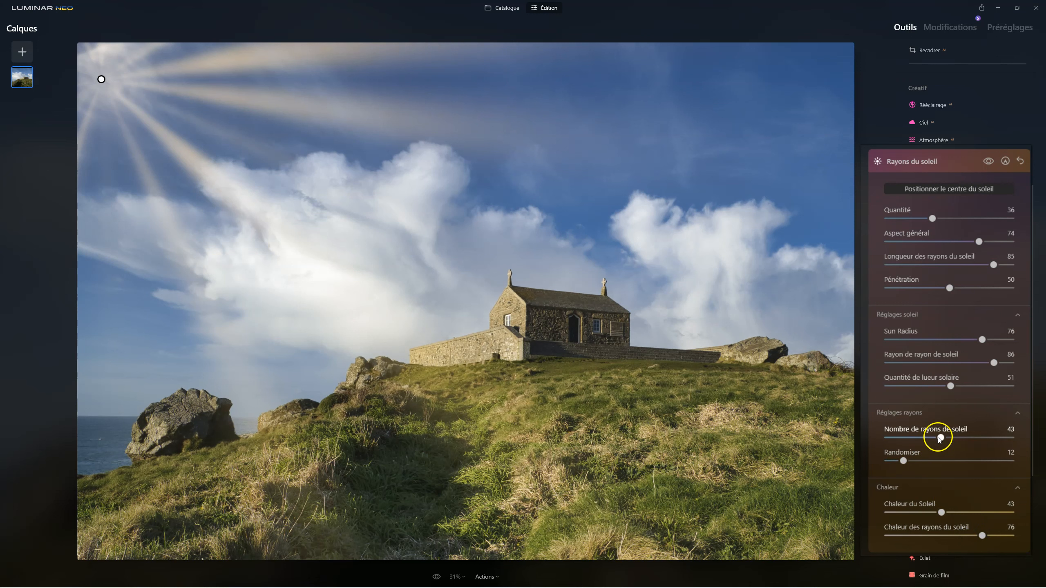
- Set Nombre de rayons de soleil and Randomiser to 0 for the sun rays
left_click_drag(942, 438, 876, 433)
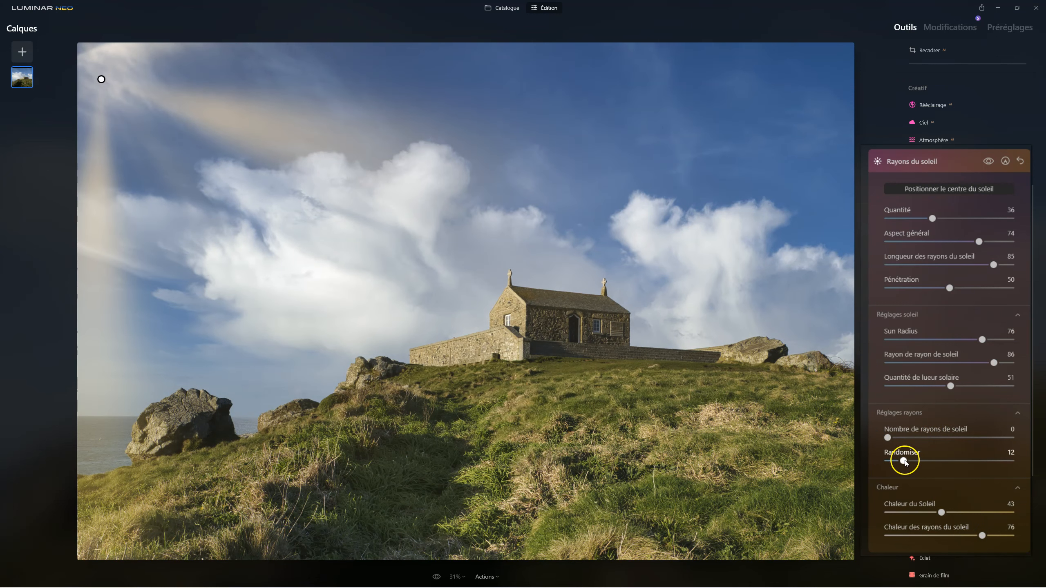
left_click_drag(904, 461, 885, 461)
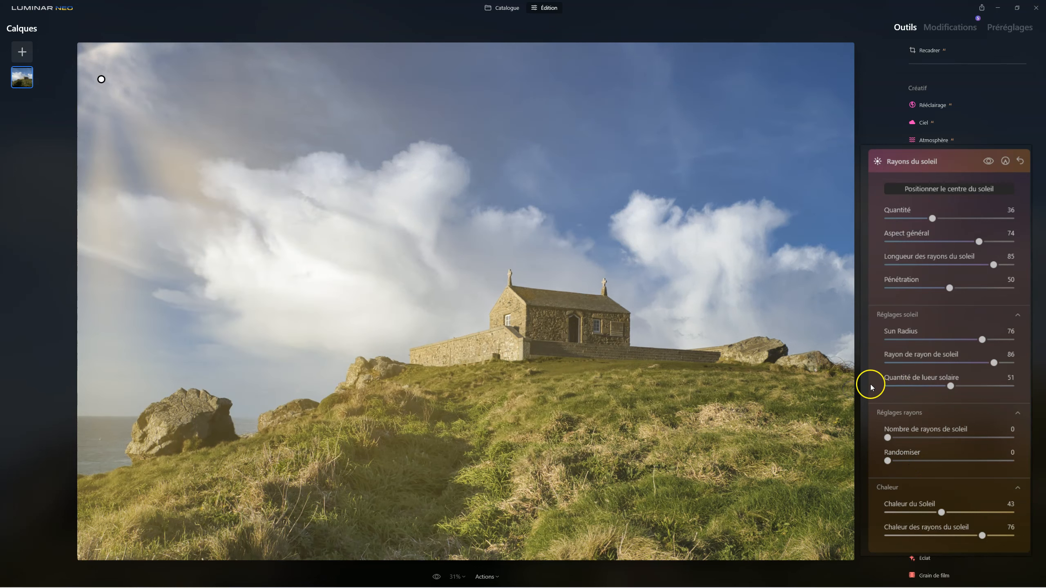
- Move the sun centre just beyond the photo's upper-left corner, with Quantité at 38 and Pénétration at 60
mouse_move(950, 289)
left_mouse_down()
mouse_move(1017, 289)
mouse_move(978, 288)
mouse_move(1000, 287)
left_mouse_up()
mouse_move(102, 80)
left_mouse_down()
mouse_move(43, 41)
mouse_move(22, 50)
mouse_move(28, 25)
mouse_move(40, 21)
left_mouse_up()
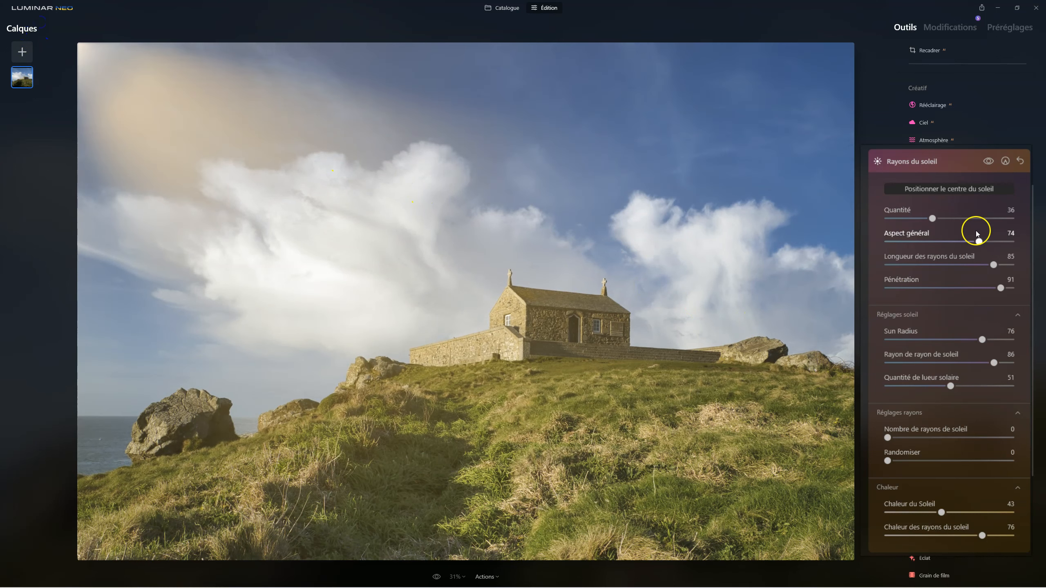
mouse_move(932, 219)
left_mouse_down()
mouse_move(986, 218)
mouse_move(906, 212)
mouse_move(933, 215)
left_mouse_up()
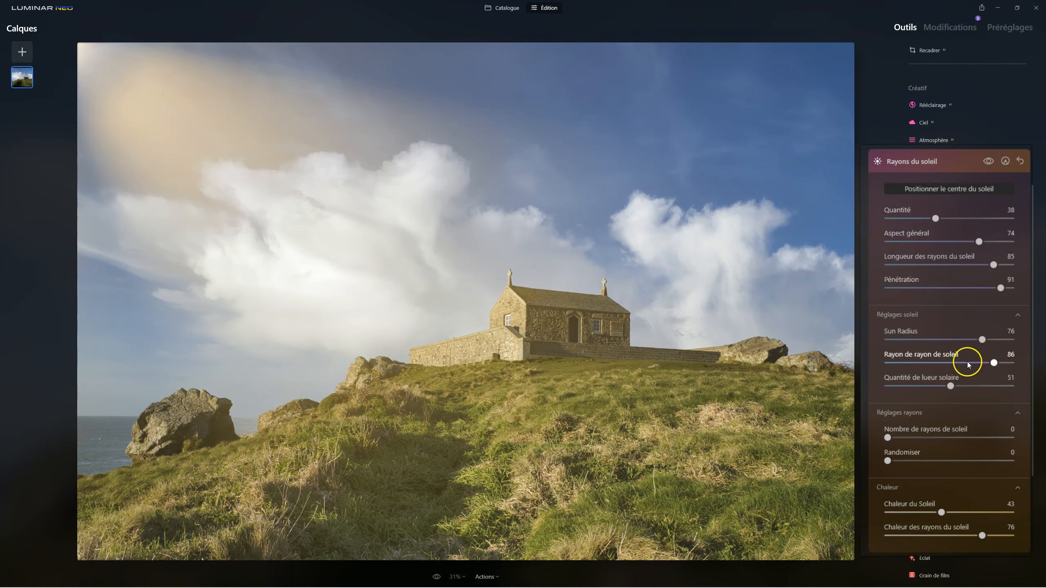
left_click_drag(999, 287, 960, 288)
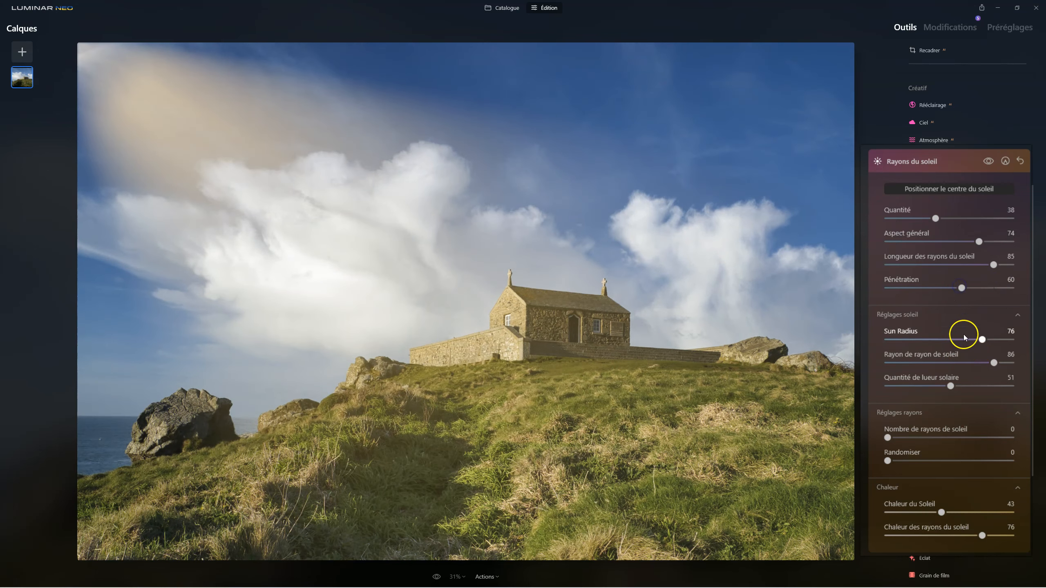
- Reset the sun warmth and ray warmth to their default values of 30 and 40
double_click(981, 536)
left_click(941, 514)
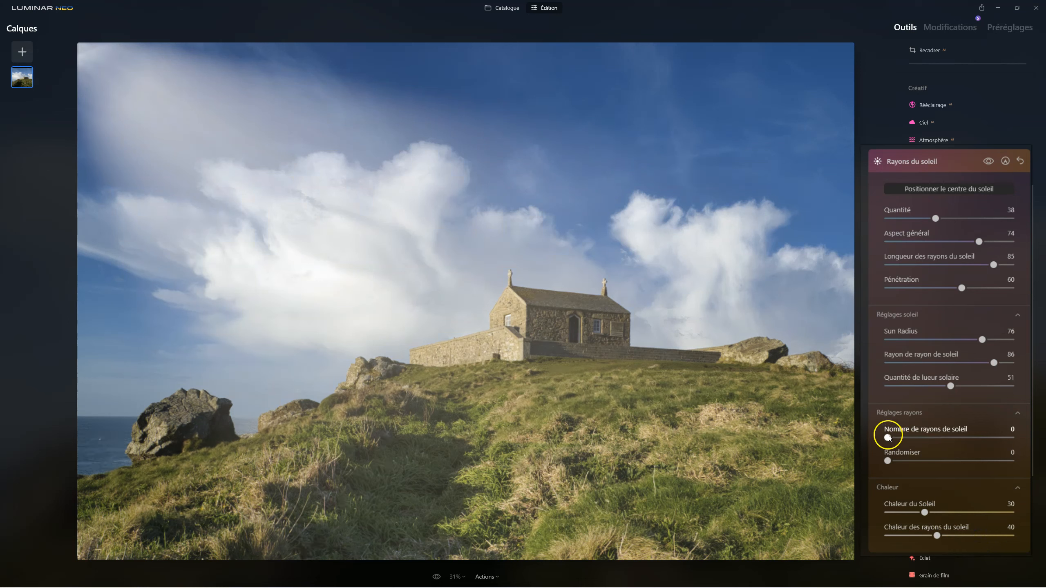
- Set Nombre de rayons de soleil to 22 and Randomiser to 12
left_click_drag(900, 435, 950, 437)
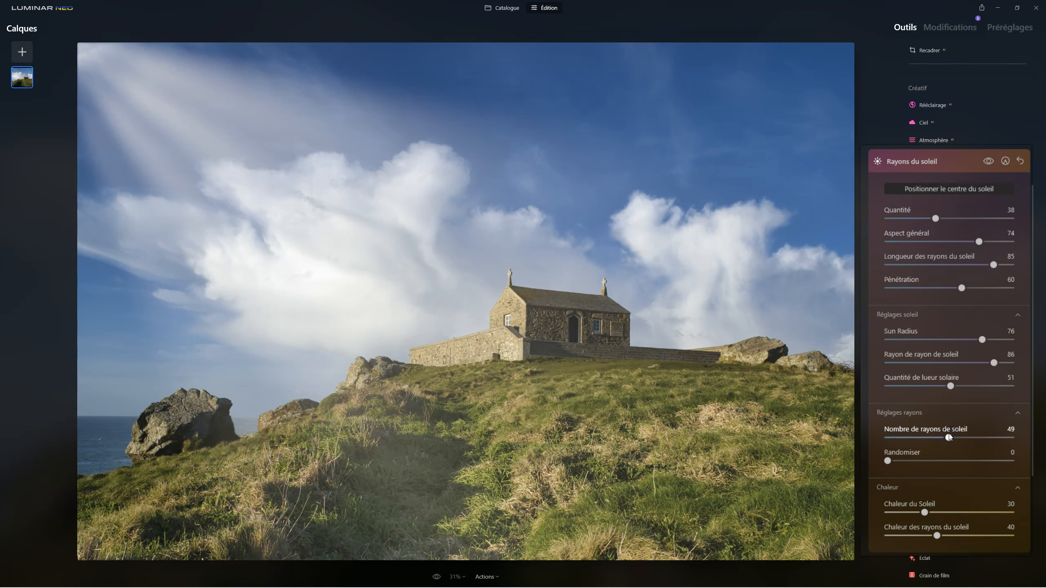
left_click_drag(949, 438, 1013, 438)
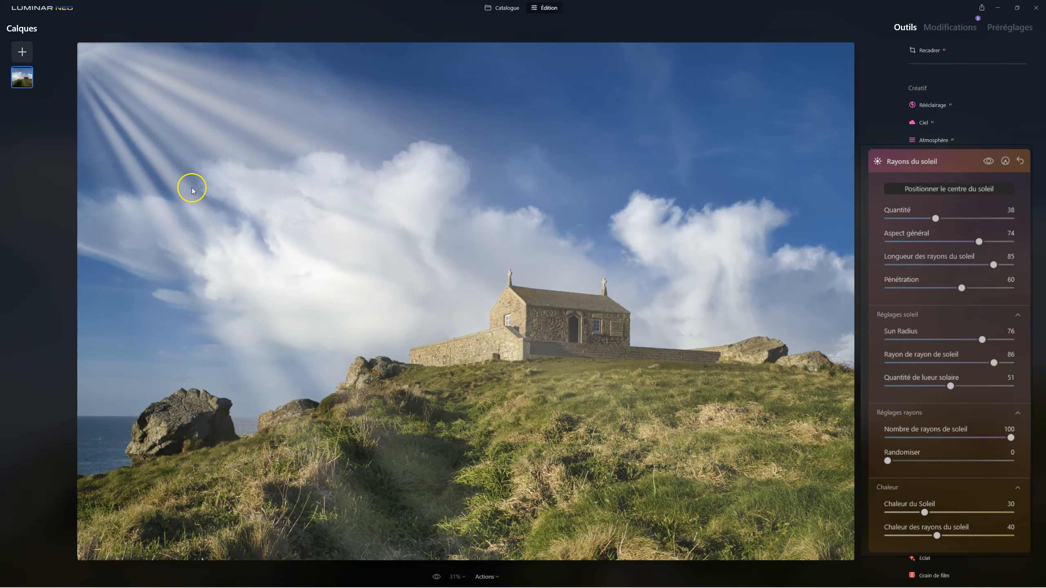
double_click(1009, 438)
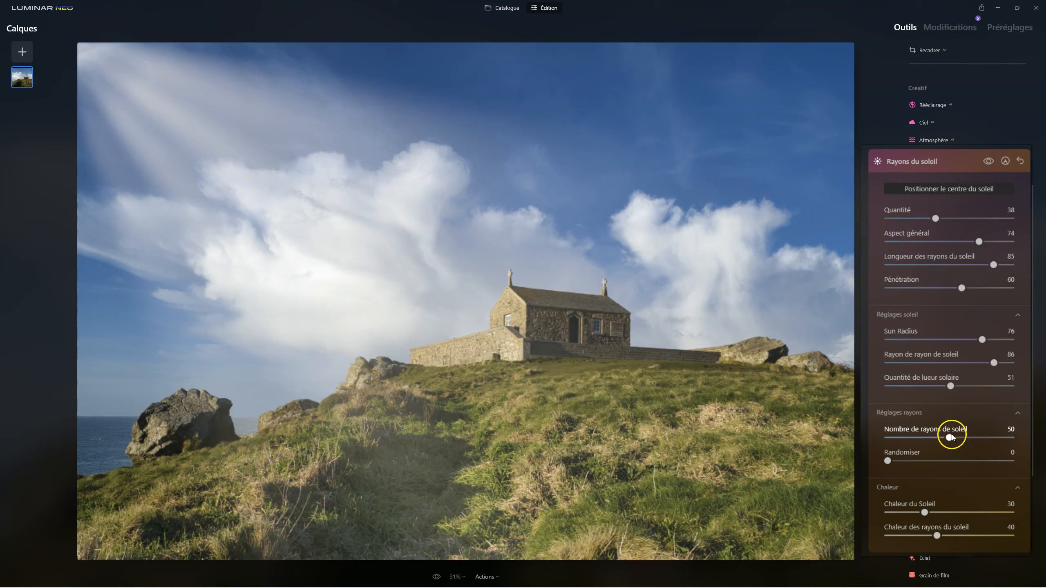
left_click(911, 437)
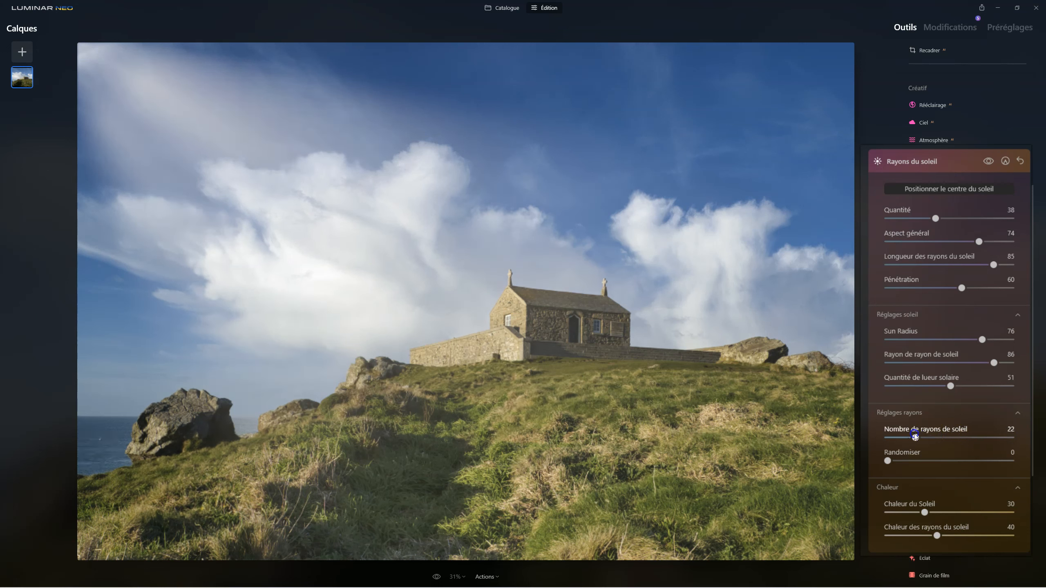
left_click_drag(888, 461, 906, 458)
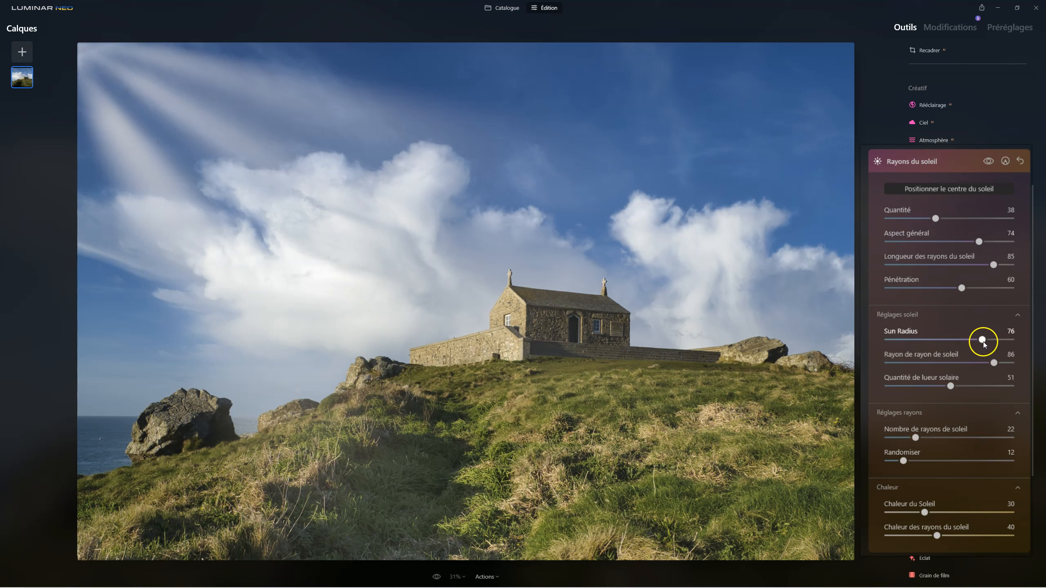
- Soften the sun effect with Sun Radius 45, Rayon de rayon de soleil 62 and Quantité 22
left_click_drag(983, 339, 946, 339)
left_click_drag(994, 362, 968, 362)
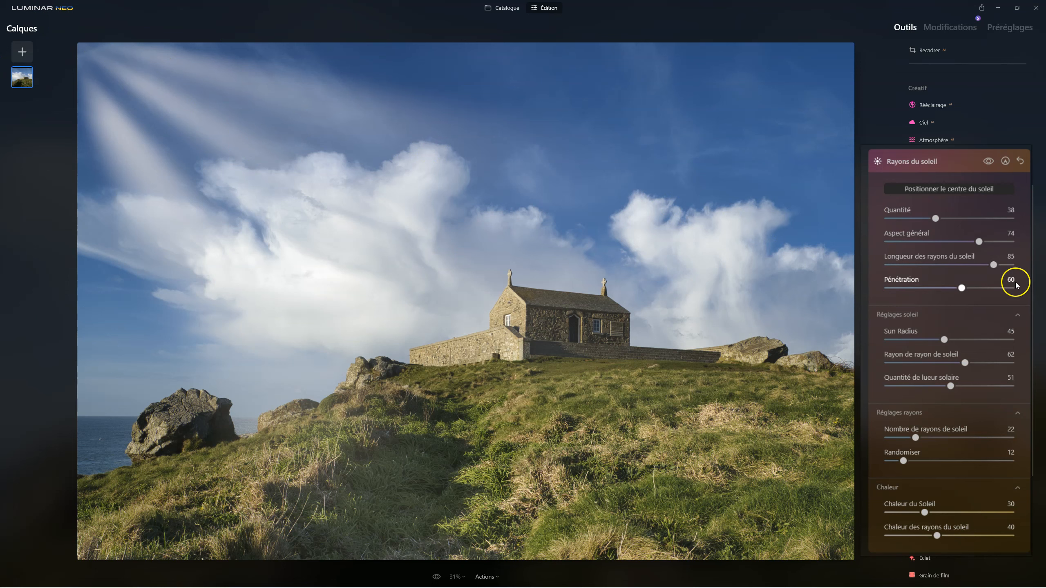
left_click_drag(935, 218, 915, 220)
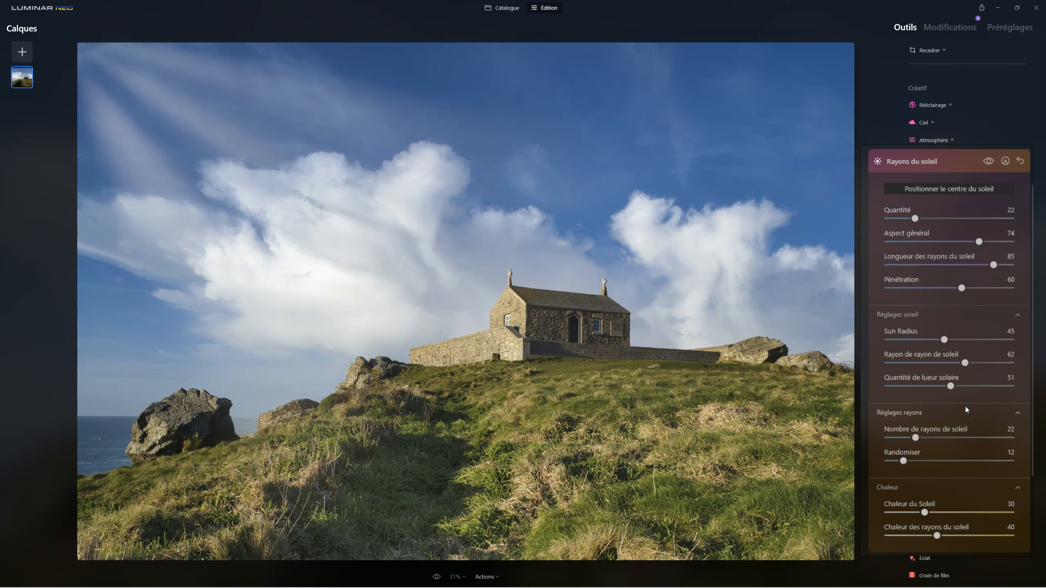
- Reset all Rayons du soleil settings on the chapel photo and collapse the tool
left_click(1022, 160)
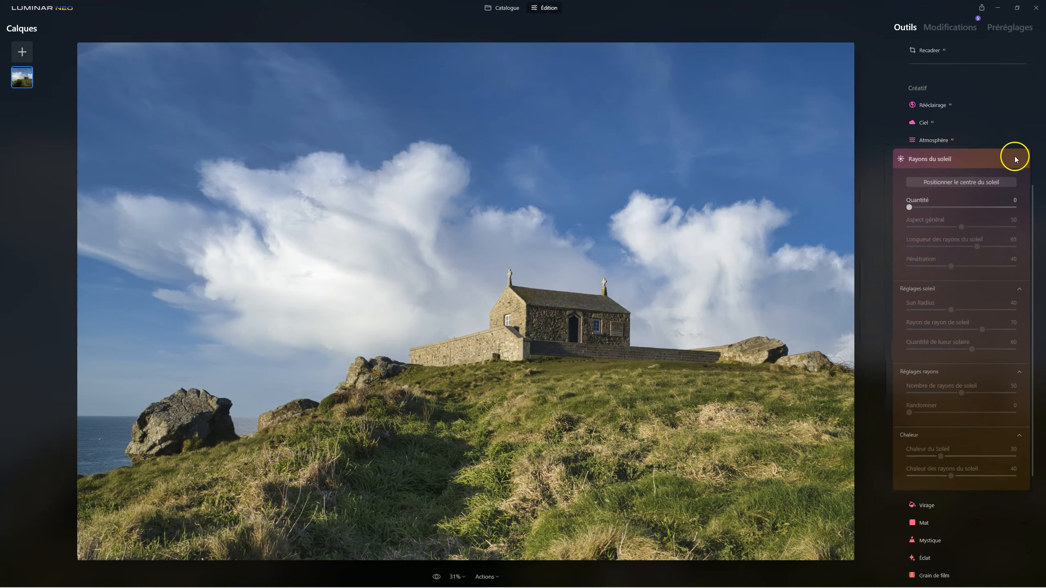
left_click(940, 159)
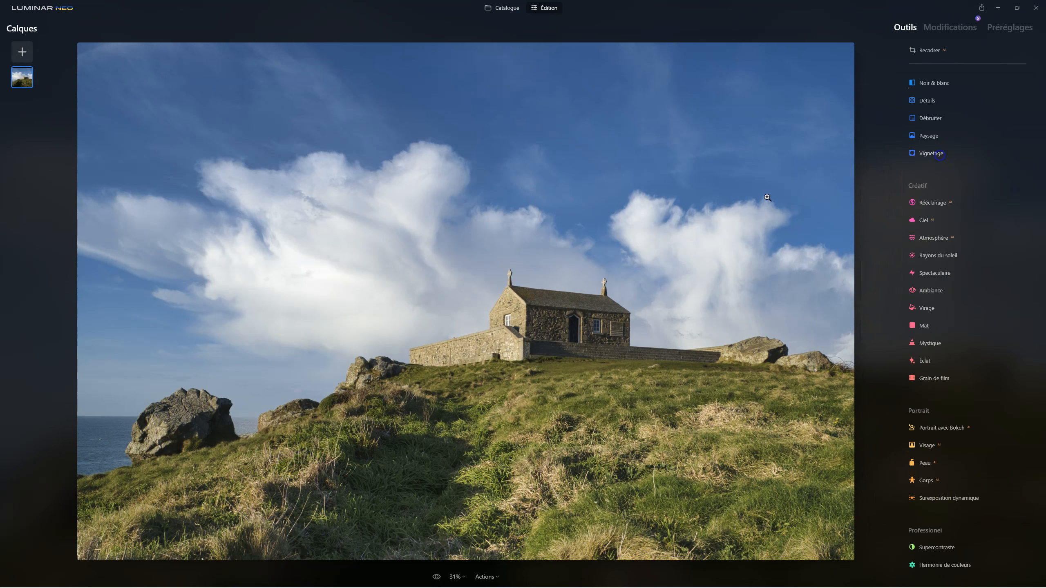
- Return to the catalogue and open the GEMMA boat photo DSC_0107.dng for editing
double_click(627, 251)
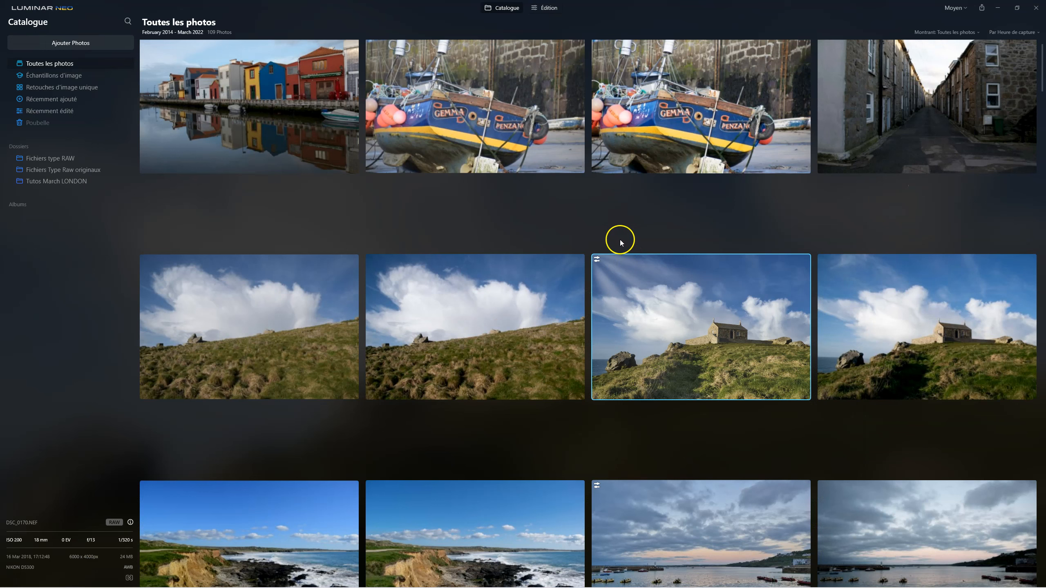
scroll(646, 268, "up", 1)
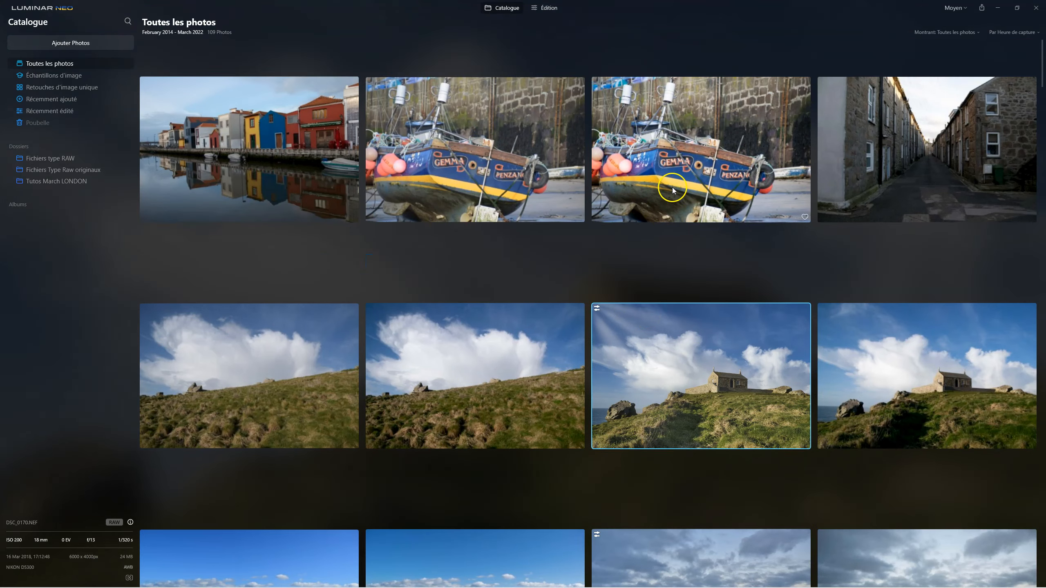
left_click(674, 181)
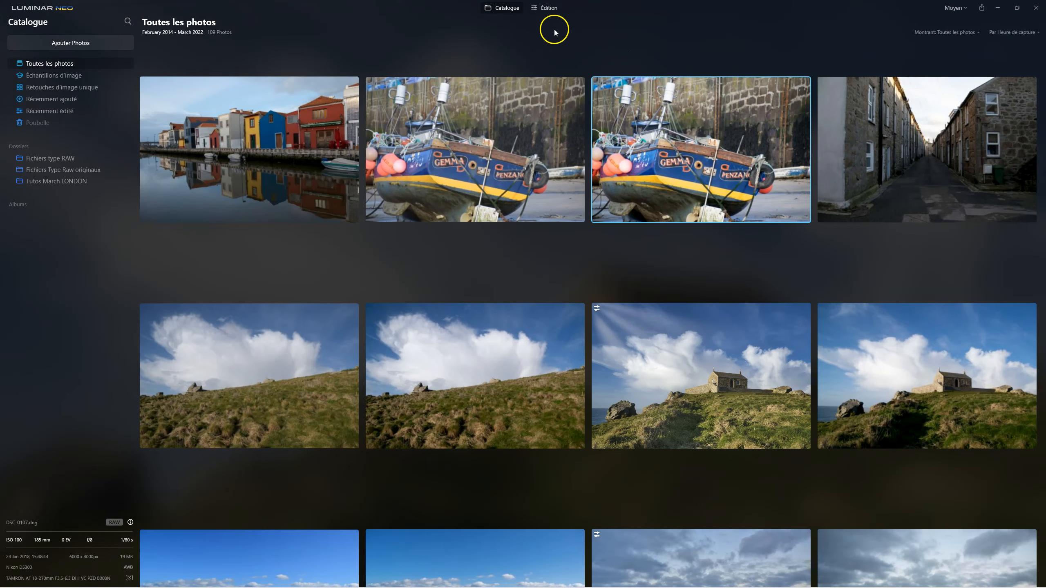
left_click(550, 8)
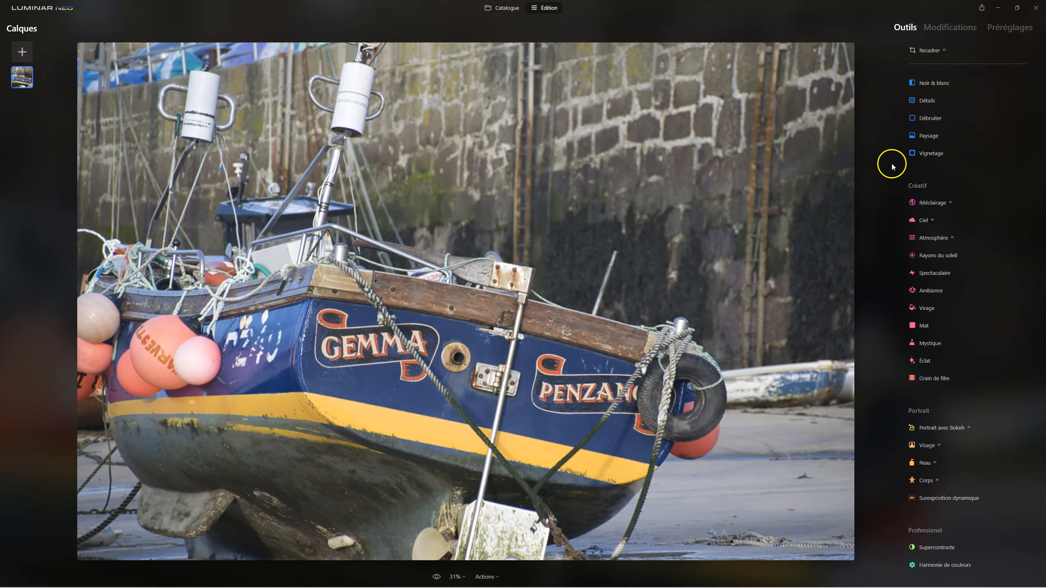
- Enable automatic distortion correction, chromatic aberration correction and fringe removal in the boat photo's RAW development optics
scroll(977, 187, "up", 3)
left_click(935, 90)
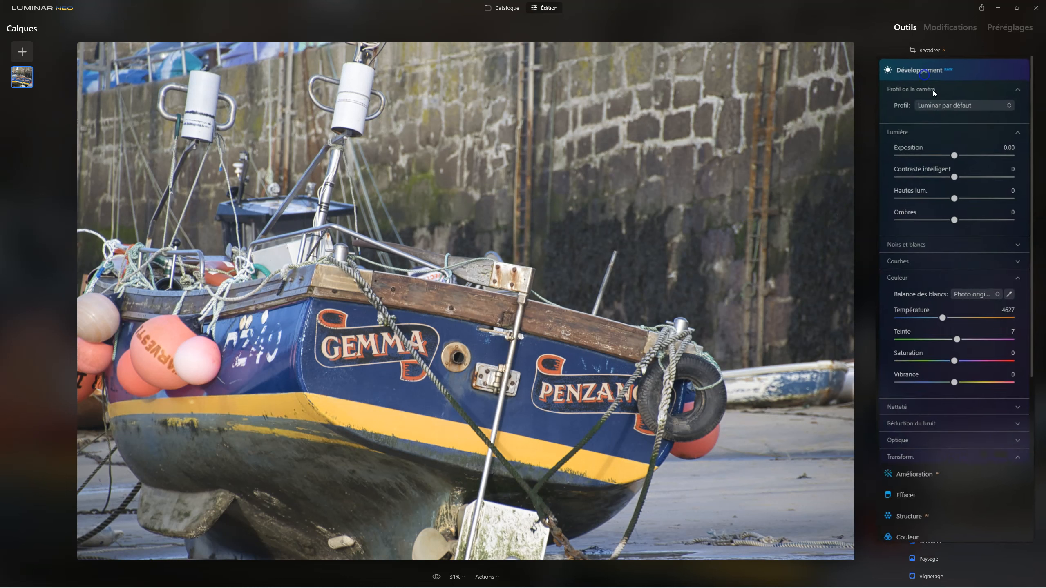
left_click(883, 458)
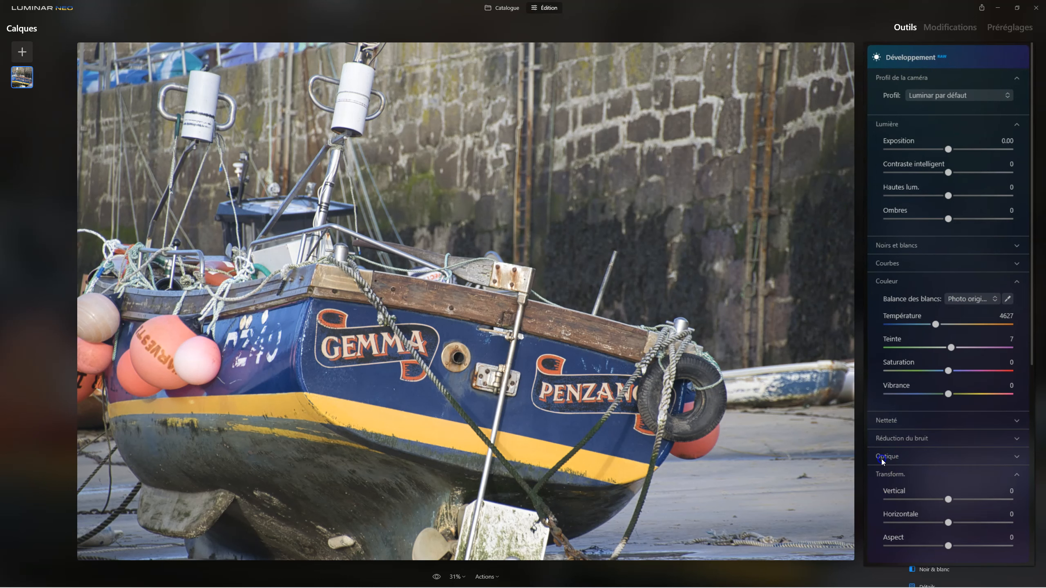
left_click(922, 493)
left_click(917, 510)
- Correct the boat photo's white balance by sampling a neutral colour in the image
left_click(1009, 299)
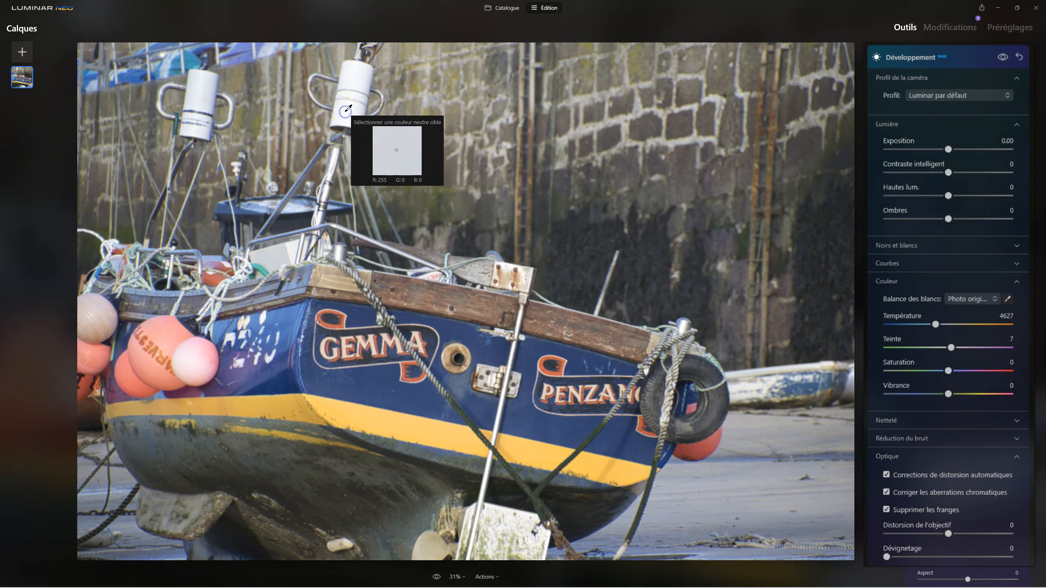
left_click(639, 206)
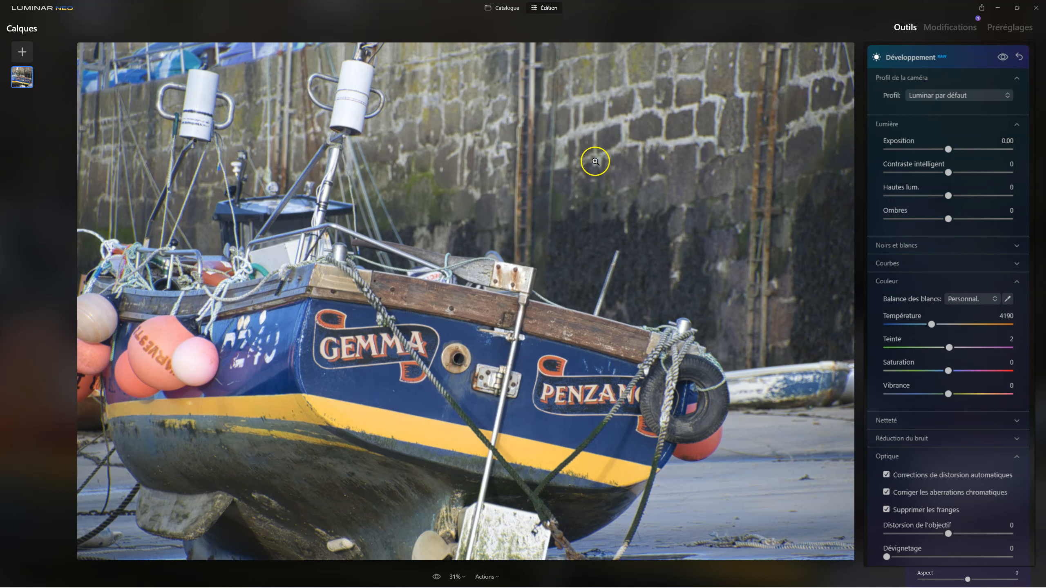
- Enhance the boat photo using Amélioration with Accent set to 68
left_click(899, 61)
left_click(915, 120)
left_click_drag(879, 157, 968, 159)
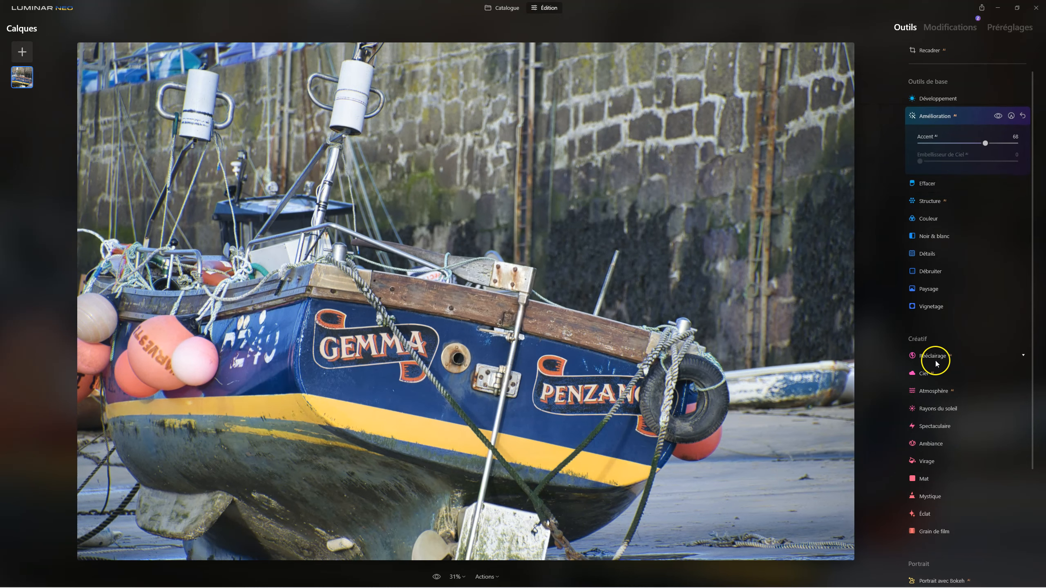
- Apply the Spectaculaire effect to the boat photo with Quantité 50 and Contraste local 65, and expand its brightness and saturation settings
left_click(933, 427)
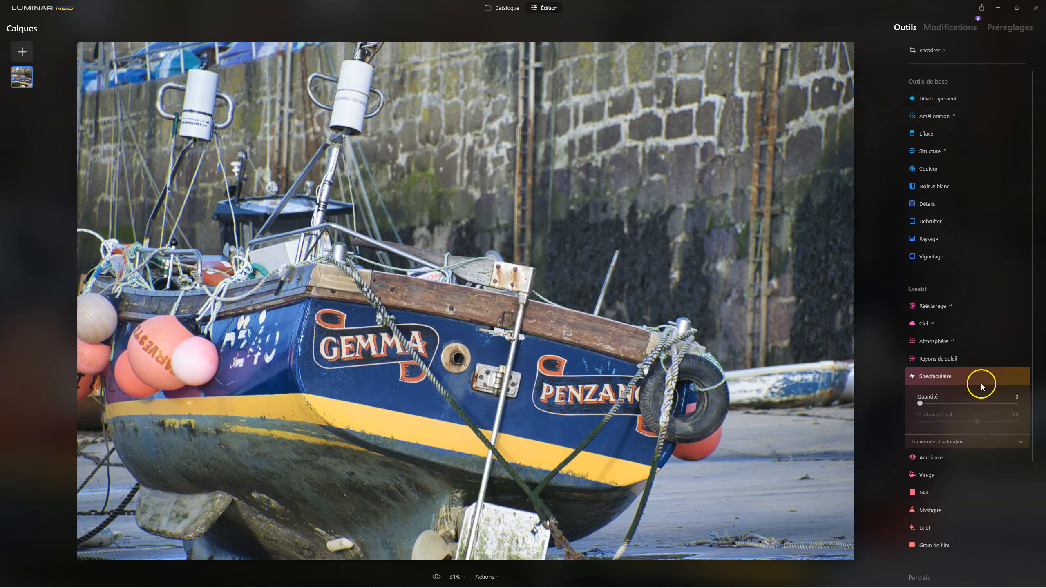
left_click(937, 367)
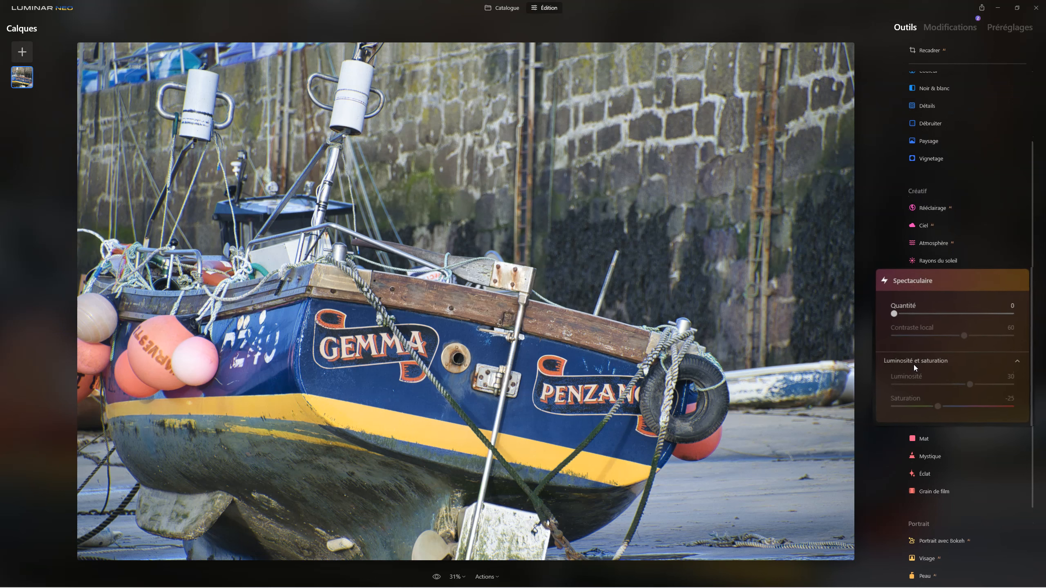
left_click_drag(882, 317, 956, 317)
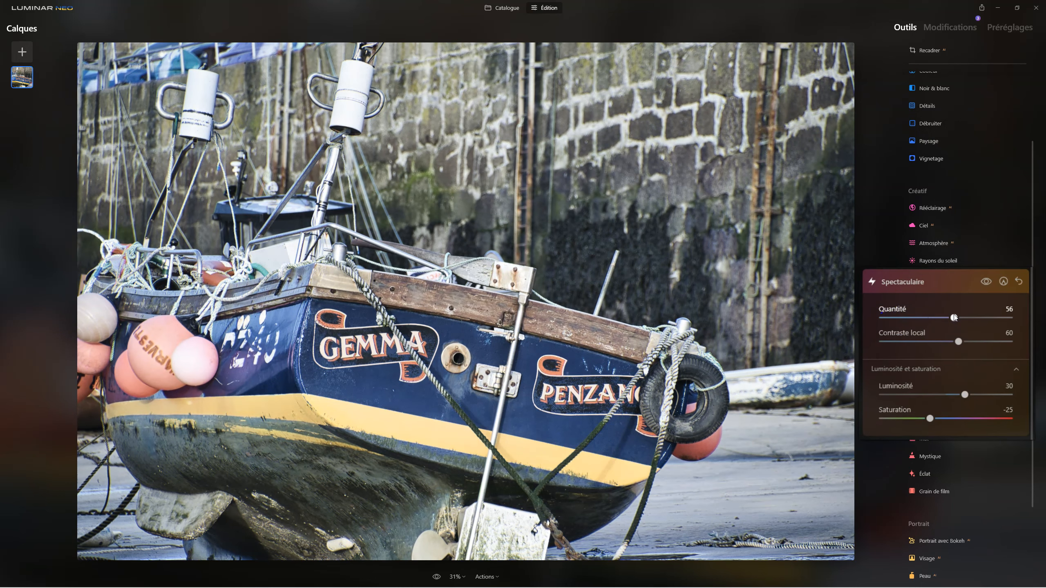
mouse_move(953, 317)
left_mouse_down()
mouse_move(865, 316)
mouse_move(970, 319)
left_mouse_up()
left_click_drag(971, 318, 967, 343)
left_click(959, 342)
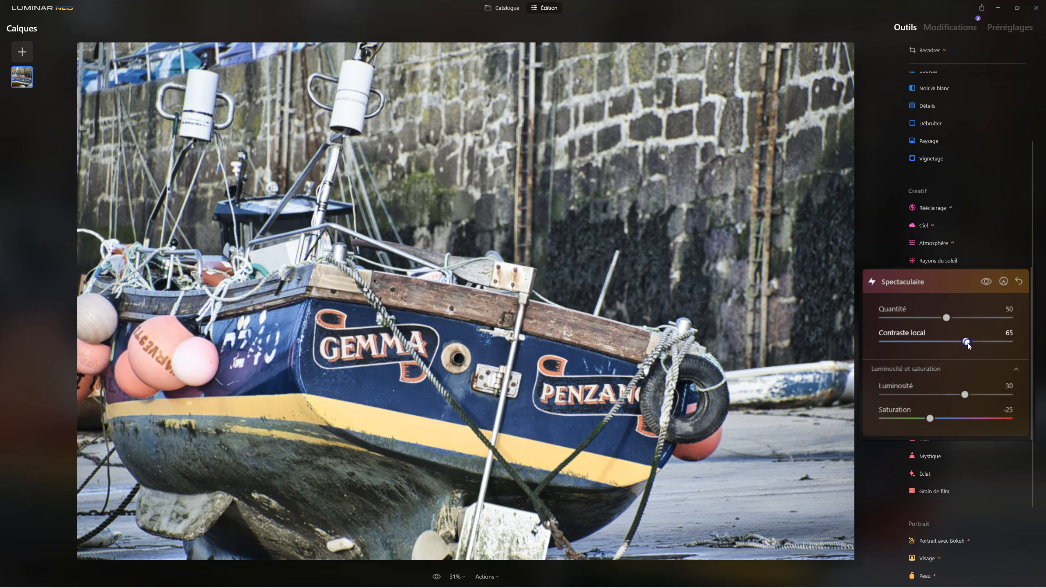
- Try Luminosité 37 and Saturation -64 in Spectaculaire, and reset the effect
left_click(965, 395)
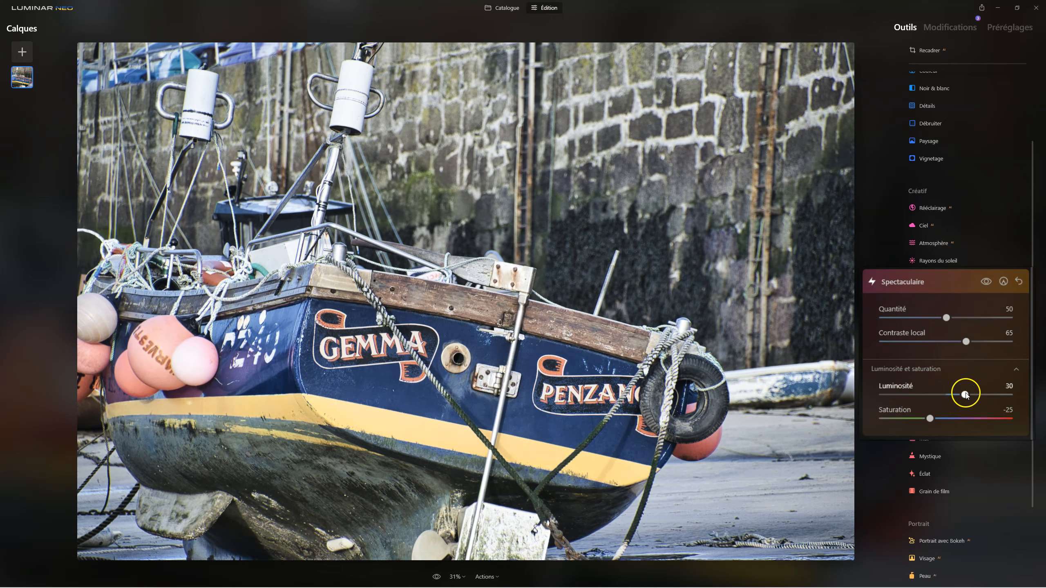
mouse_move(962, 395)
left_mouse_down()
mouse_move(891, 395)
mouse_move(971, 389)
left_mouse_up()
left_click_drag(931, 422, 906, 419)
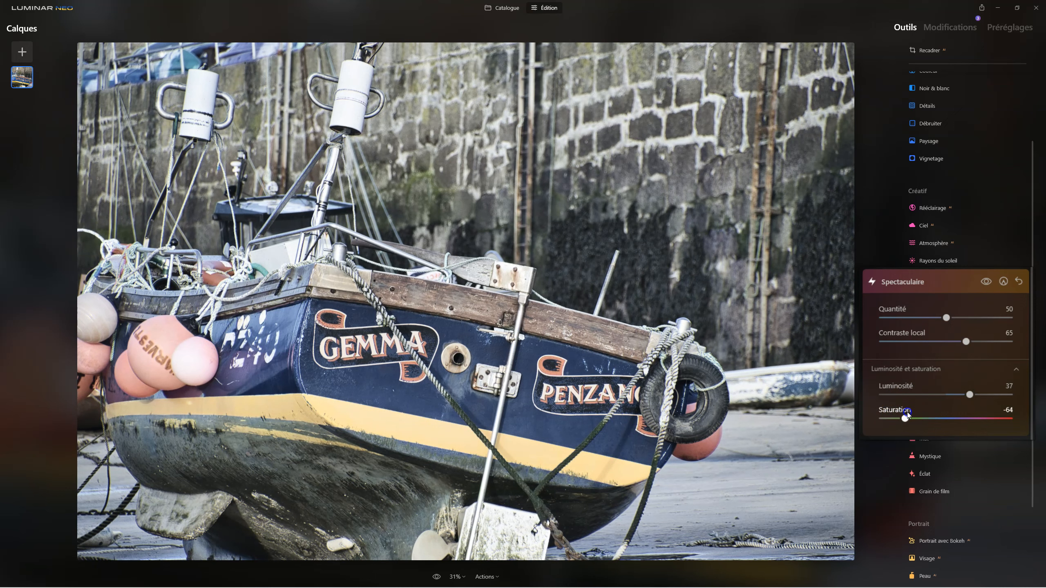
left_click(1020, 282)
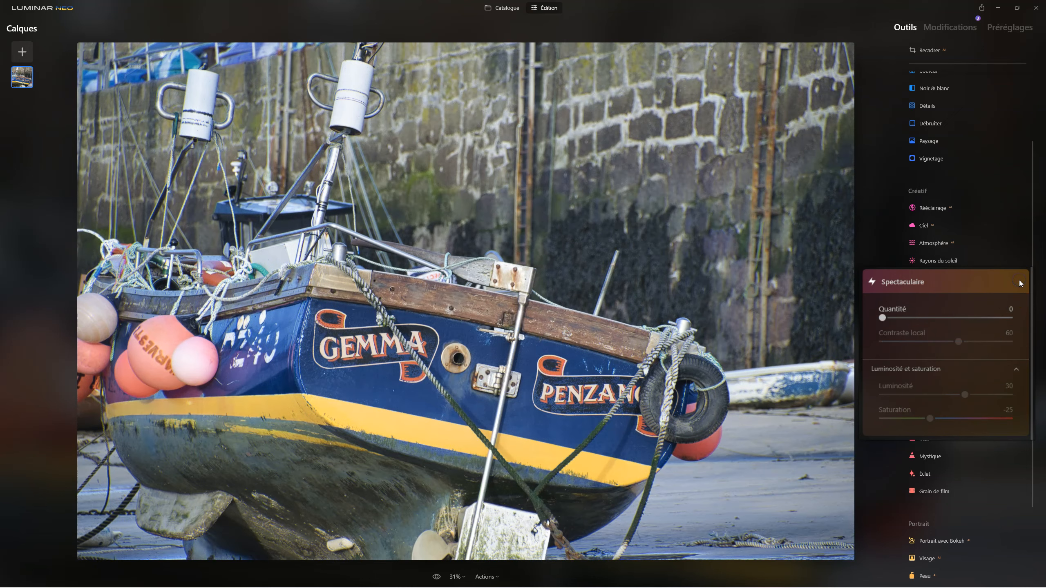
- Apply Spectaculaire again with Quantité 53 and Luminosité -67
left_click_drag(892, 319, 949, 321)
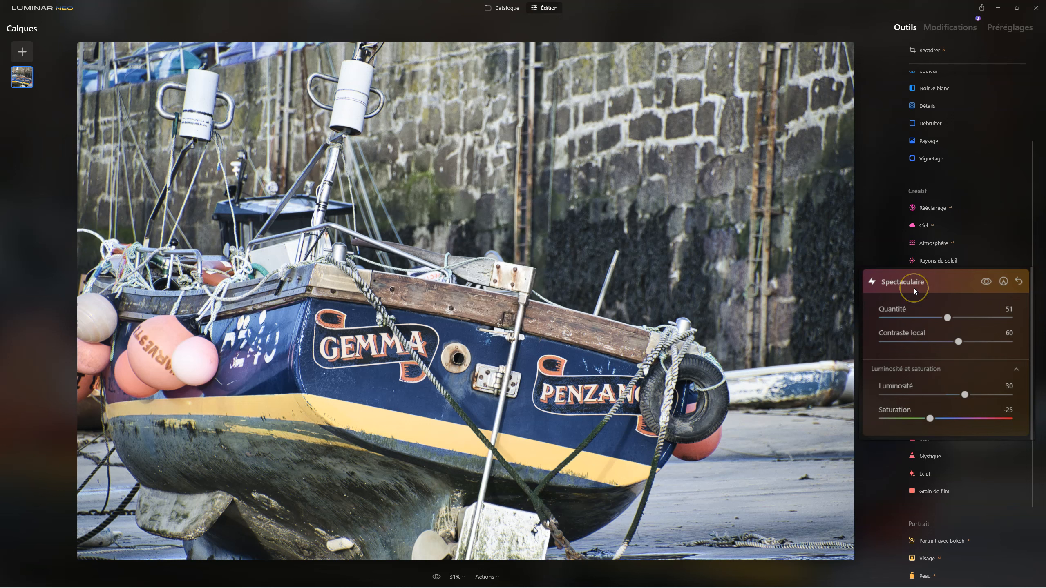
mouse_move(946, 318)
left_mouse_down()
mouse_move(882, 318)
mouse_move(951, 318)
left_mouse_up()
left_click(974, 389)
left_click_drag(964, 395, 902, 395)
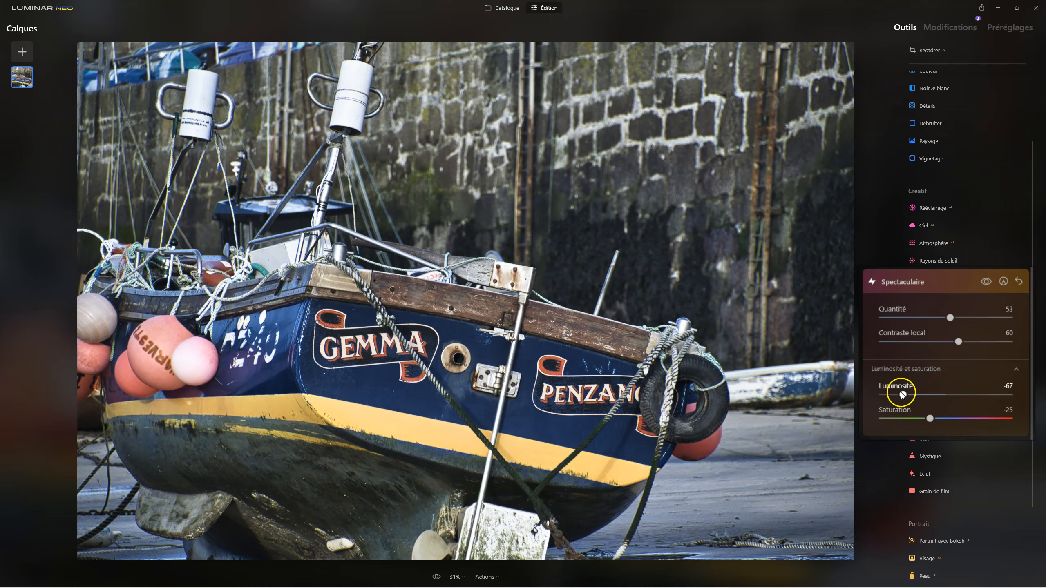
- Adjust Spectaculaire to Quantité 68 and Luminosité 49, trying Quantité 66 with the dark Luminosité first
left_click_drag(946, 318, 967, 317)
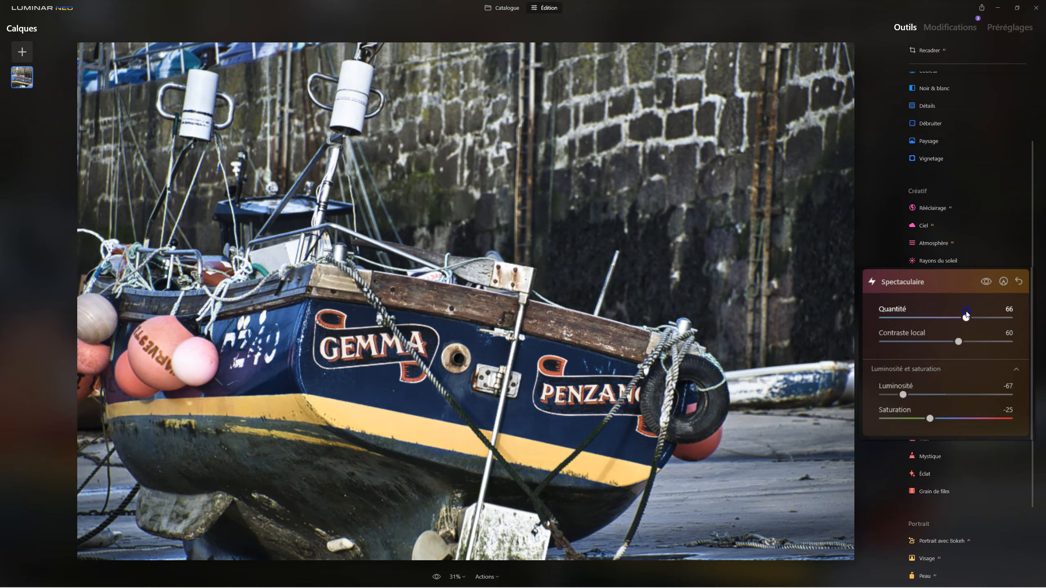
left_click(922, 397)
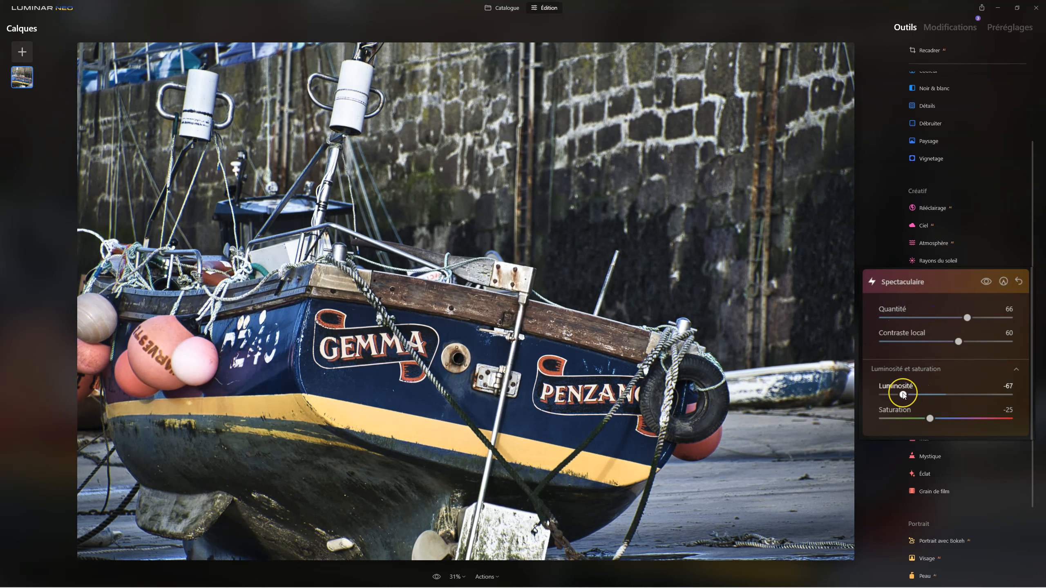
left_click_drag(903, 395, 977, 395)
left_click(966, 318)
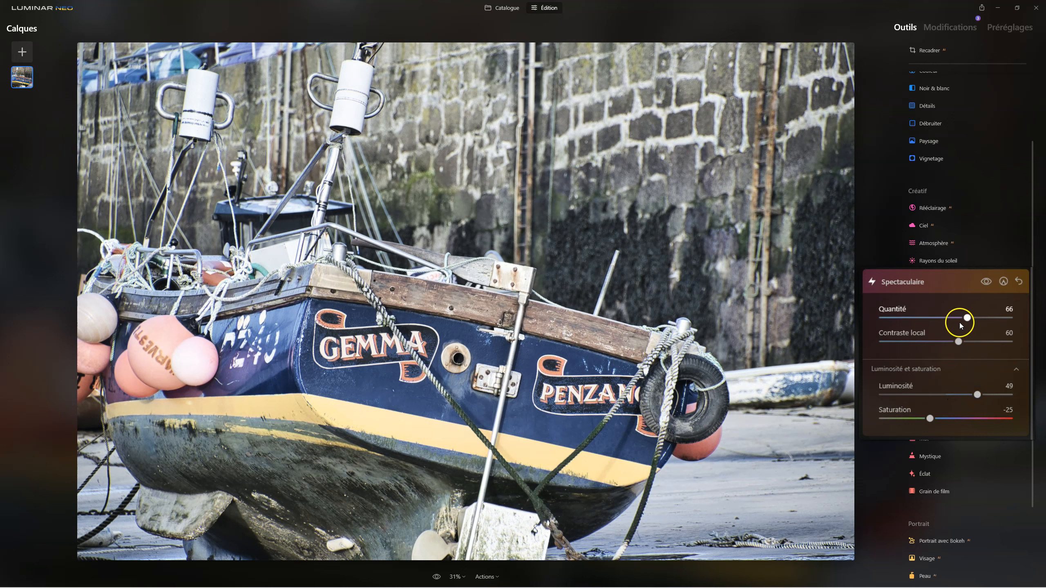
left_click_drag(966, 317, 970, 317)
- Compare Saturation 50 at Quantité 95 in Spectaculaire, and settle on Saturation -26 with Quantité 60
left_click(930, 418)
left_click_drag(930, 418, 971, 418)
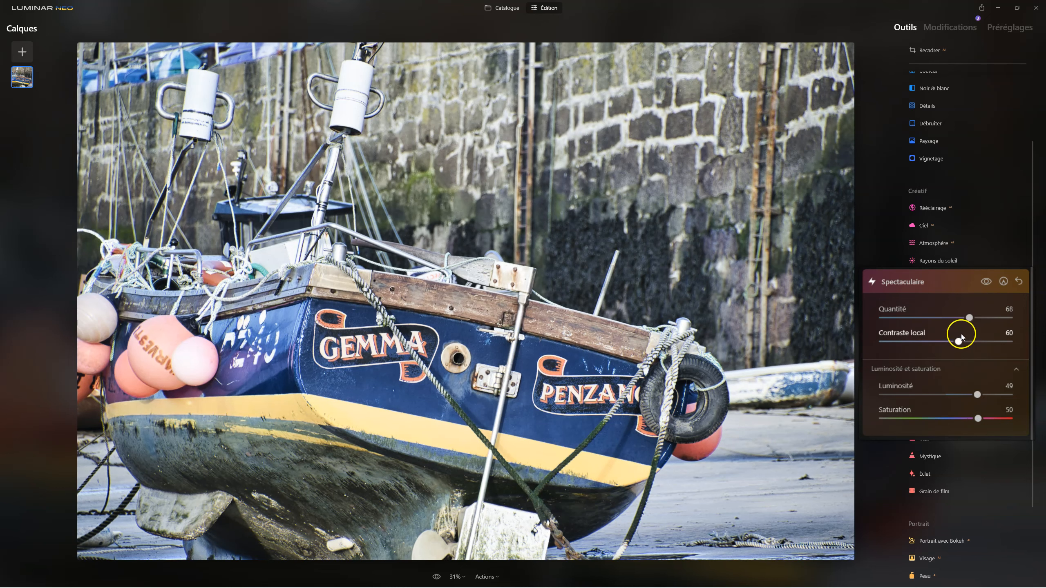
mouse_move(991, 318)
left_mouse_down()
mouse_move(867, 316)
mouse_move(1004, 316)
left_mouse_up()
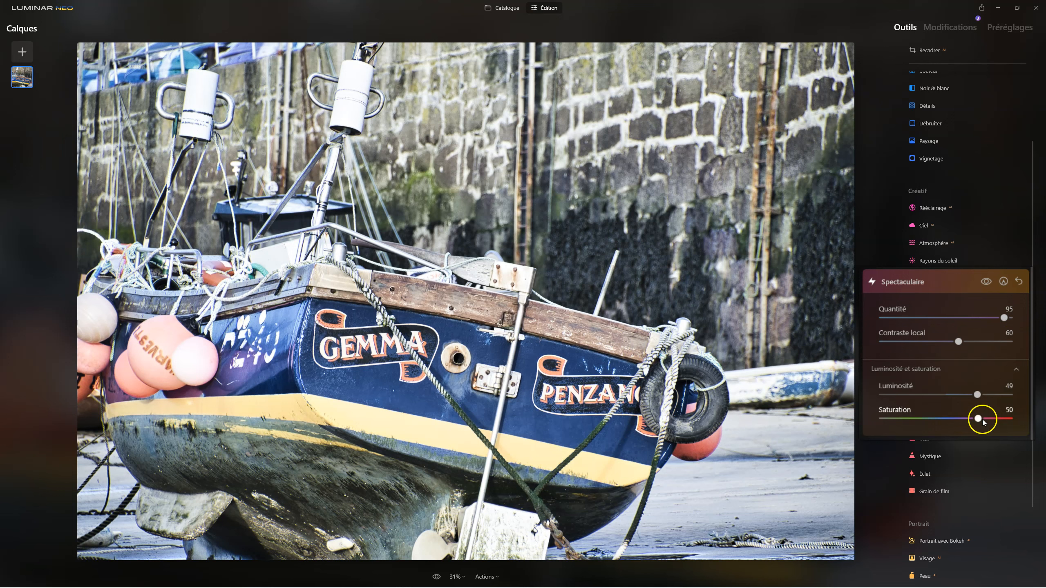
left_click_drag(979, 419, 930, 414)
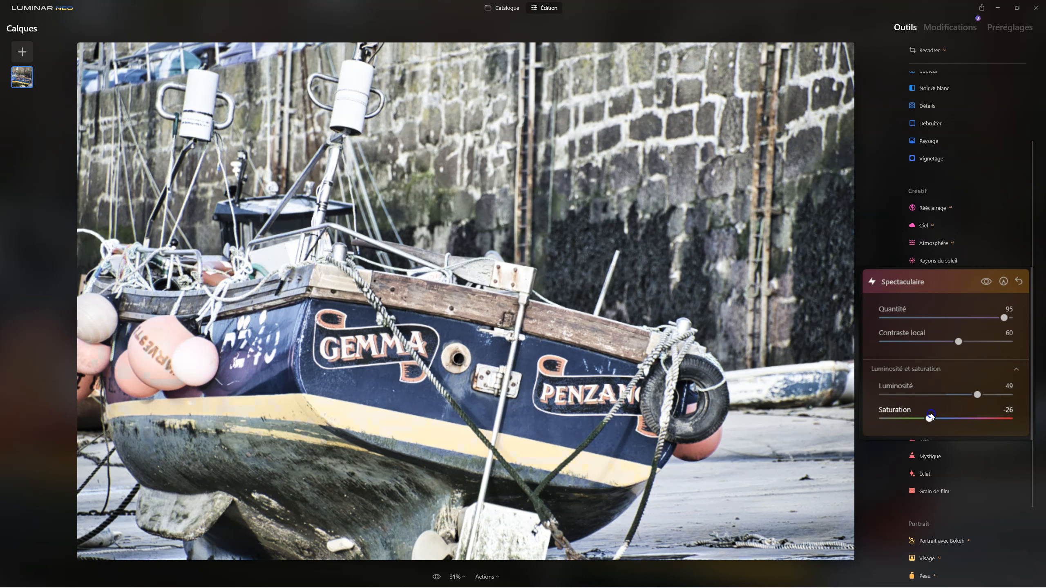
left_click_drag(1004, 317, 979, 306)
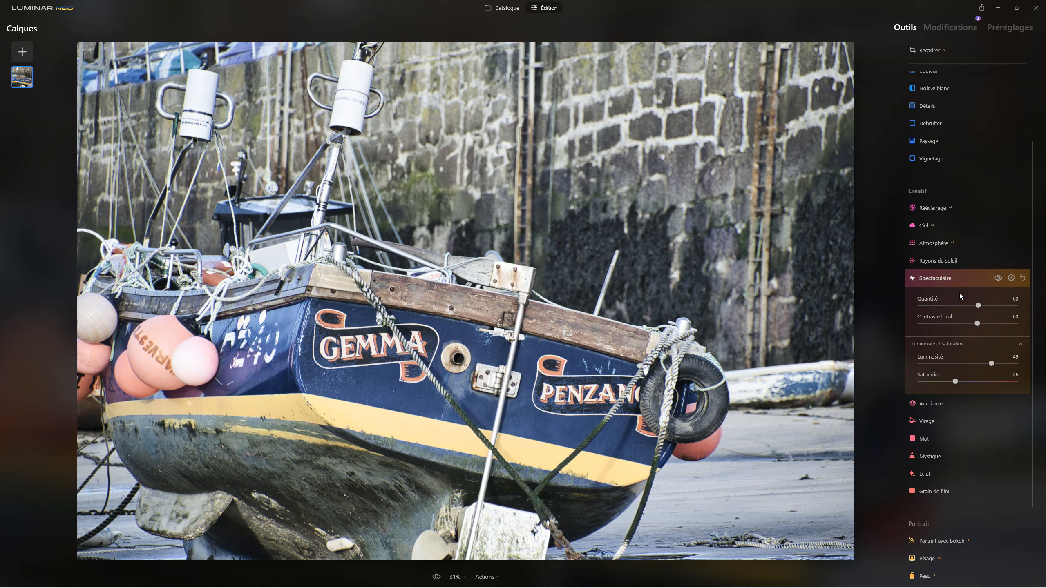
- Stack a second Spectaculaire effect on the boat photo with Quantité 53, Luminosité -39 and Saturation 16
left_click(939, 286)
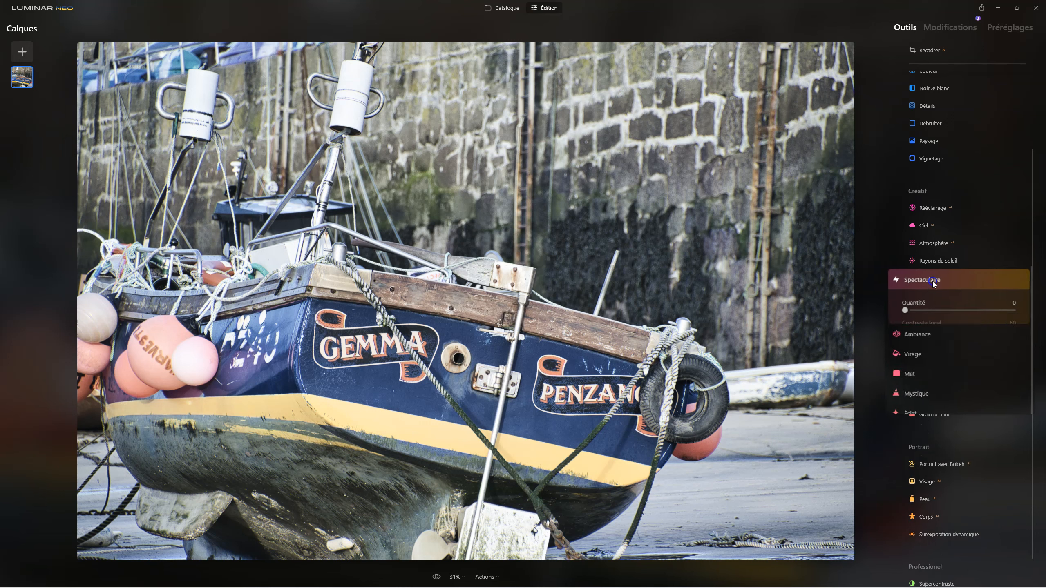
left_click_drag(882, 317, 950, 317)
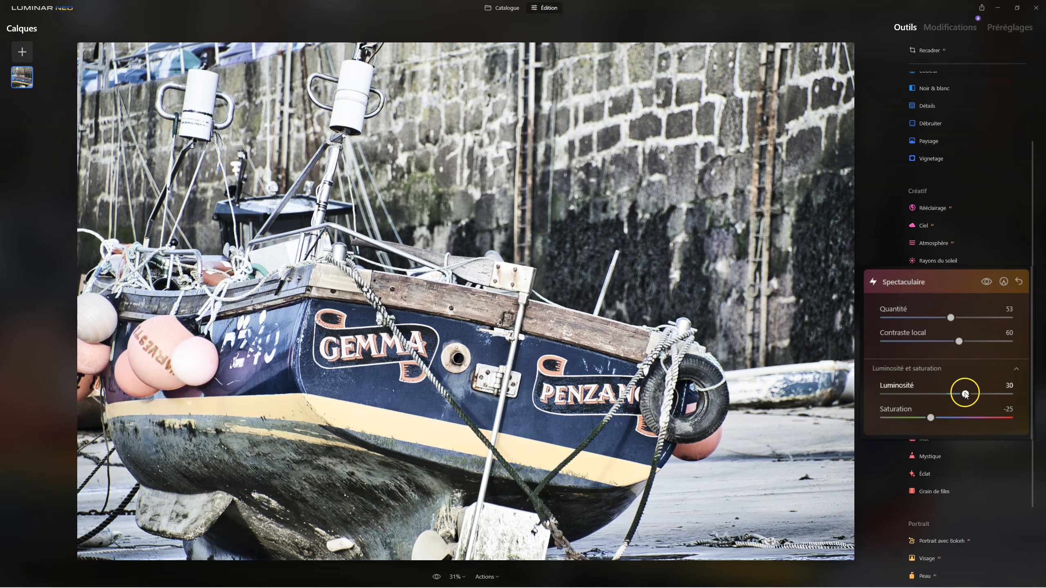
left_click_drag(965, 395, 912, 395)
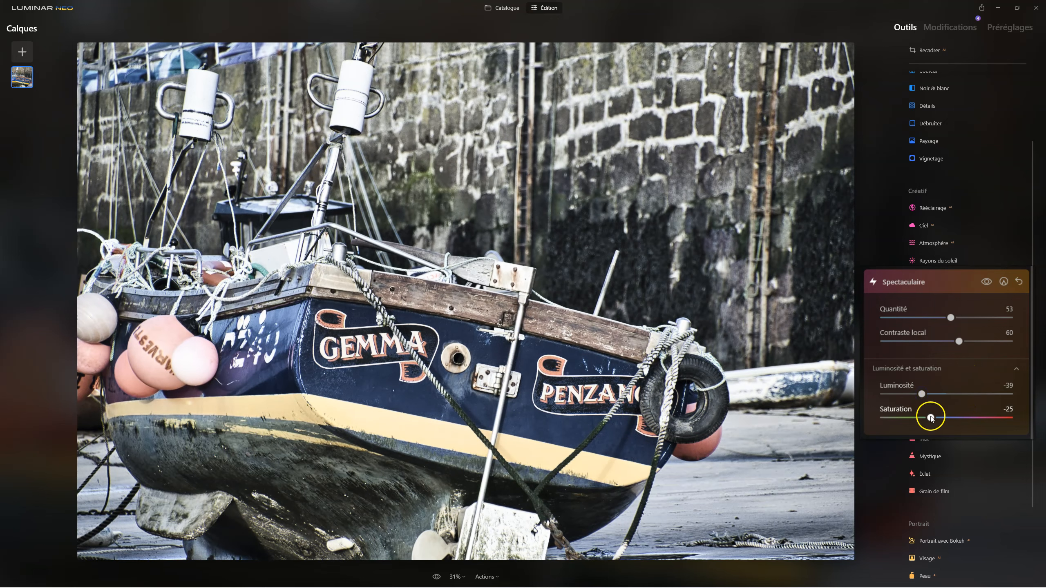
left_click_drag(931, 418, 956, 418)
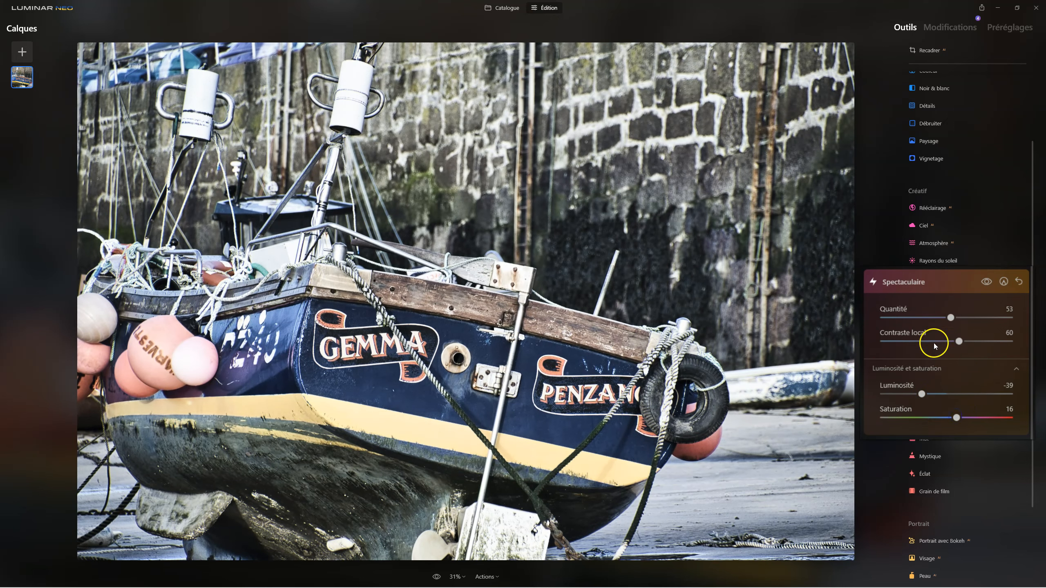
- Reduce the second Spectaculaire effect to Contraste local 6 and Quantité 32, and close the tool
left_click_drag(959, 341, 930, 342)
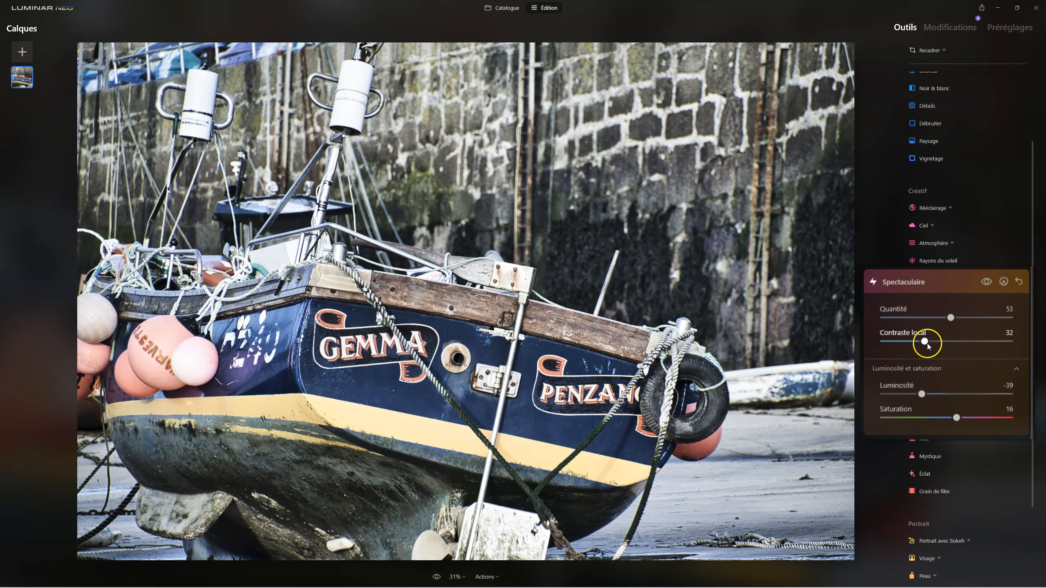
left_click_drag(929, 345, 892, 342)
left_click_drag(951, 318, 925, 312)
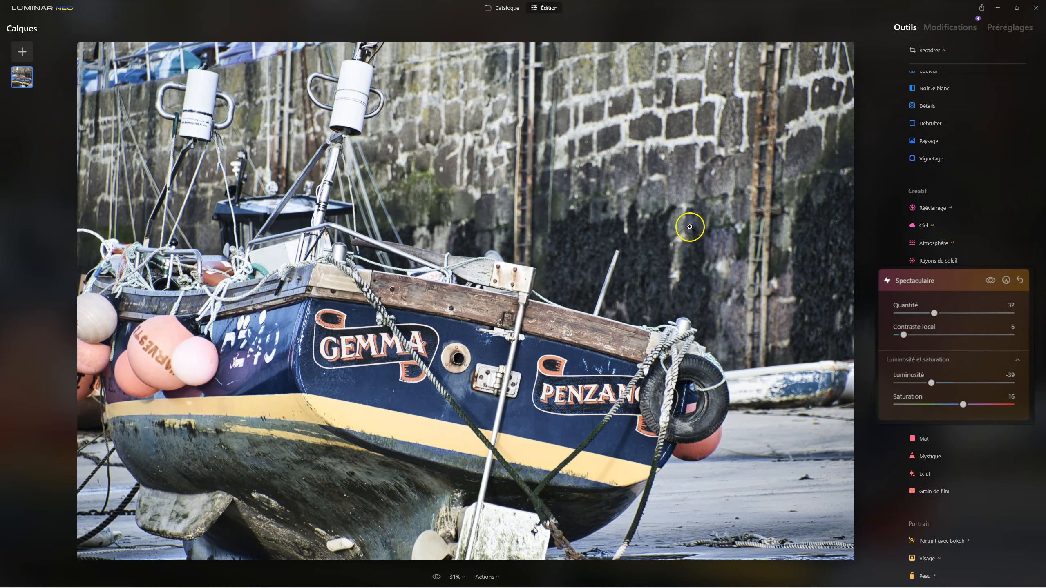
left_click(941, 279)
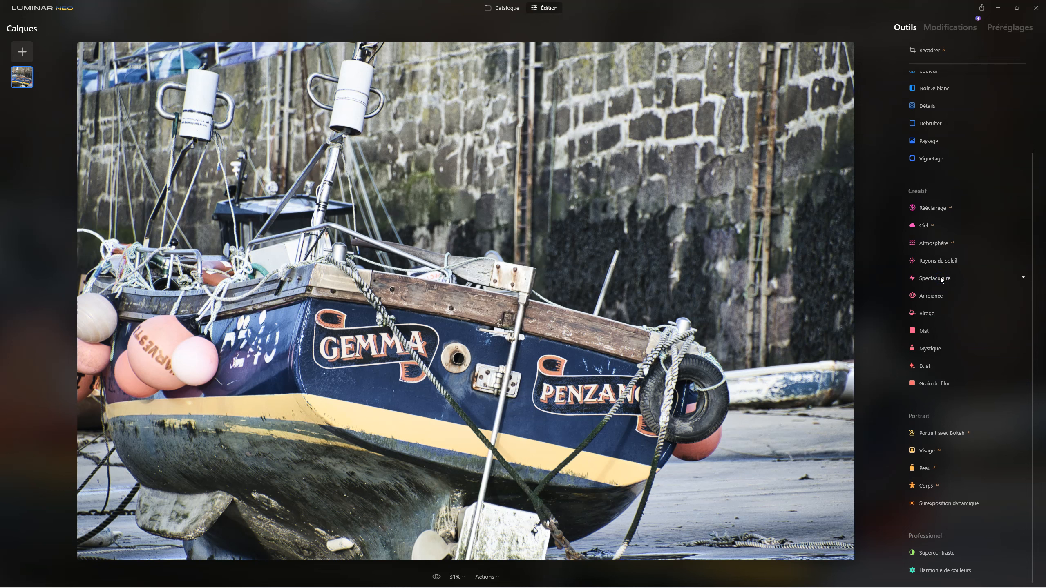
- Remove both Spectaculaire edits from the boat photo's modification history
left_click(953, 27)
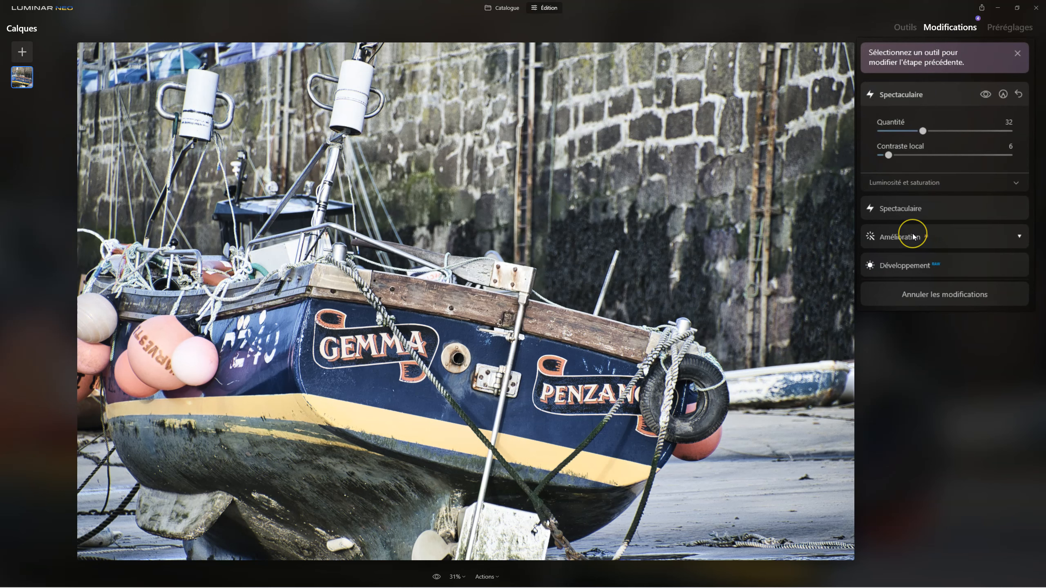
left_click(1019, 94)
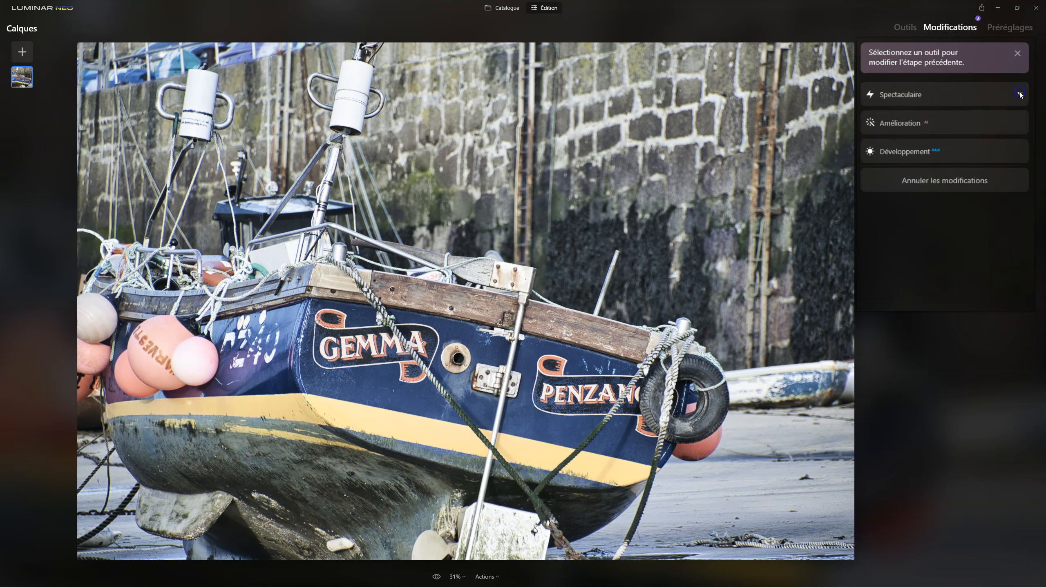
left_click(1020, 94)
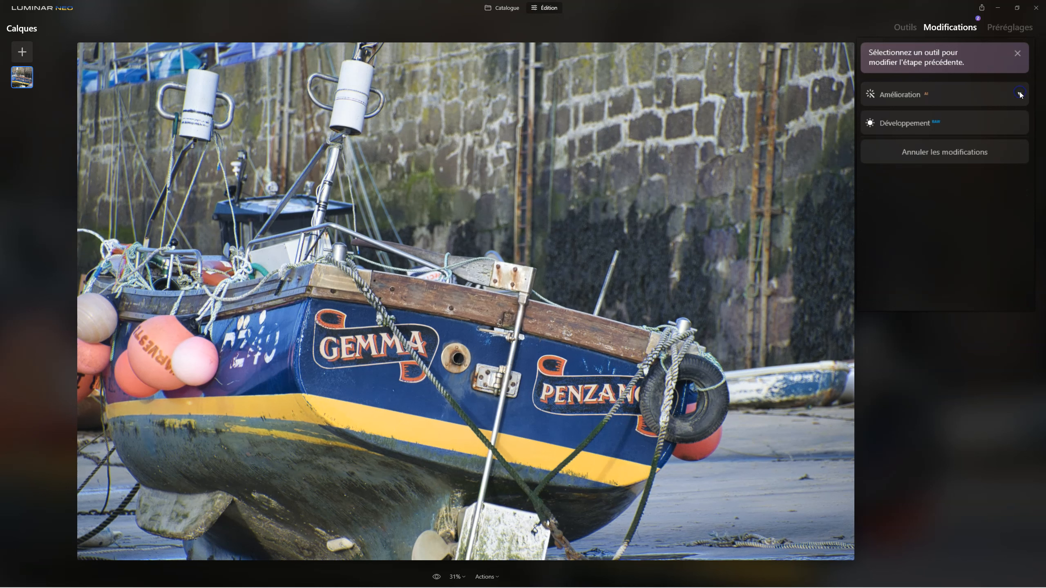
- Open the Ambiance creative tool and view its list of available LUTs without choosing one
left_click(906, 28)
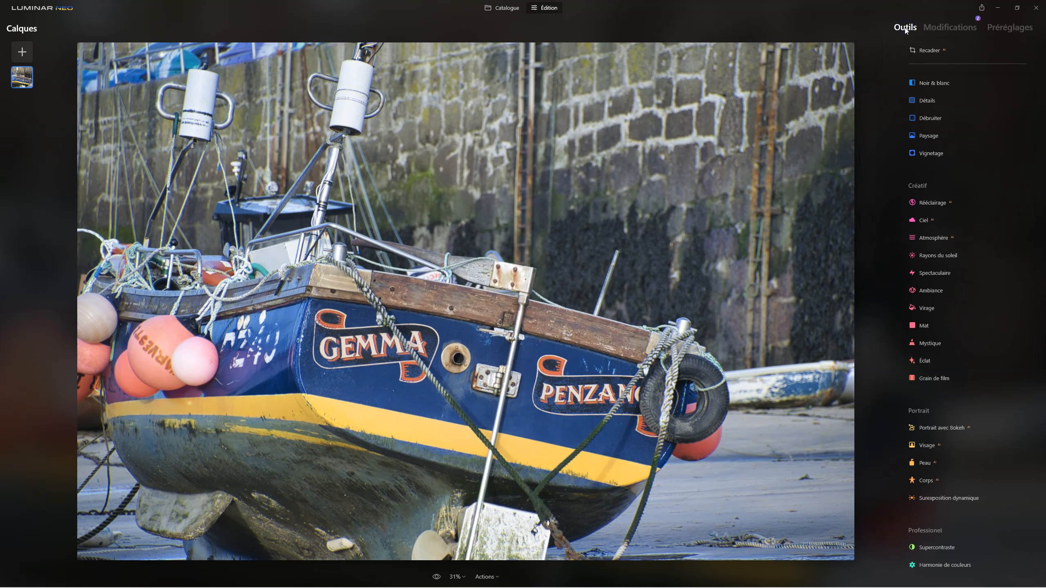
left_click(913, 300)
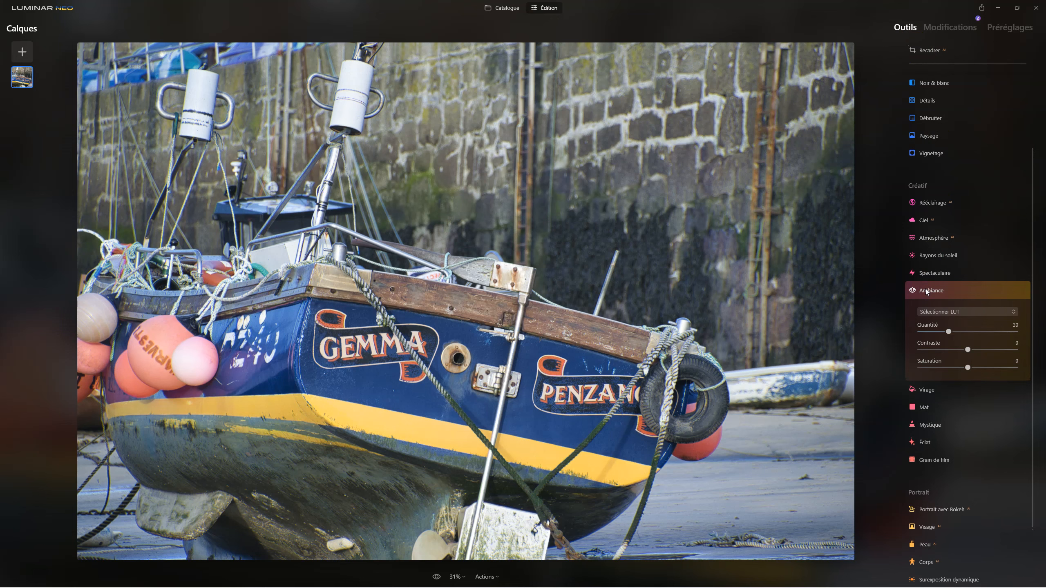
left_click(957, 311)
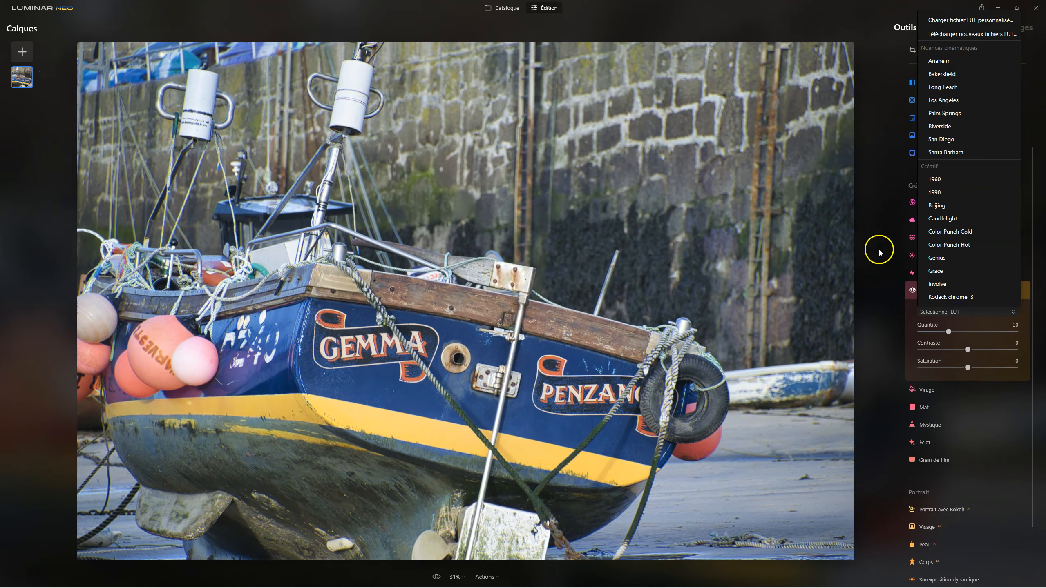
left_click(880, 252)
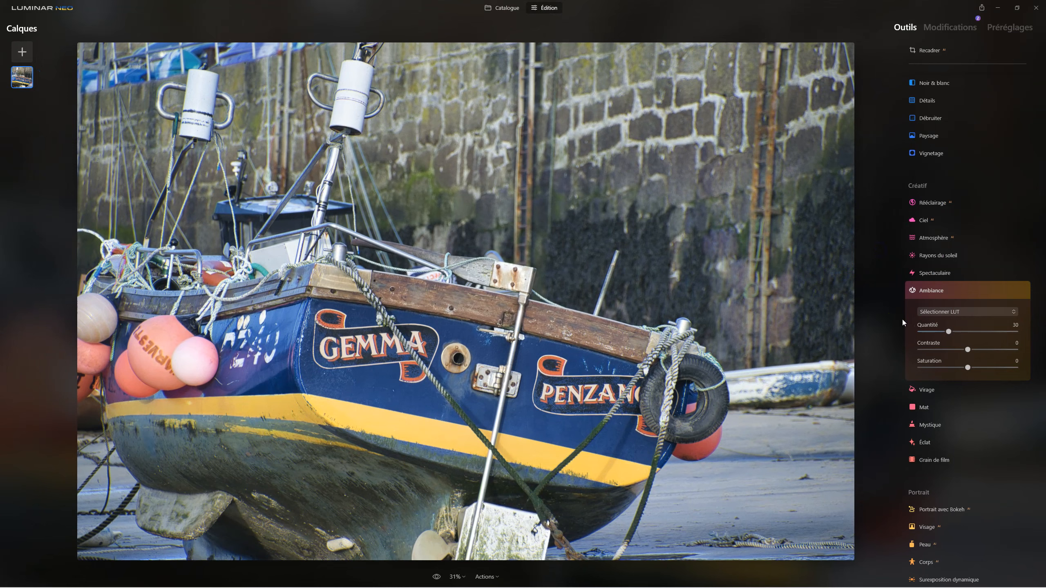
- Switch to Firefox and open the Packs page of the photography website
left_click(613, 579)
scroll(865, 174, "down", 2)
scroll(869, 180, "up", 2)
left_click(557, 96)
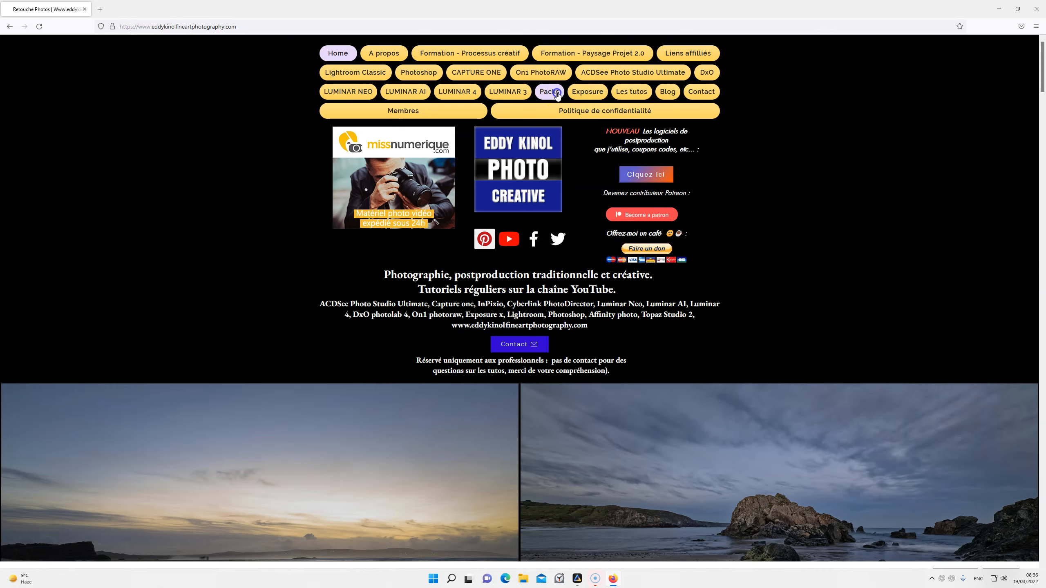
- Look through the free packs page, examining the downloadable LUT, sky, preset and style packs down to the most recent entries
scroll(803, 235, "down", 10)
scroll(778, 226, "down", 10)
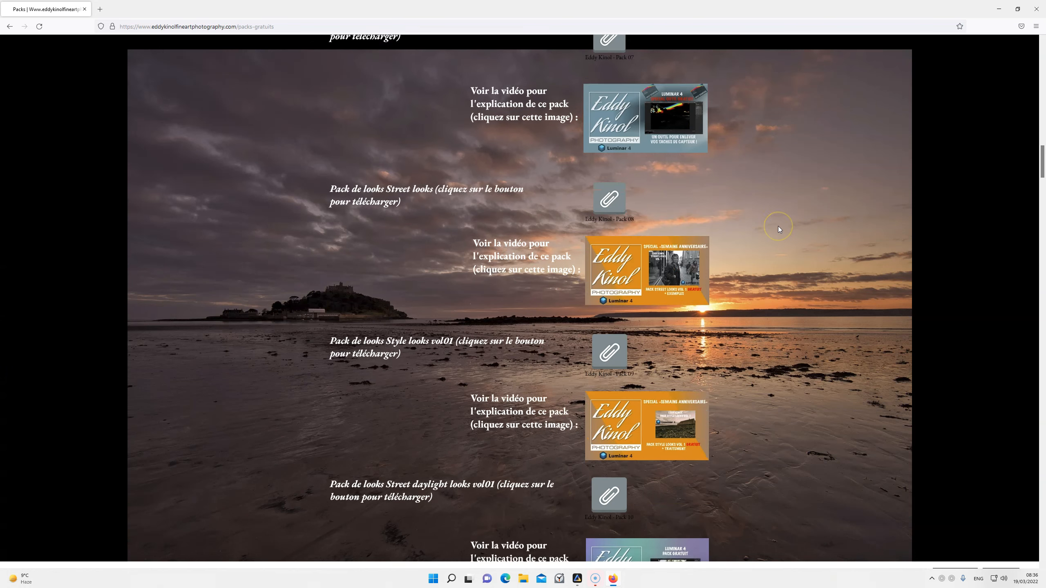
scroll(778, 226, "down", 9)
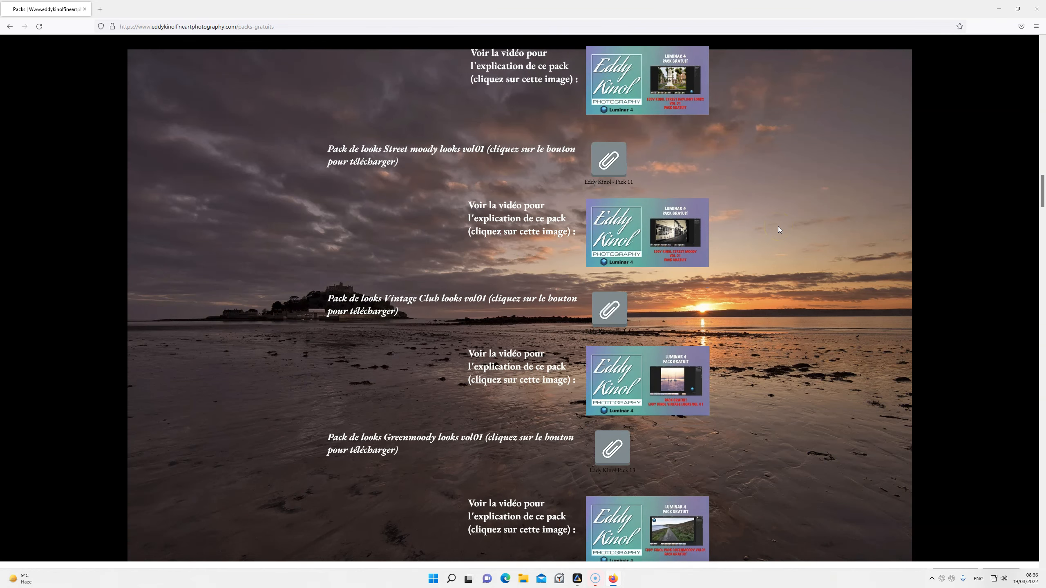
scroll(778, 226, "down", 3)
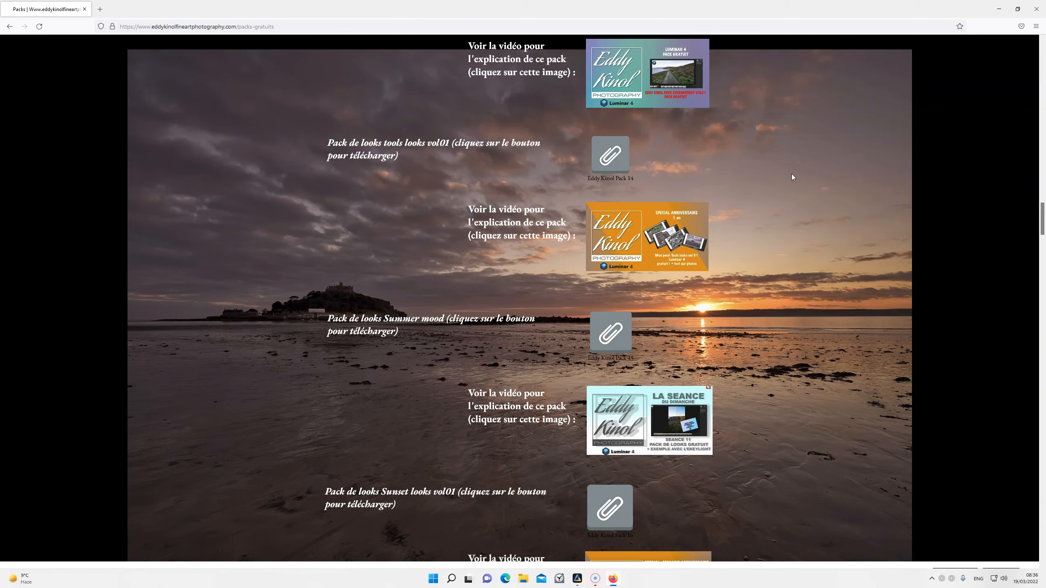
scroll(792, 176, "down", 8)
scroll(792, 174, "down", 6)
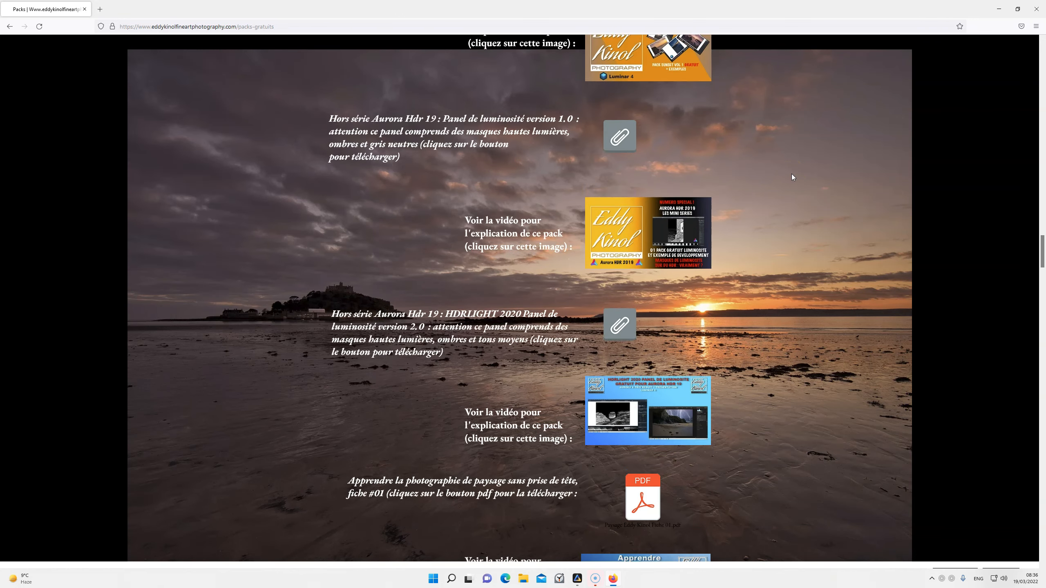
scroll(793, 178, "down", 3)
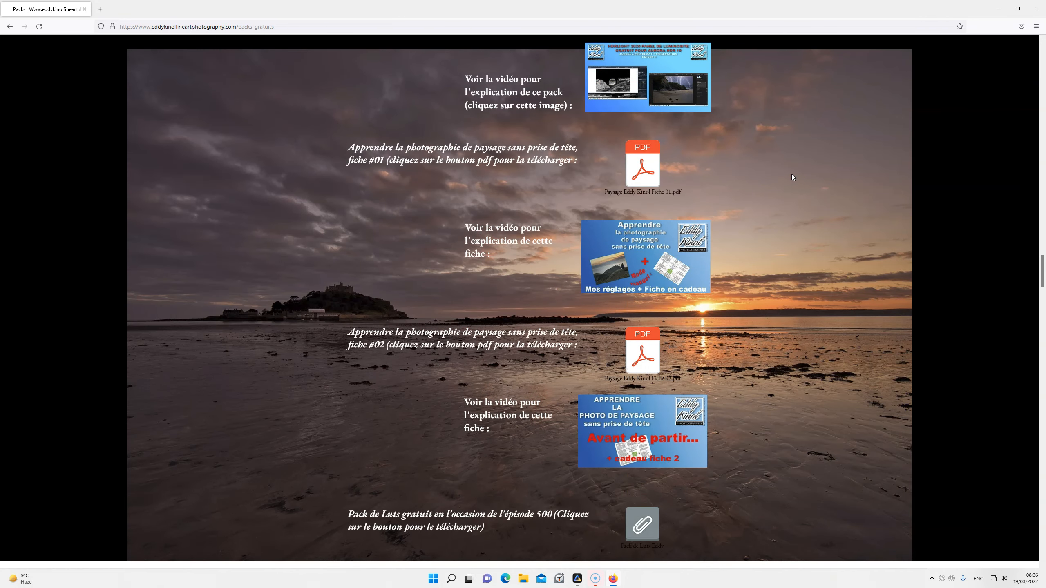
scroll(794, 177, "down", 6)
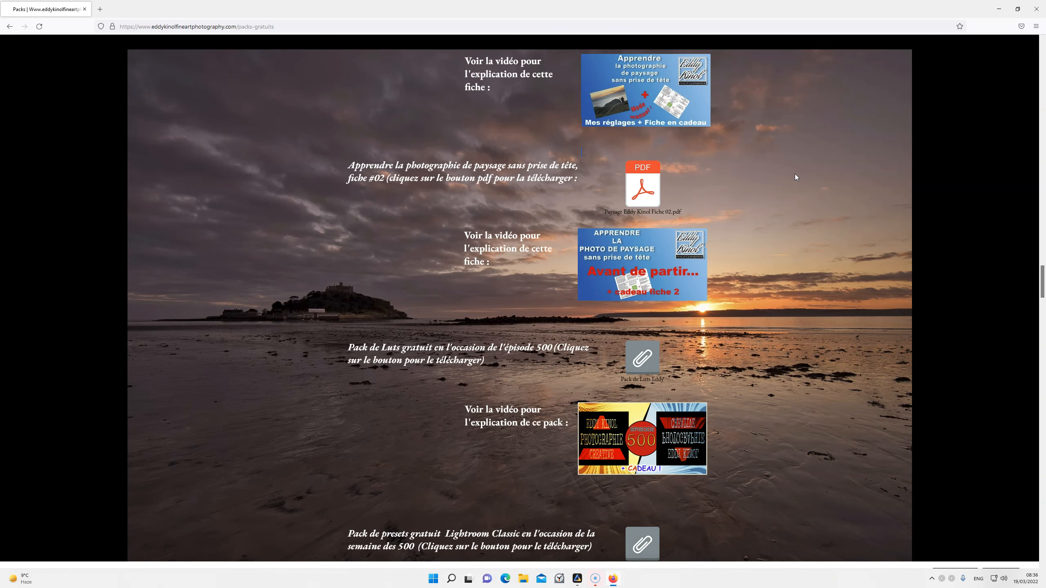
scroll(795, 173, "down", 9)
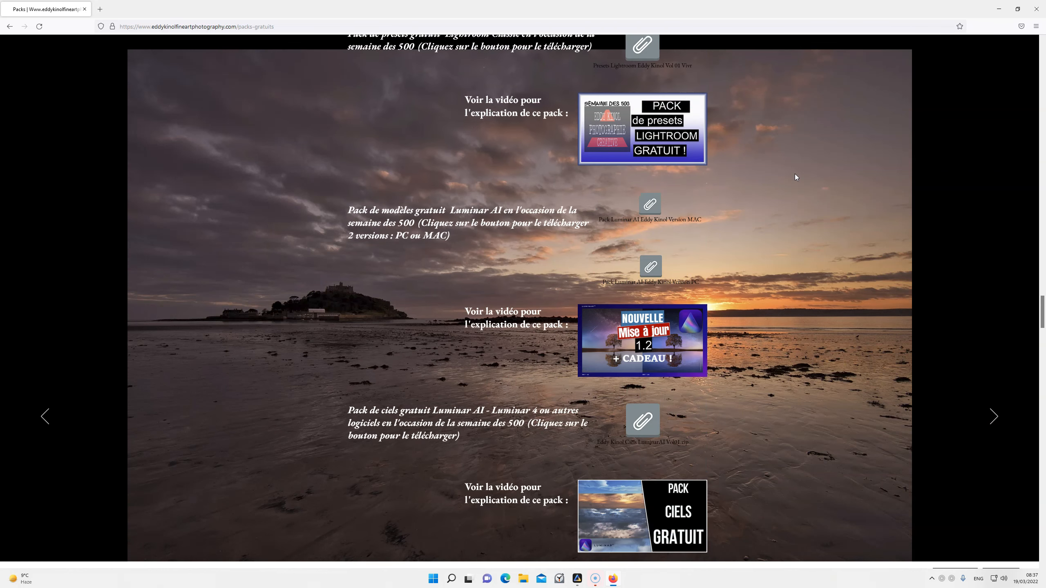
scroll(794, 174, "down", 2)
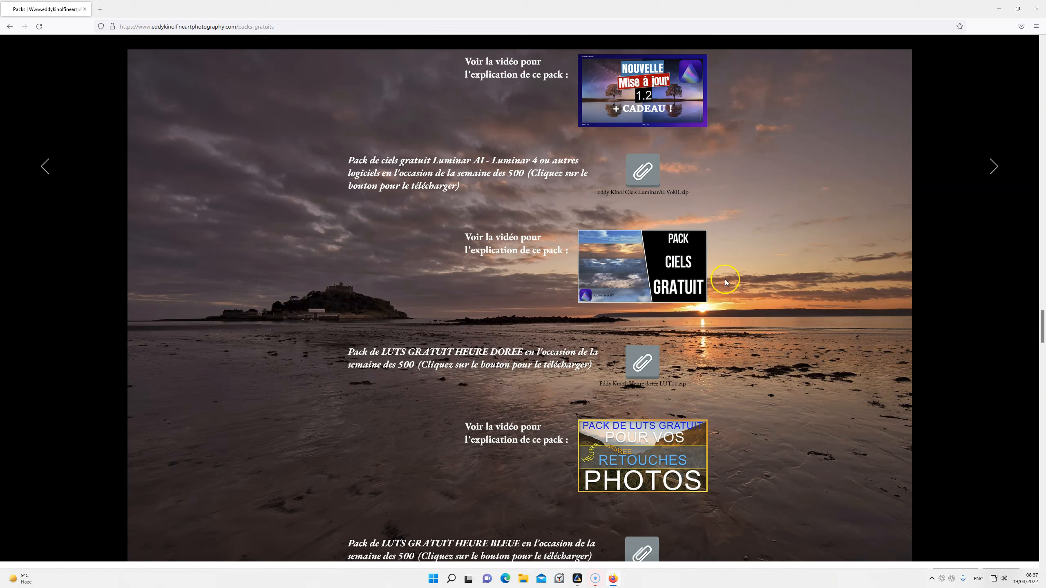
scroll(793, 264, "down", 3)
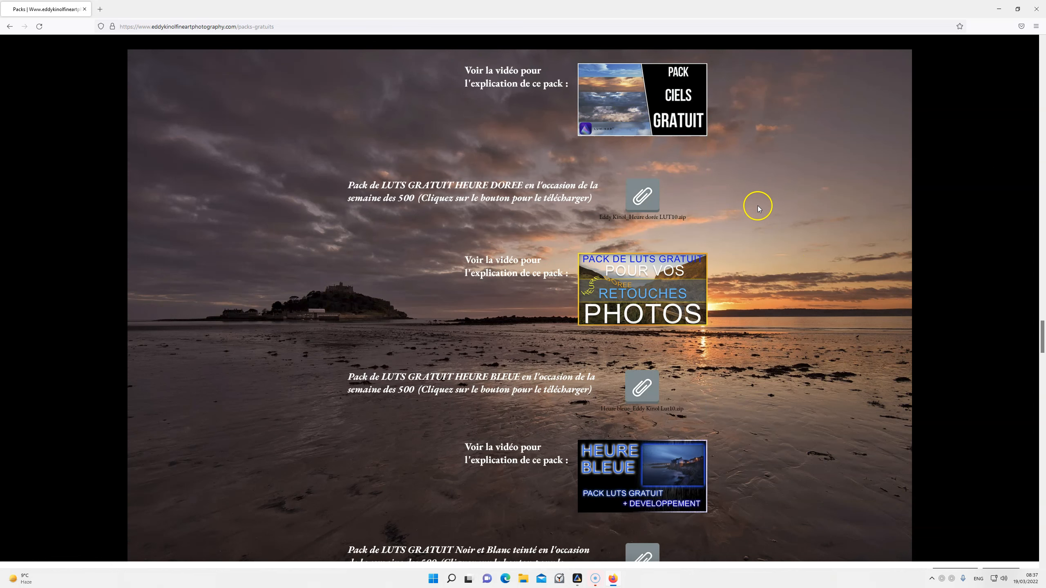
scroll(756, 202, "down", 2)
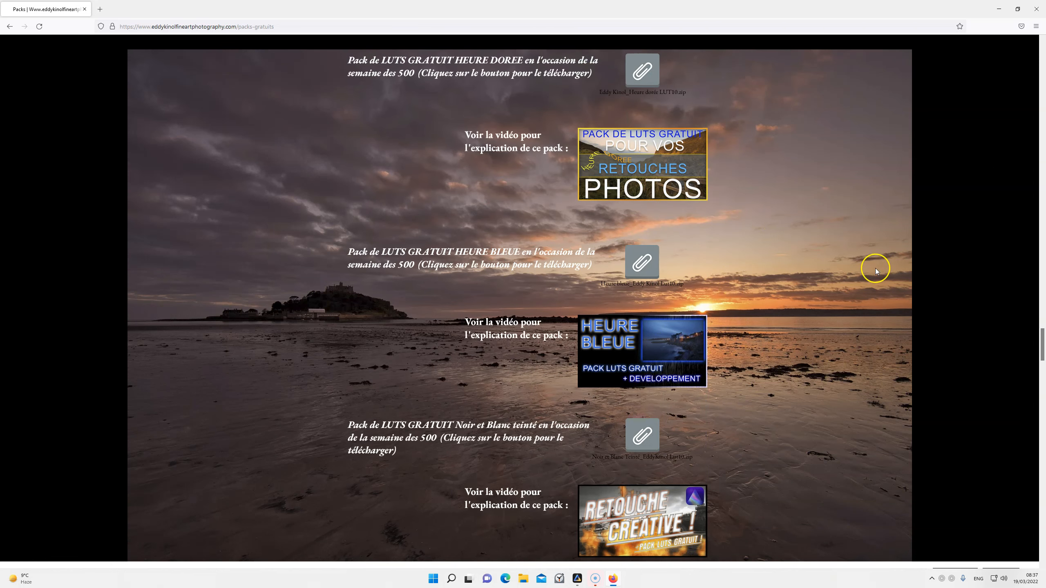
scroll(783, 260, "down", 6)
scroll(781, 260, "down", 4)
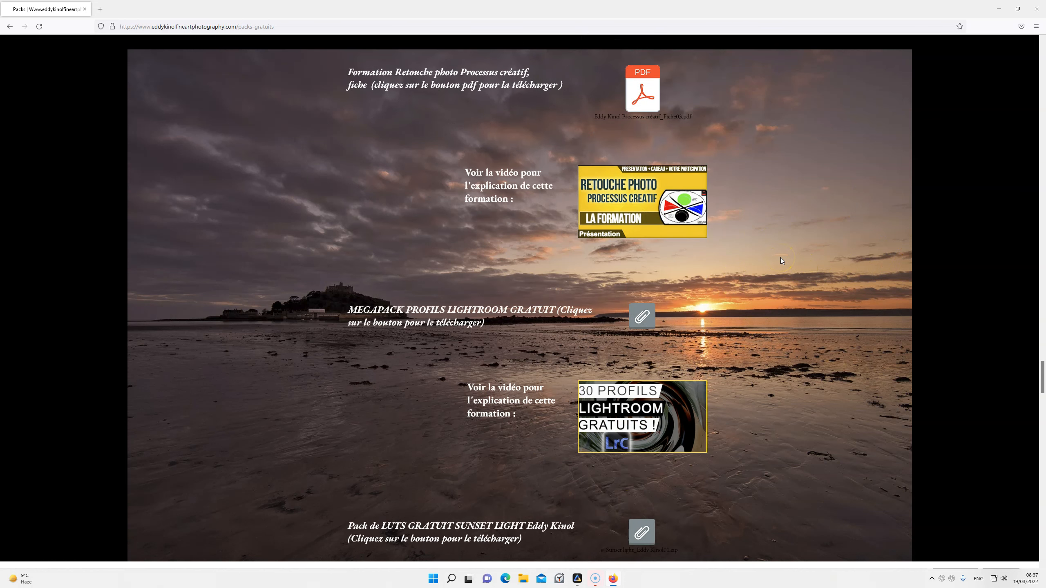
scroll(782, 259, "down", 3)
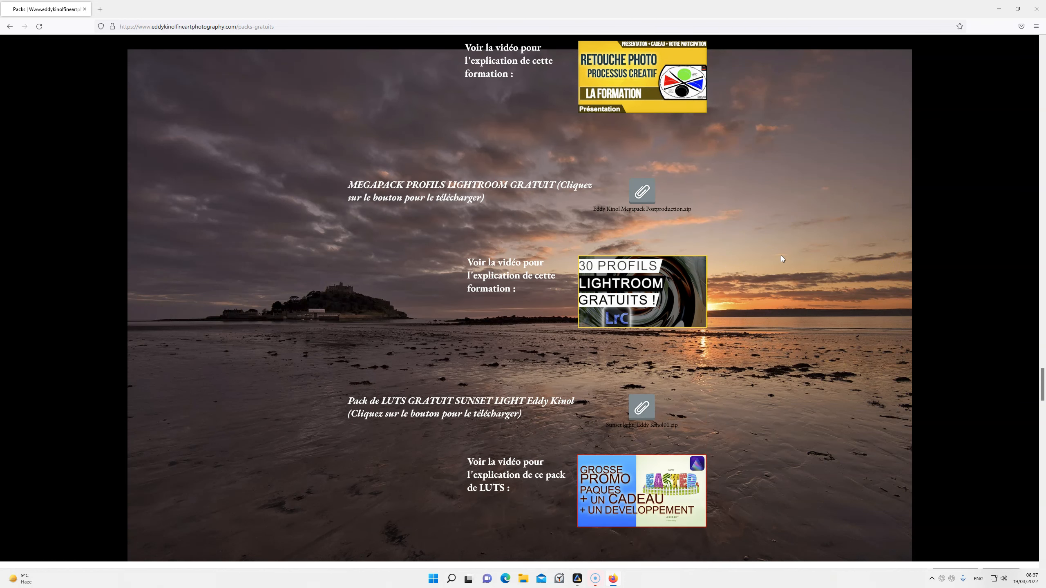
scroll(781, 257, "down", 4)
scroll(783, 256, "down", 4)
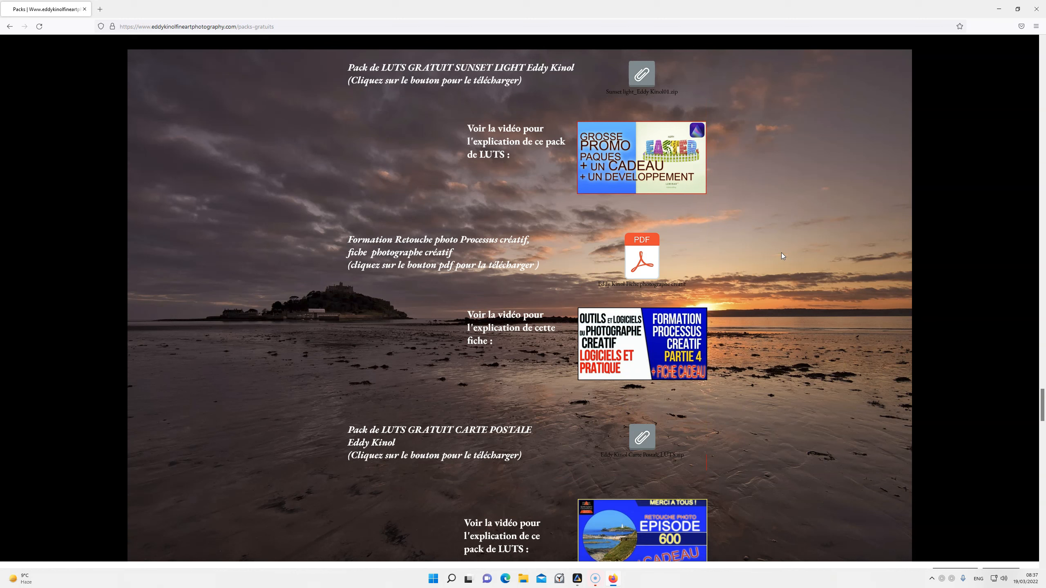
scroll(783, 255, "down", 4)
scroll(782, 255, "down", 4)
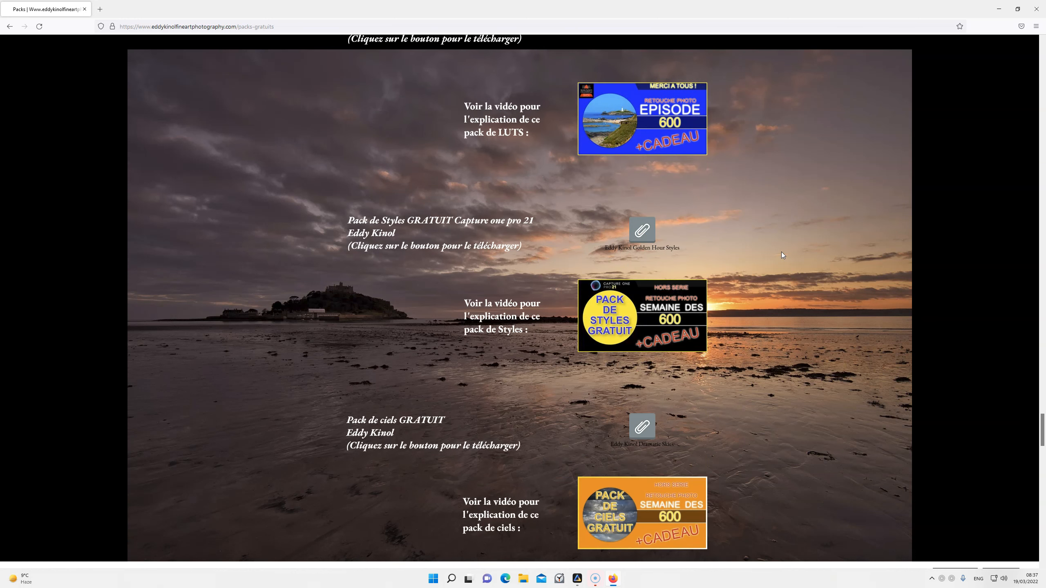
scroll(783, 250, "down", 4)
scroll(785, 249, "down", 3)
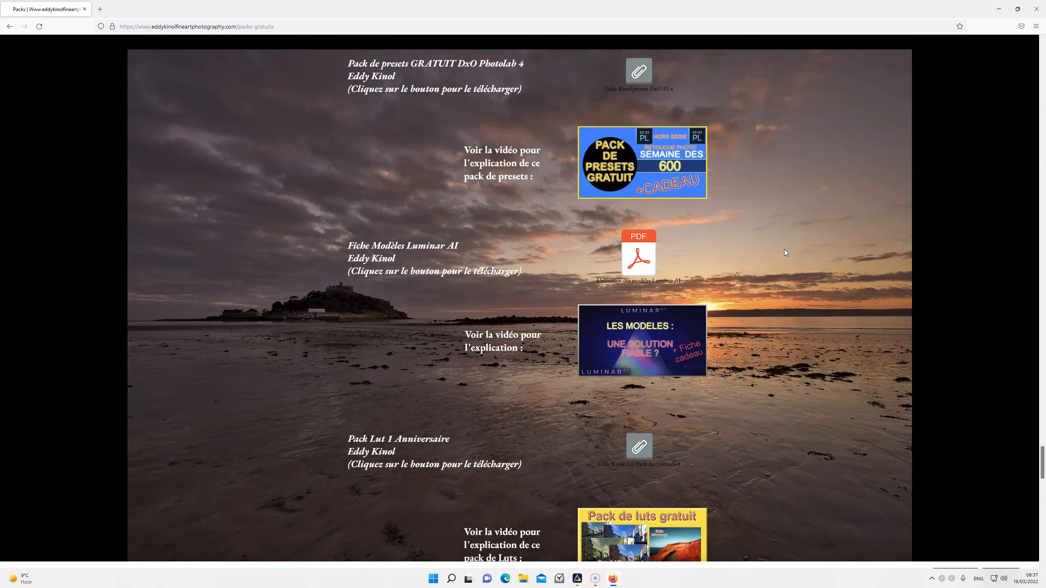
scroll(785, 250, "down", 3)
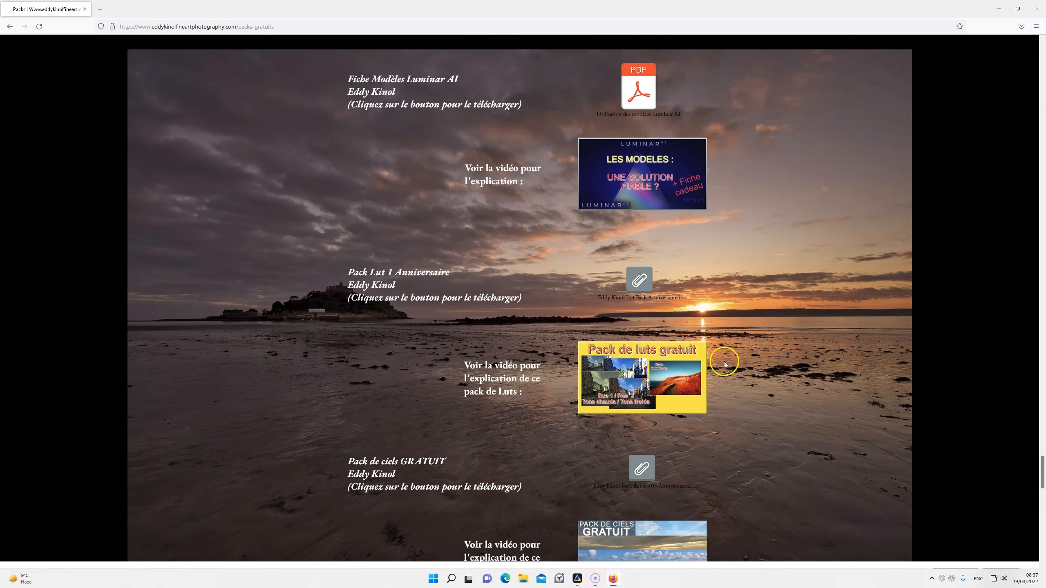
scroll(754, 349, "down", 3)
scroll(763, 349, "down", 13)
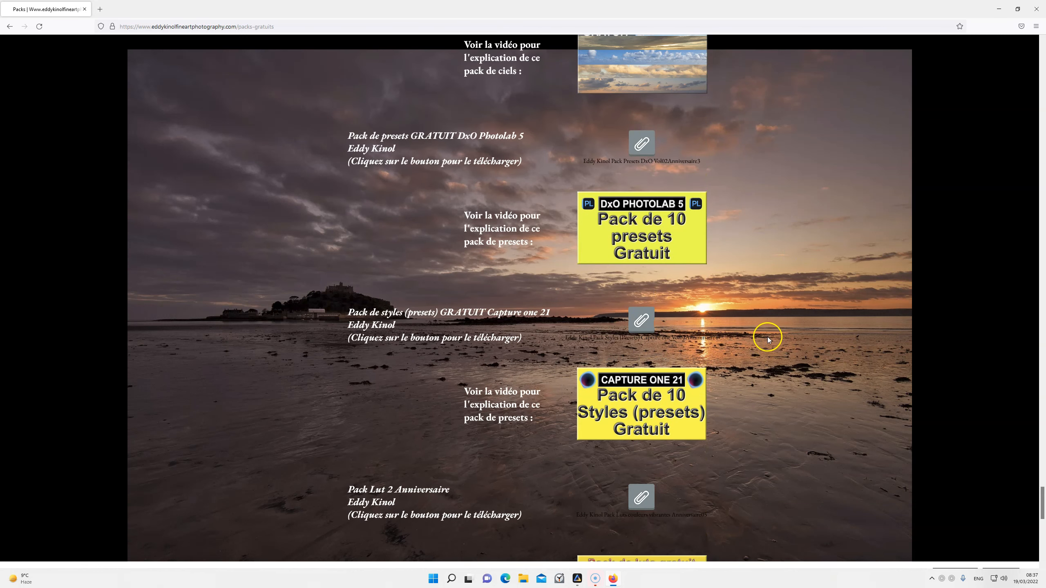
scroll(769, 336, "down", 2)
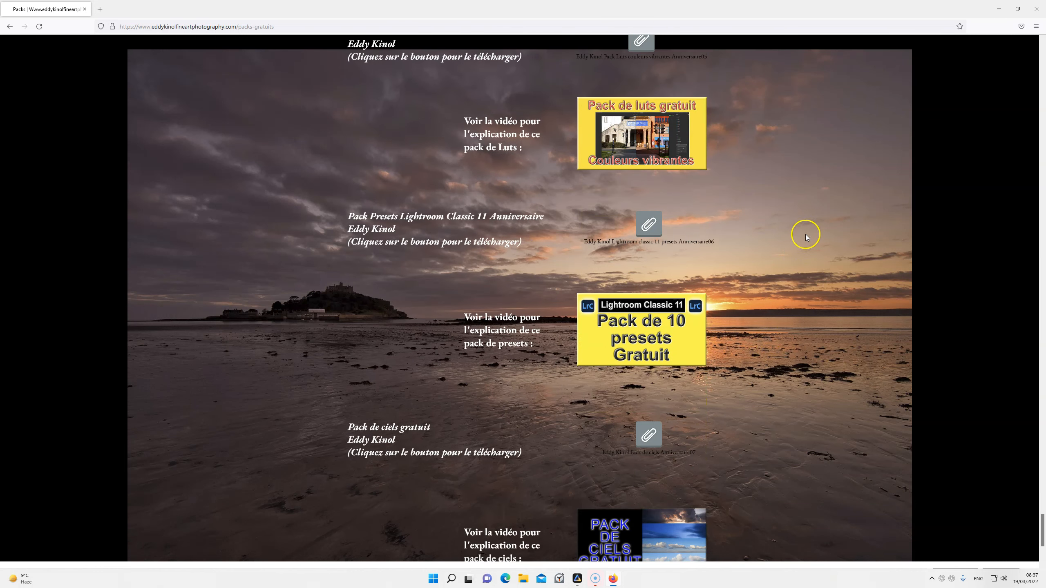
scroll(803, 233, "down", 4)
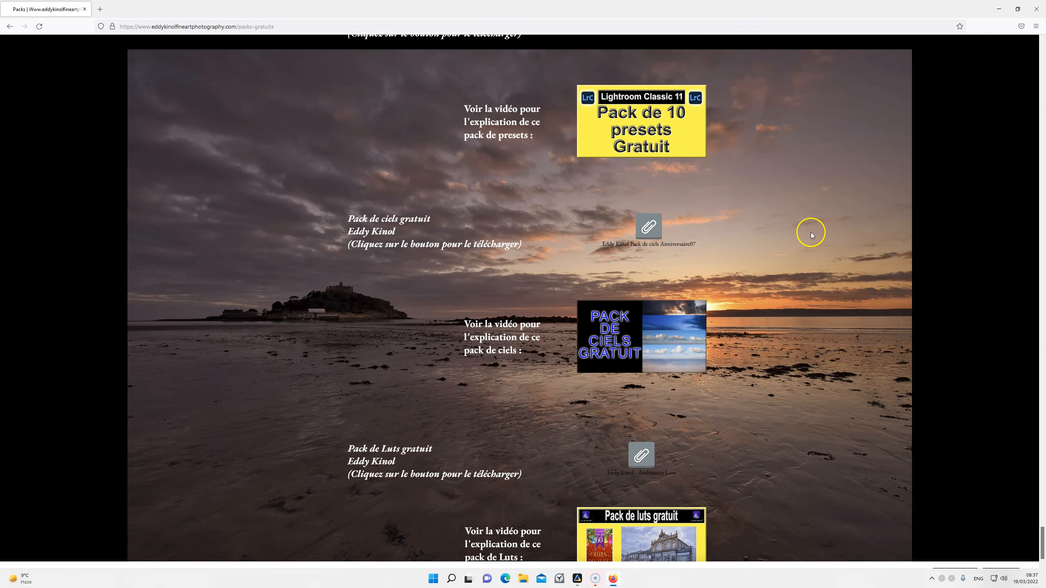
scroll(811, 235, "down", 3)
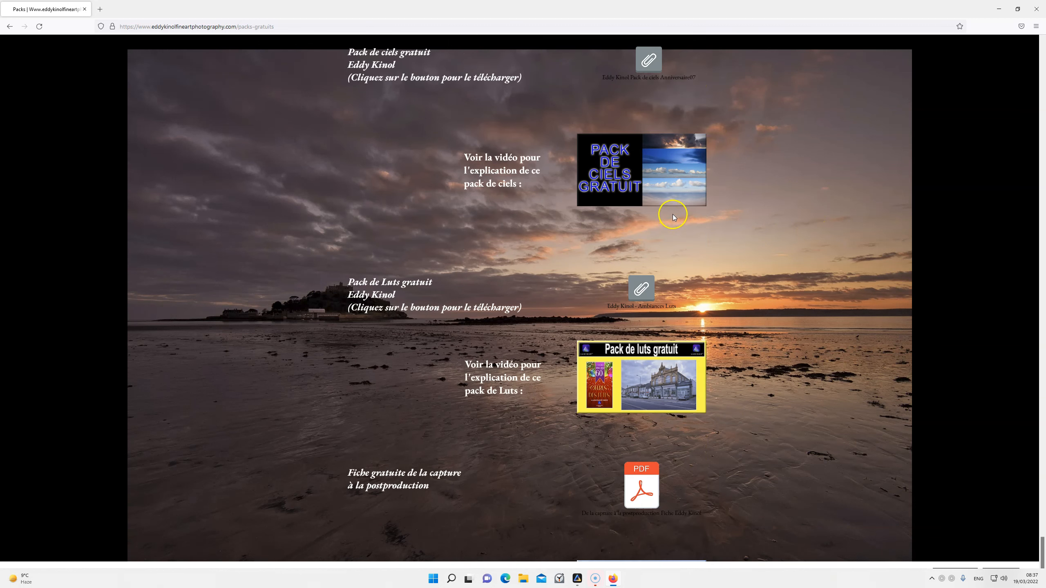
- Switch back to Luminar Neo and try the Los Angeles LUT, followed by Palm Springs, on the boat photo in Ambiance
left_click(999, 9)
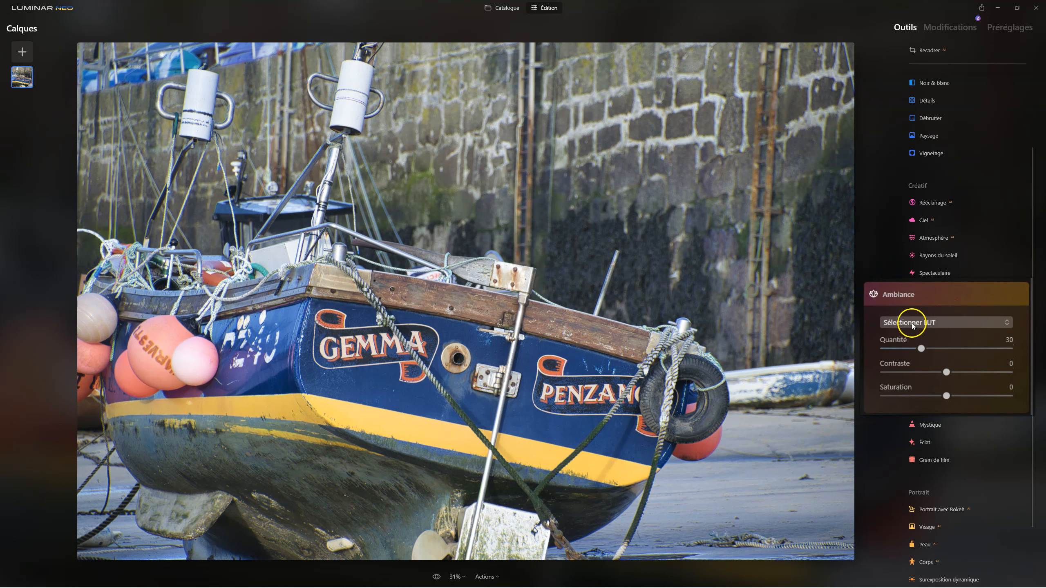
left_click(912, 323)
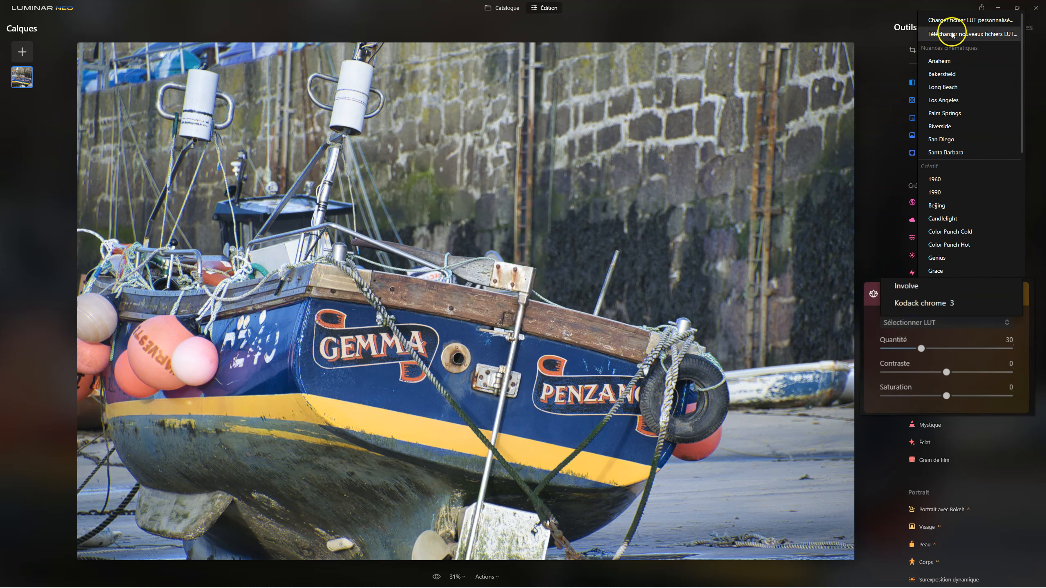
left_click(940, 101)
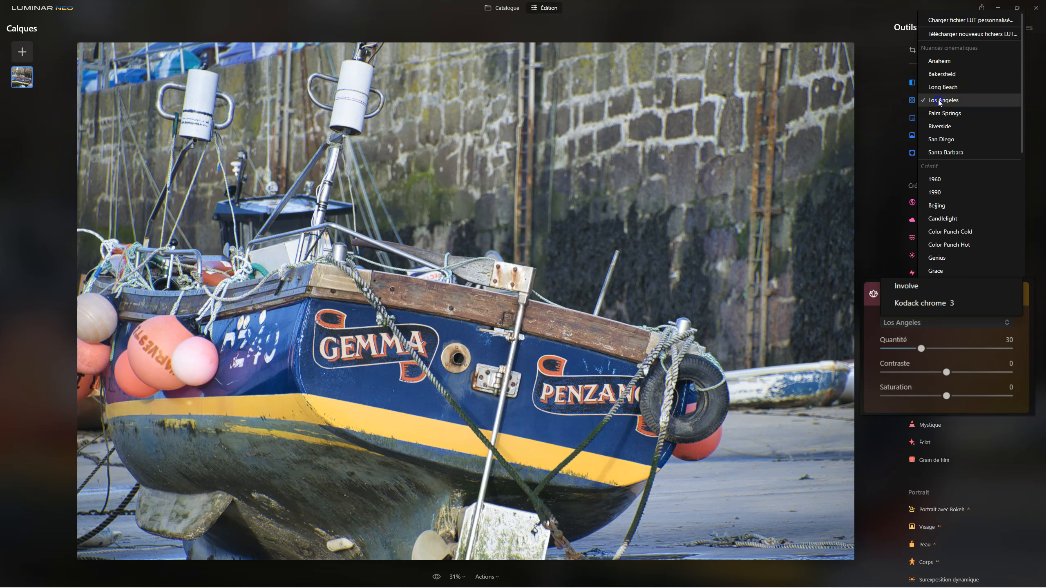
left_click(901, 320)
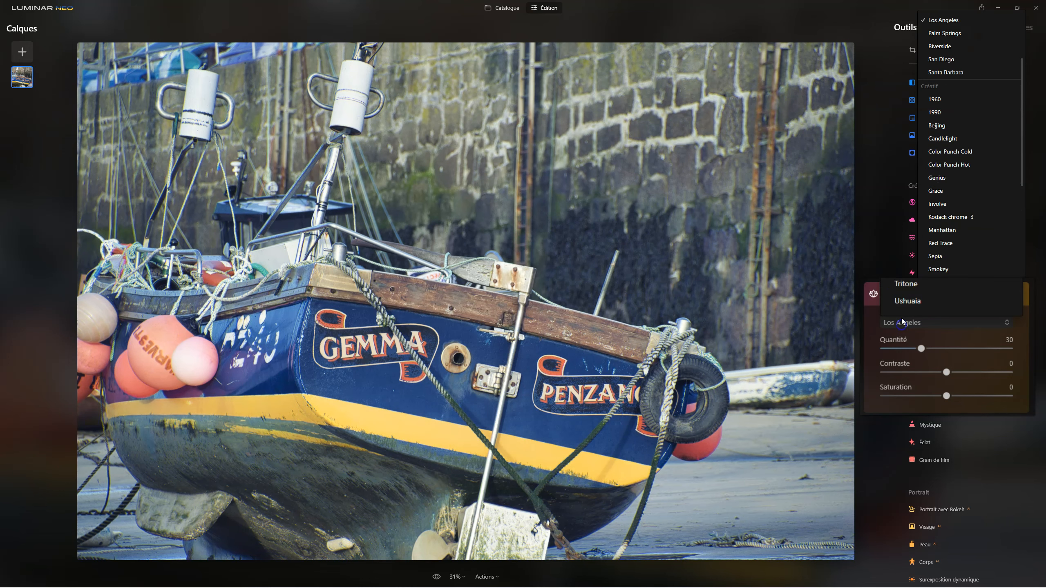
left_click(944, 34)
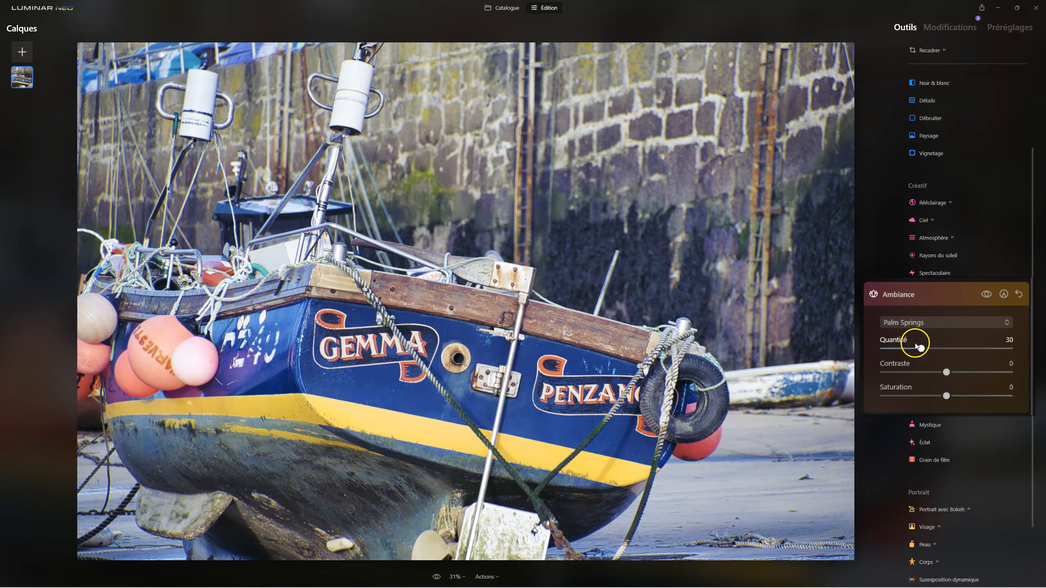
- Try Palm Springs with Quantité 79, Contraste 35 and Saturation -100, and return Saturation to 0 and Quantité to 30
left_click_drag(921, 349, 885, 349)
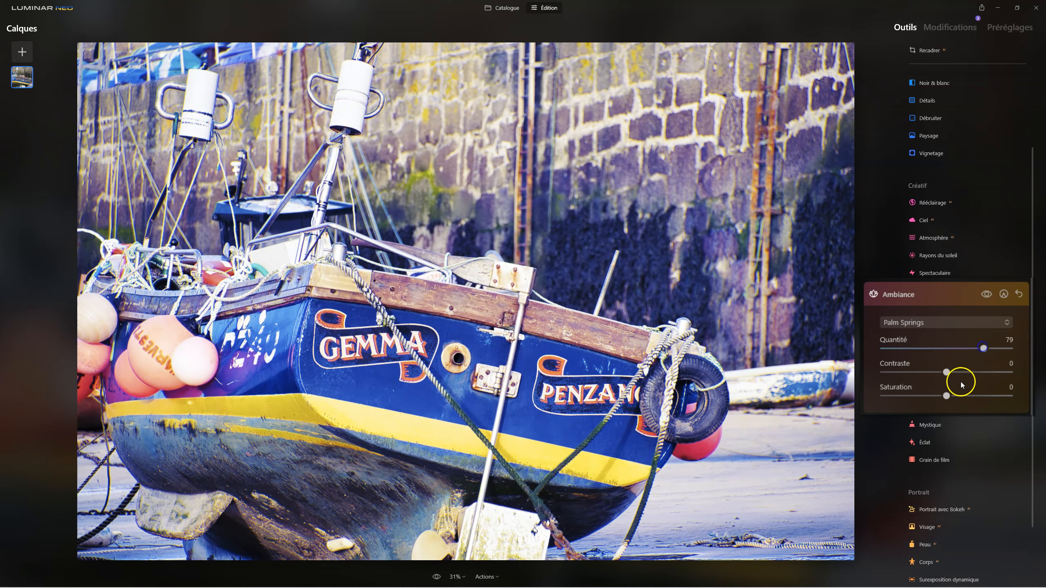
left_click_drag(947, 373, 882, 397)
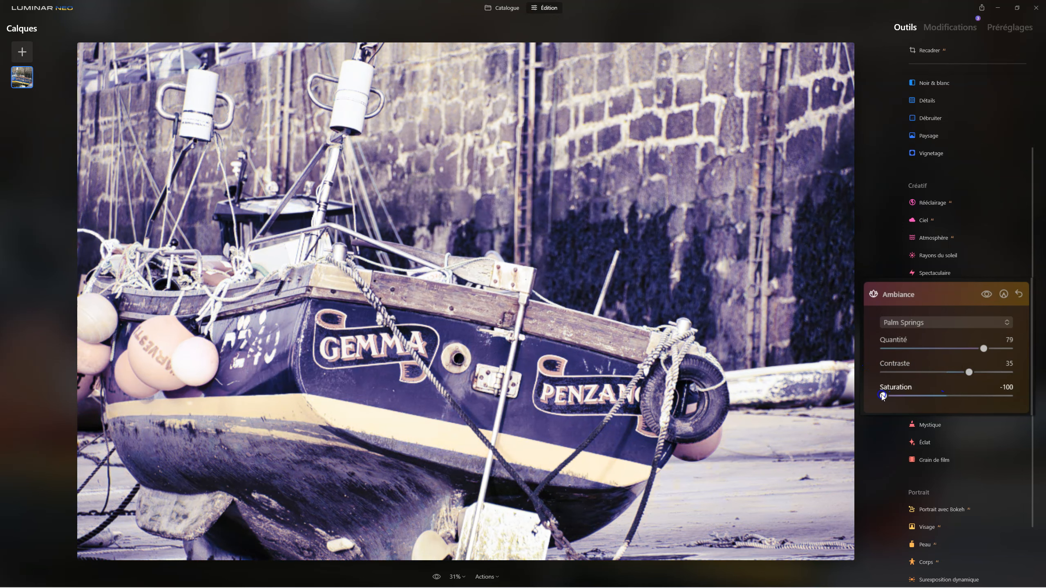
double_click(915, 395)
left_click_drag(984, 349, 923, 346)
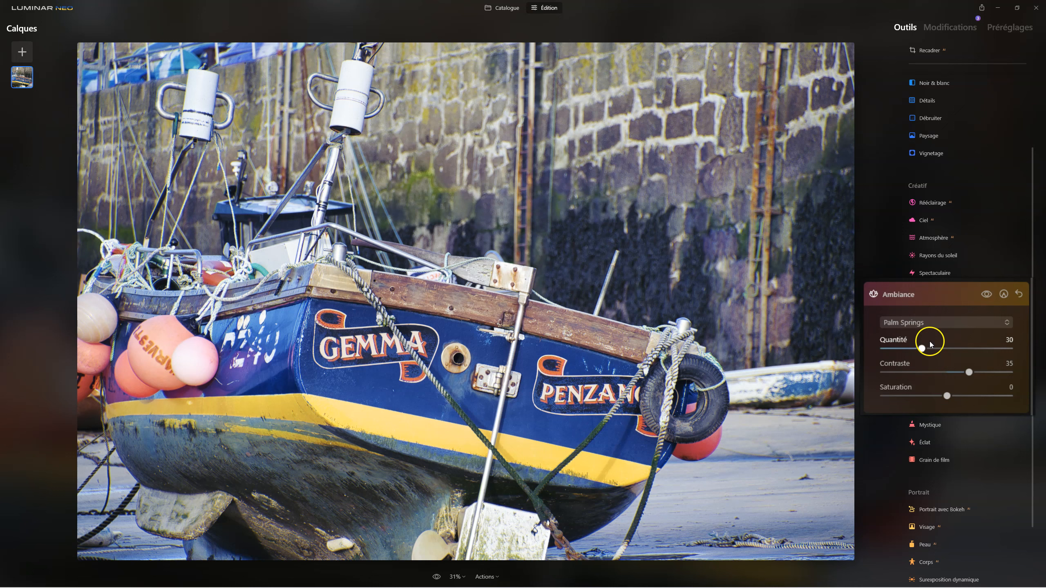
- Apply the Genius LUT to the boat photo with Quantité 60 and Contraste 53
left_click(930, 324)
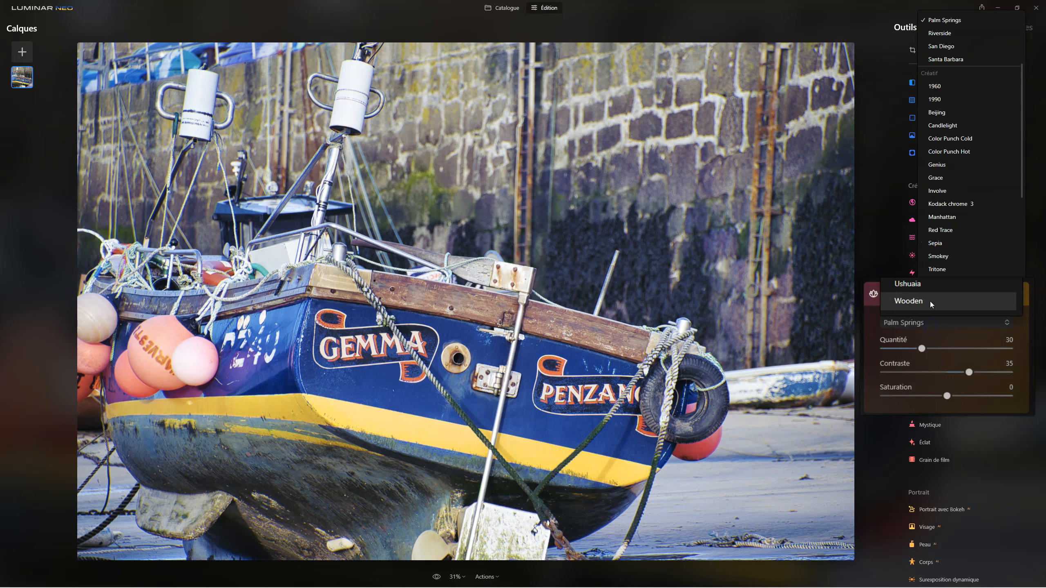
left_click(937, 164)
left_click_drag(923, 349, 980, 372)
- Try the London LUT, replace it with Maria, and adjust Maria's Quantité to about 47
left_click(953, 325)
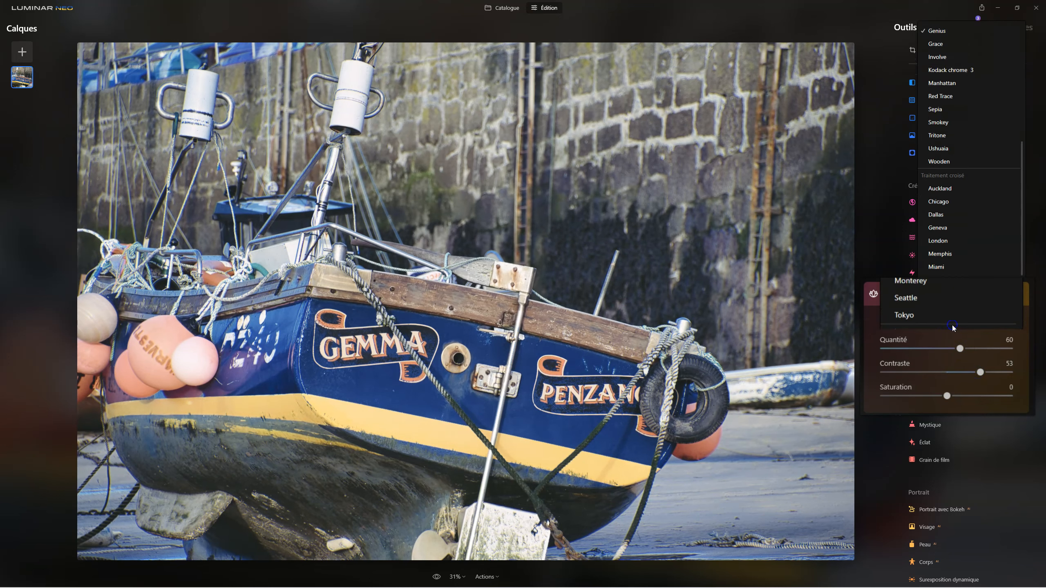
left_click(938, 239)
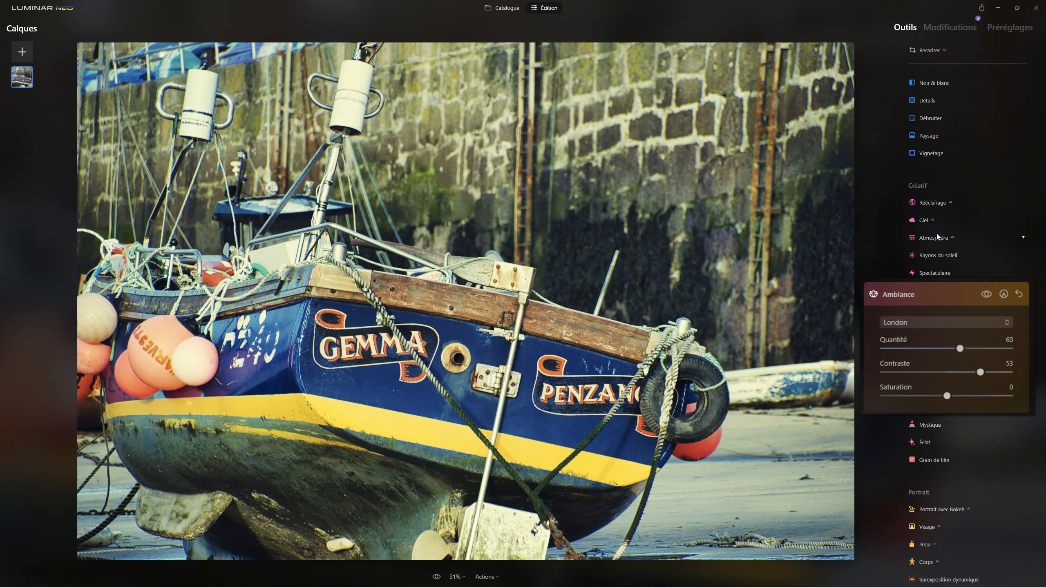
left_click(935, 322)
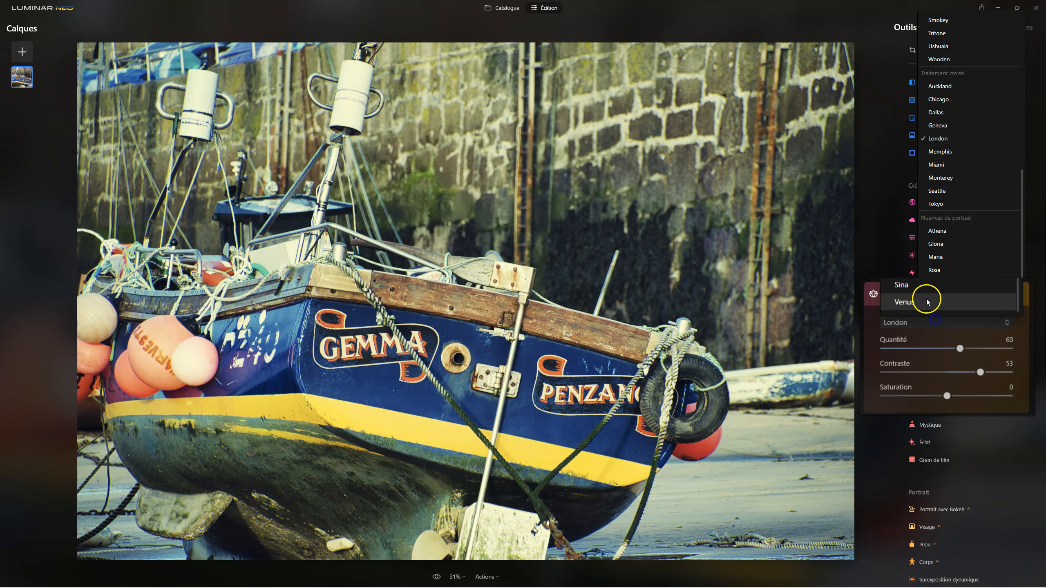
left_click(948, 255)
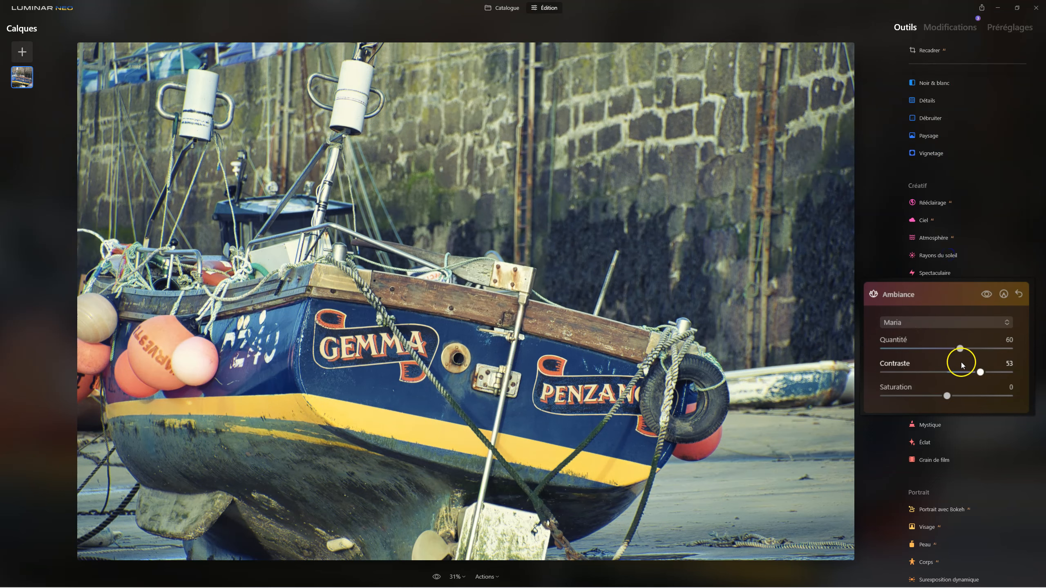
left_click_drag(960, 349, 988, 348)
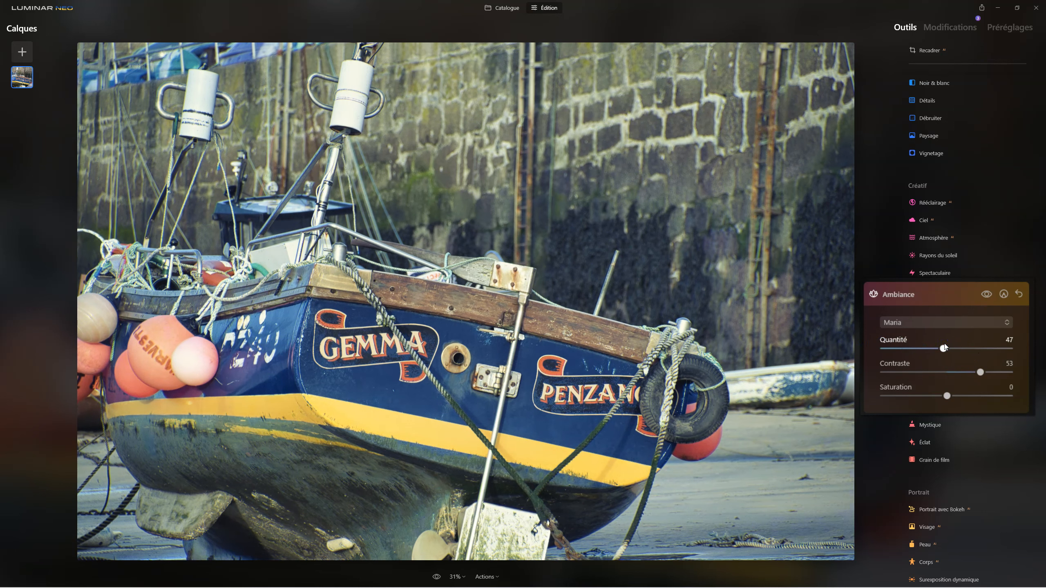
left_click(930, 338)
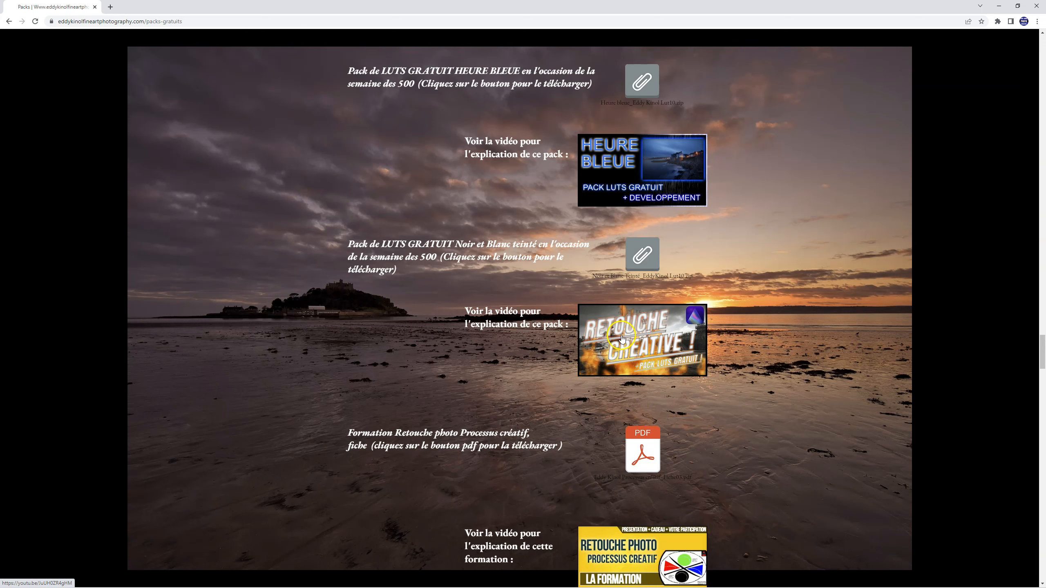
- Download the free tinted black-and-white LUT pack, extract its archive in the Downloads folder, and return to Luminar Neo
left_click(643, 256)
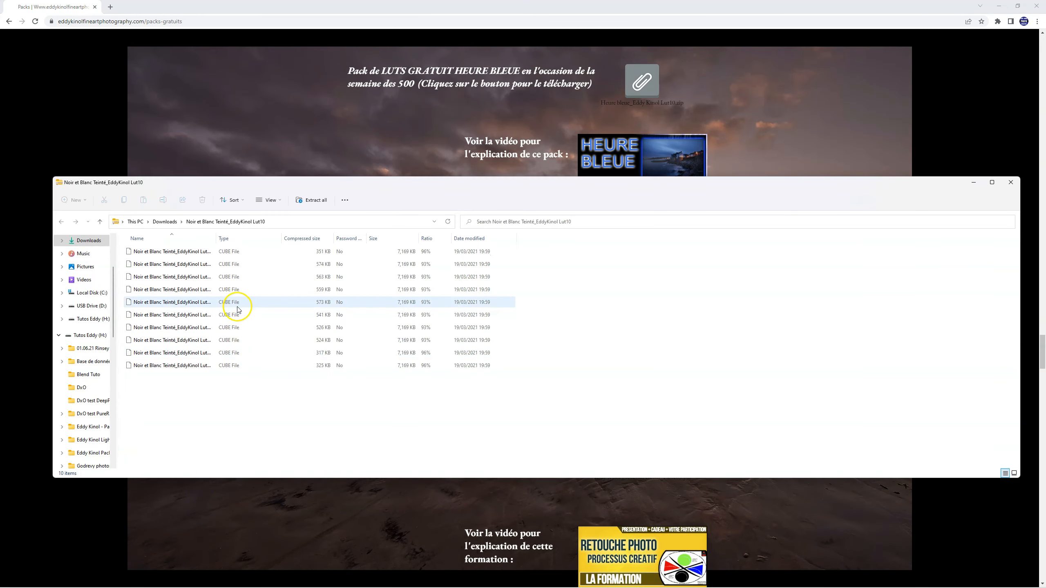
left_click(162, 224)
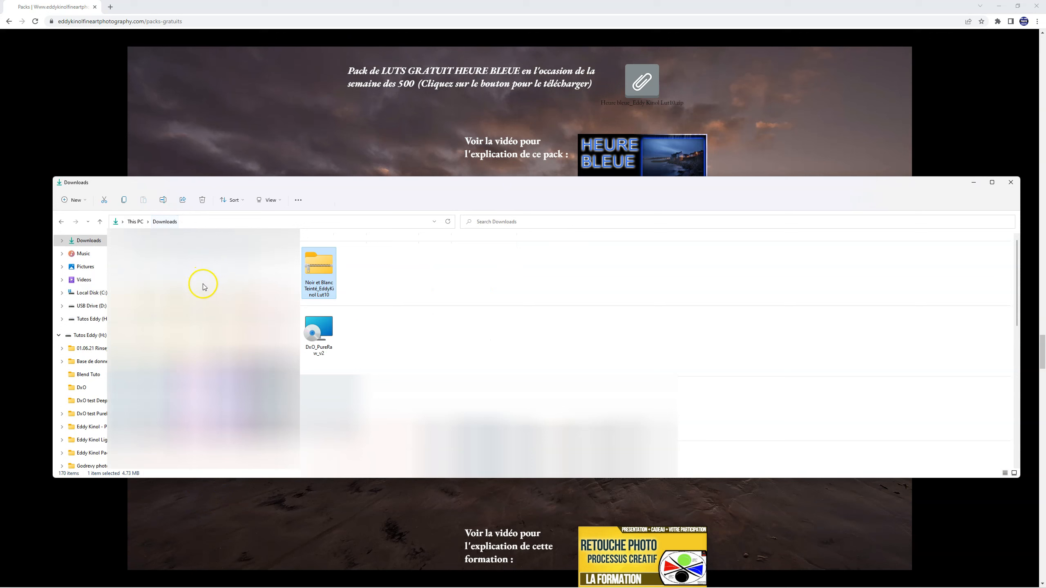
right_click(316, 273)
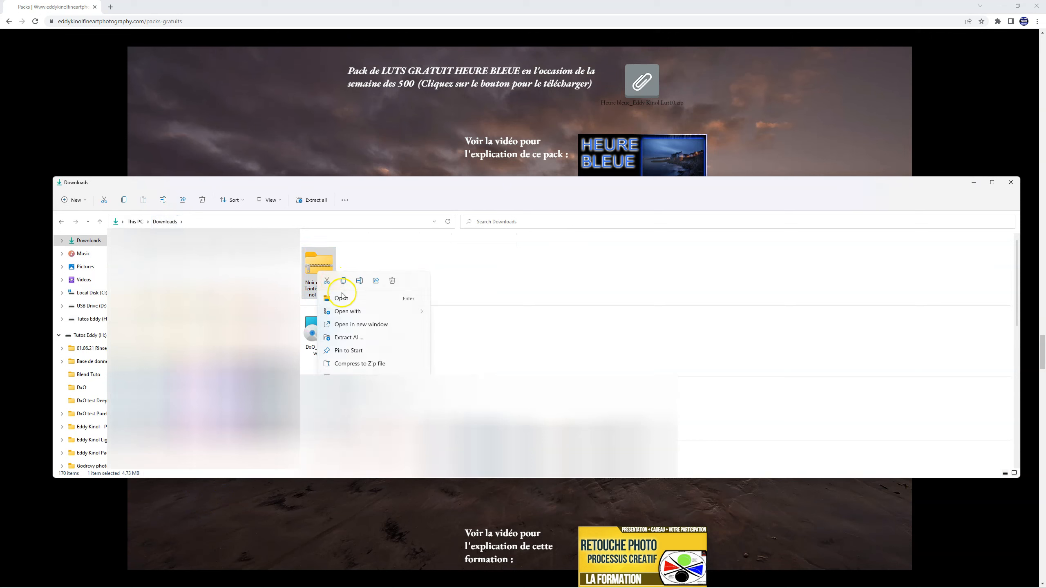
left_click(358, 342)
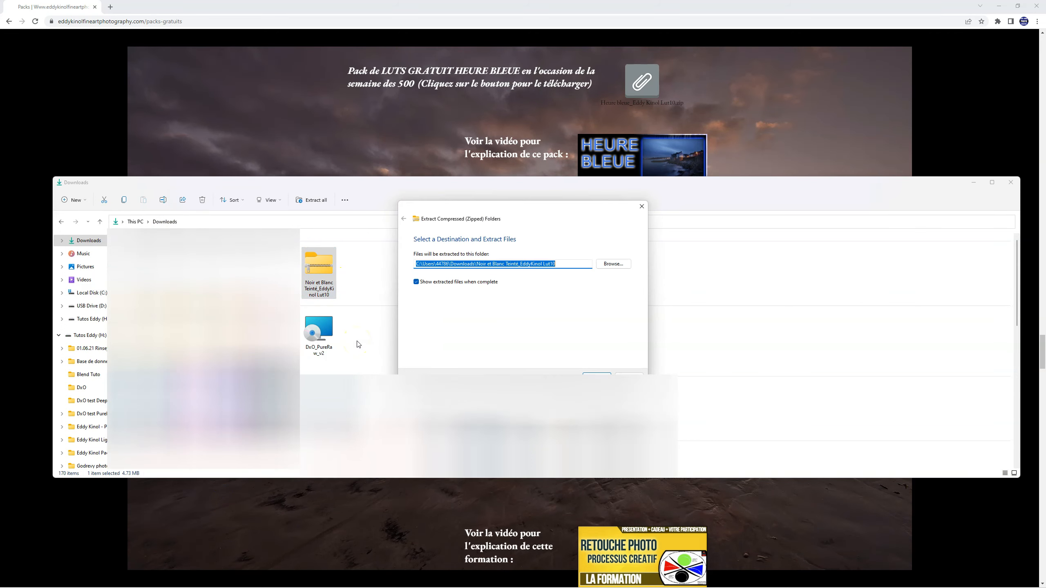
left_click(601, 381)
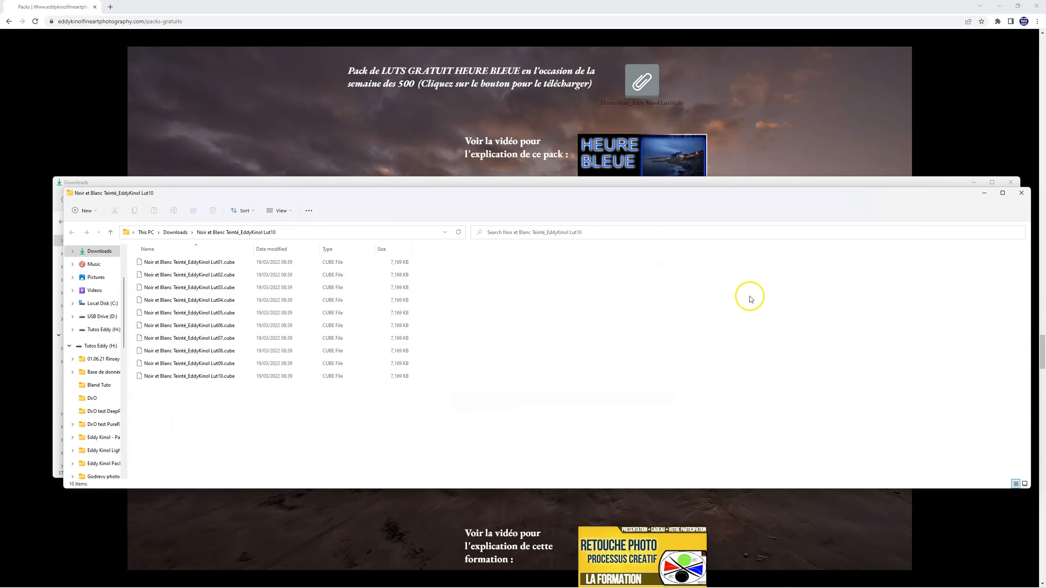
left_click(982, 191)
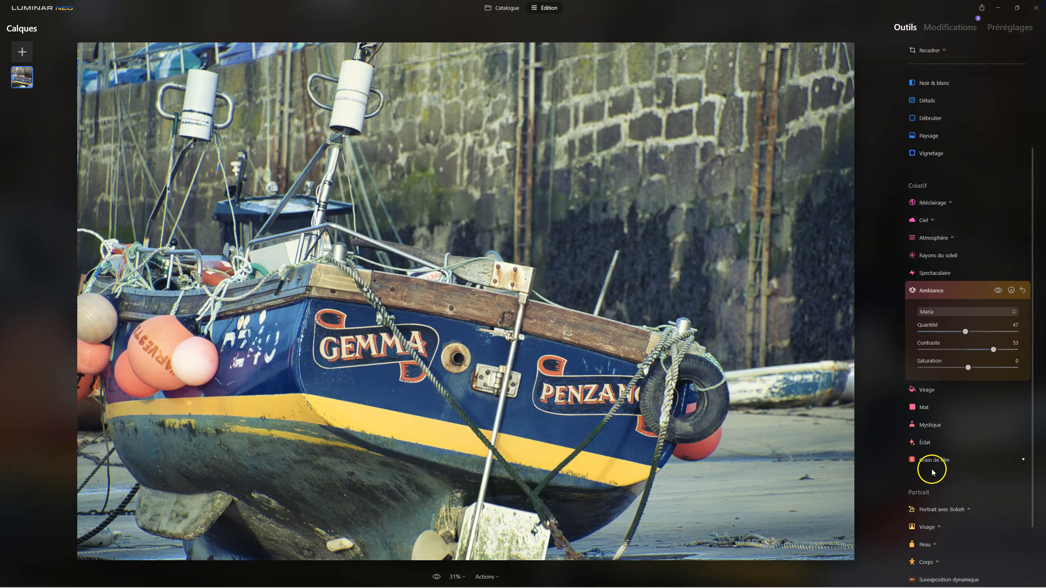
- Load Lut01 from the extracted Noir et Blanc Teinté pack as a custom LUT in Ambiance
left_click(943, 311)
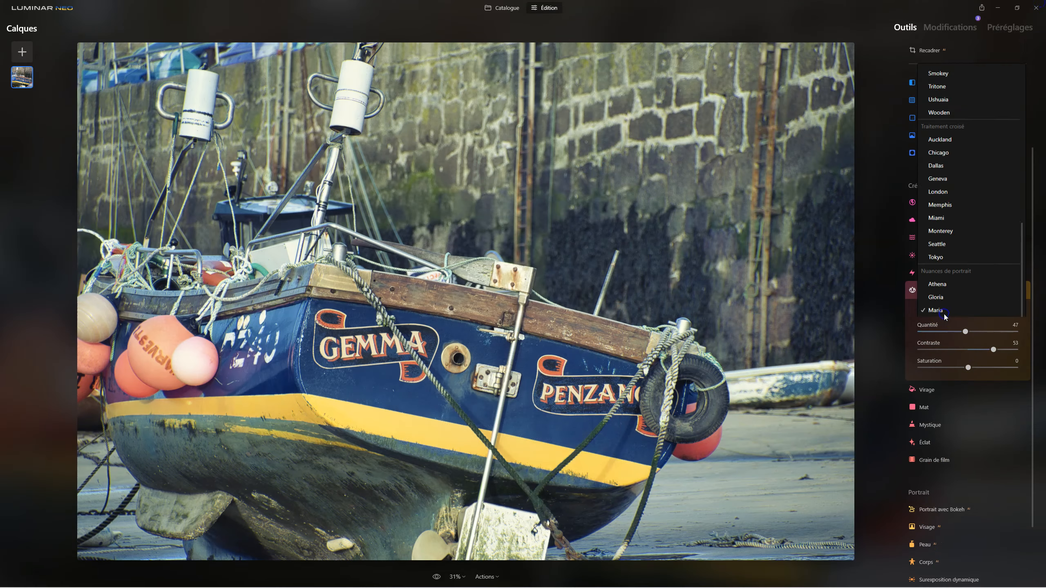
scroll(945, 76, "up", 10)
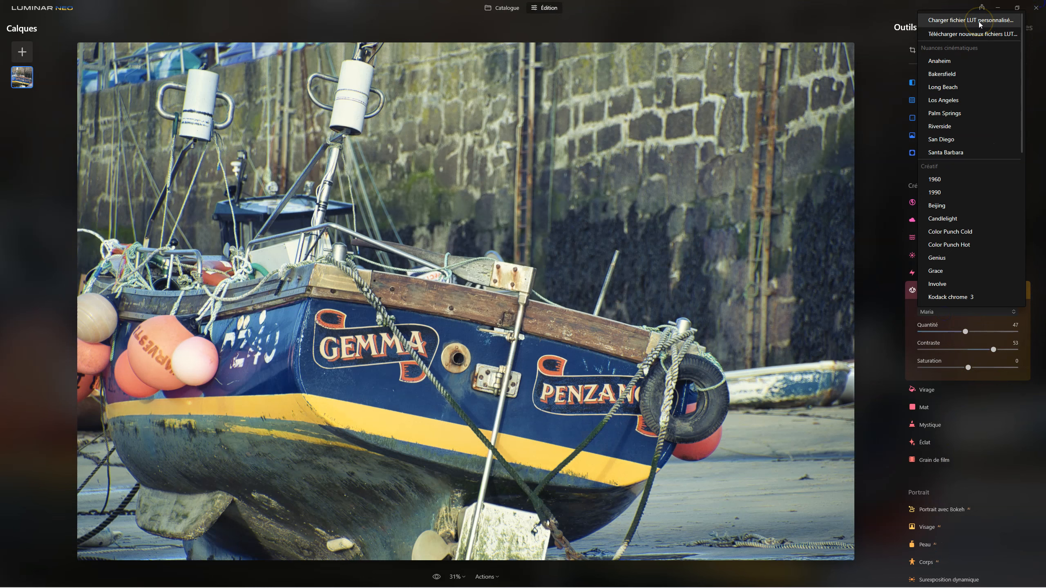
left_click(979, 21)
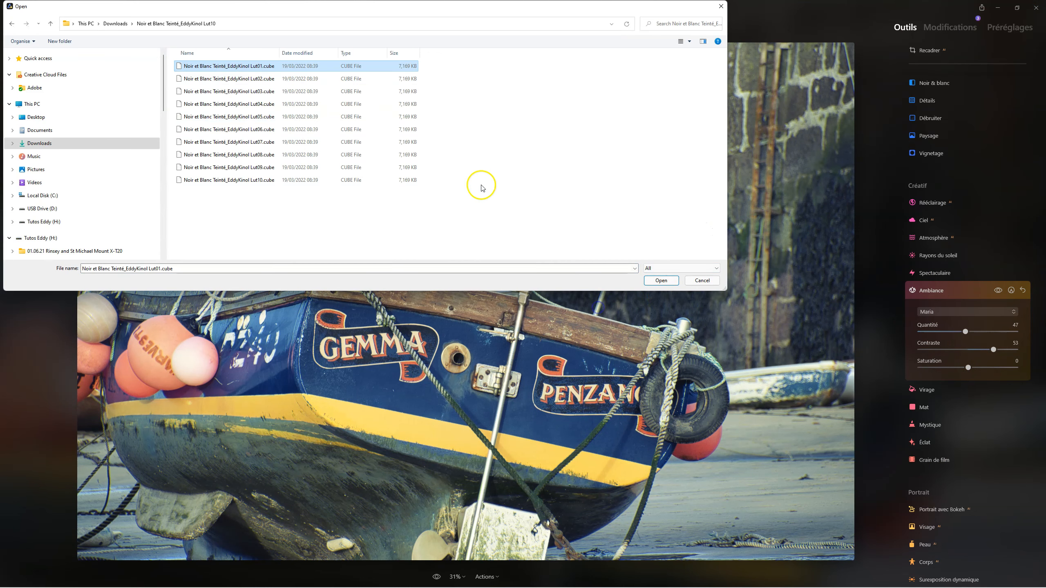
left_click(660, 281)
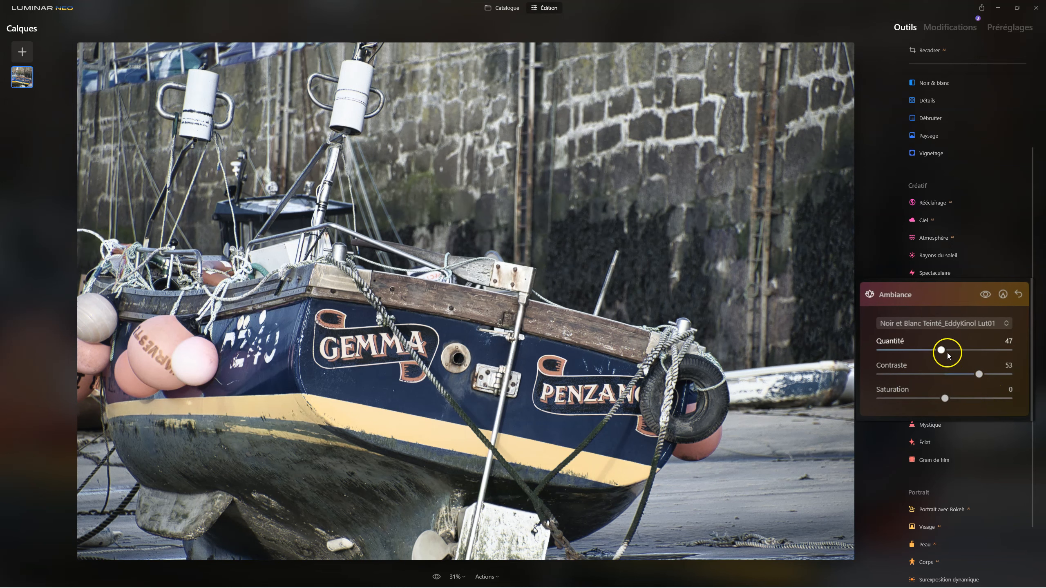
- Set Lut01's Quantité to 74 and Contraste to 0, and compare the boat photo with and without Ambiance
left_click_drag(948, 355, 980, 350)
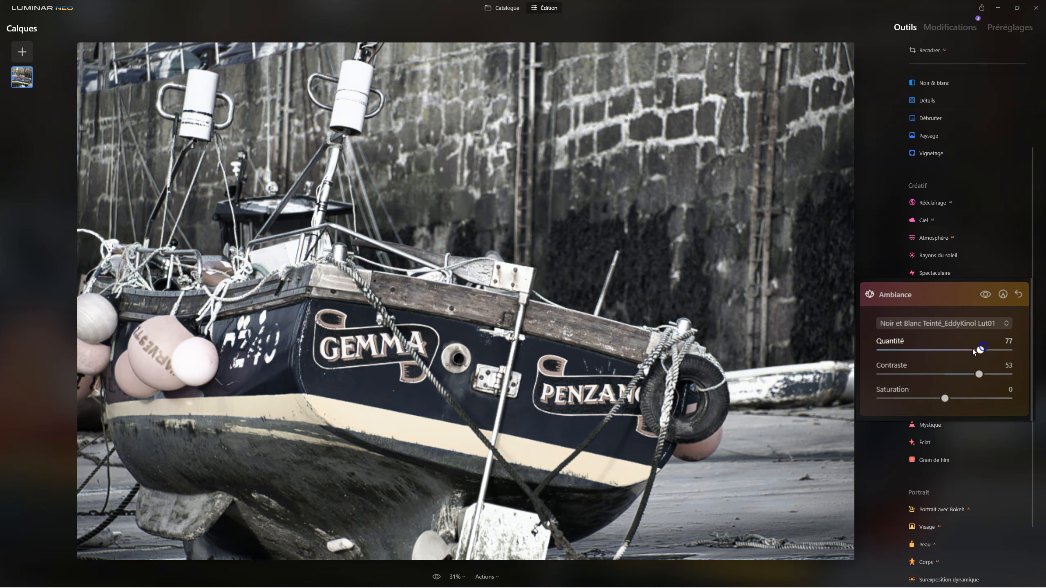
double_click(978, 374)
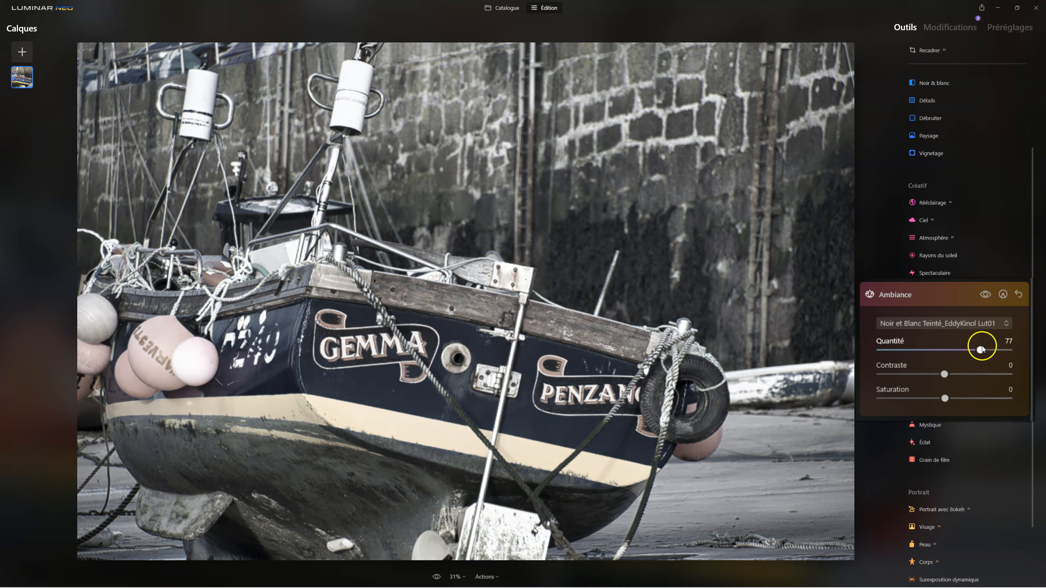
mouse_move(979, 349)
left_mouse_down()
mouse_move(869, 350)
mouse_move(975, 350)
left_mouse_up()
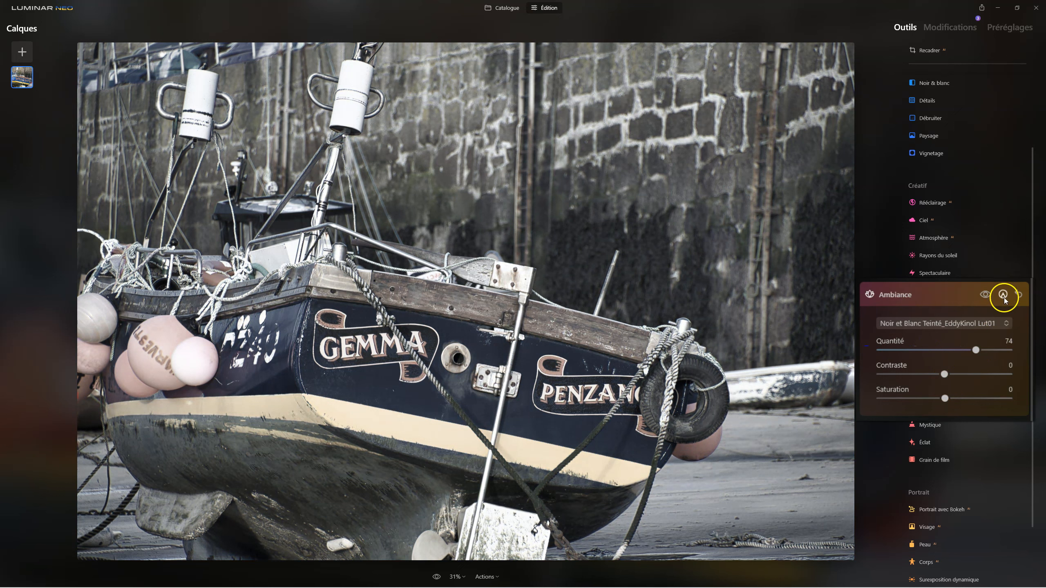
left_click(988, 296)
left_click(988, 295)
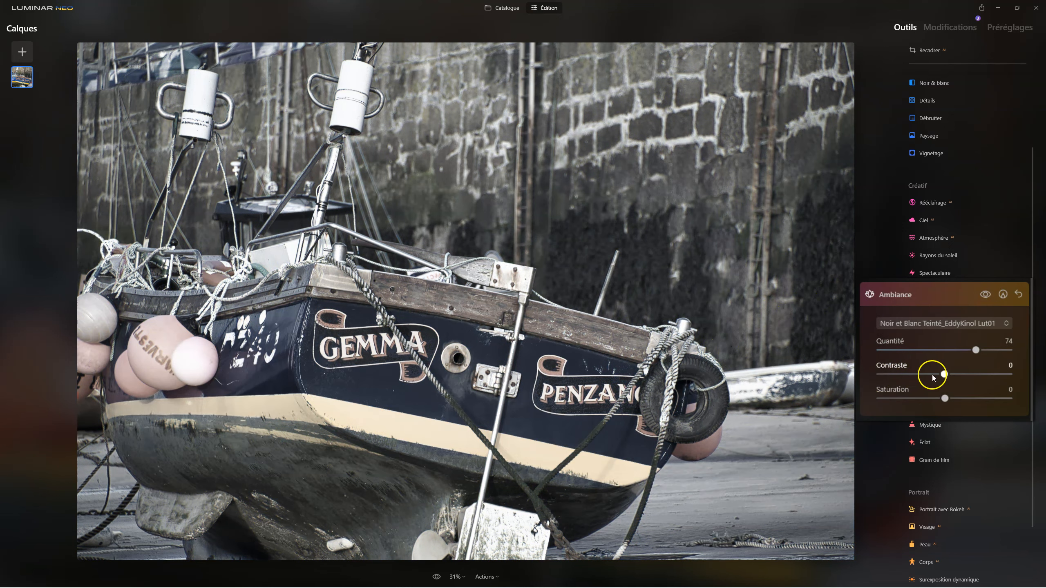
- Raise Ambiance's Contraste and Saturation to 29 each and check the before and after of the boat photo
left_click_drag(947, 375, 964, 398)
left_click(946, 398)
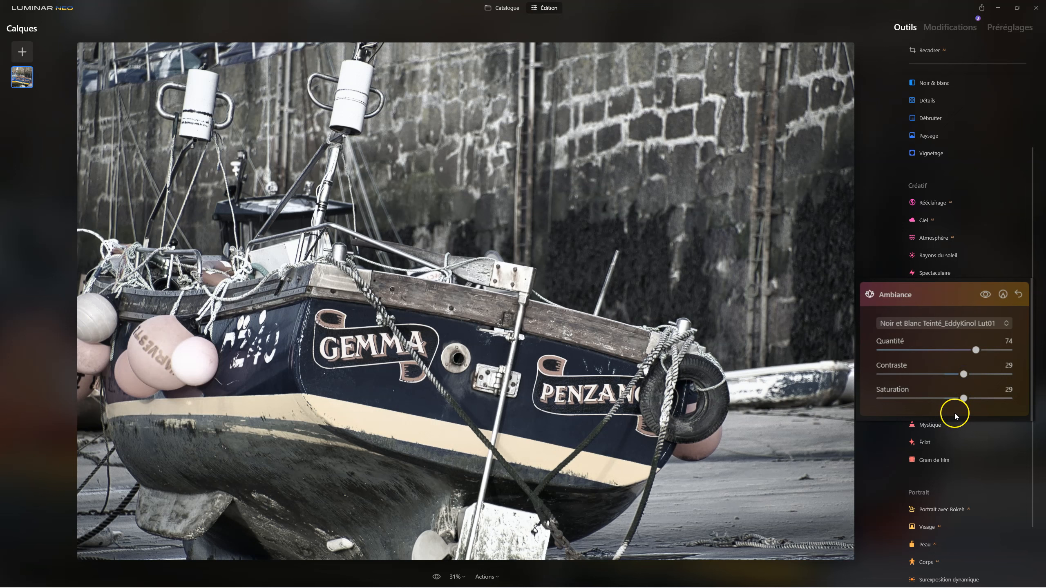
left_click(986, 295)
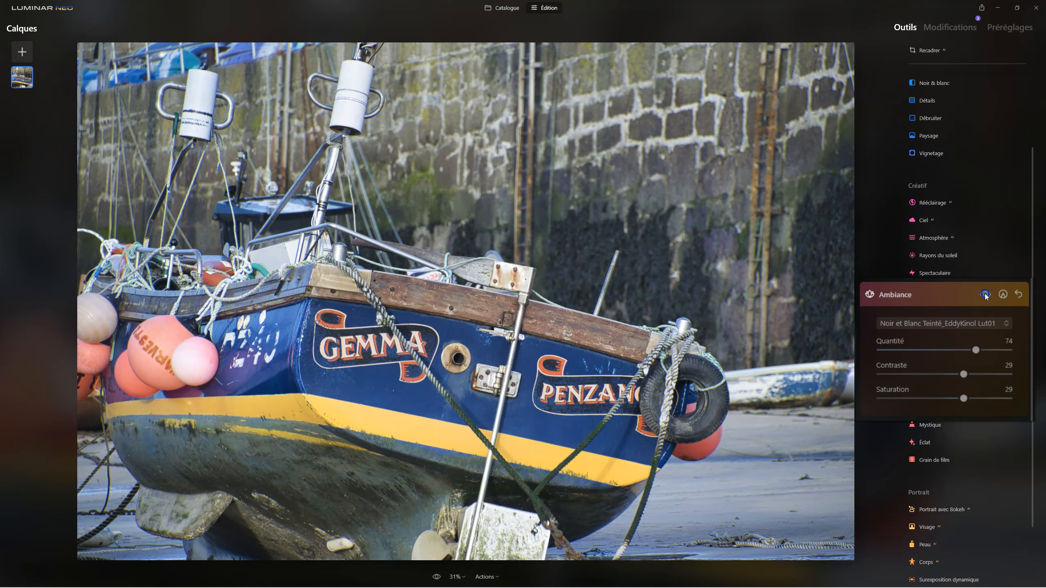
left_click(986, 295)
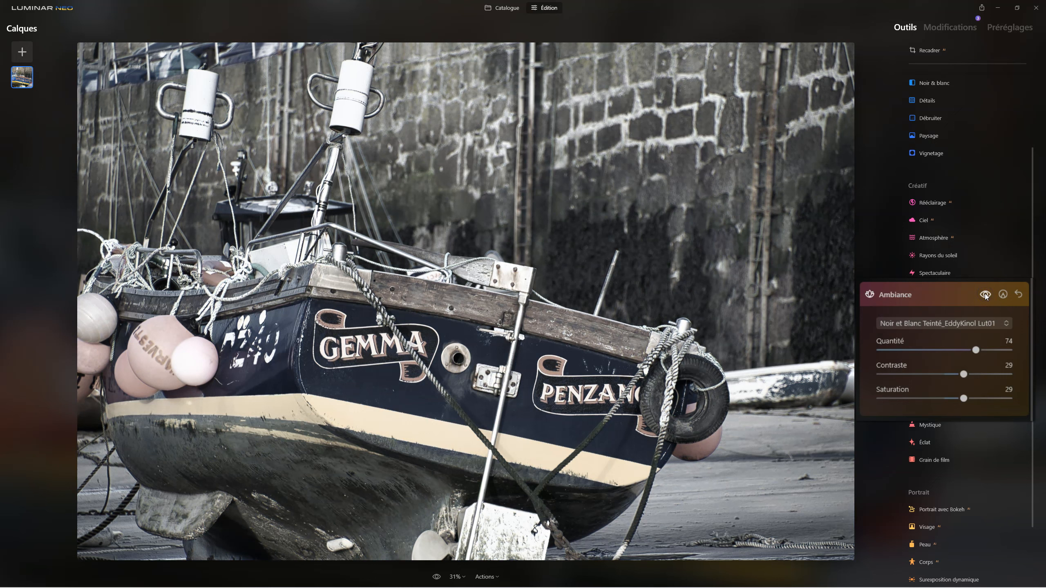
- Replace the Ambiance LUT with the custom file Noir et Blanc Teinté Lut02
left_click(996, 313)
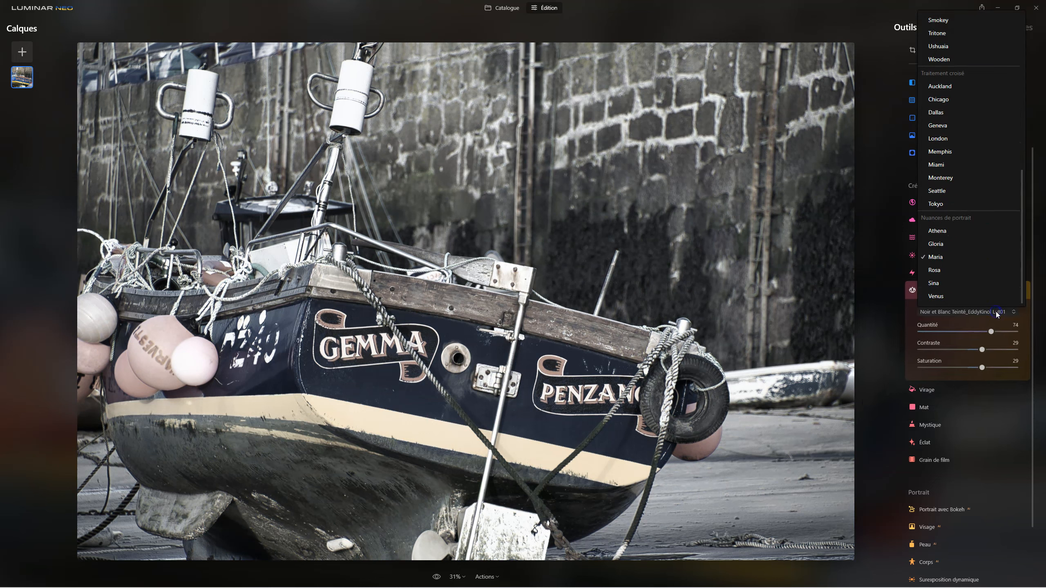
scroll(964, 98, "up", 5)
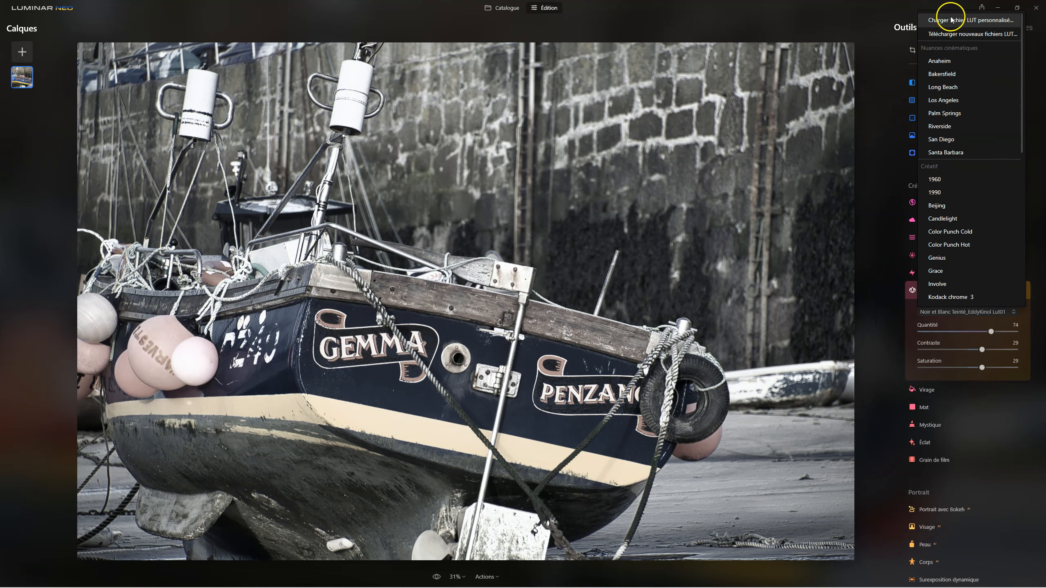
left_click(953, 20)
left_click(218, 79)
left_click(661, 280)
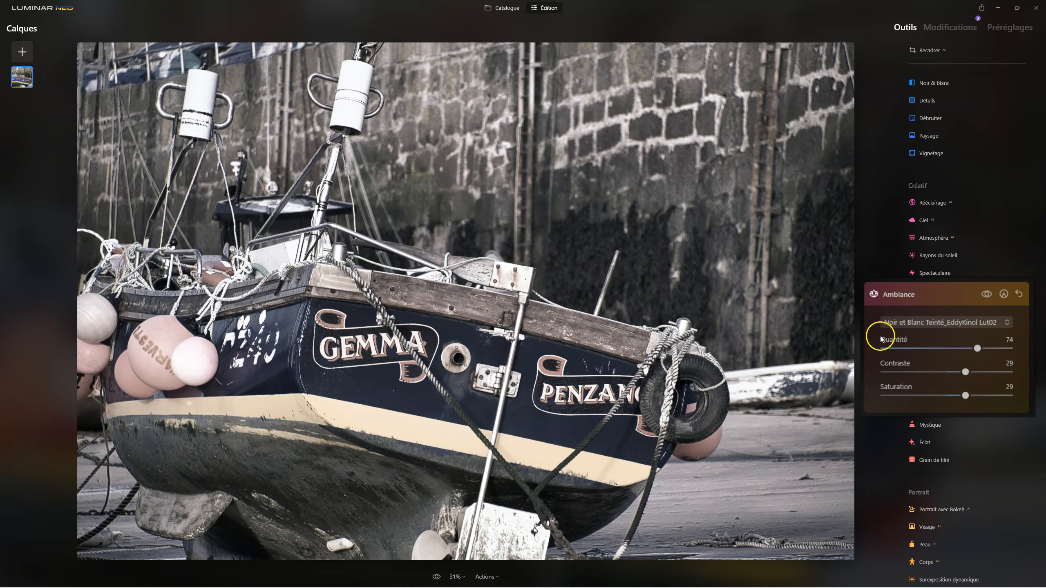
- Tune Lut02 to Quantité 50, Contraste 36 and Saturation 37, comparing the look with the untreated photo
left_click(965, 395)
left_click(977, 348)
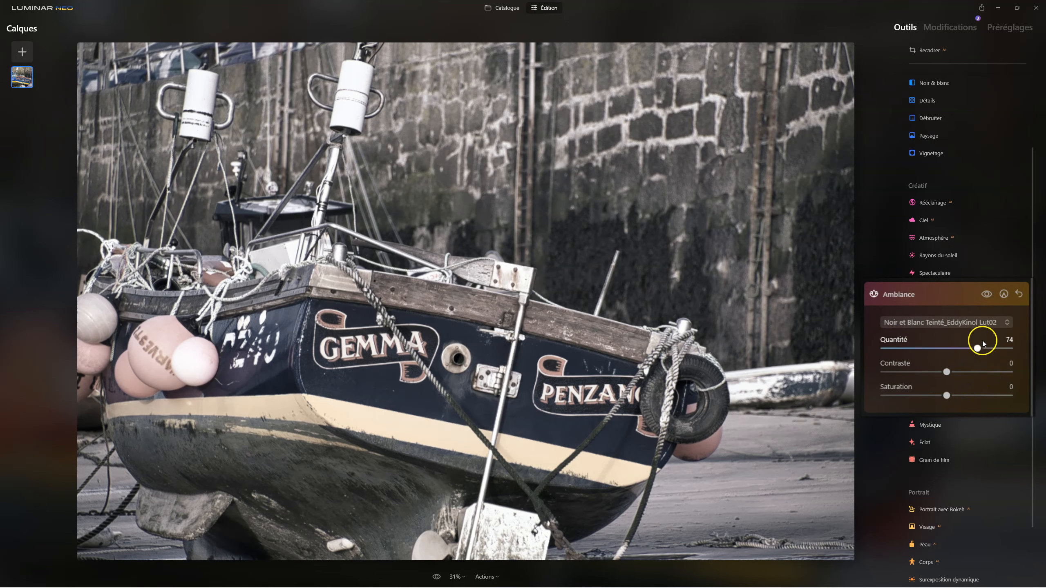
mouse_move(954, 349)
left_mouse_down()
mouse_move(891, 348)
mouse_move(1005, 349)
mouse_move(919, 348)
mouse_move(956, 348)
left_mouse_up()
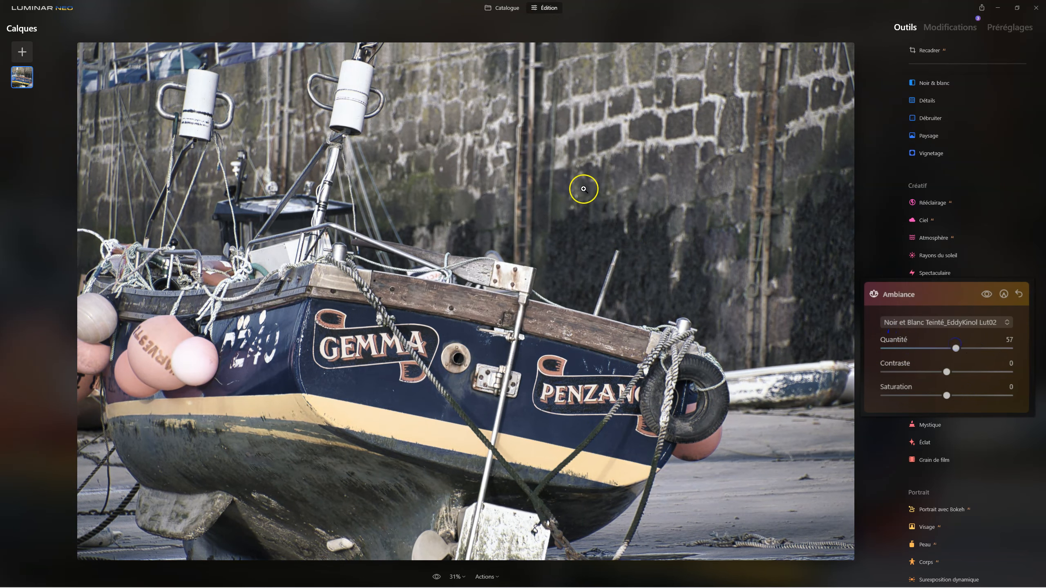
left_click_drag(957, 349, 974, 398)
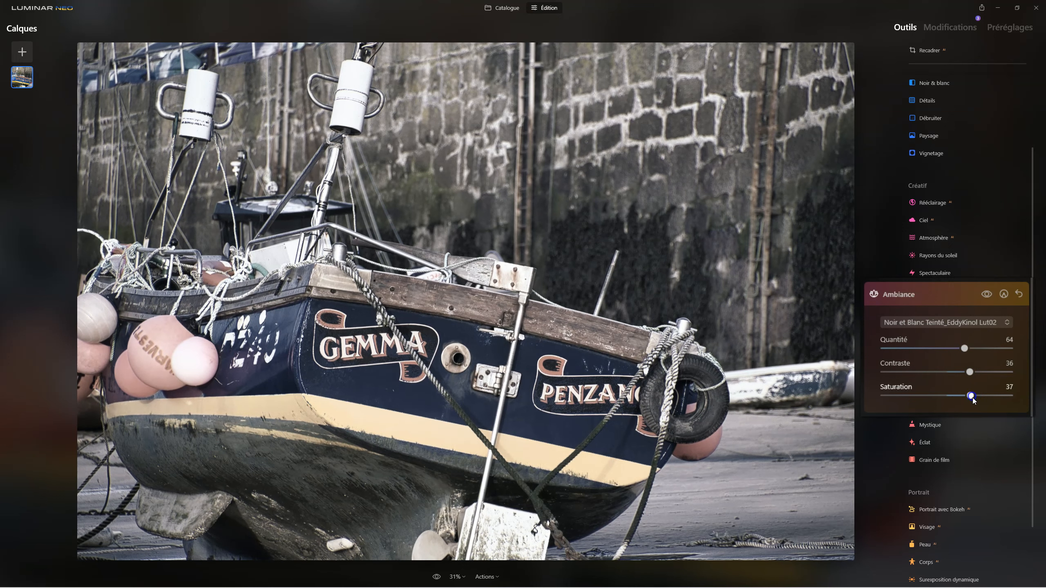
left_click(988, 294)
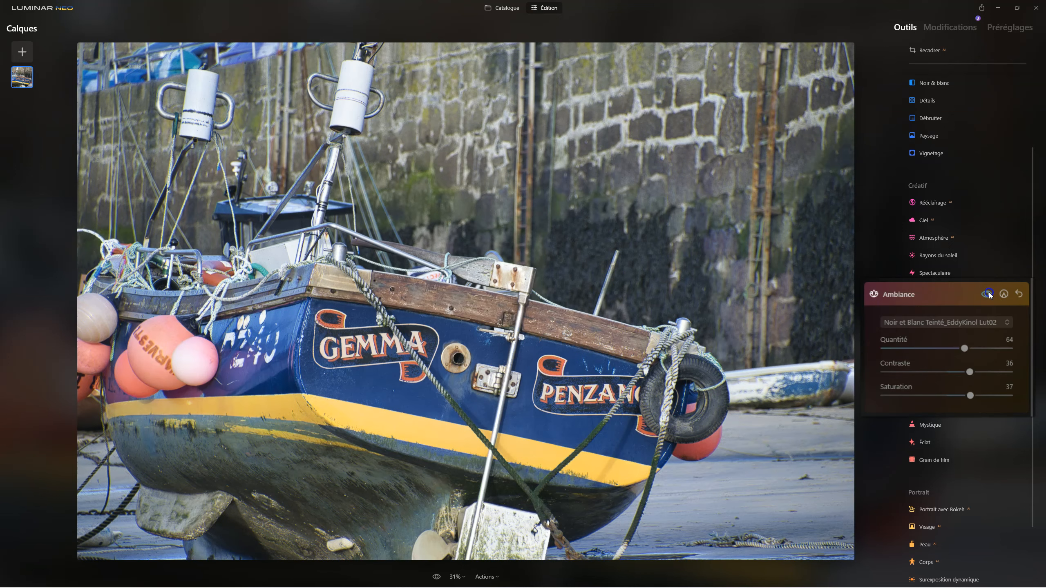
left_click(1000, 290)
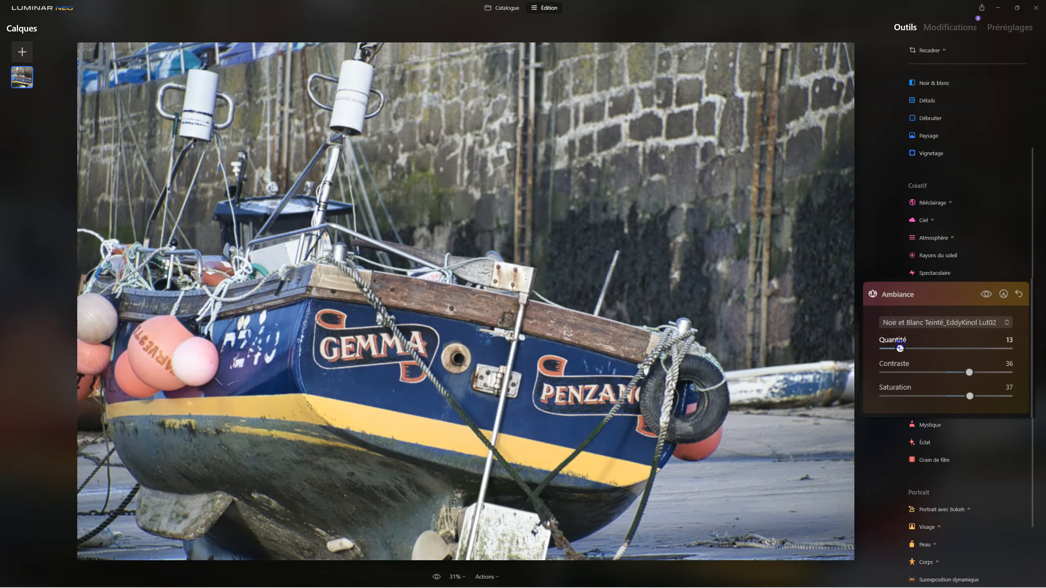
mouse_move(964, 349)
left_mouse_down()
mouse_move(937, 344)
mouse_move(946, 346)
left_mouse_up()
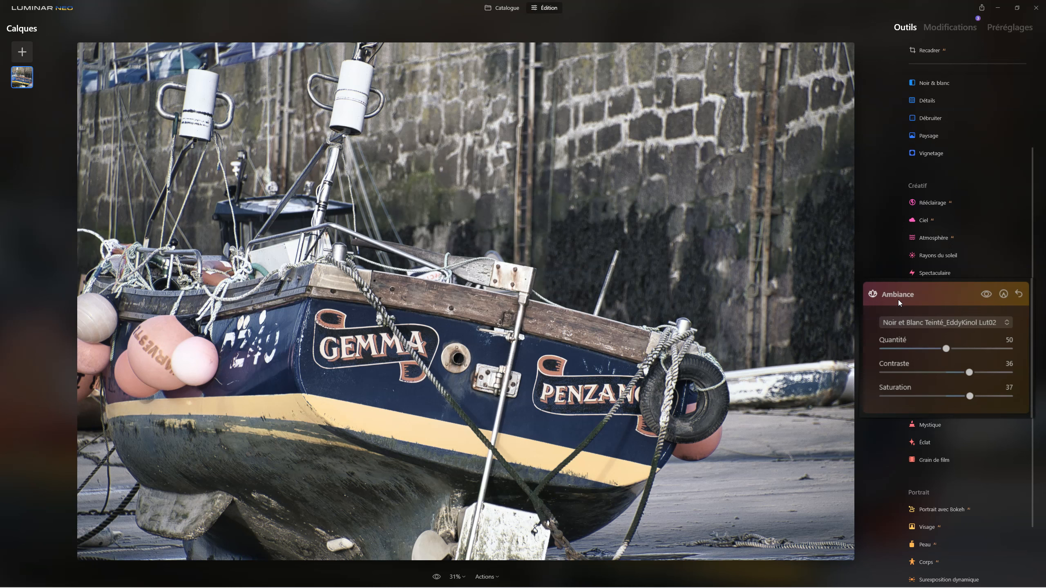
- Remove the Ambiance adjustment from the boat photo's list of modifications
left_click(932, 292)
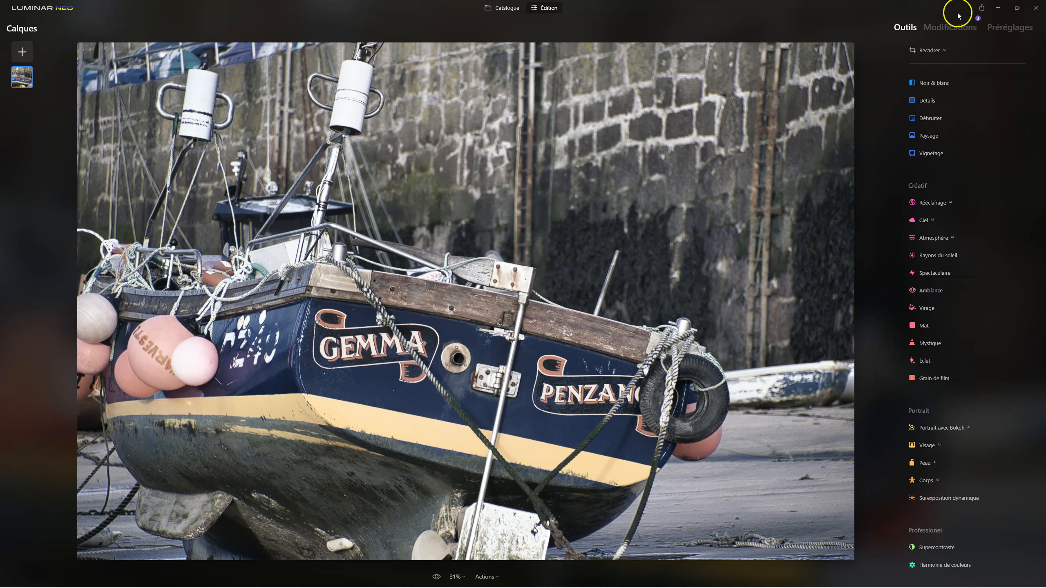
left_click(955, 29)
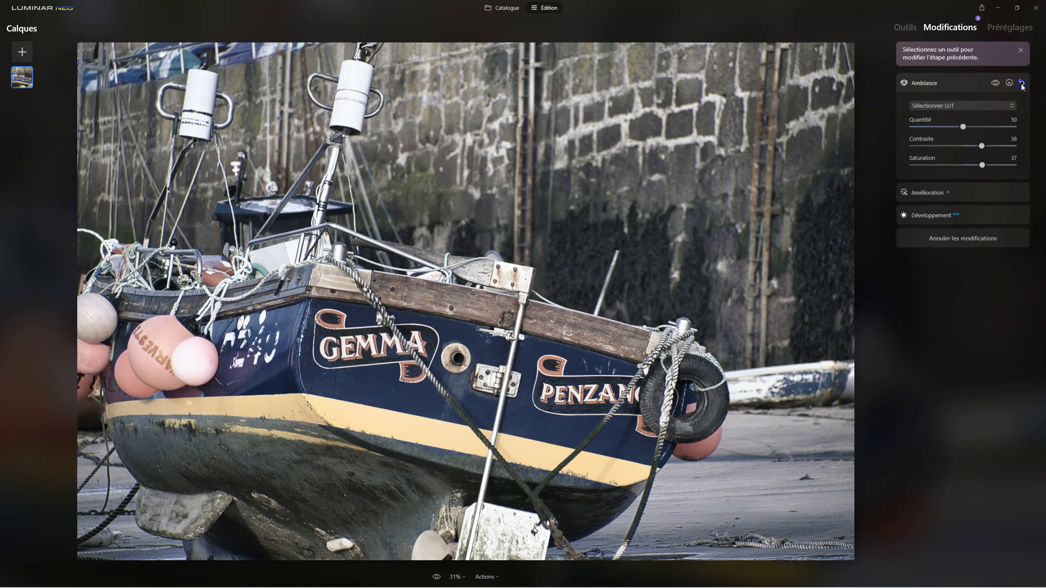
left_click(1022, 83)
left_click(1016, 93)
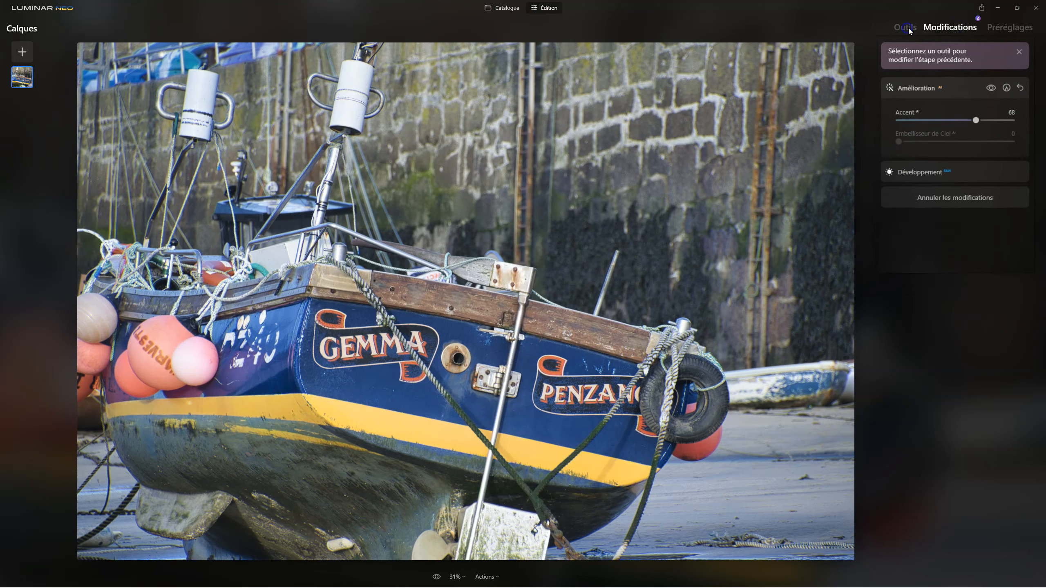
- Open the Virage tool, look through its Ombres and Hautes lum. settings and expand the Équilibrer section
left_click(909, 28)
left_click(932, 309)
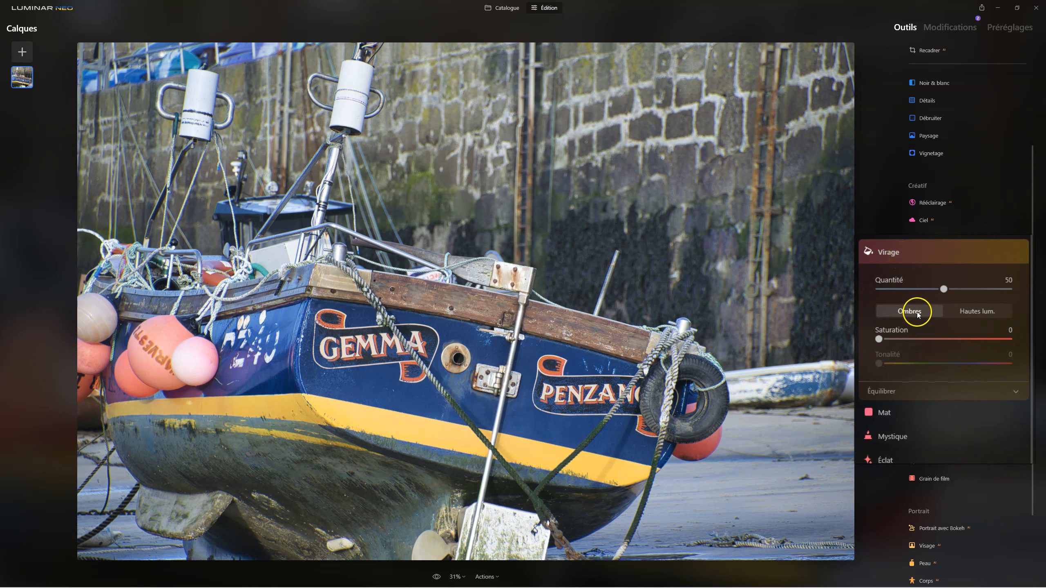
left_click(977, 312)
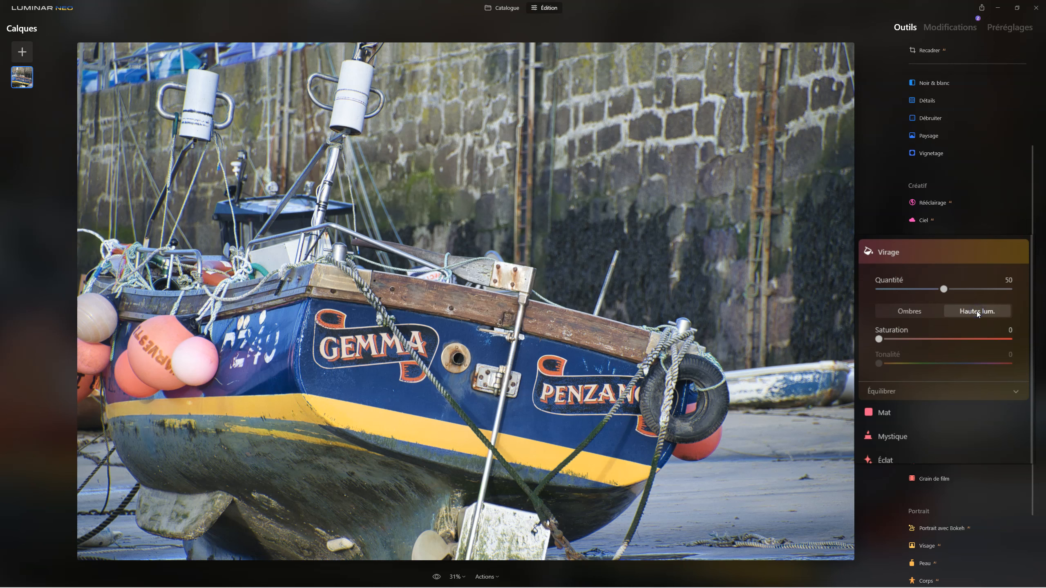
left_click(915, 312)
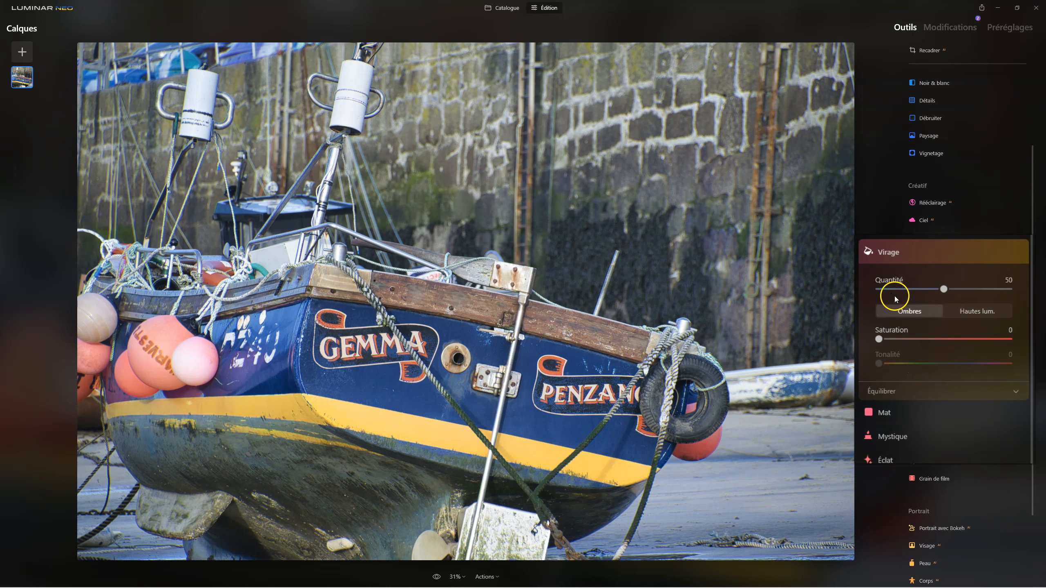
left_click(889, 394)
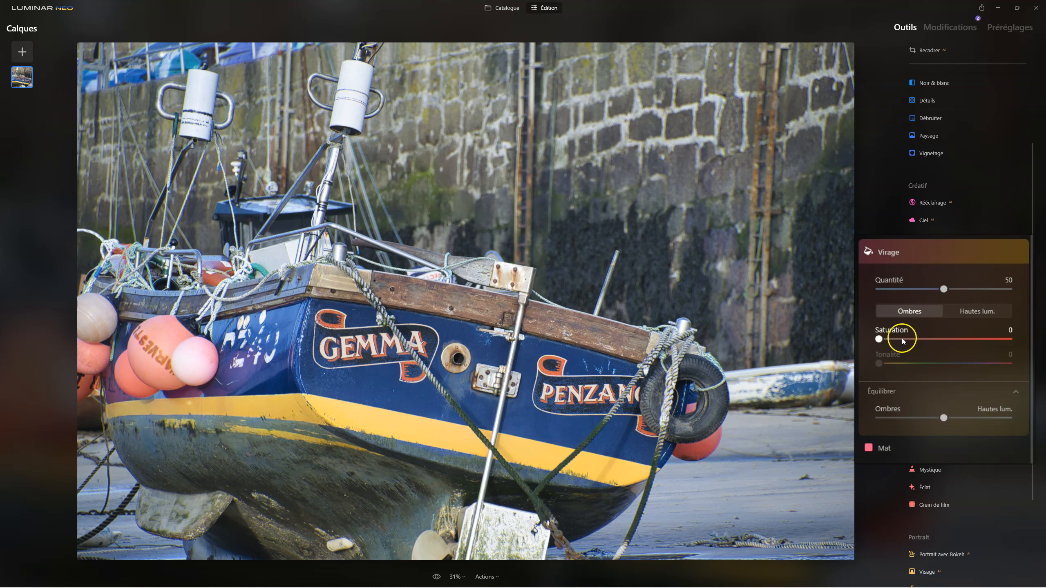
- Tone the shadows in Virage with Saturation 37 and Tonalité 235, and compare the photo before and after
left_click_drag(880, 341, 928, 340)
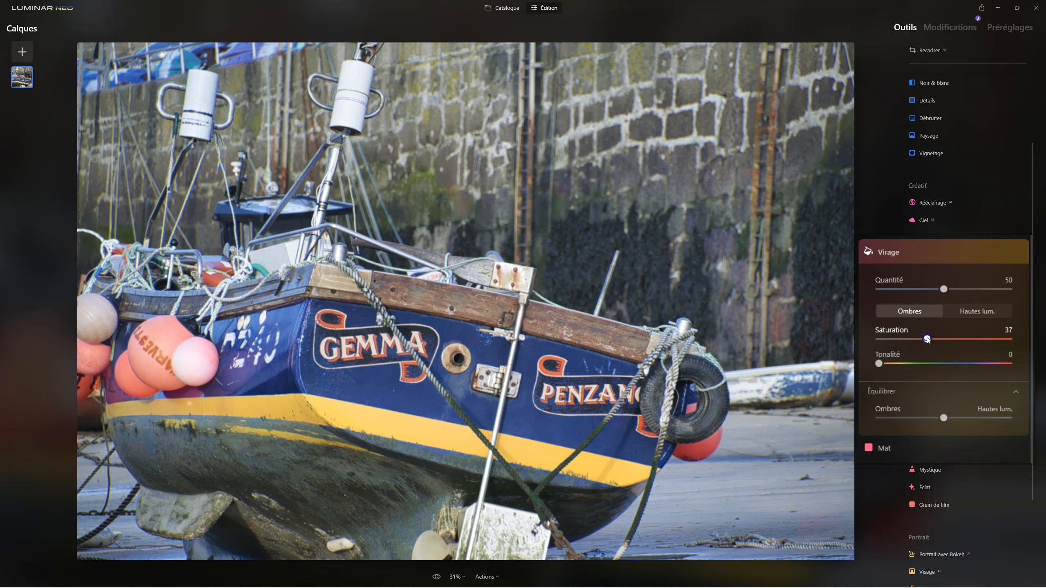
left_click(882, 363)
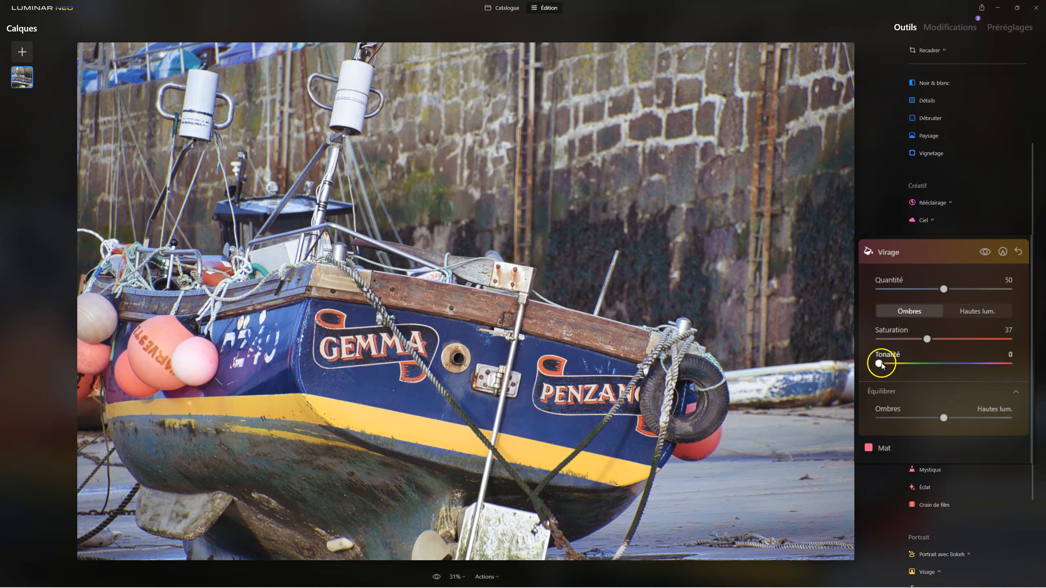
left_click_drag(882, 365, 900, 366)
left_click_drag(931, 366, 955, 366)
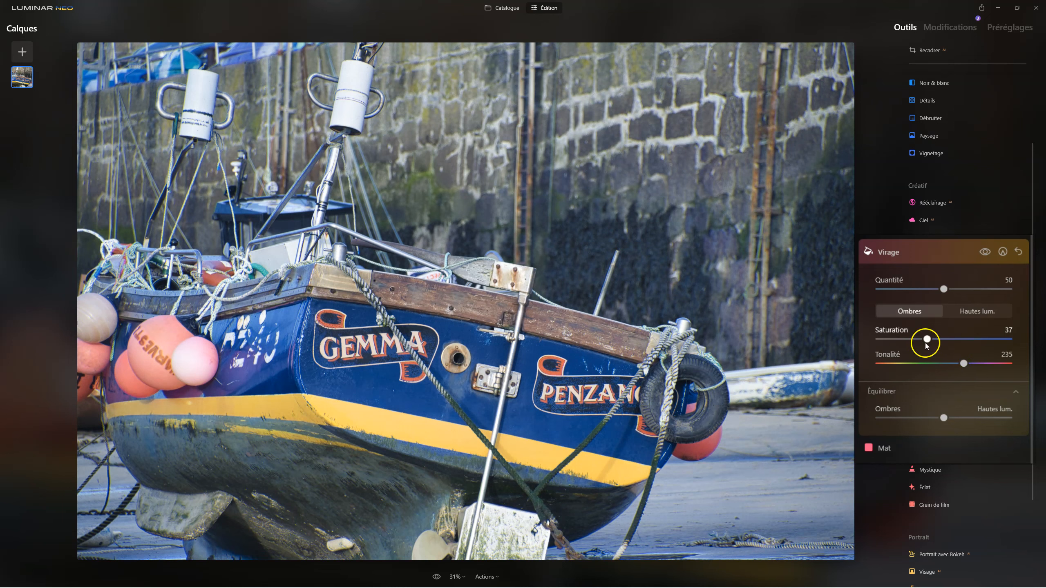
left_click(982, 250)
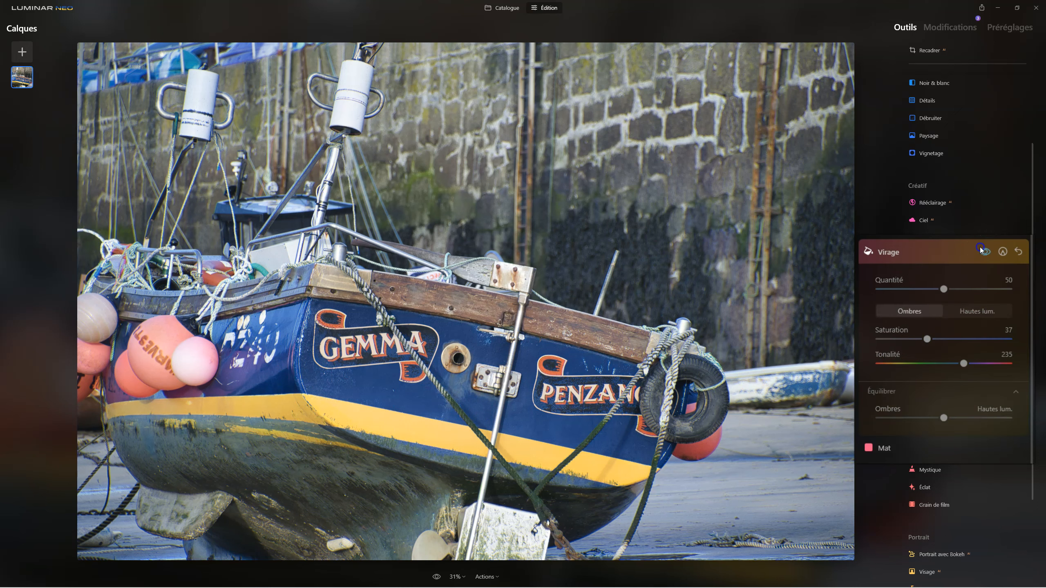
left_click(981, 249)
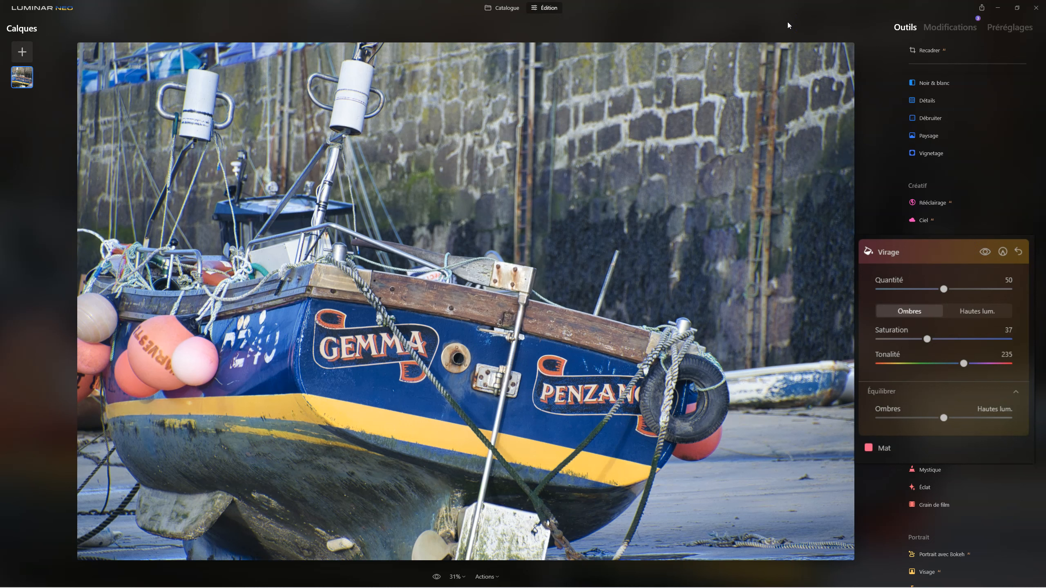
left_click(842, 13)
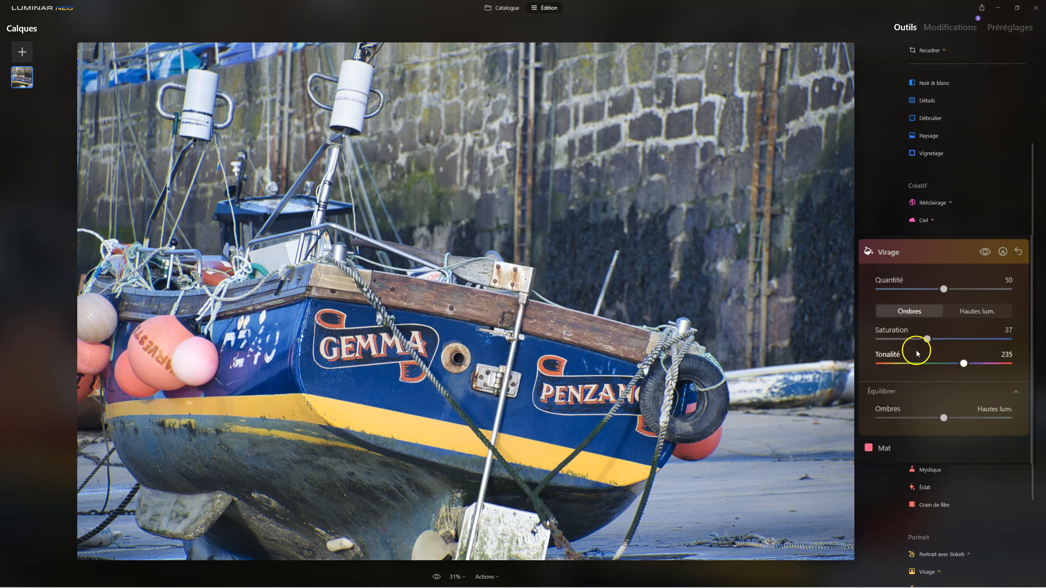
- Tone the highlights in Virage with Saturation 34 and Tonalité 64, and compare the photo before and after
left_click(969, 312)
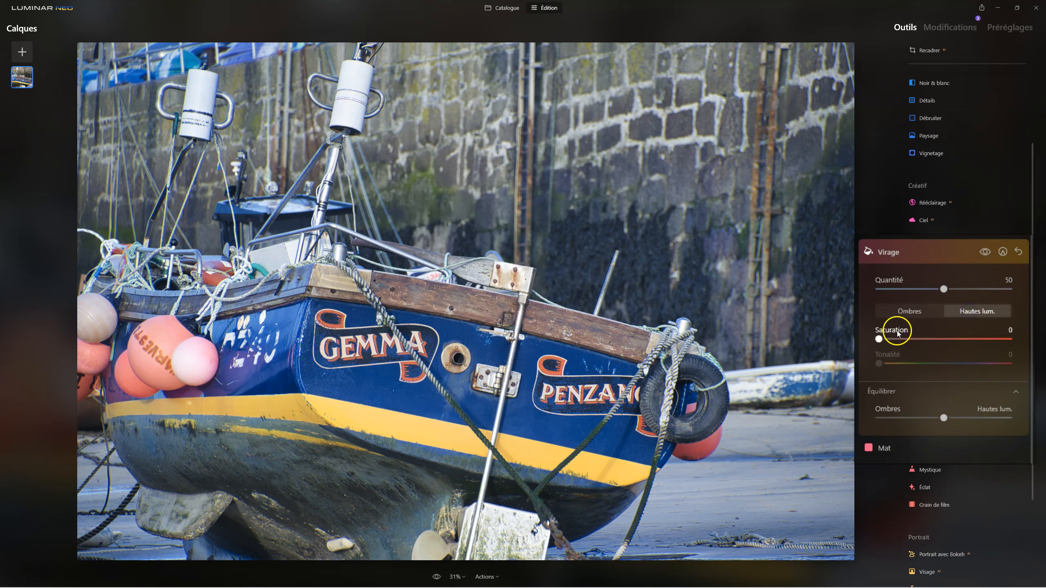
left_click_drag(878, 339, 902, 364)
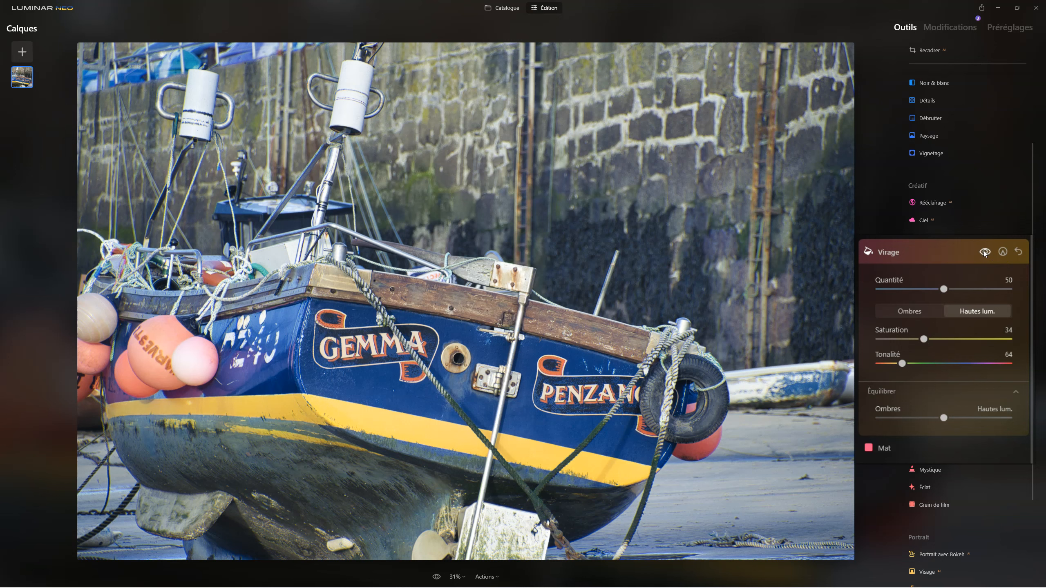
left_click(984, 252)
- Raise Virage's Quantité to 100 and set Saturation to 70 for both the shadows and the highlights
left_click_drag(946, 288, 1013, 290)
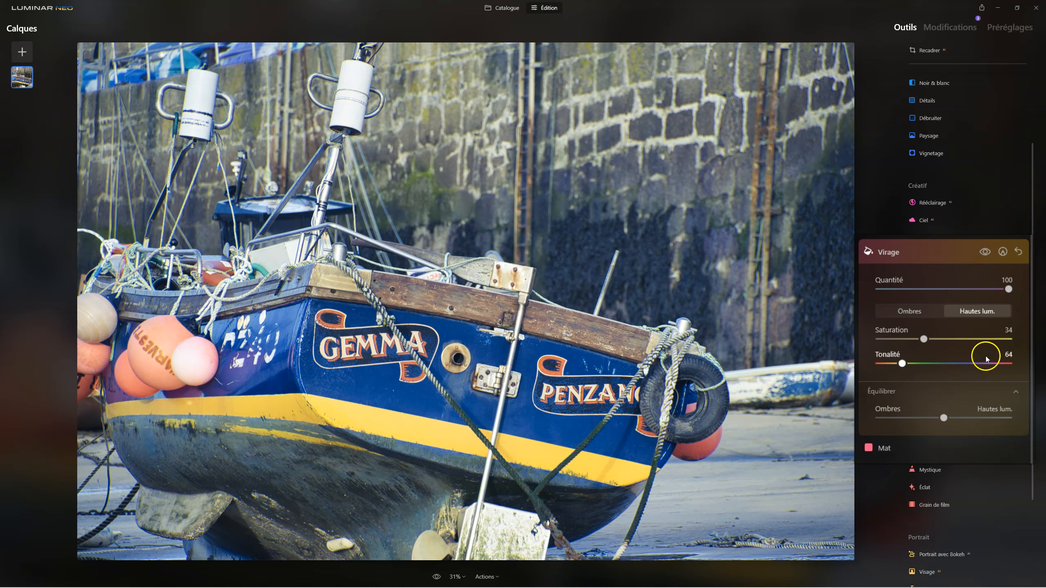
left_click(914, 312)
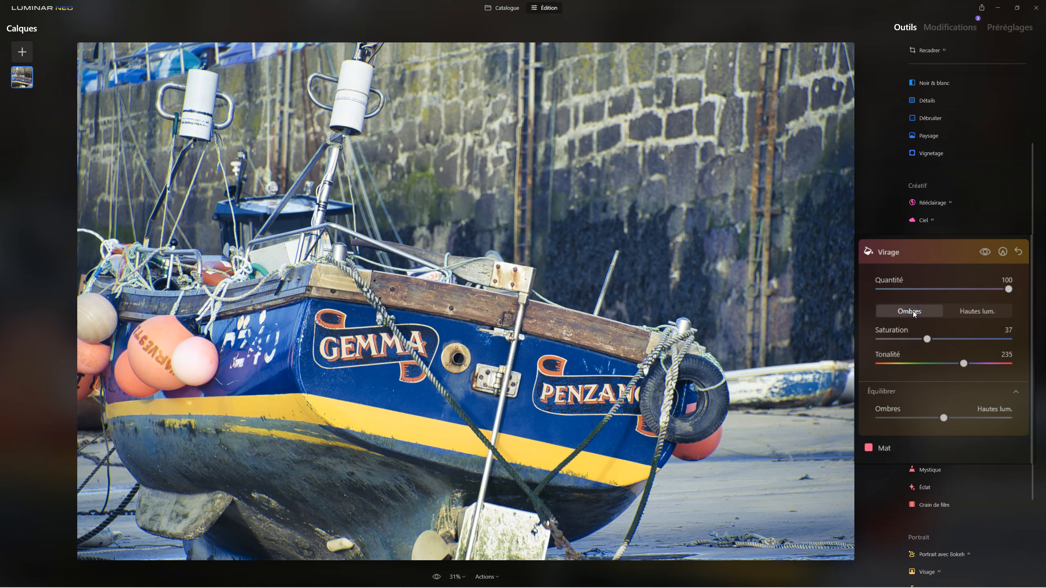
left_click(988, 312)
left_click(912, 312)
left_click_drag(927, 338, 971, 339)
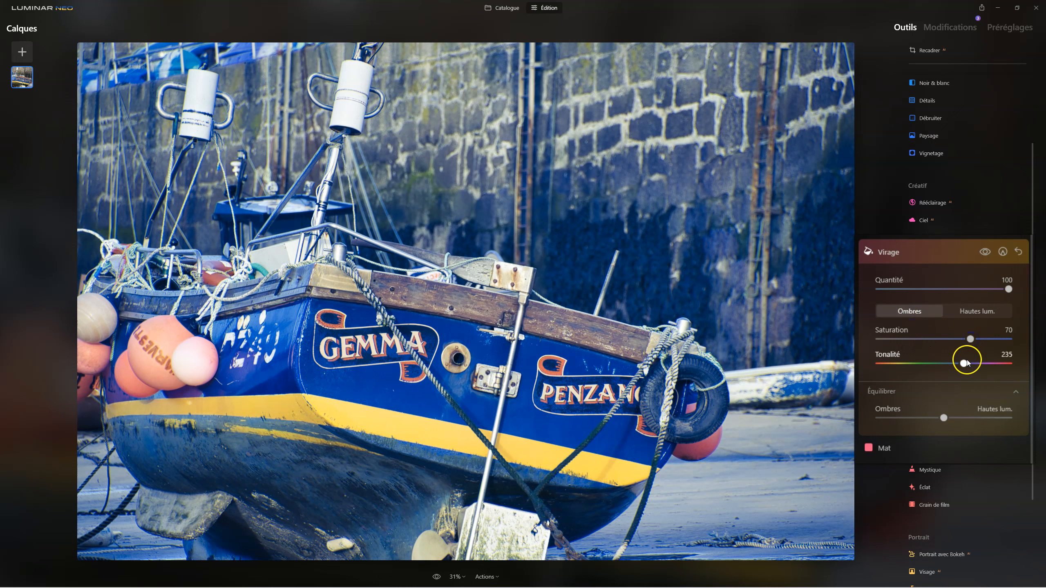
left_click(975, 312)
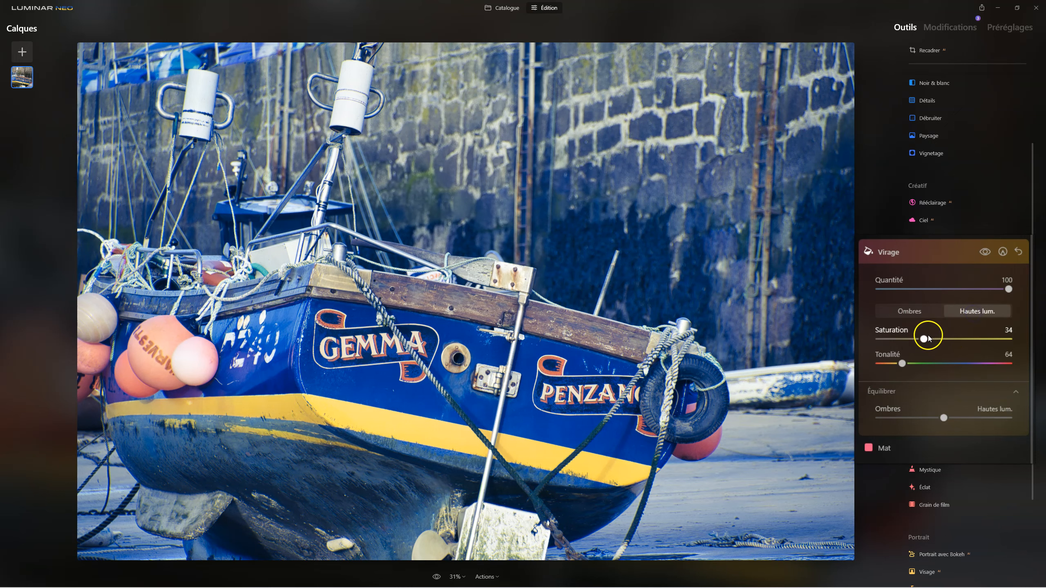
left_click_drag(929, 338, 972, 338)
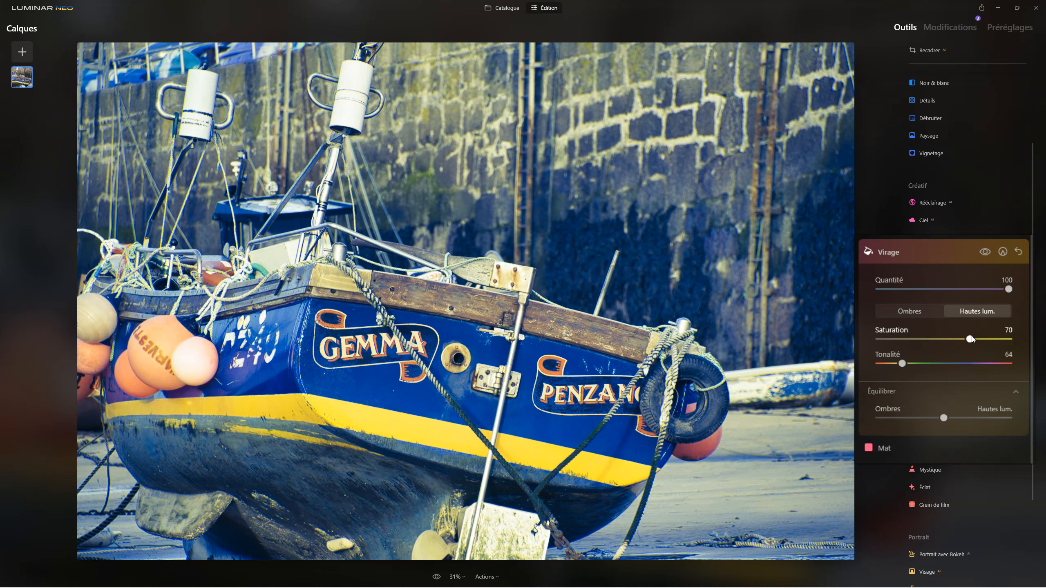
- Reset Virage's Quantité to 50 and switch between the Ombres and Hautes lum. settings
left_click(1008, 290)
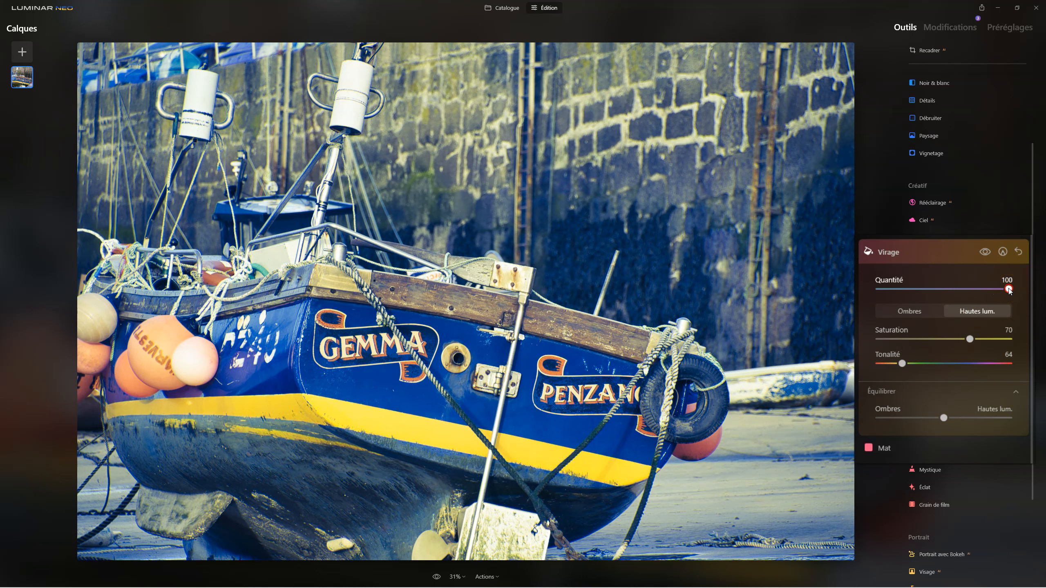
double_click(1009, 290)
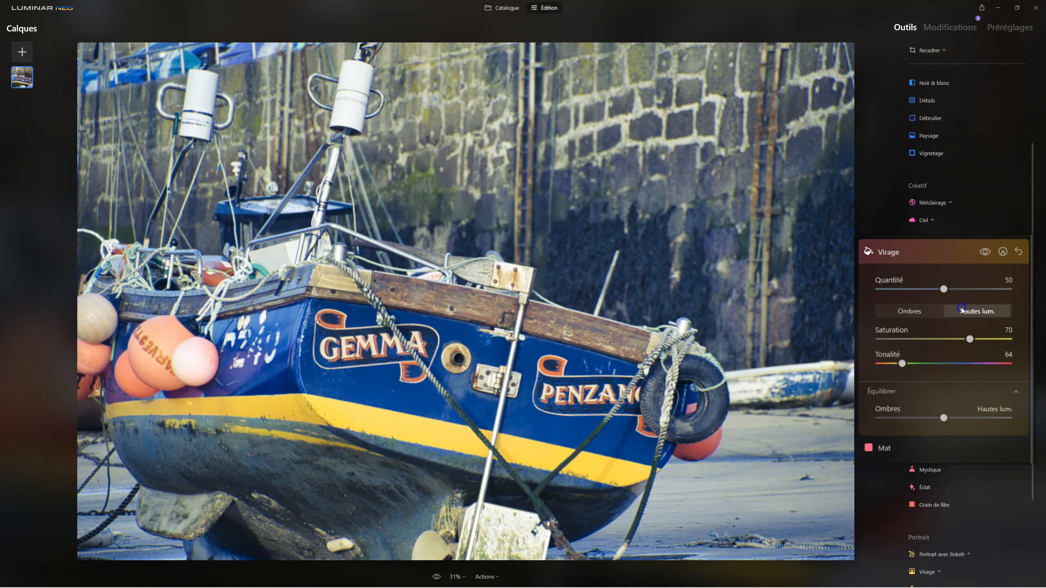
left_click(915, 308)
left_click(973, 311)
- Try the Équilibrer balance fully toward Ombres and fully toward Hautes lum., leaving it slightly past centre toward Hautes lum
left_click(944, 417)
left_click_drag(933, 418, 909, 419)
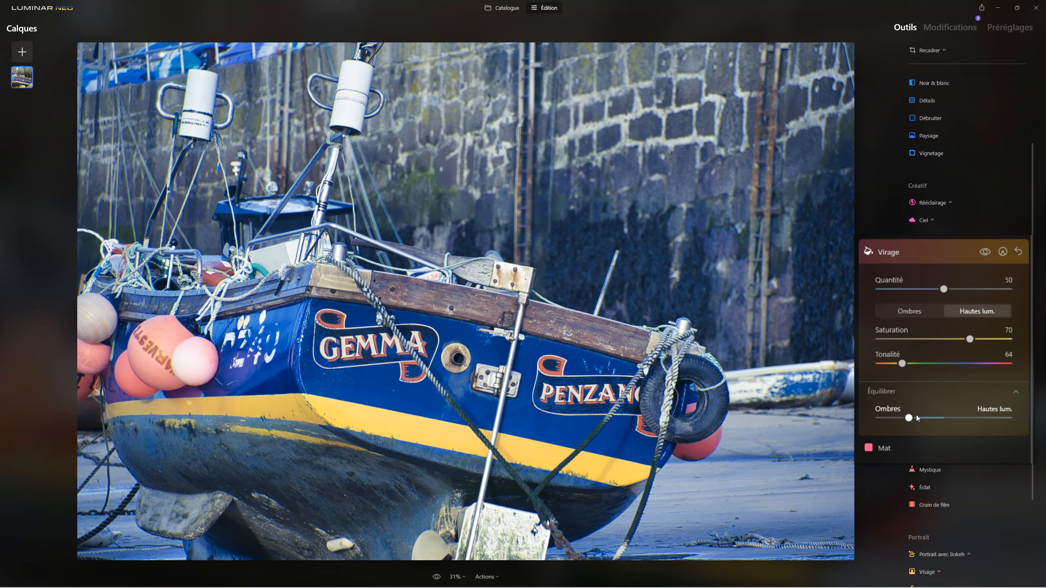
left_click_drag(913, 417, 862, 427)
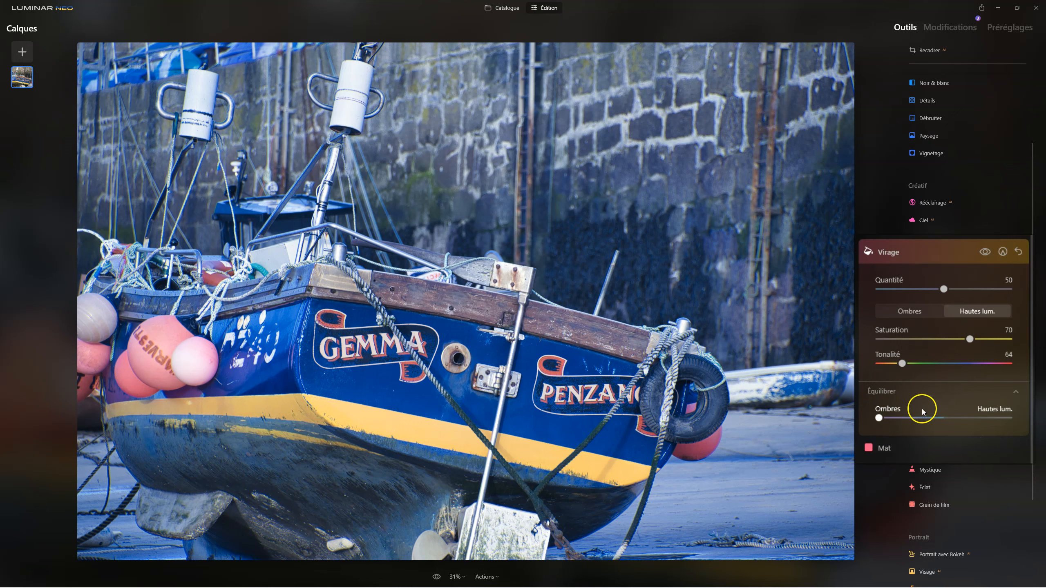
left_click_drag(879, 418, 1009, 418)
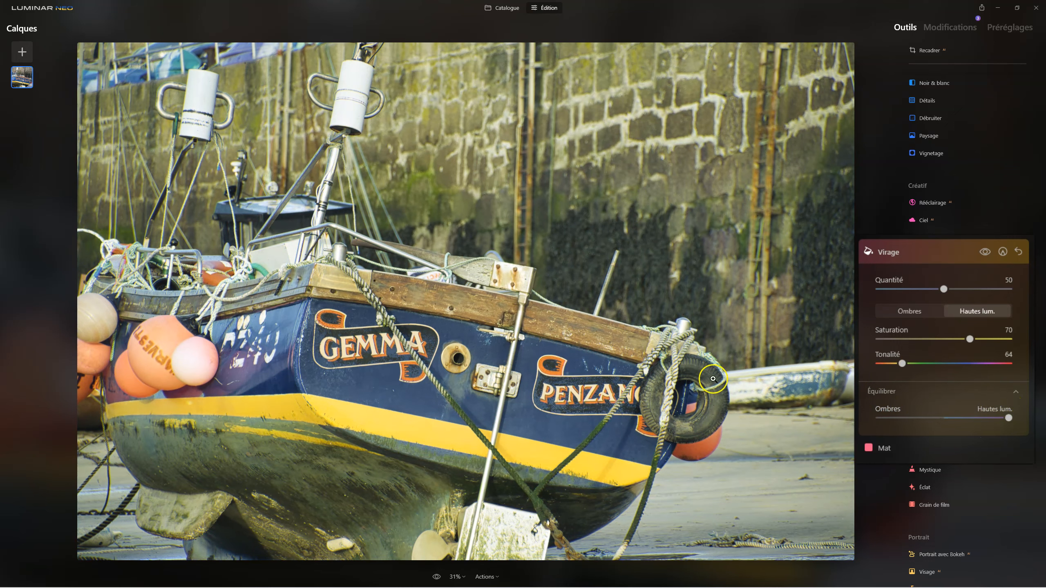
left_click_drag(1009, 419, 957, 418)
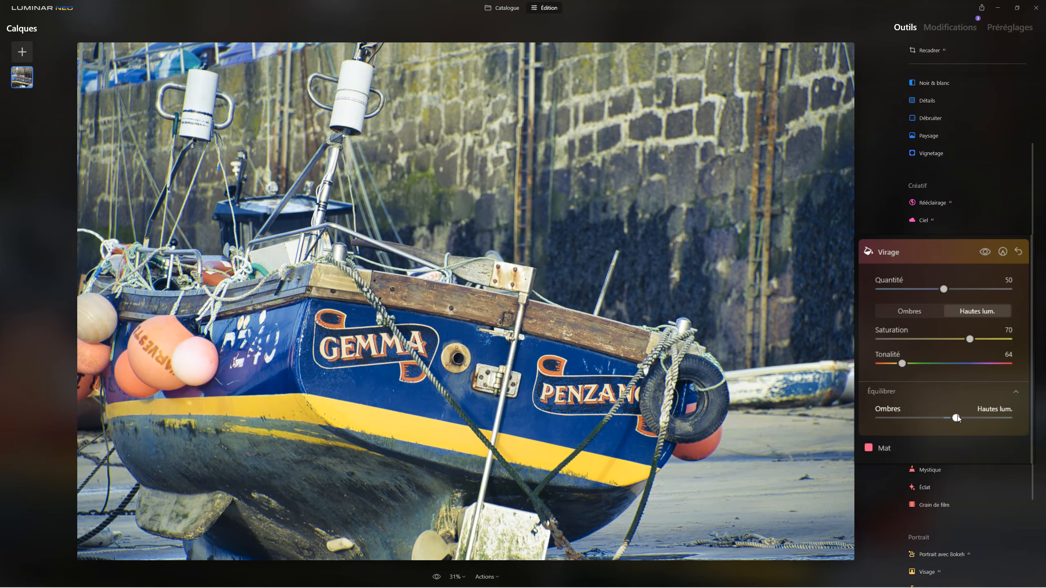
left_click(957, 416)
mouse_move(957, 416)
left_mouse_down()
mouse_move(922, 416)
mouse_move(947, 411)
left_mouse_up()
- Try the maximum Virage Quantité, settle it at 52 and compare the toned photo with the untoned one
left_click(944, 289)
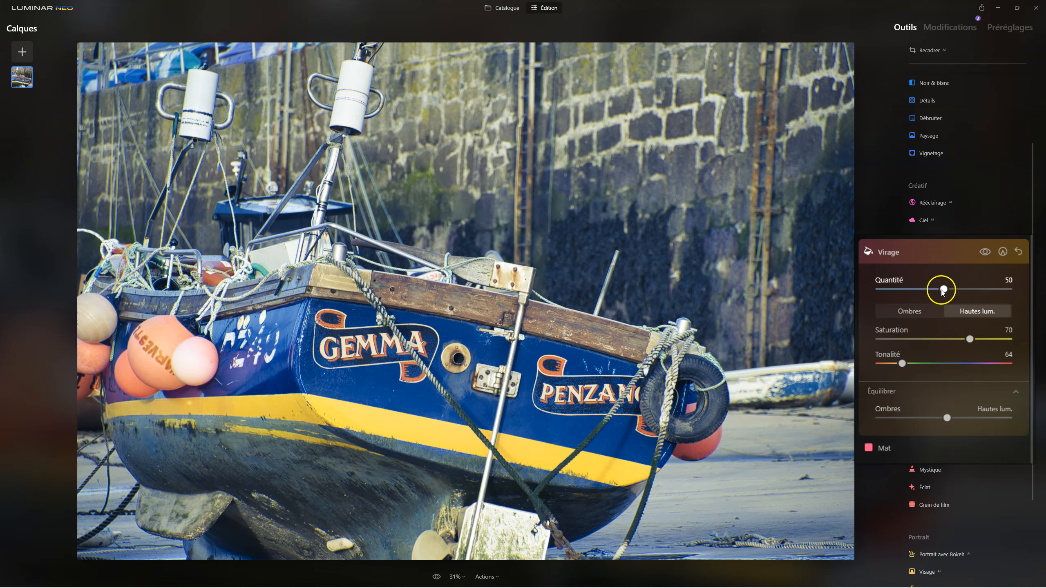
left_click_drag(944, 290, 1042, 326)
left_click_drag(978, 280, 951, 288)
left_click(985, 252)
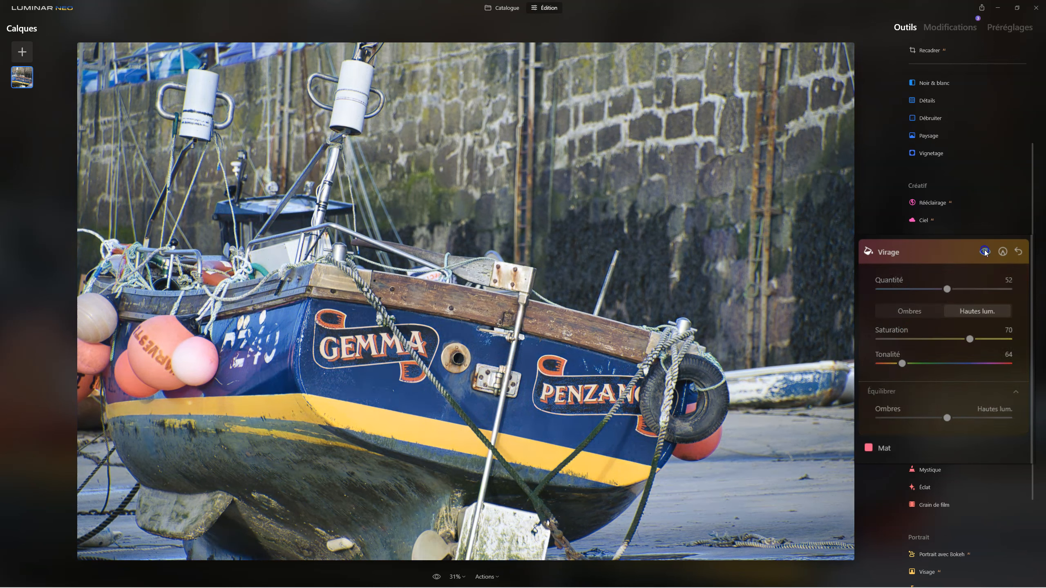
left_click(985, 251)
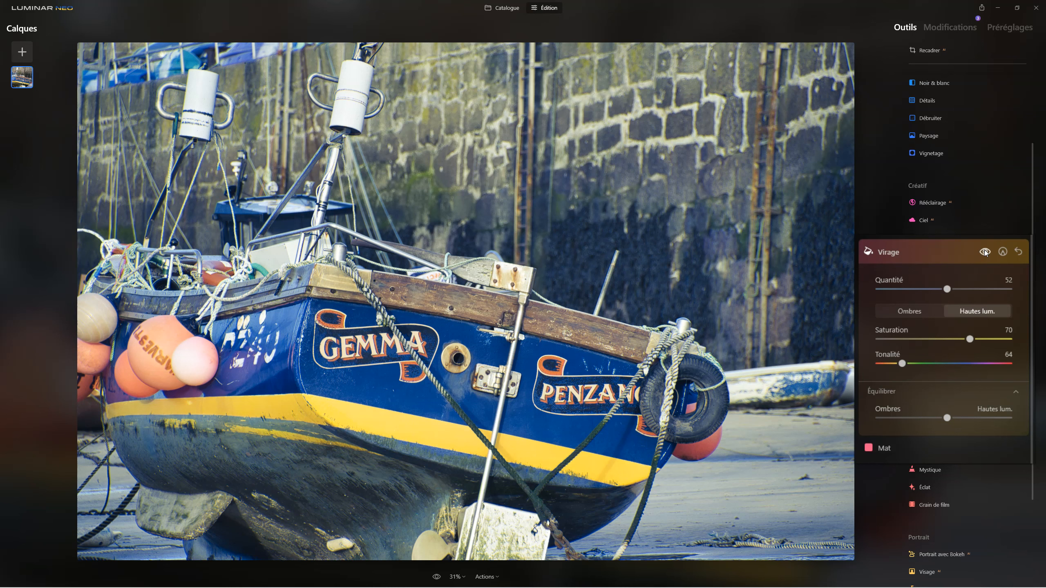
- Reset the Virage settings and remove the Virage adjustment from the photo's list of modifications
left_click(1021, 250)
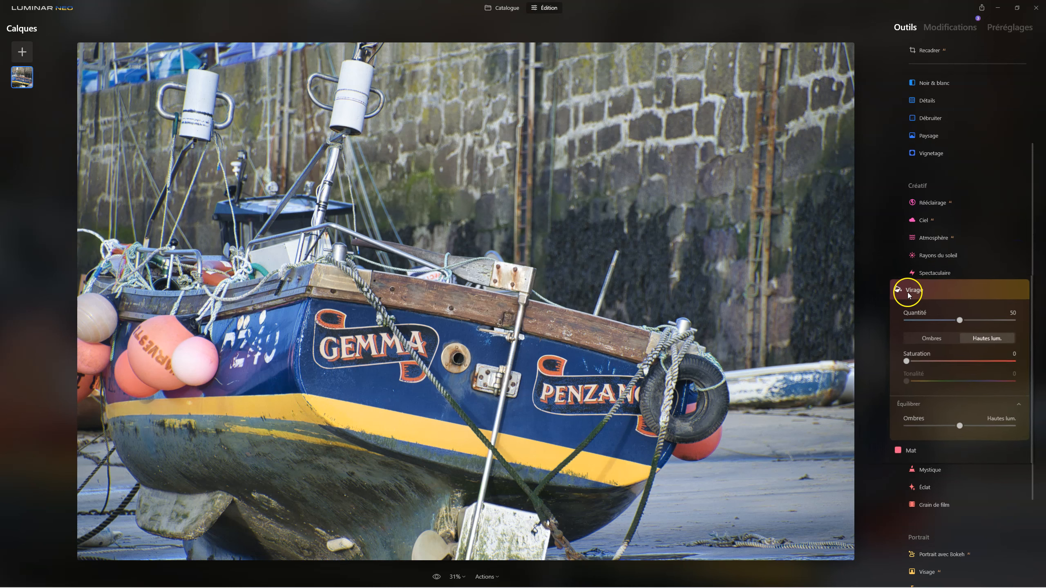
left_click(924, 307)
left_click(956, 28)
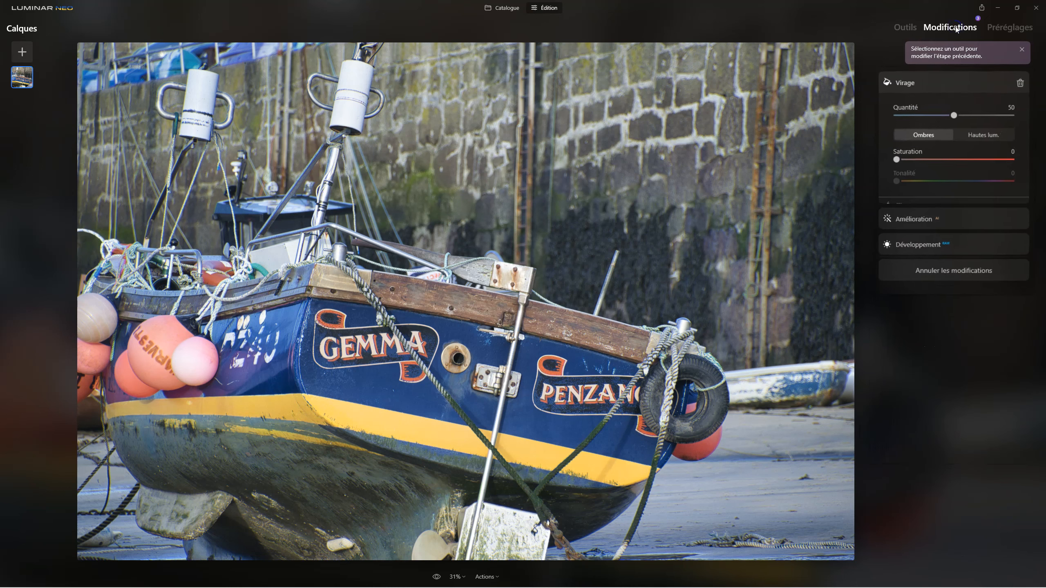
left_click(1019, 85)
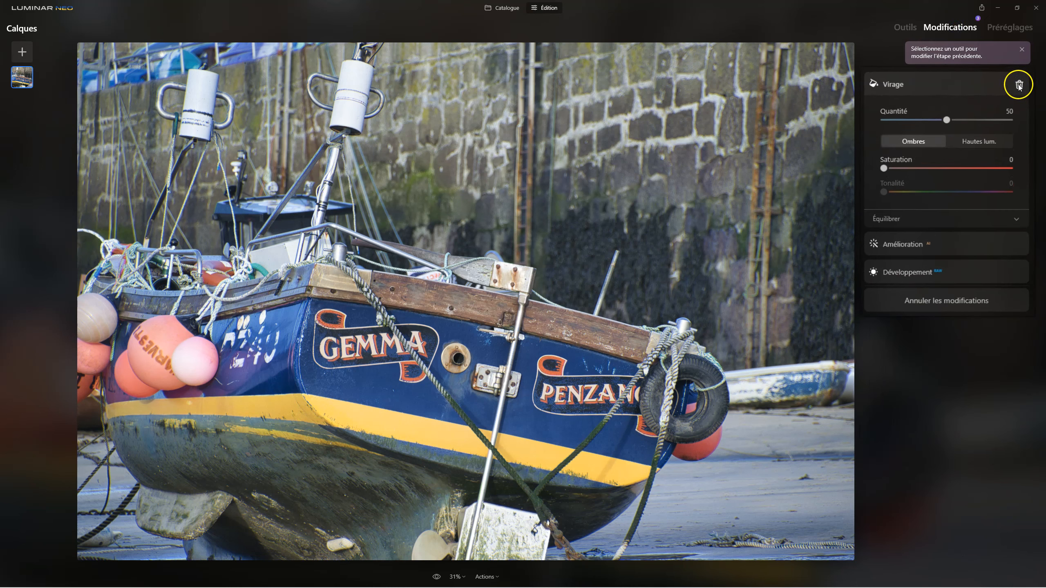
left_click(1019, 84)
- Open the Mat tool, expand its Ton sur la couleur section and raise Quantité to 93
left_click(907, 27)
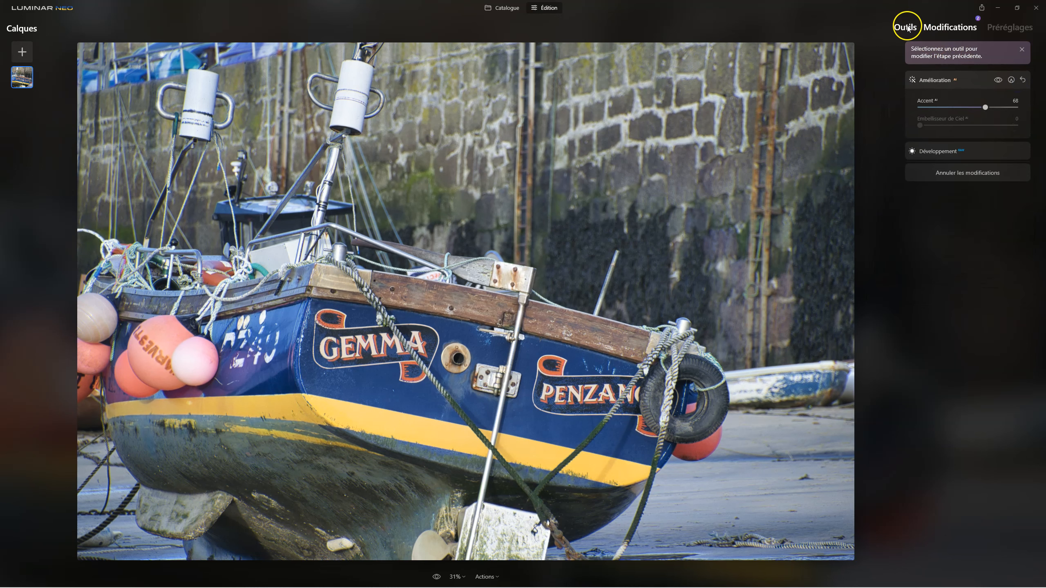
left_click(973, 208)
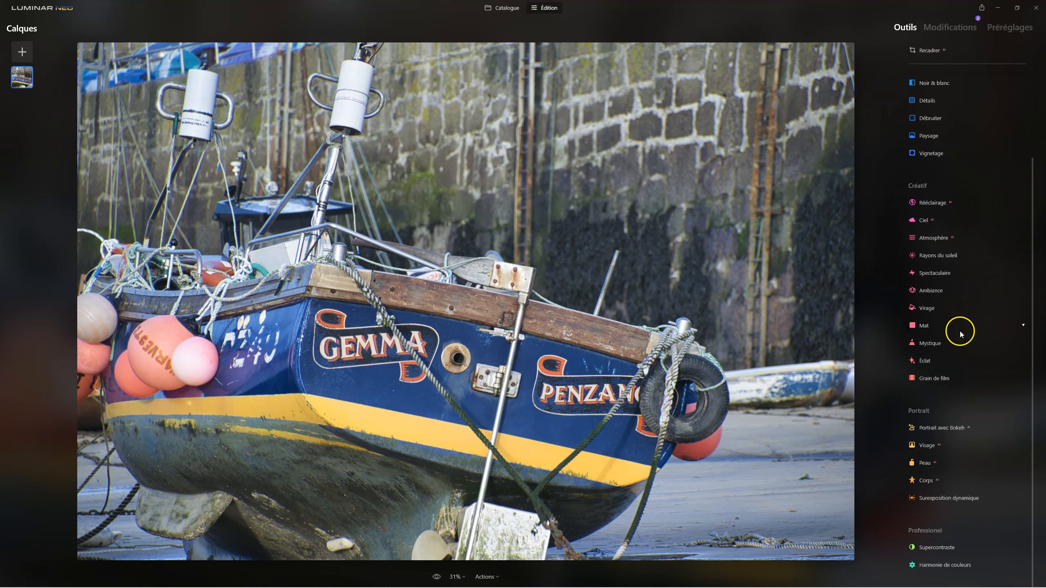
left_click(923, 326)
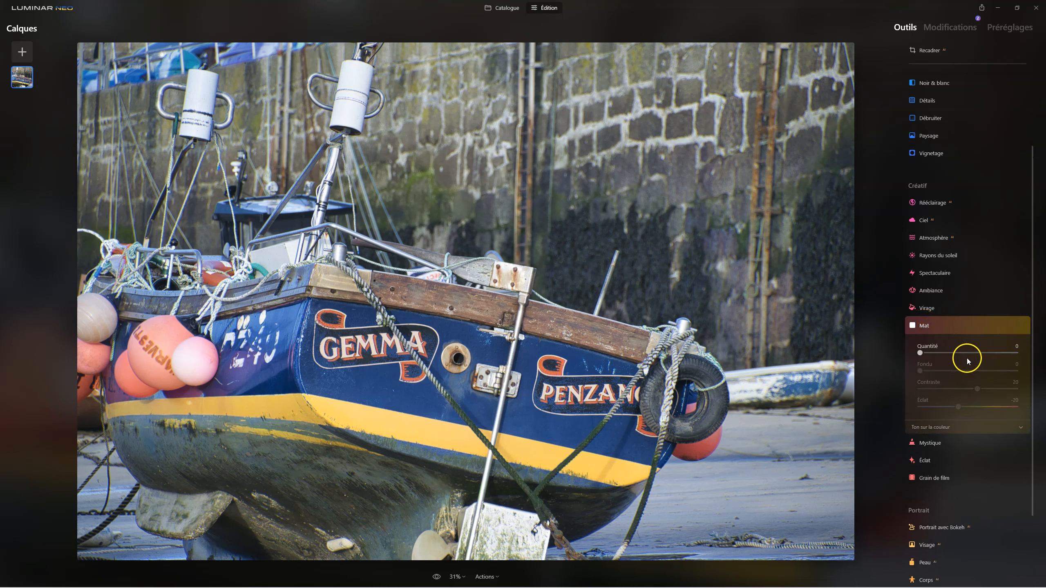
left_click(940, 427)
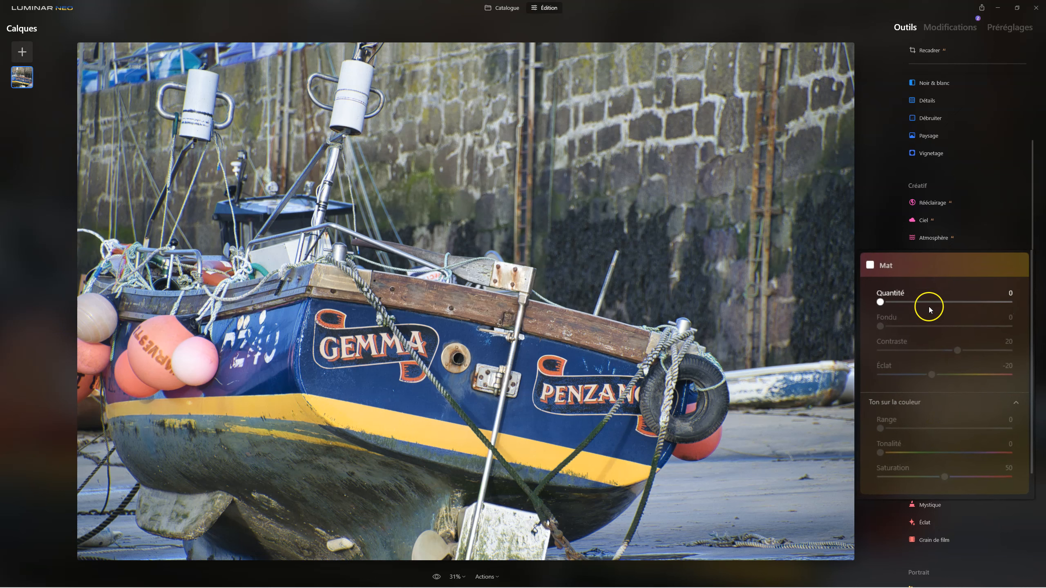
left_click_drag(881, 302, 988, 309)
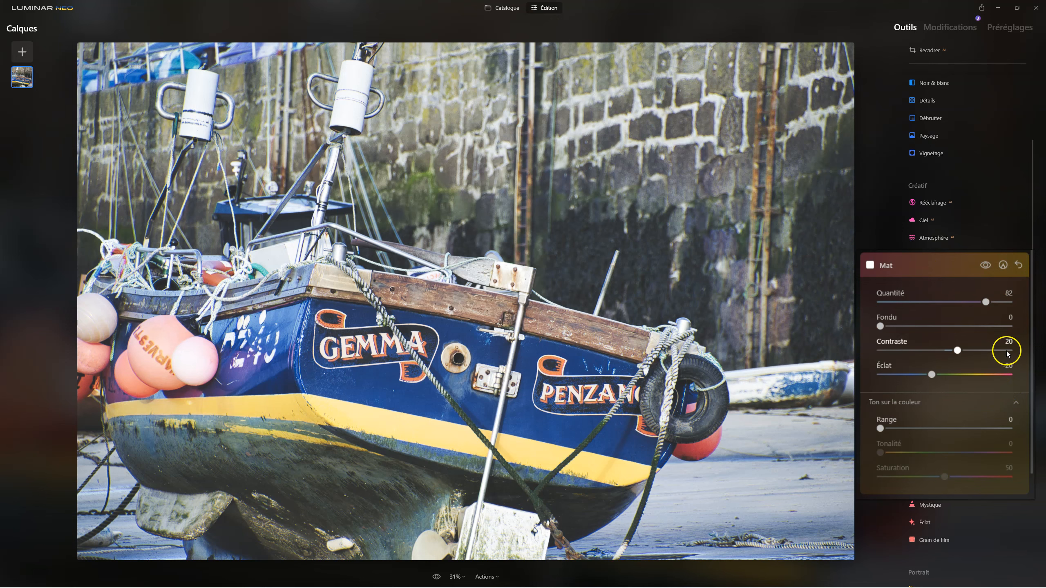
mouse_move(986, 302)
left_mouse_down()
mouse_move(870, 300)
mouse_move(1001, 301)
left_mouse_up()
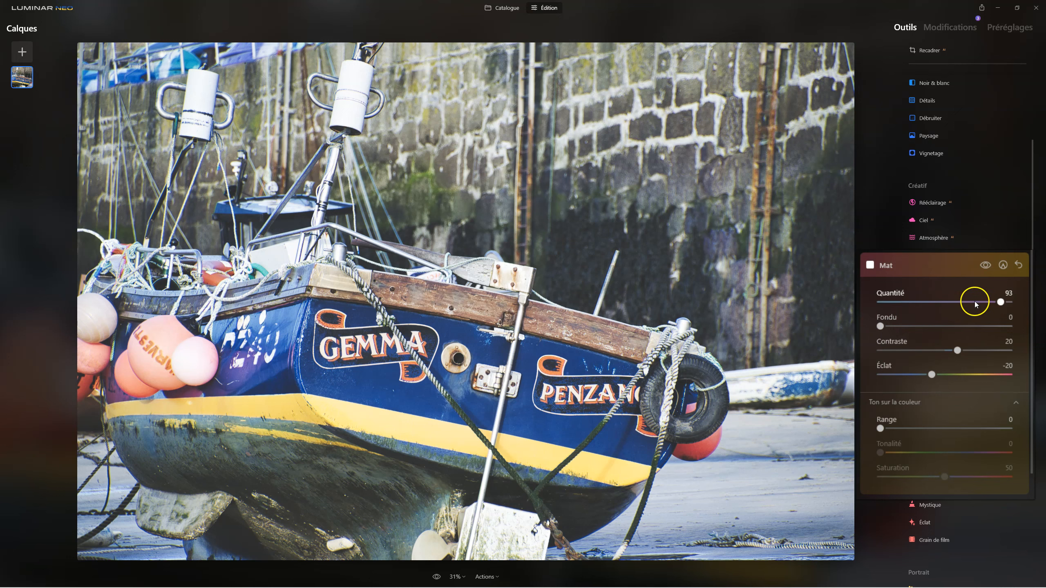
- Set the Mat effect's Fondu to 59 and its Quantité to 82
mouse_move(1001, 302)
left_mouse_down()
mouse_move(877, 298)
mouse_move(1000, 298)
left_mouse_up()
left_click_drag(882, 327, 958, 323)
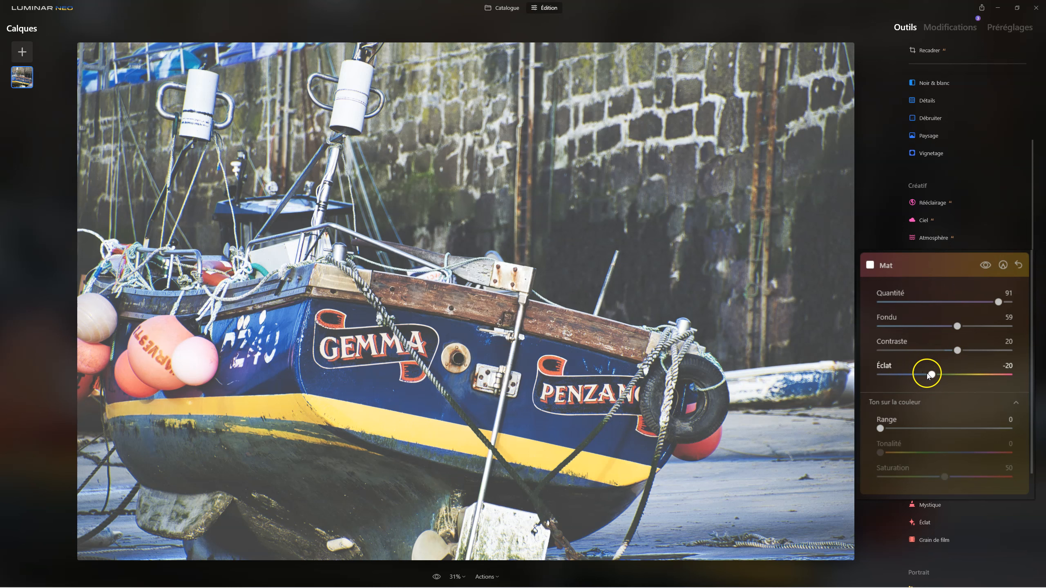
mouse_move(994, 301)
left_mouse_down()
mouse_move(898, 297)
mouse_move(986, 298)
left_mouse_up()
- Tint the Mat effect under Ton sur la couleur with Range at 70 and Tonalité at 244
left_click_drag(880, 430, 883, 431)
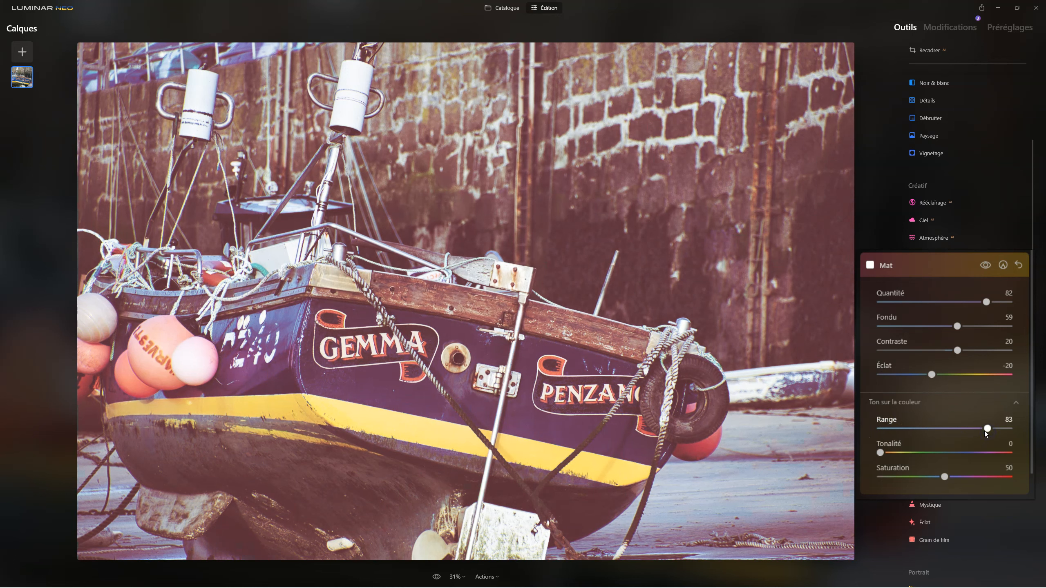
left_click_drag(989, 430, 969, 445)
mouse_move(965, 430)
left_mouse_down()
mouse_move(978, 430)
mouse_move(894, 429)
mouse_move(969, 430)
mouse_move(964, 449)
left_mouse_up()
left_click(880, 453)
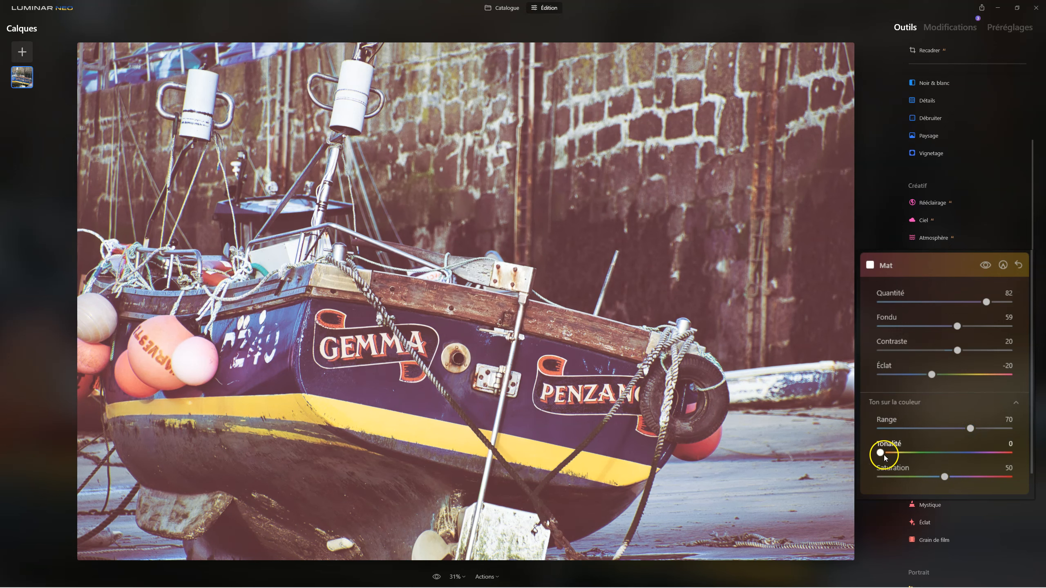
left_click_drag(881, 454, 959, 450)
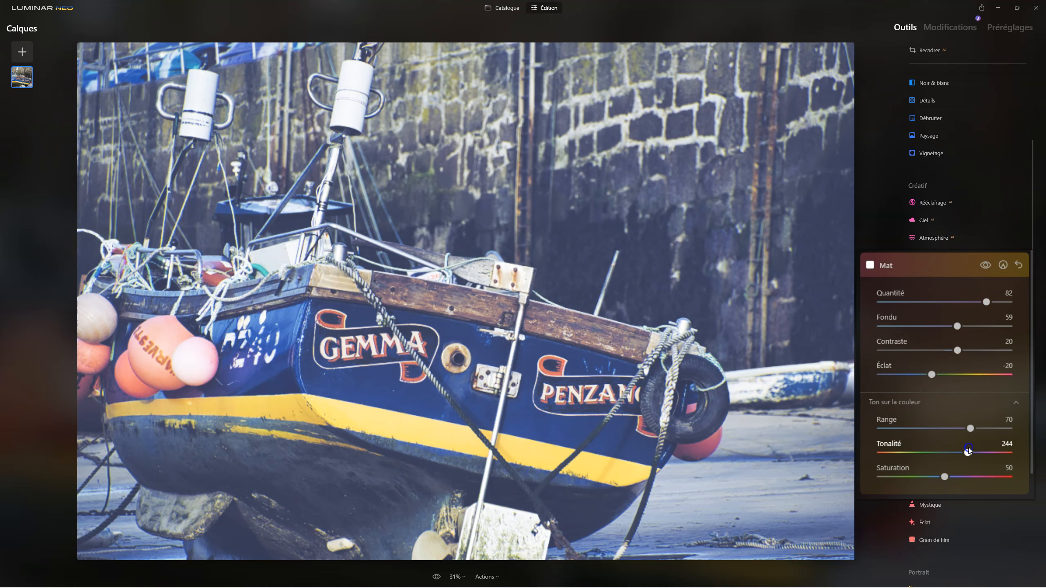
- Lower the Mat Range to 0 to compare the photo without the tint, and raise it to 71
left_click(970, 429)
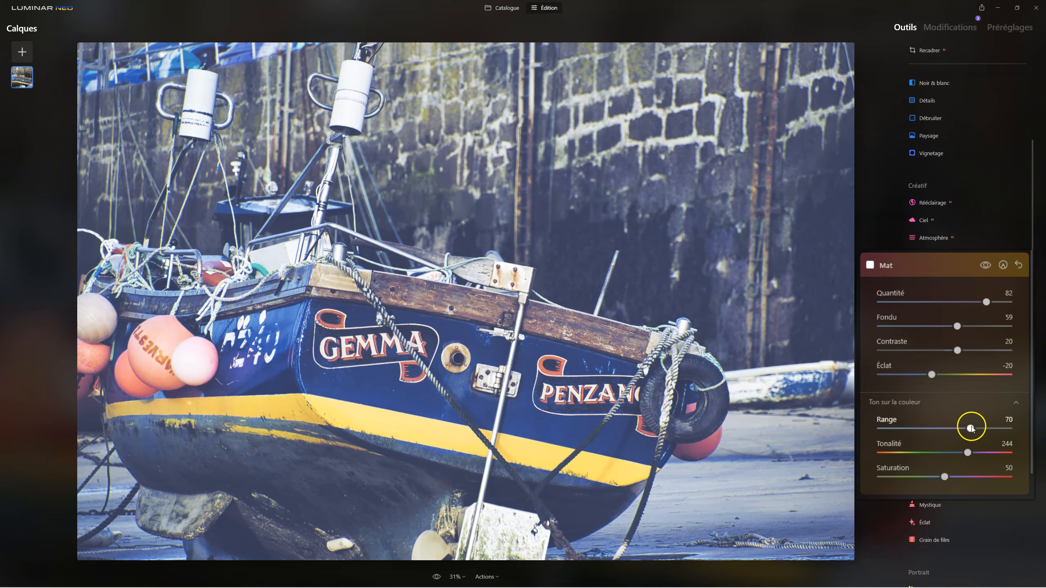
left_click_drag(971, 429, 894, 445)
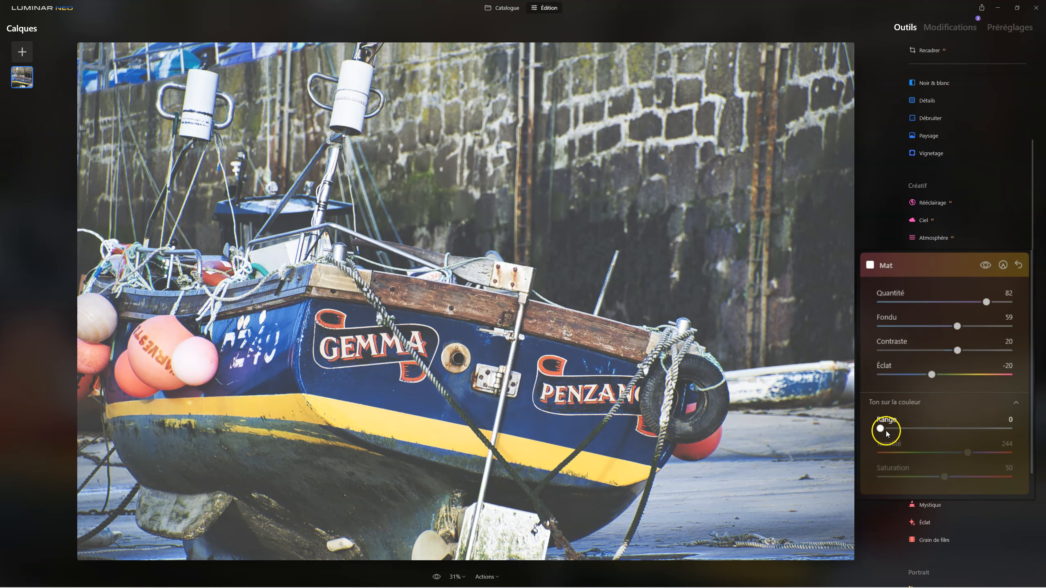
left_click_drag(882, 429, 893, 430)
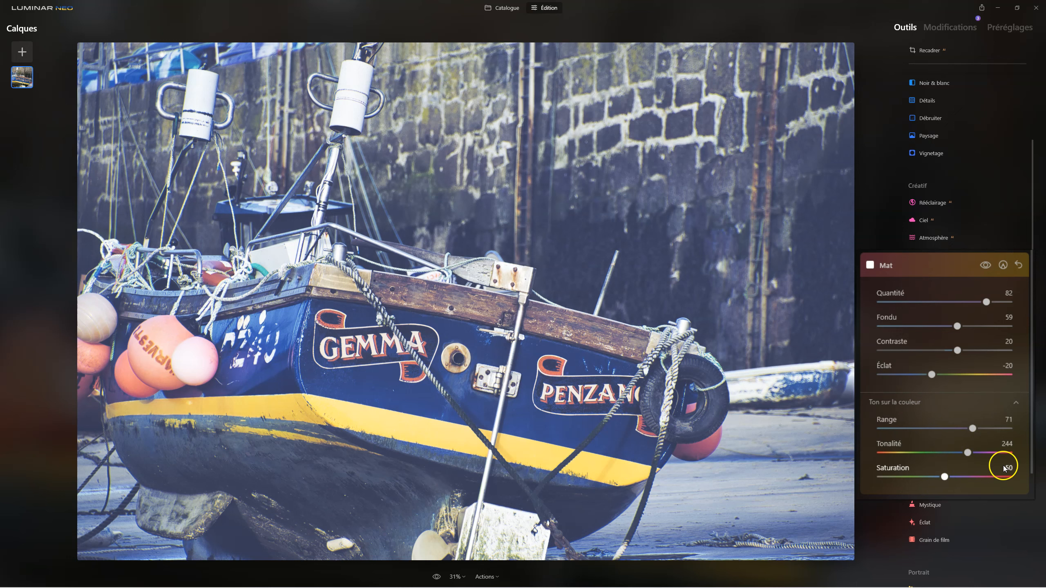
- Try the Mat tint's Saturation at 22, settle it at 79 and adjust Range to 67
left_click_drag(946, 477, 909, 477)
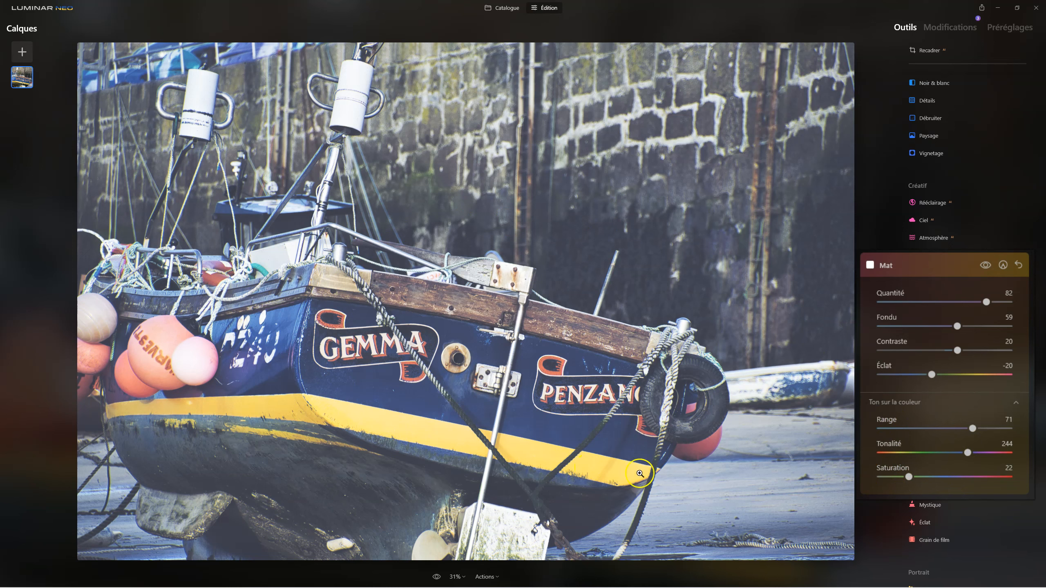
left_click_drag(909, 478, 983, 478)
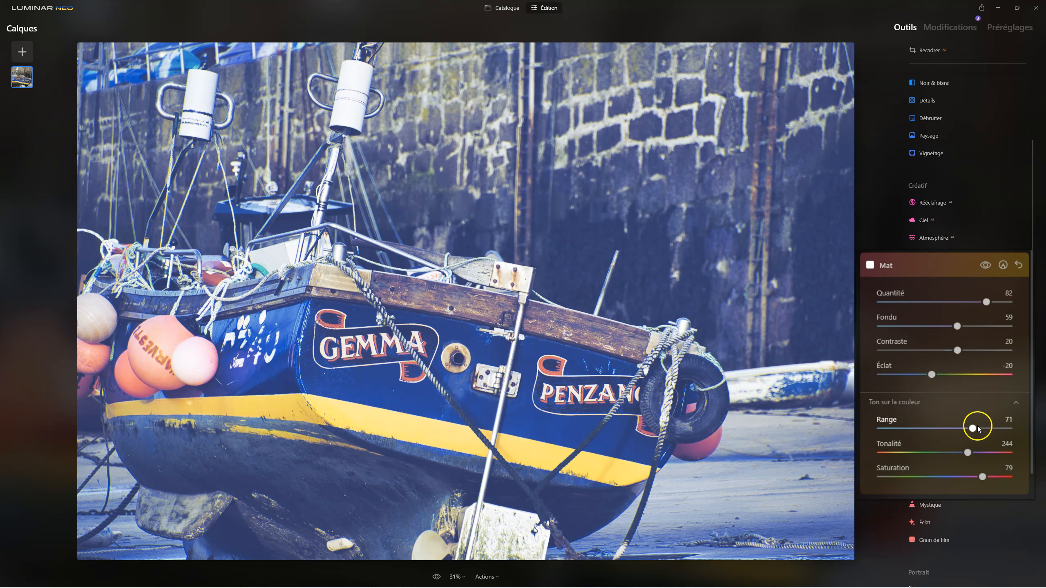
left_click_drag(972, 428, 956, 429)
left_click_drag(889, 429, 966, 417)
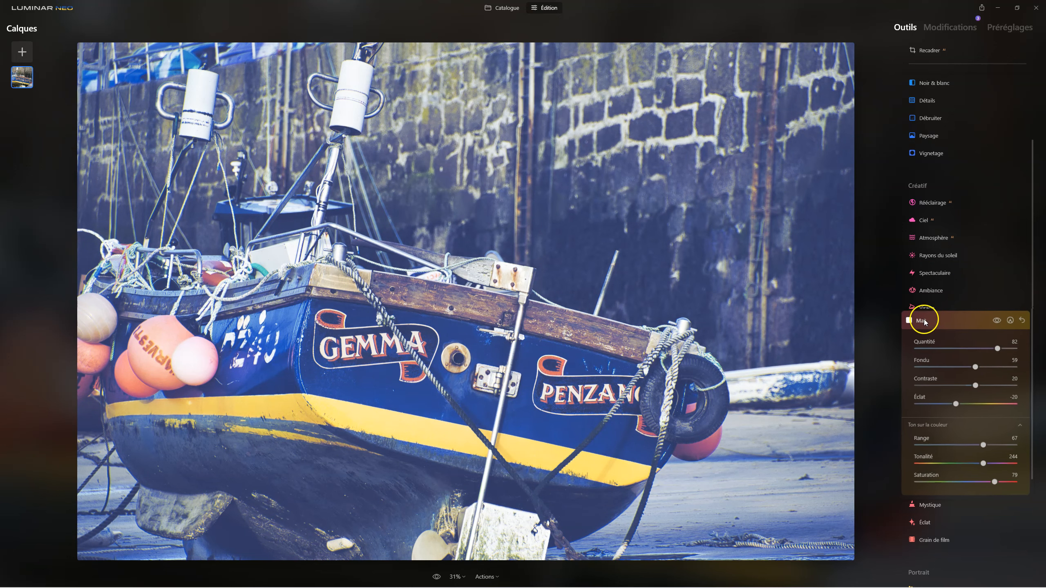
- Close the Mat tool, reset its settings and remove the Mat adjustment from the photo's list of modifications
left_click(927, 325)
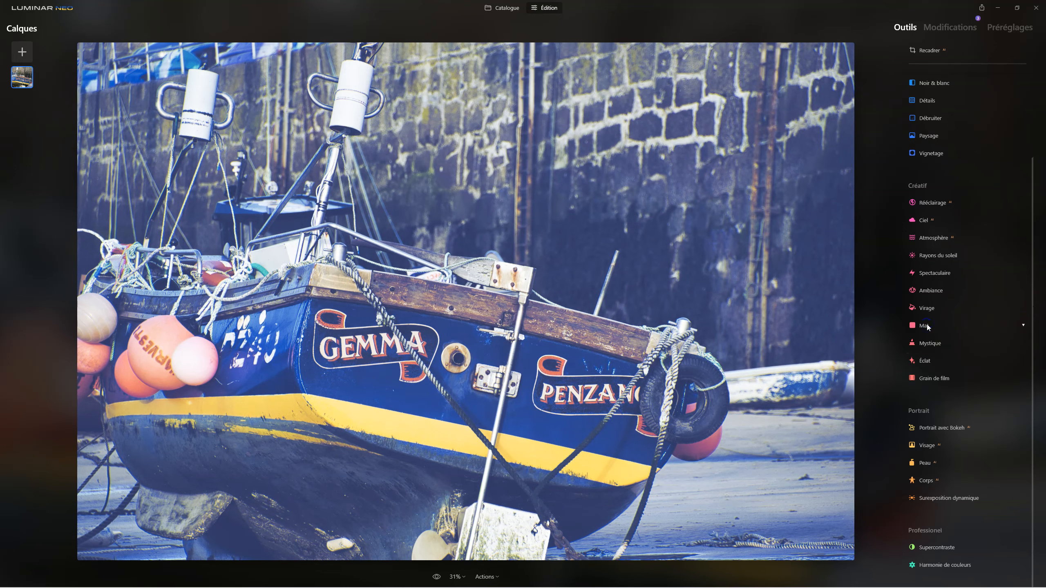
left_click(947, 27)
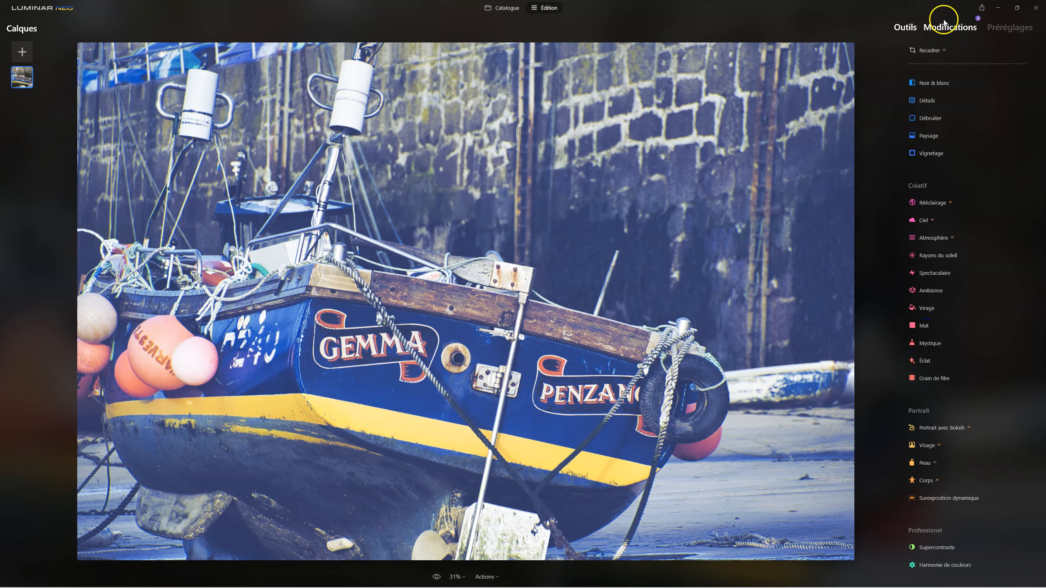
left_click(1012, 83)
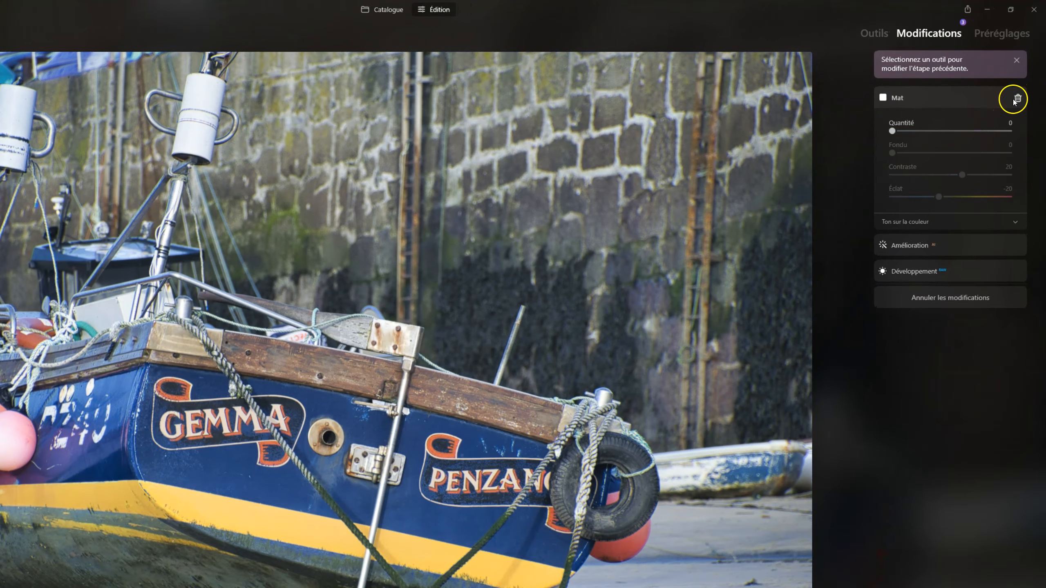
left_click(1017, 98)
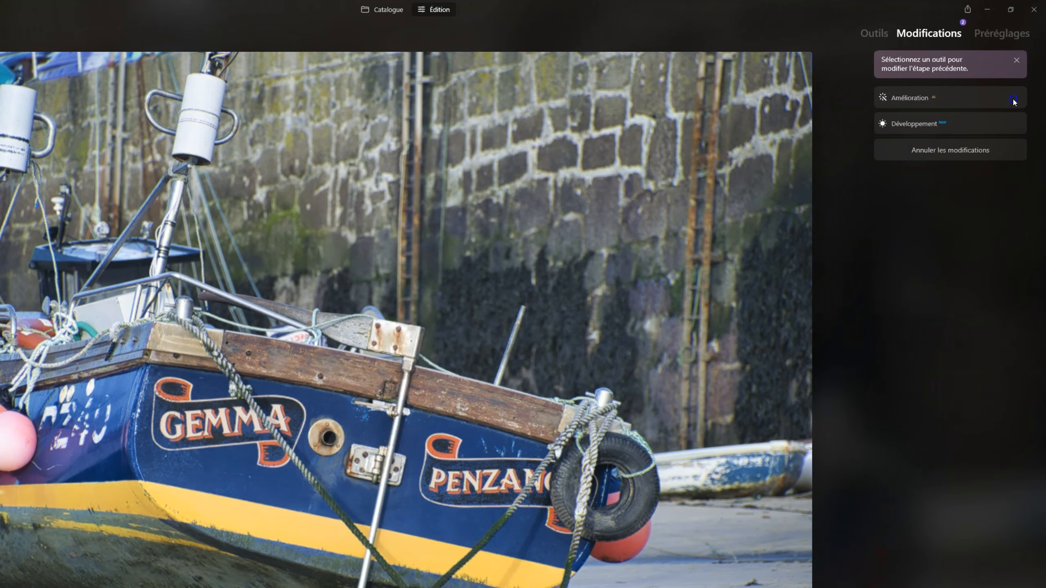
- Open the Mystique tool and raise its Quantité in stages to 89
left_click(874, 33)
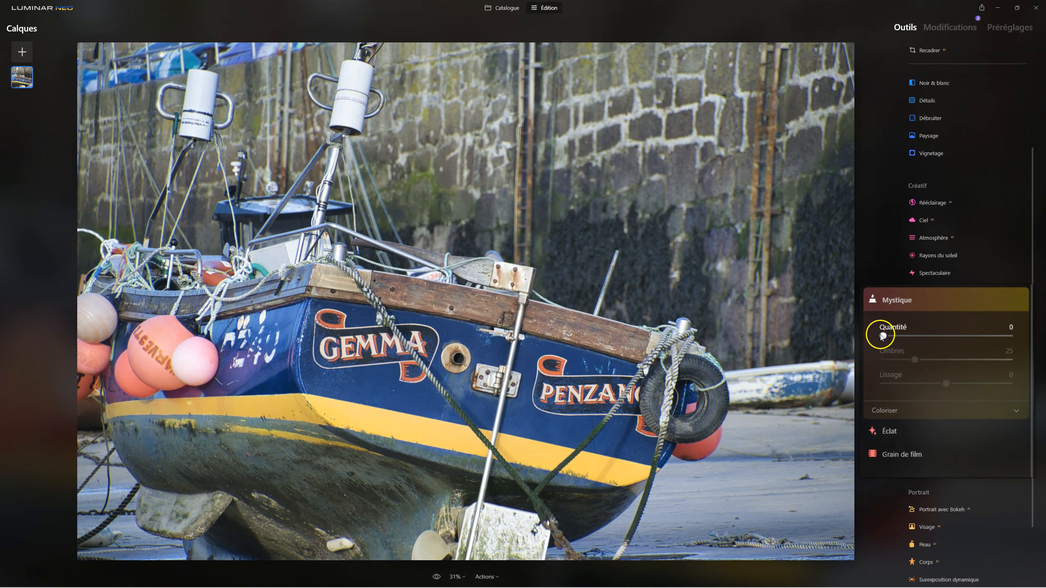
left_click_drag(882, 337, 971, 338)
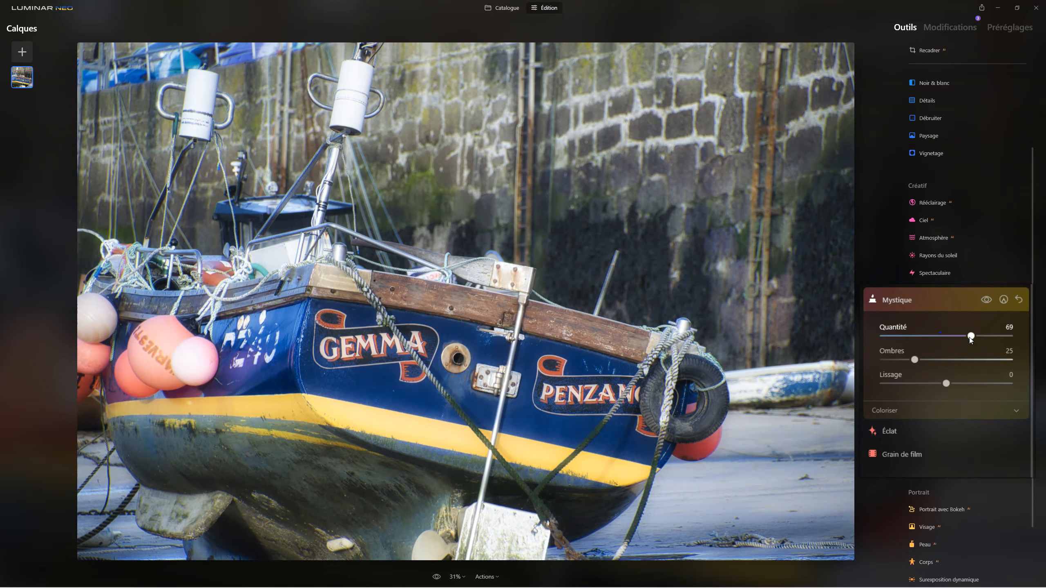
left_click(982, 340)
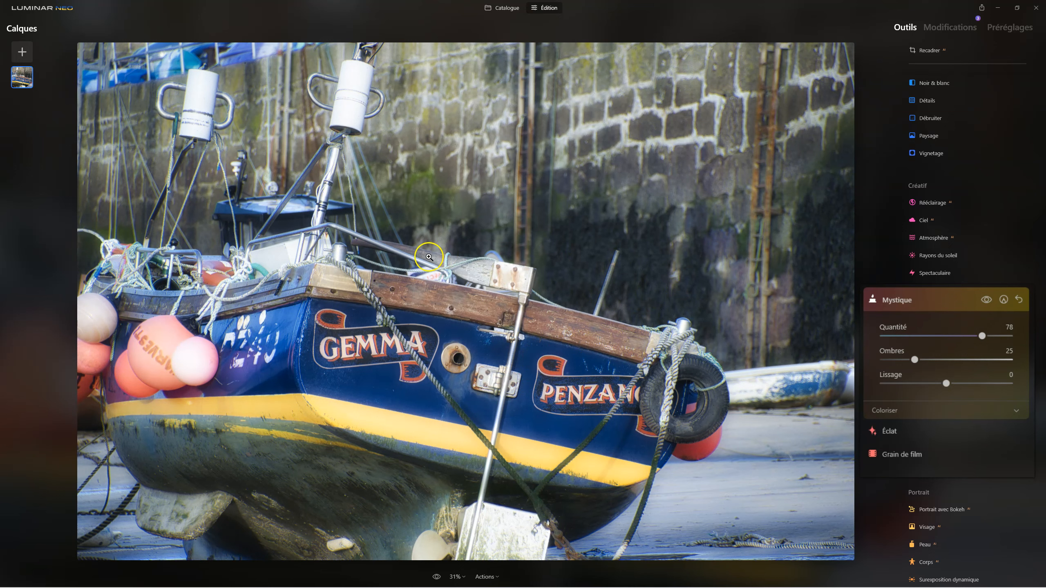
mouse_move(985, 336)
left_mouse_down()
mouse_move(962, 335)
mouse_move(992, 334)
left_mouse_up()
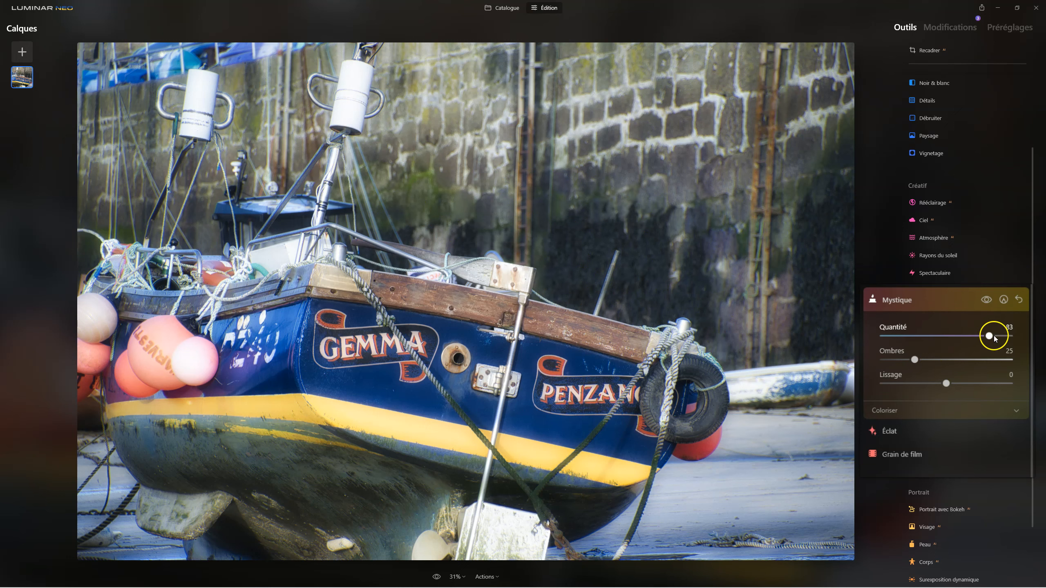
mouse_move(991, 336)
left_mouse_down()
mouse_move(887, 335)
mouse_move(998, 334)
left_mouse_up()
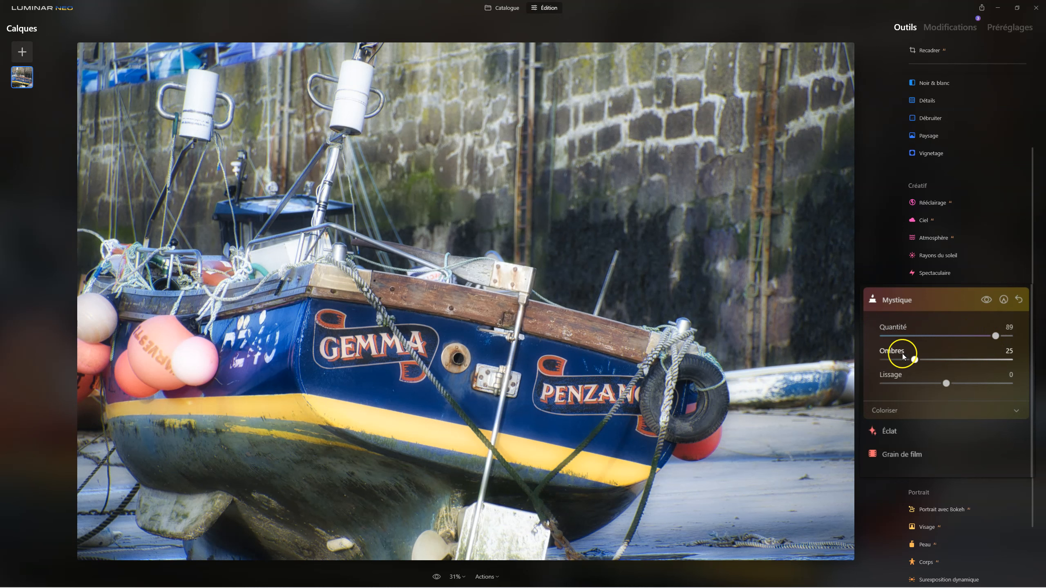
- Look into Mystique's Coloriser section, collapse it, try different Lissage amounts and reset Lissage to 0
left_click(889, 411)
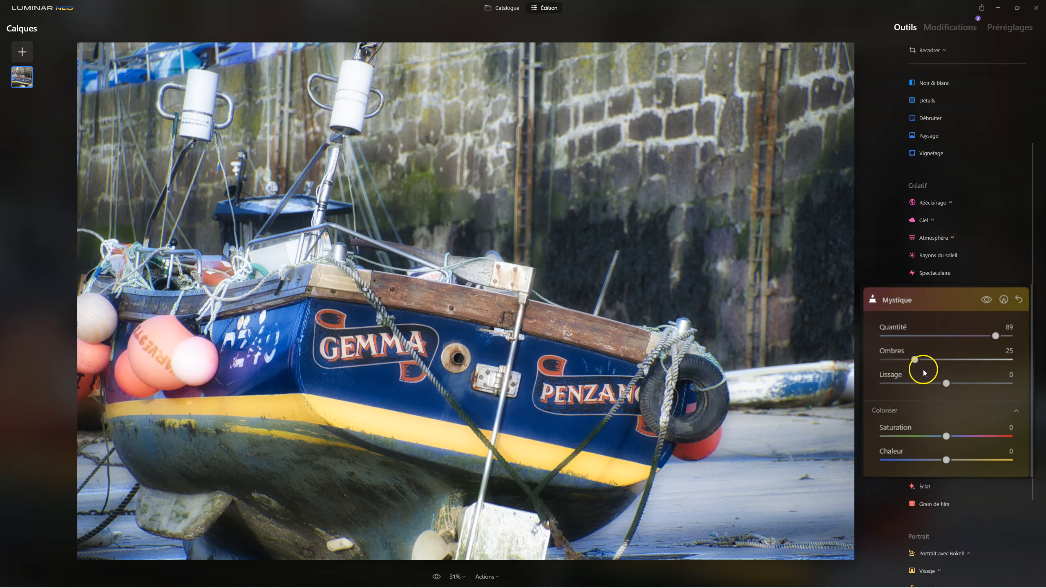
left_click(882, 407)
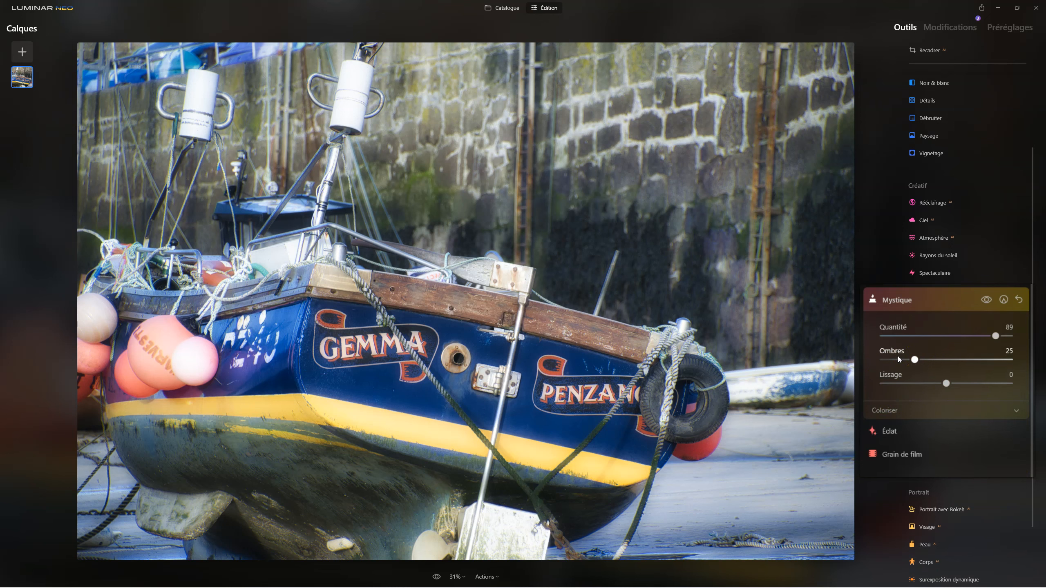
left_click(946, 384)
left_click_drag(946, 384, 999, 379)
double_click(925, 383)
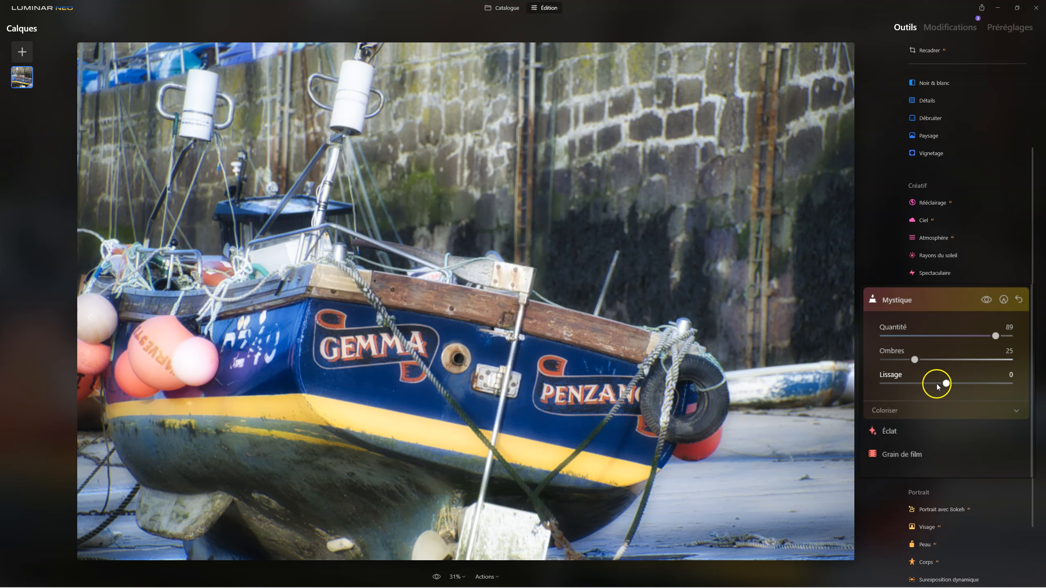
- Set the Mystique effect's Ombres to 13 and its Quantité to 75
left_click_drag(963, 360, 901, 359)
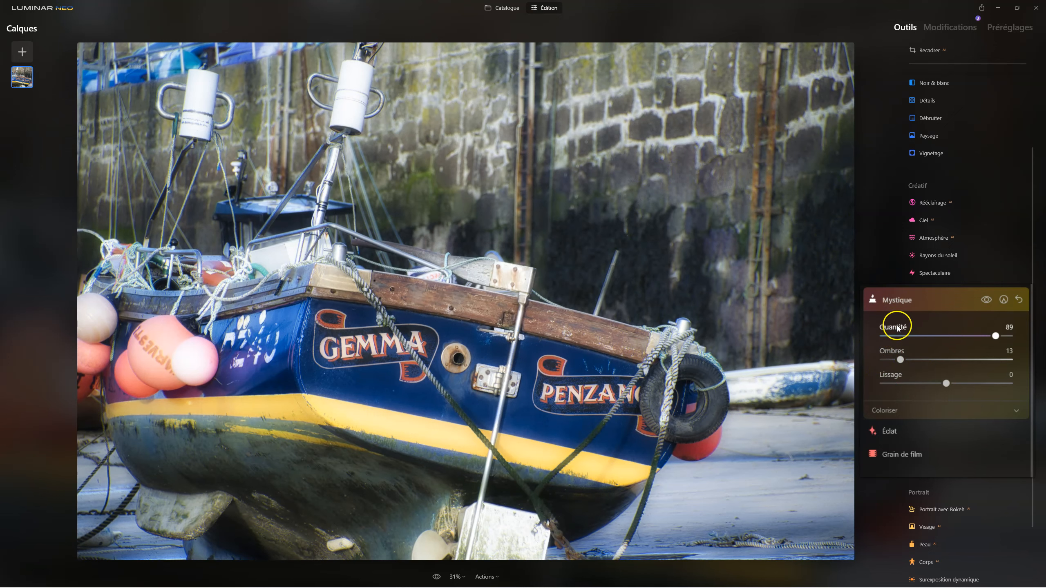
mouse_move(995, 336)
left_mouse_down()
mouse_move(875, 326)
mouse_move(981, 328)
left_mouse_up()
left_click_drag(910, 322, 978, 335)
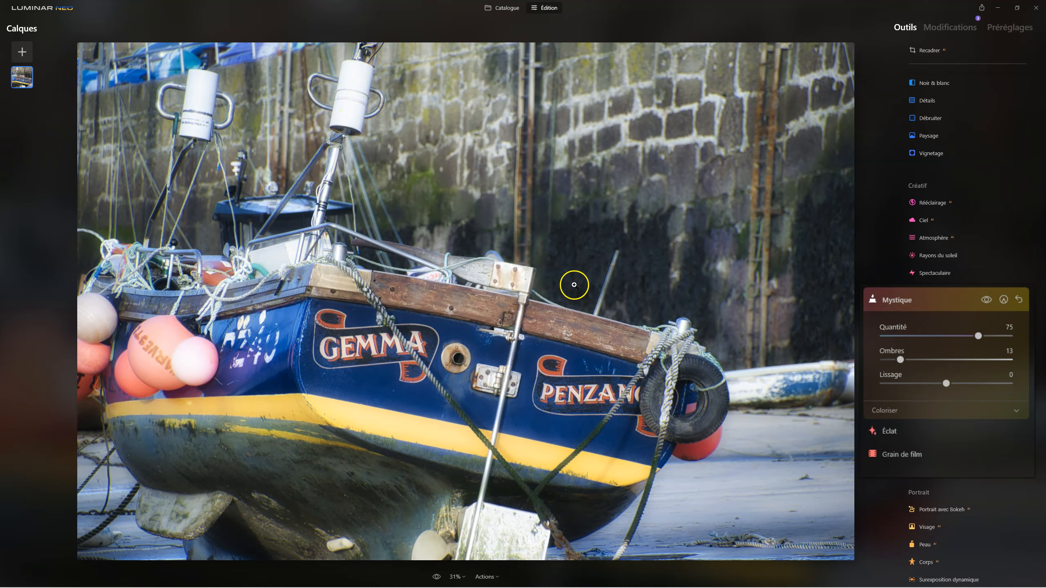
- Expand Mystique's Coloriser section, set Saturation to 66 and Chaleur to 64, and raise Quantité to 85
left_click(890, 411)
left_click_drag(949, 438, 992, 439)
left_click_drag(957, 462, 983, 461)
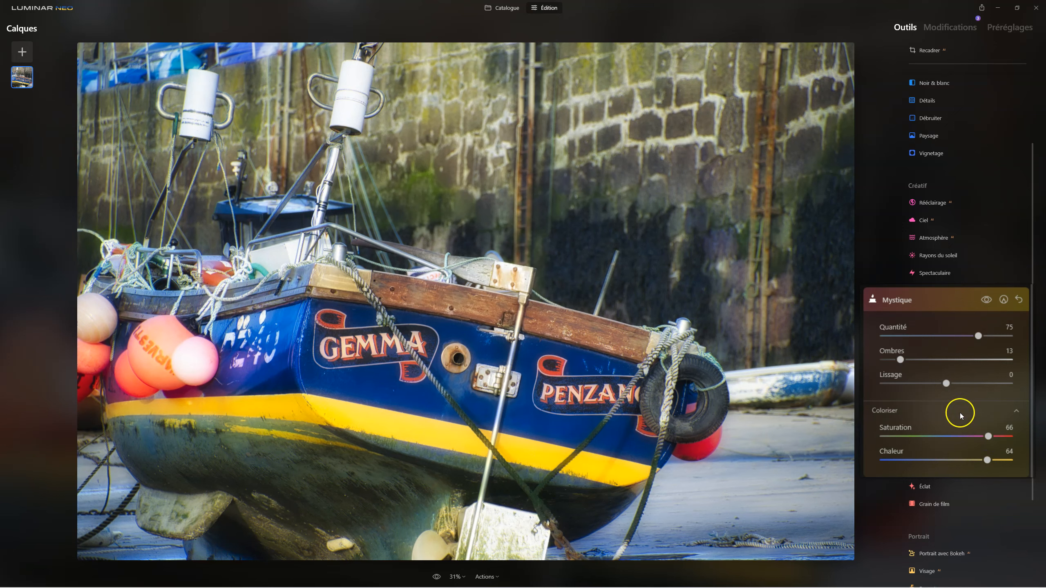
mouse_move(981, 336)
left_mouse_down()
mouse_move(890, 336)
mouse_move(992, 336)
left_mouse_up()
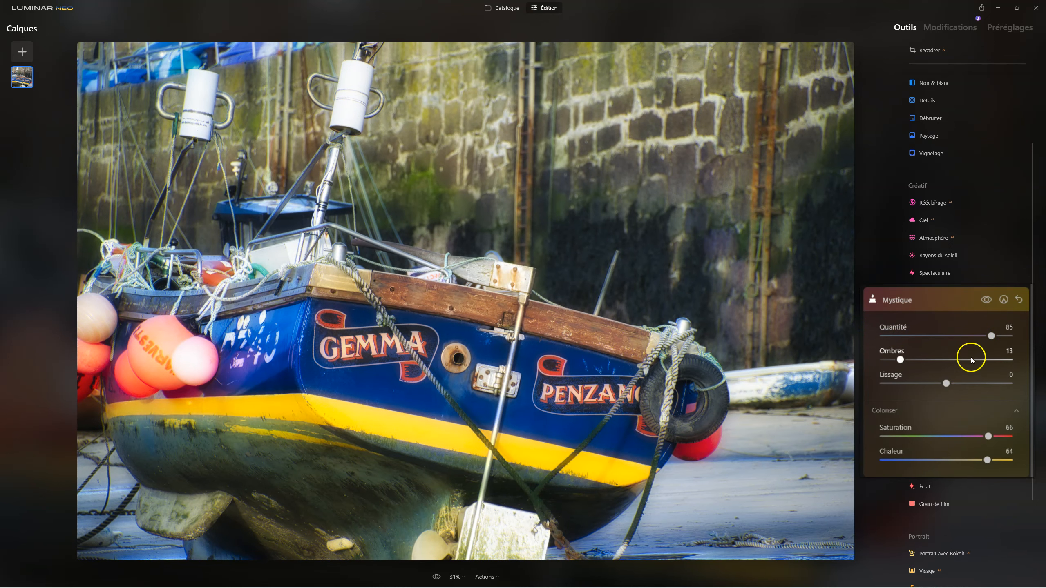
- Close the Mystique tool, reset its settings and remove the Mystique adjustment from the photo's list of modifications
left_click(957, 348)
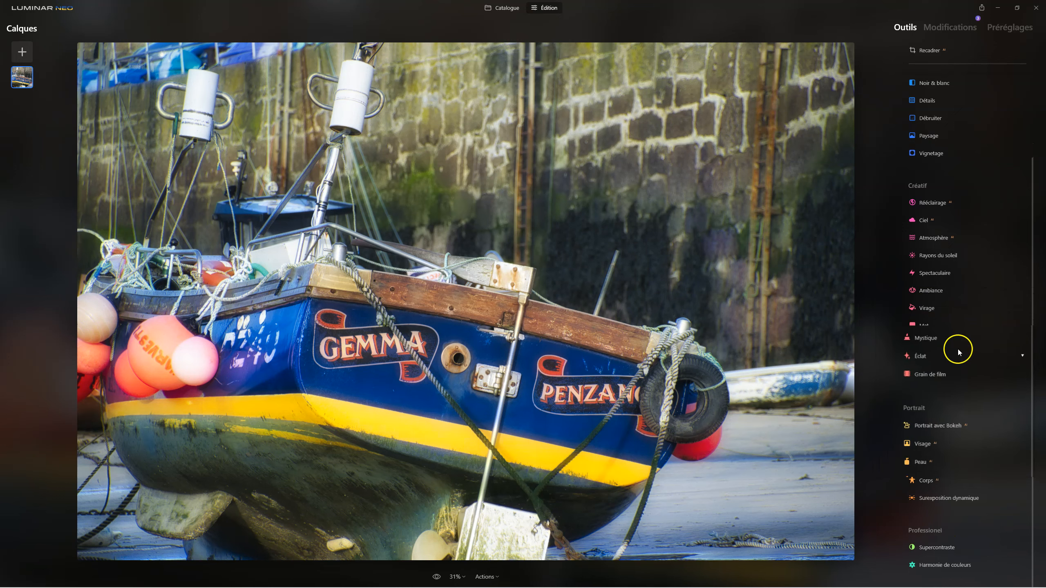
left_click(949, 29)
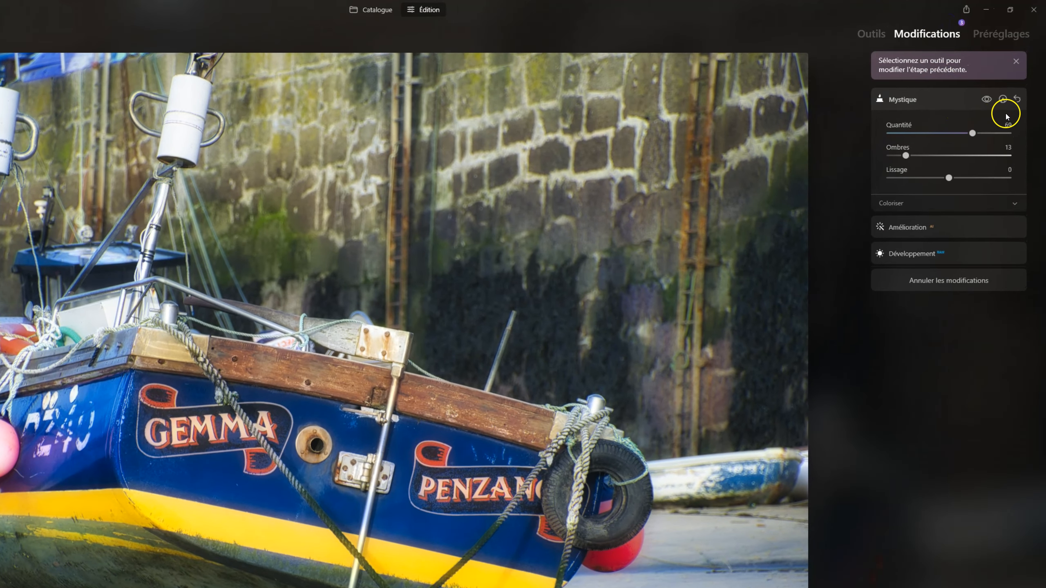
left_click(1018, 97)
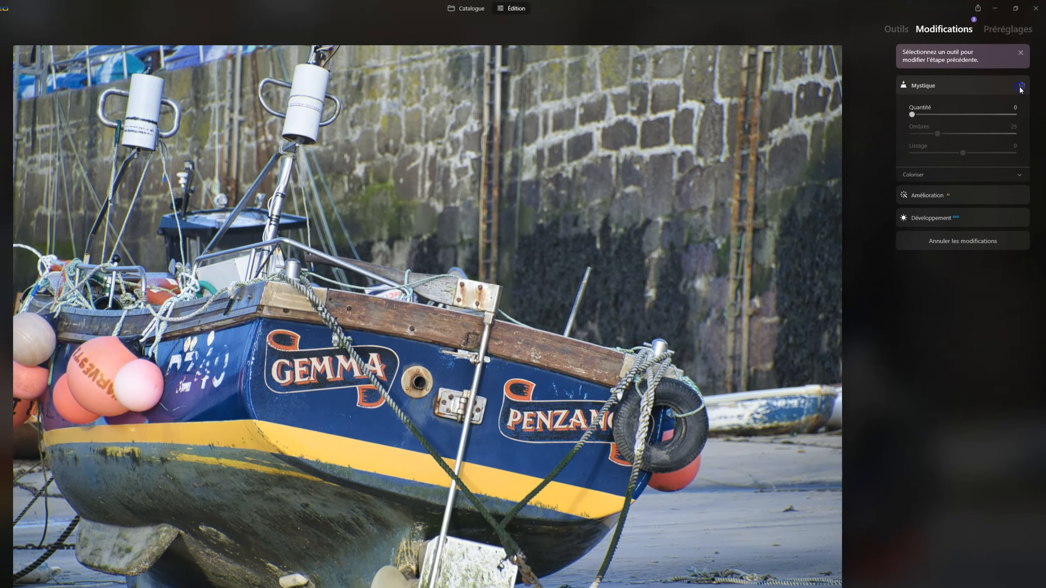
left_click(1019, 87)
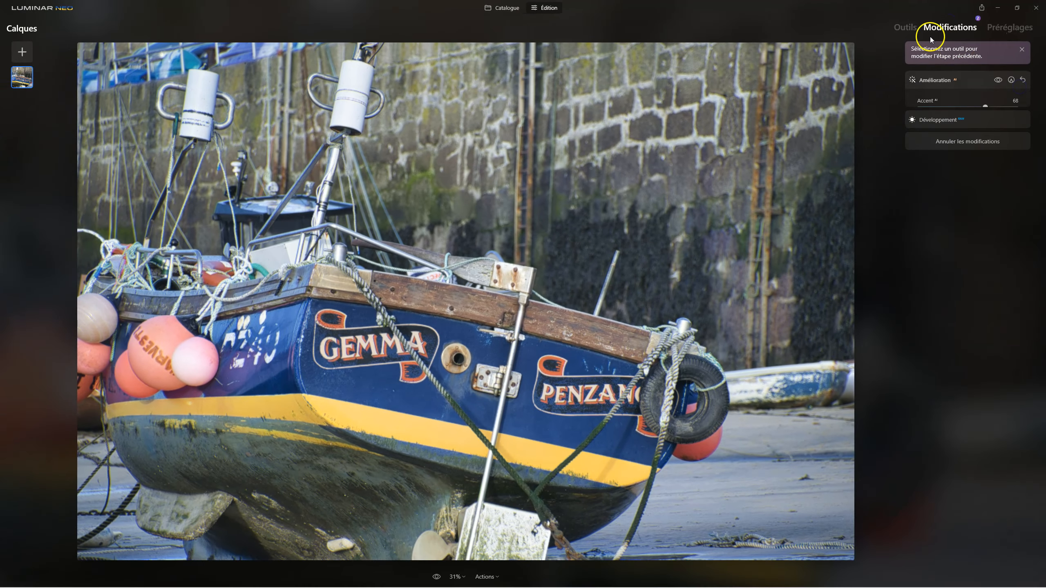
- Open the Éclat tool, expand its Réglages avancés and raise the Flou artistique Quantité to 72
left_click(901, 29)
left_click(924, 361)
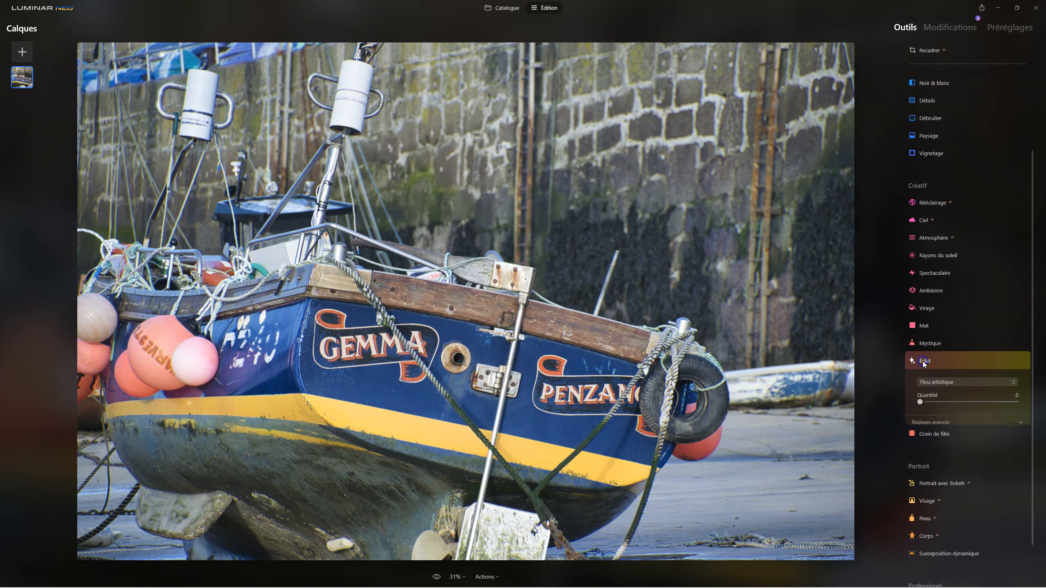
left_click(926, 422)
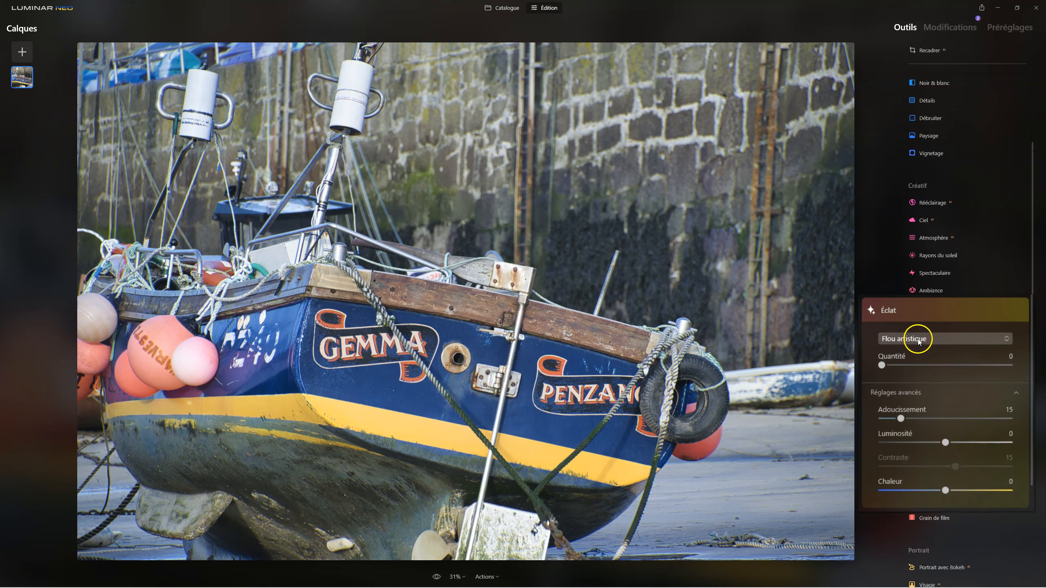
left_click_drag(882, 365, 975, 367)
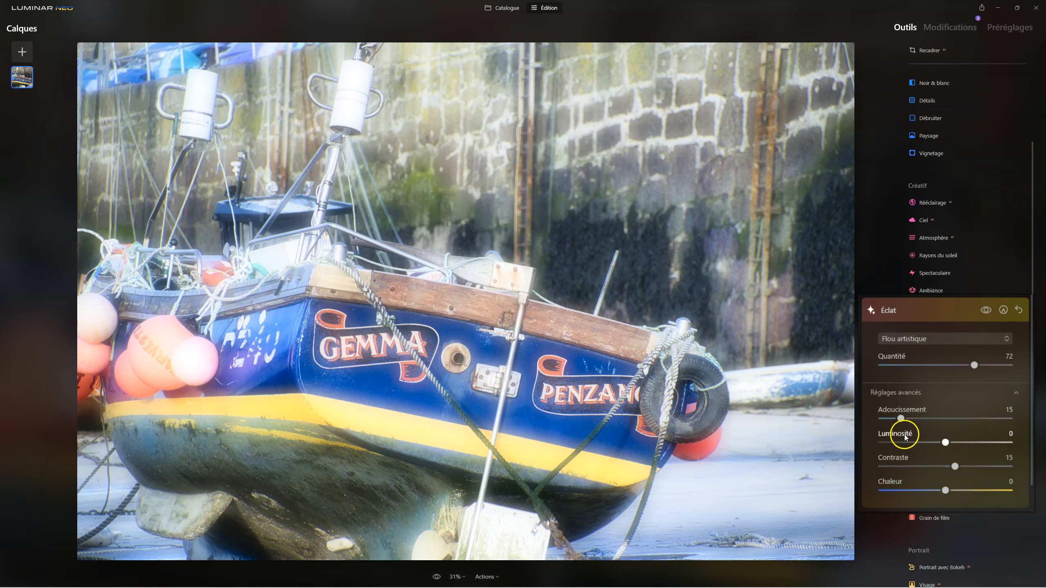
- Set the Éclat Adoucissement to 17, Luminosité to -24, Contraste to 36 and Chaleur to -66
left_click_drag(903, 419, 969, 462)
left_click(943, 491)
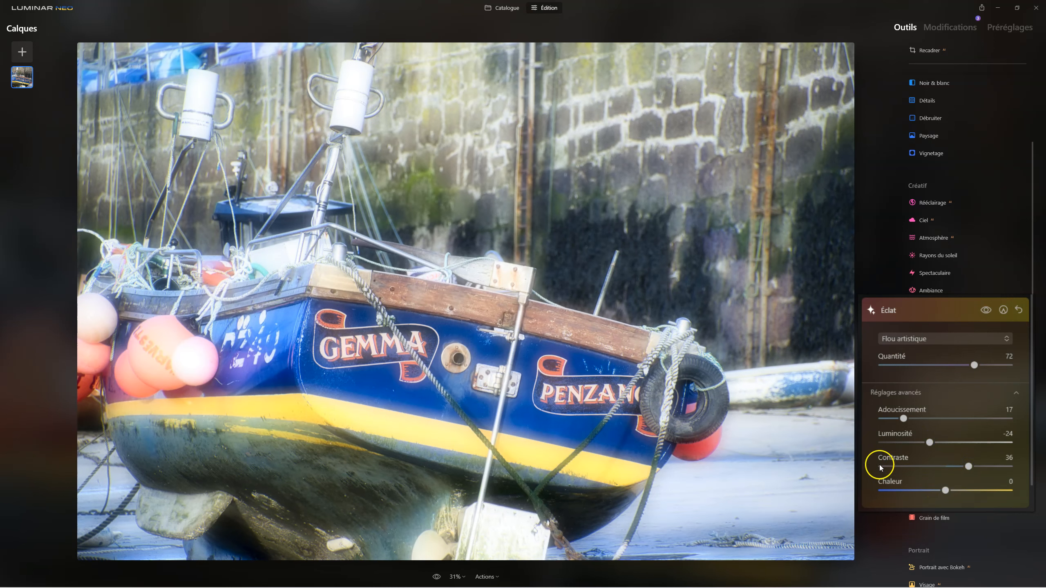
left_click_drag(946, 491, 902, 489)
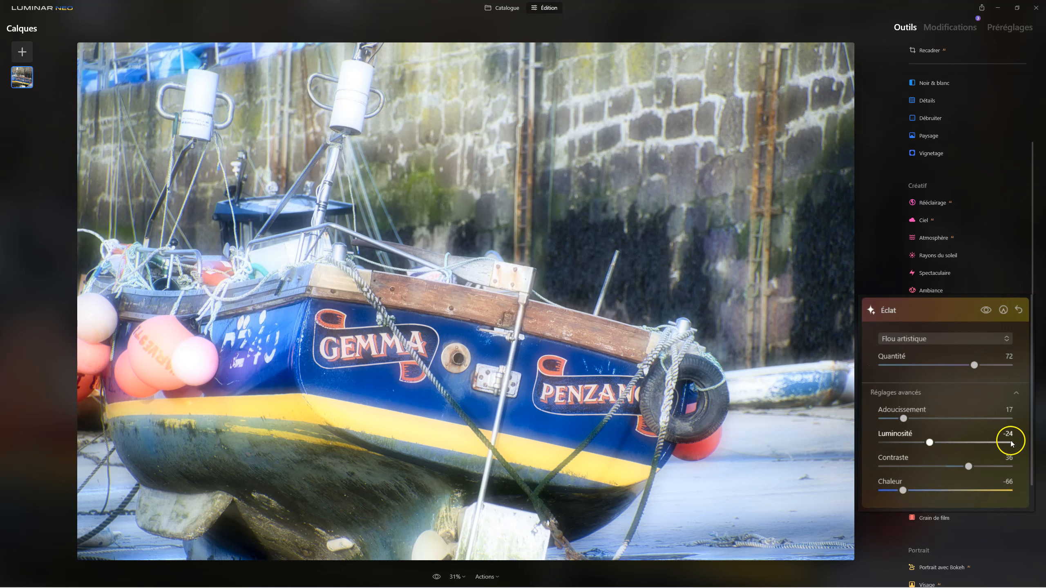
- Reset the Éclat settings, choose the Éclat effect type and raise its Quantité to 80
left_click(1019, 310)
left_click(943, 339)
left_click(925, 379)
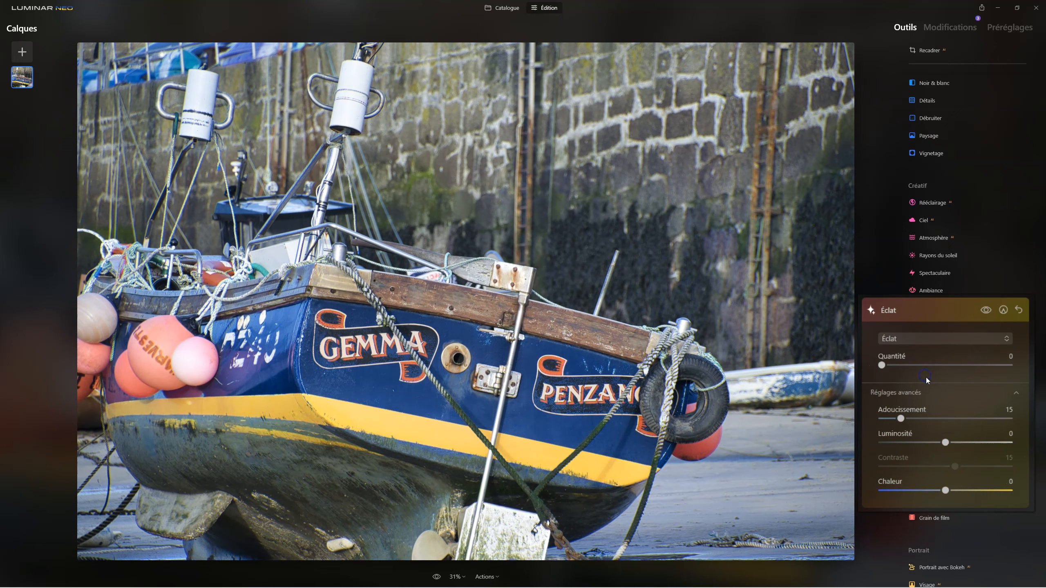
left_click_drag(881, 365, 984, 365)
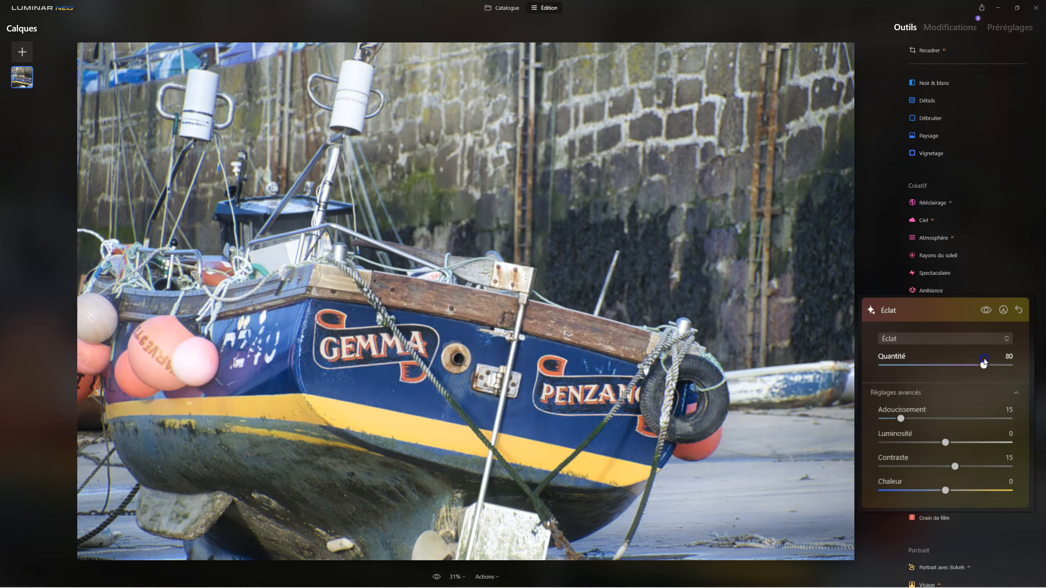
- Switch the Éclat tool's type to Effet Orton and lower its Quantité to 77
left_click(905, 344)
left_click(914, 393)
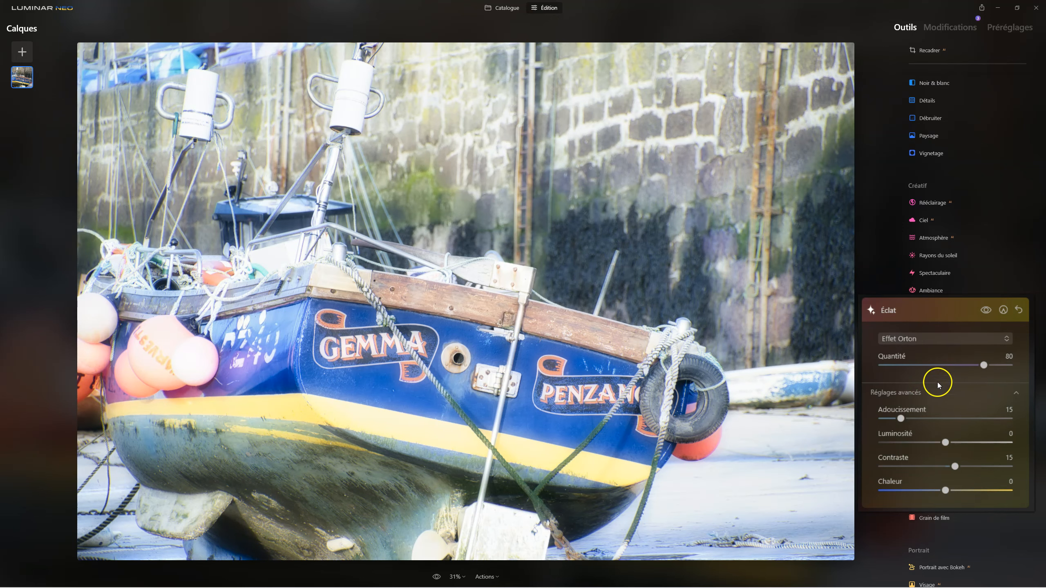
mouse_move(983, 365)
left_mouse_down()
mouse_move(934, 363)
mouse_move(981, 365)
left_mouse_up()
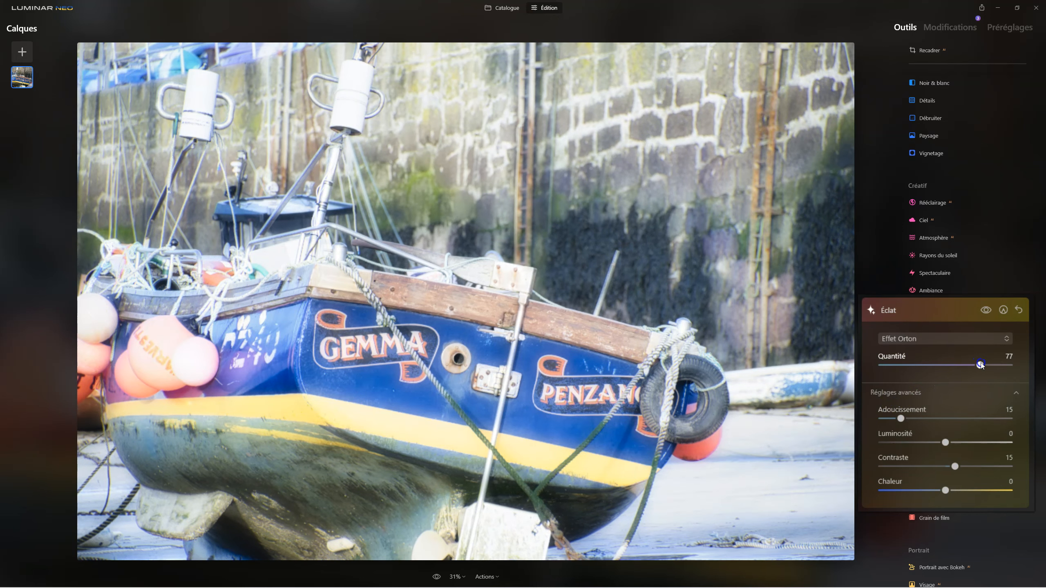
left_click(958, 341)
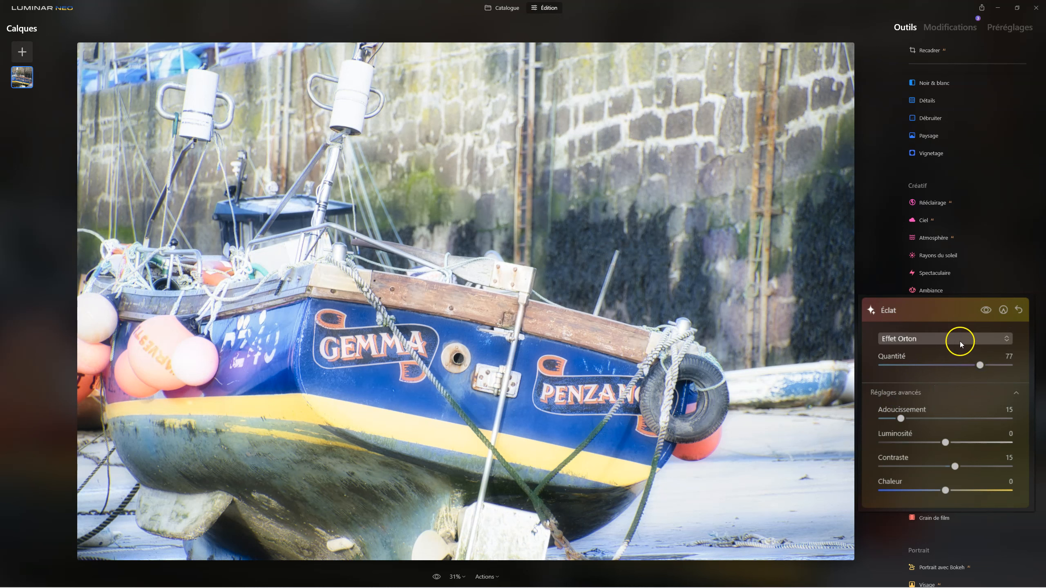
left_click(959, 341)
mouse_move(982, 364)
left_mouse_down()
mouse_move(900, 363)
mouse_move(973, 365)
left_mouse_up()
- Try Effet Orton léger with Quantité 86, and return to Effet Orton with Quantité 81
left_click(941, 338)
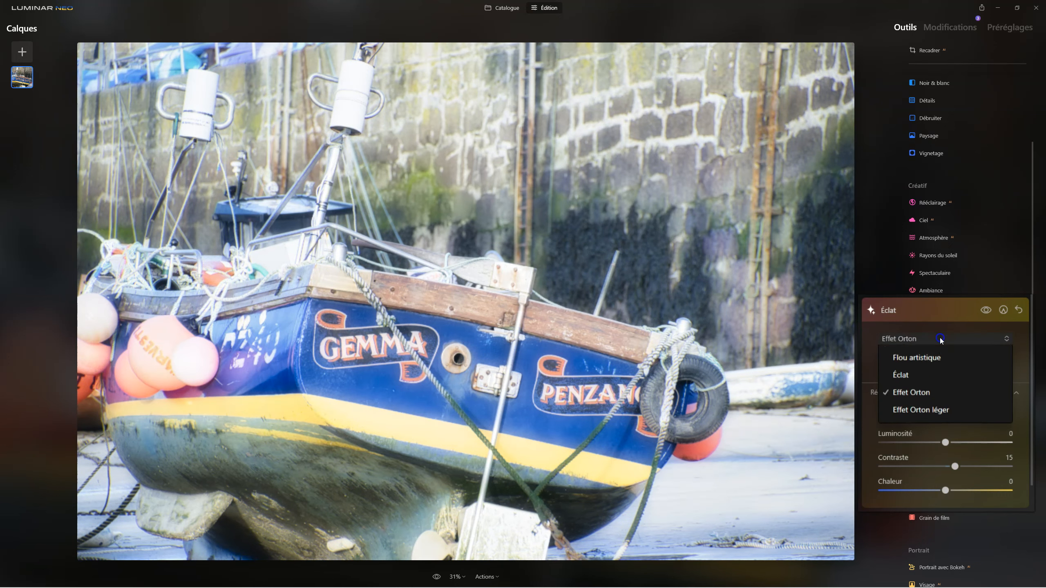
left_click(934, 411)
left_click_drag(953, 365, 991, 366)
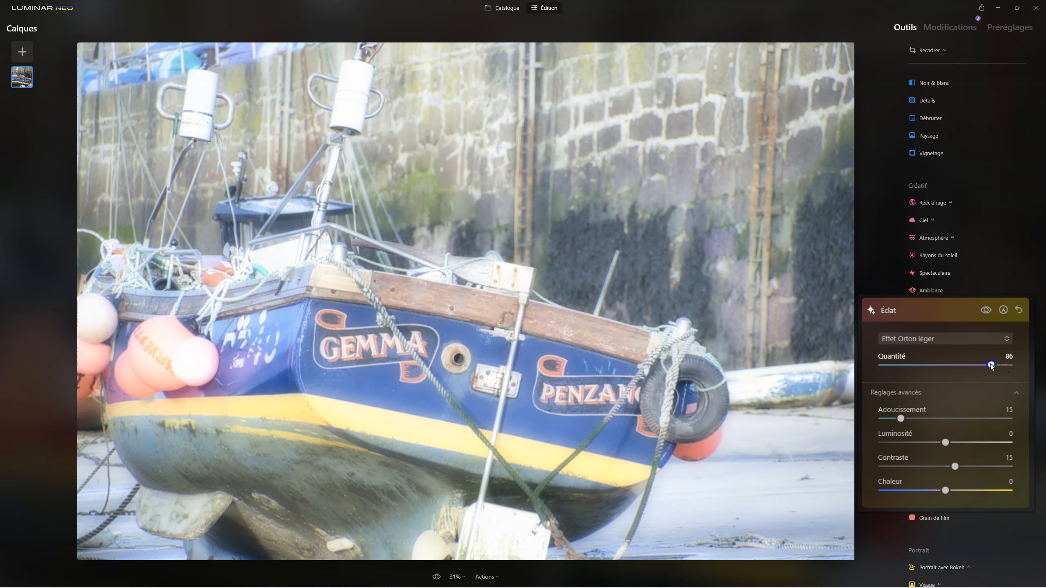
left_click(925, 338)
left_click(920, 398)
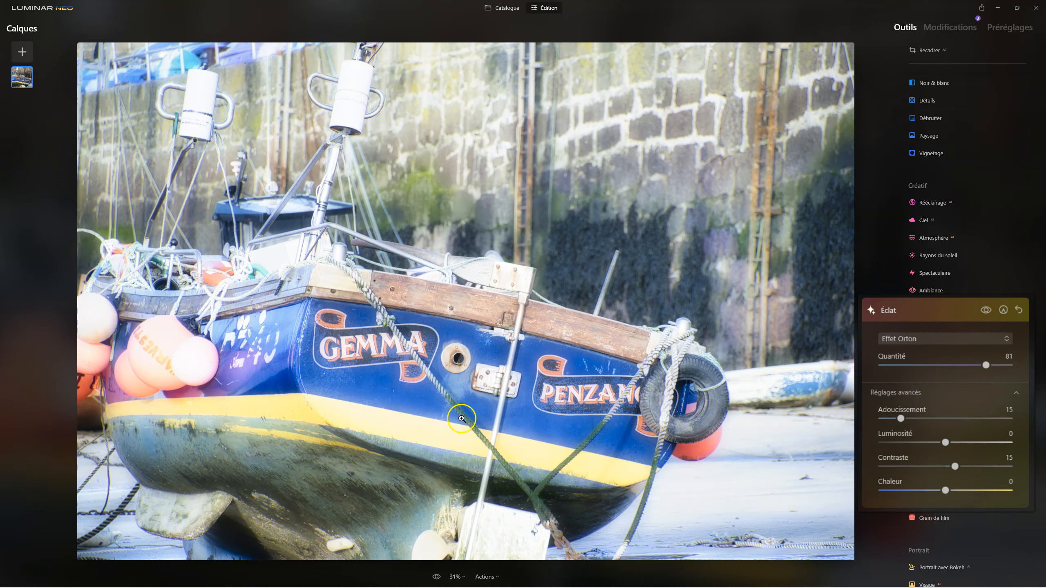
- Choose Effet Orton léger and set Adoucissement to 59, Luminosité to -30, Contraste to 70 and Chaleur to 8
left_click(927, 339)
left_click(930, 412)
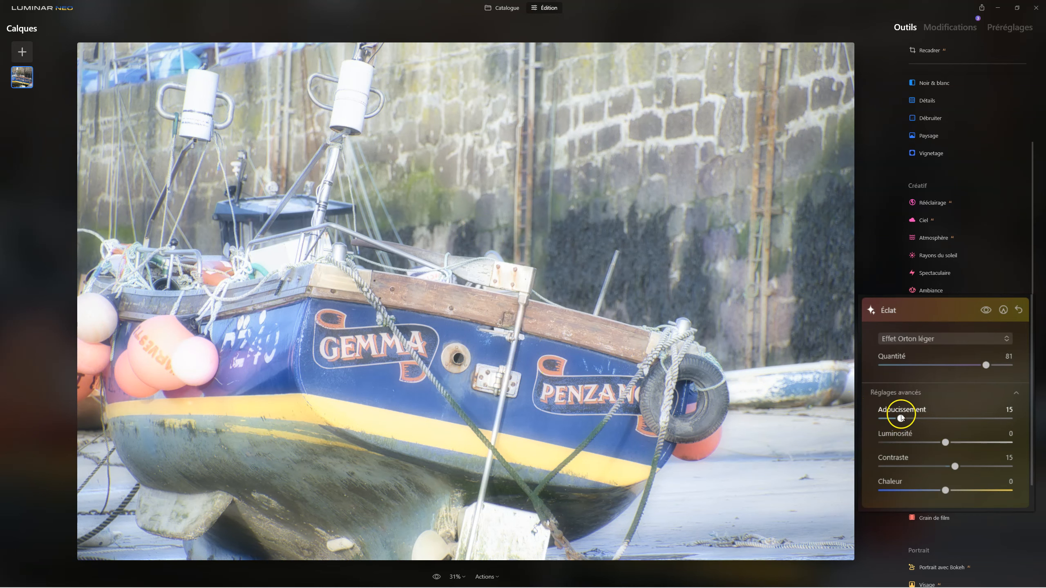
left_click_drag(901, 419, 951, 489)
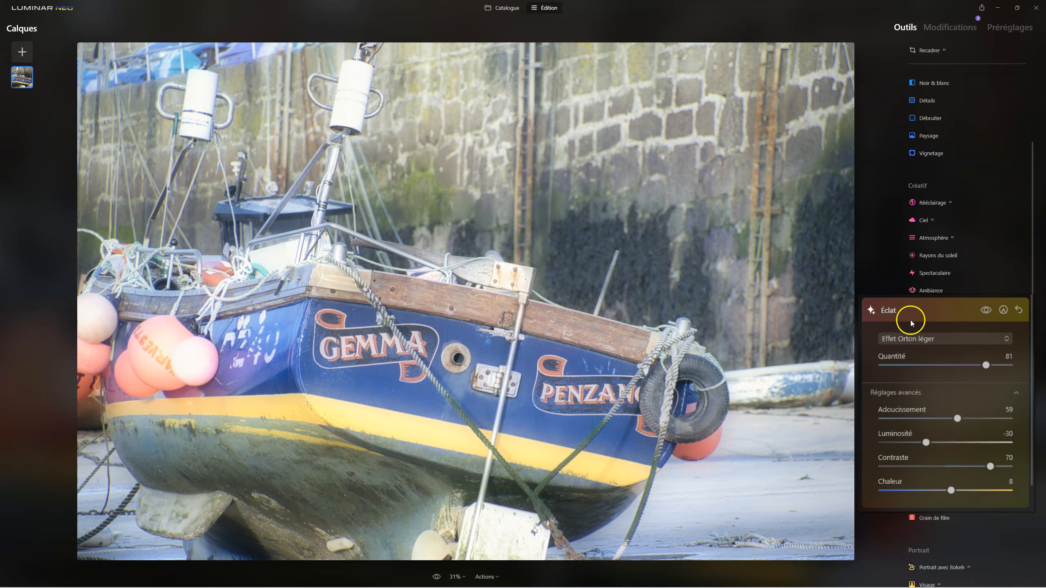
- Reset the Éclat tool, apply Flou artistique with Quantité 43 and close the tool
left_click(1020, 311)
left_click(920, 340)
left_click(895, 359)
left_click_drag(884, 367, 951, 381)
left_click(930, 345)
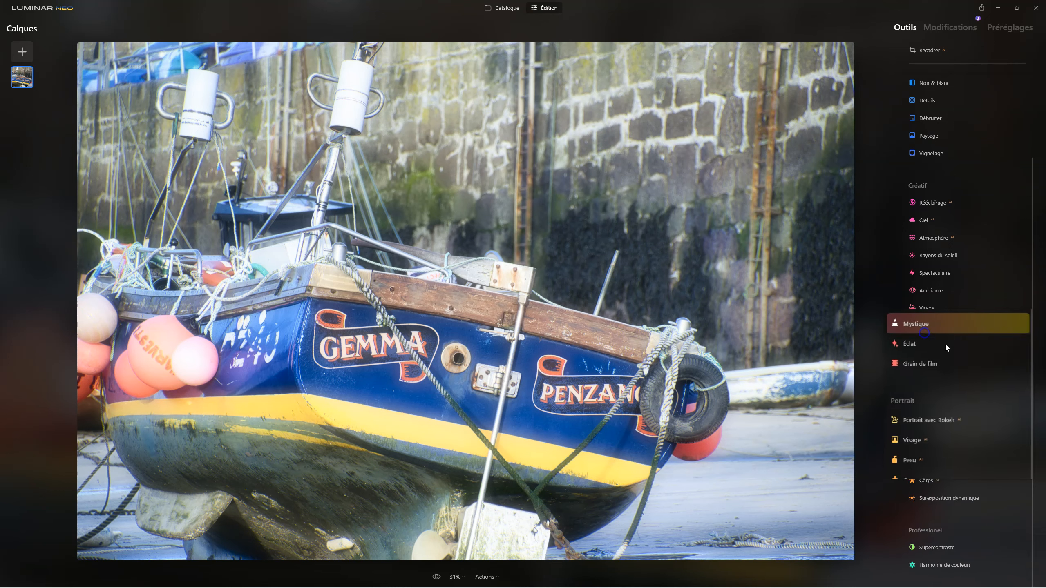
- Open the Mystique tool and set its Quantité to 31
left_click(924, 330)
left_click_drag(888, 340, 924, 336)
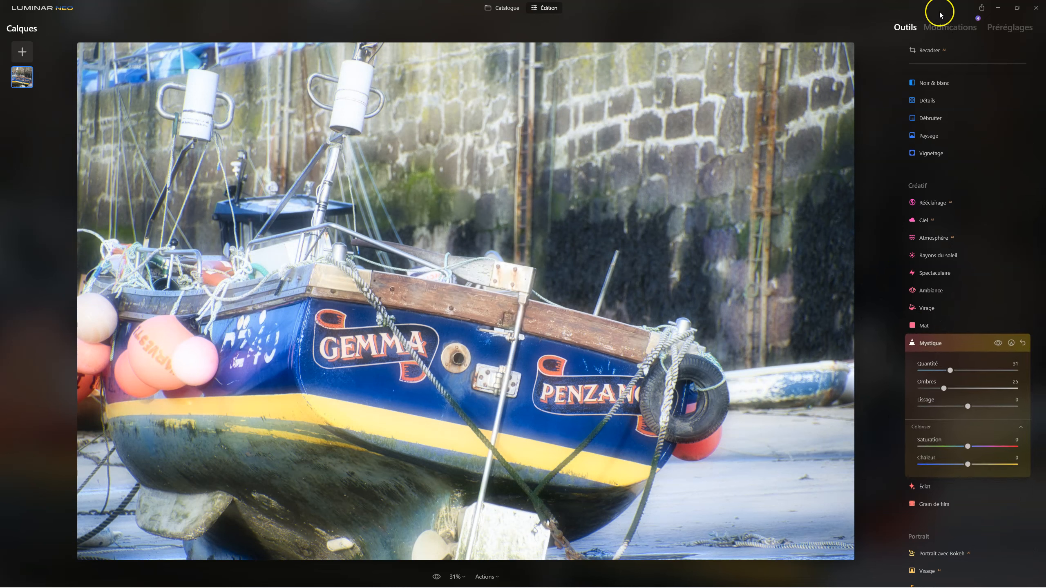
- Examine the Amélioration, Mystique and Éclat settings in the photo's list of modifications
left_click(951, 27)
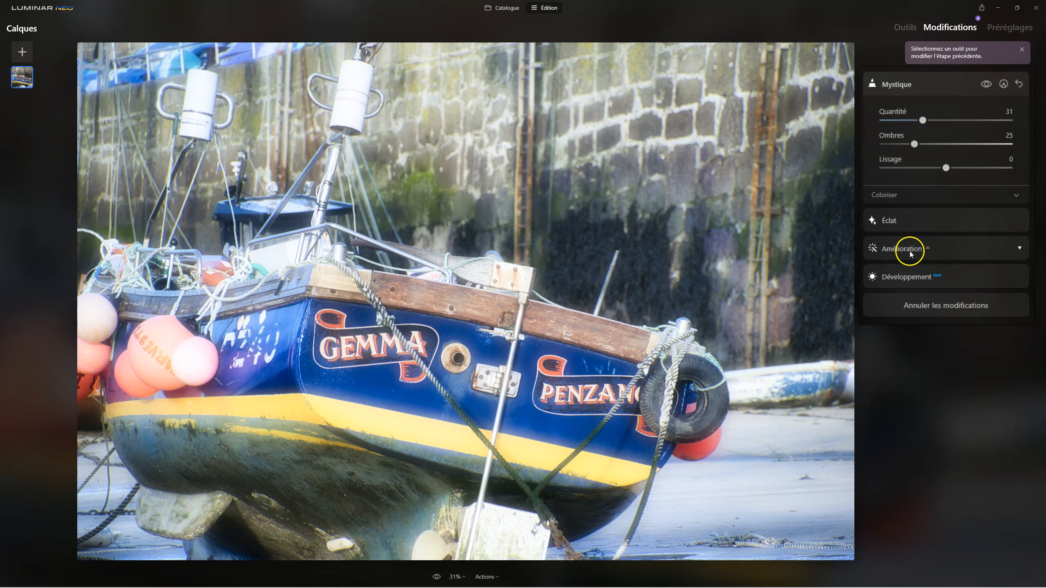
left_click(909, 249)
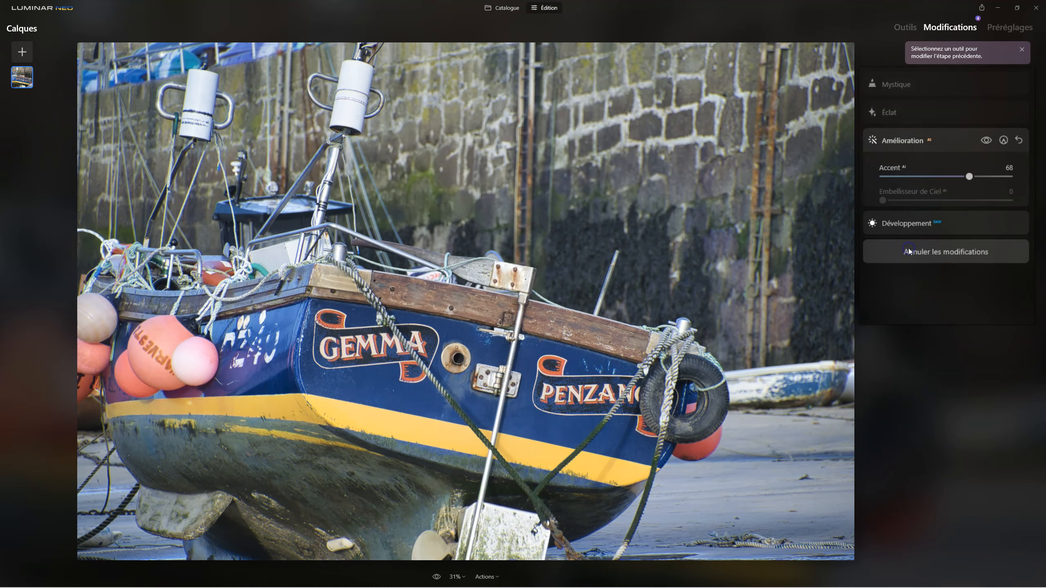
left_click(895, 143)
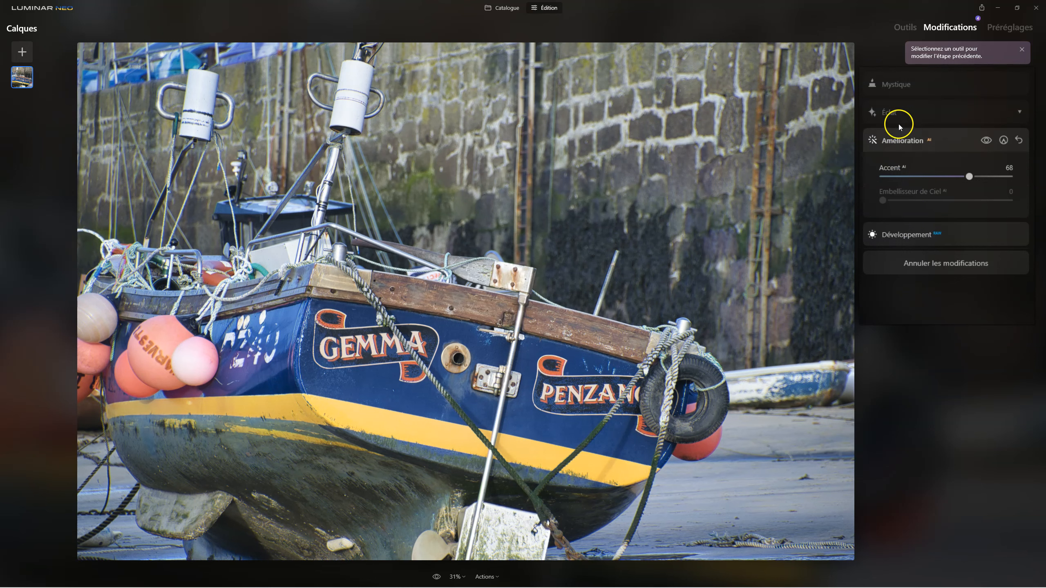
left_click(896, 87)
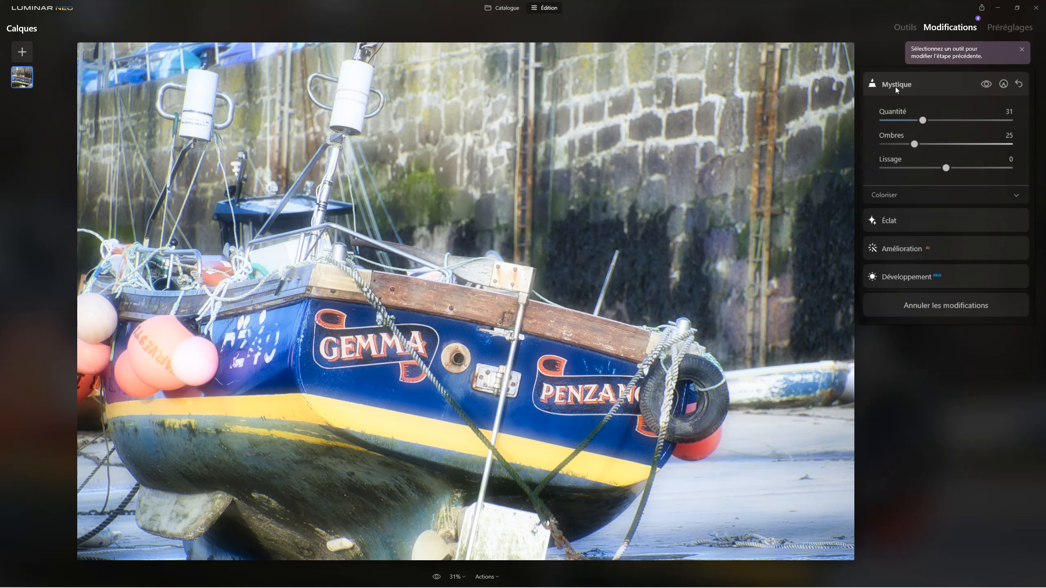
left_click(889, 220)
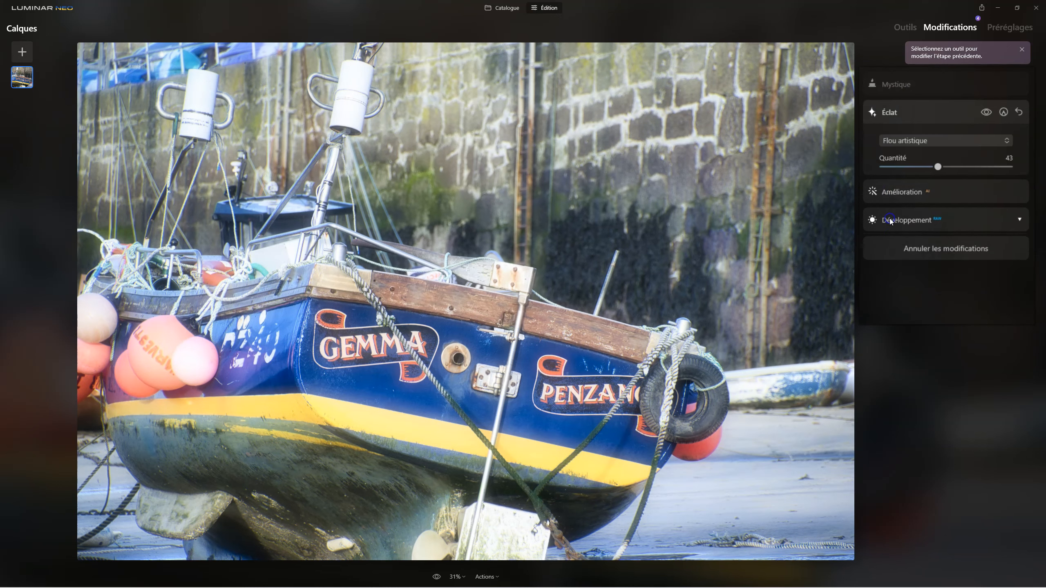
left_click(890, 111)
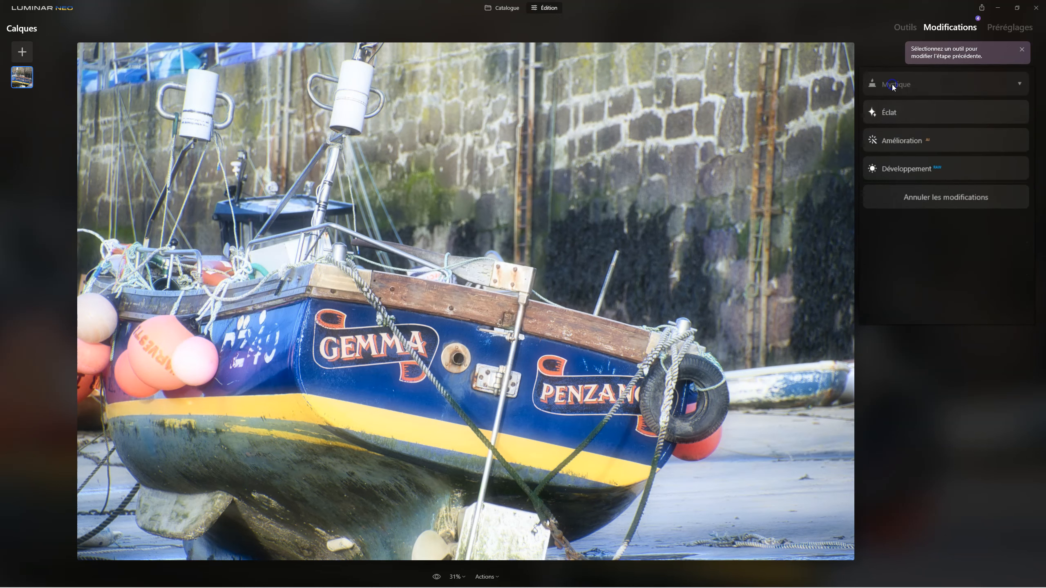
left_click(893, 87)
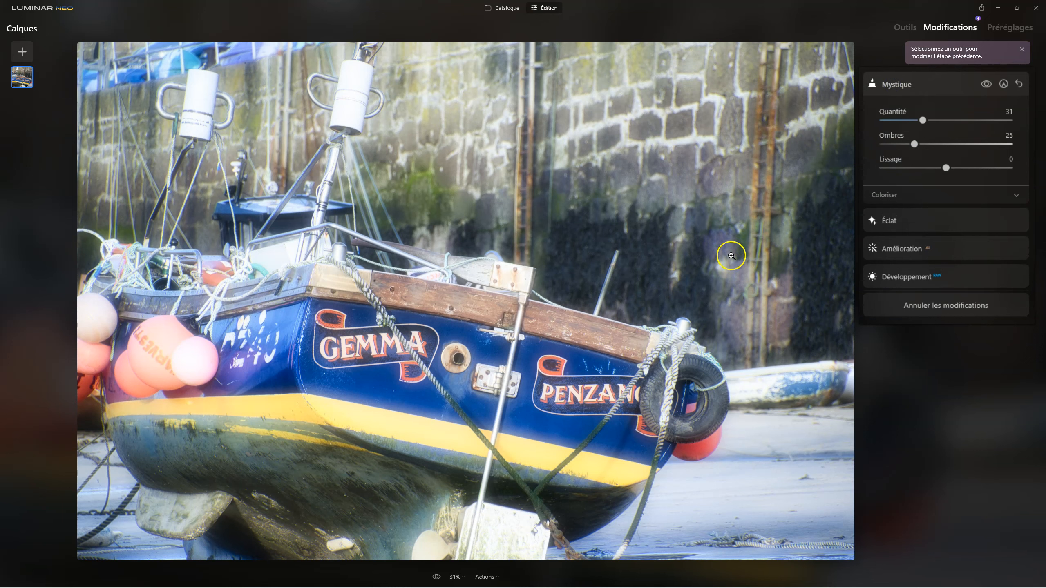
- Reset and remove the Mystique and Éclat adjustments from the photo's modifications, and return to the editing tools
left_click(1021, 85)
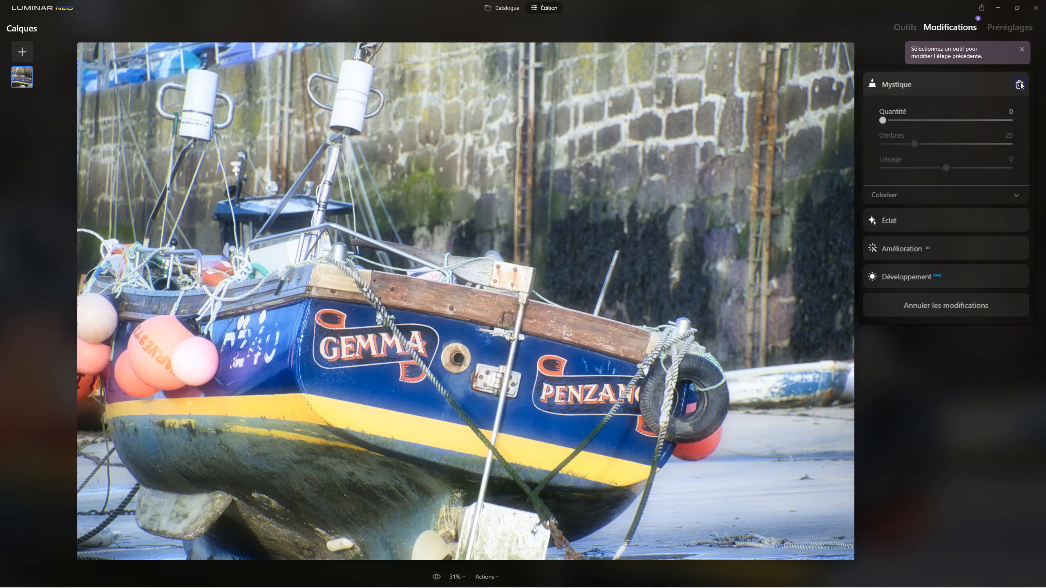
left_click(1021, 85)
left_click(1020, 85)
left_click(1021, 85)
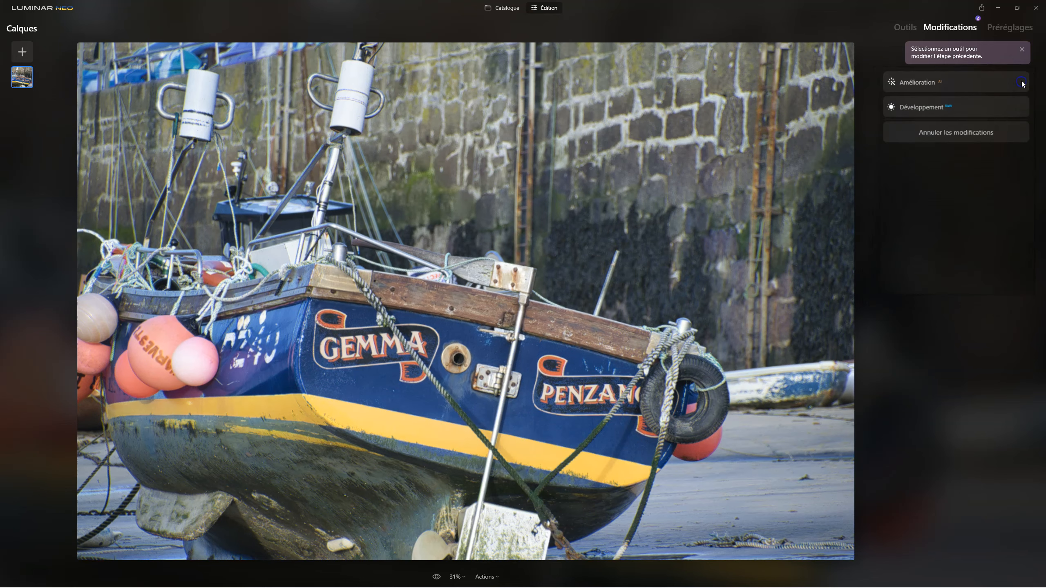
left_click(934, 38)
left_click(900, 30)
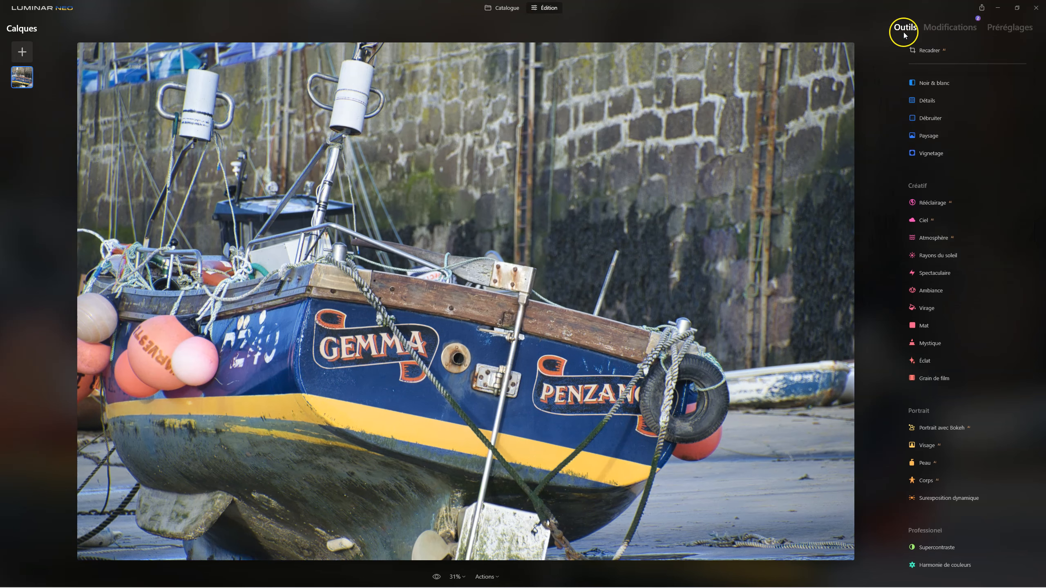
- Open the Grain de film tool, expand Taille et cassure and raise Quantité to 88
left_click(927, 378)
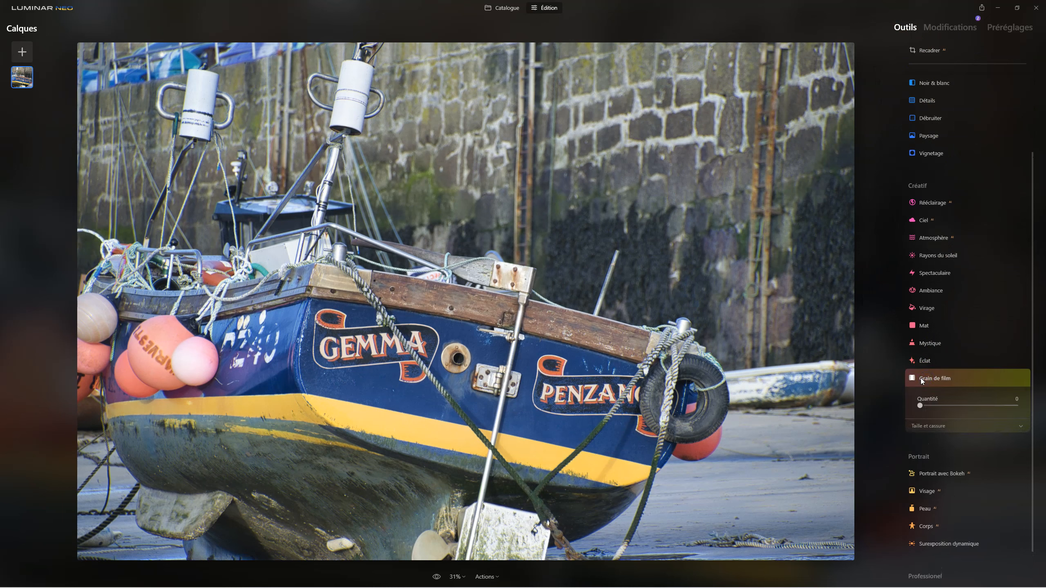
left_click(921, 424)
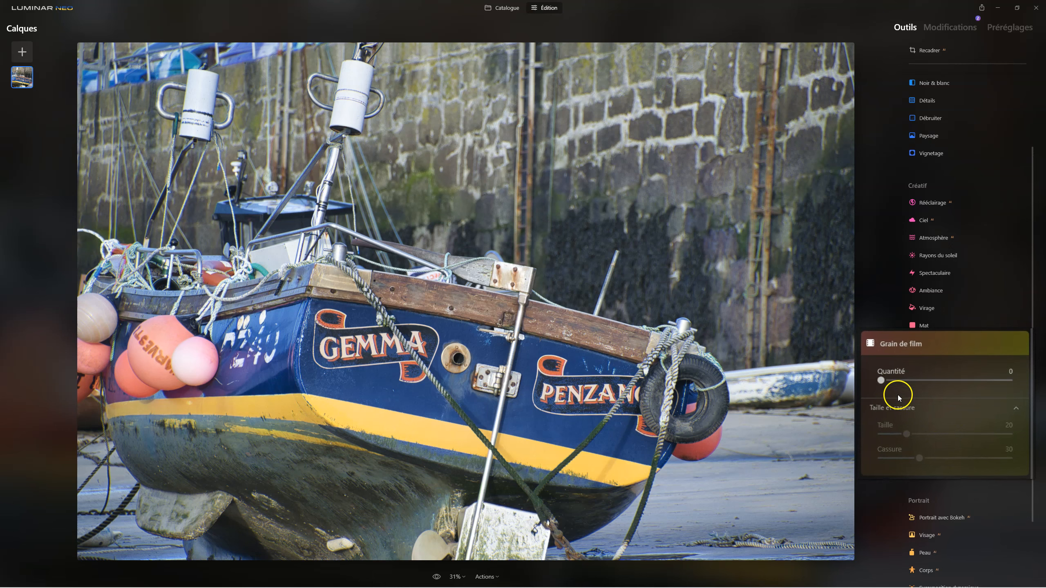
left_click_drag(881, 382, 995, 377)
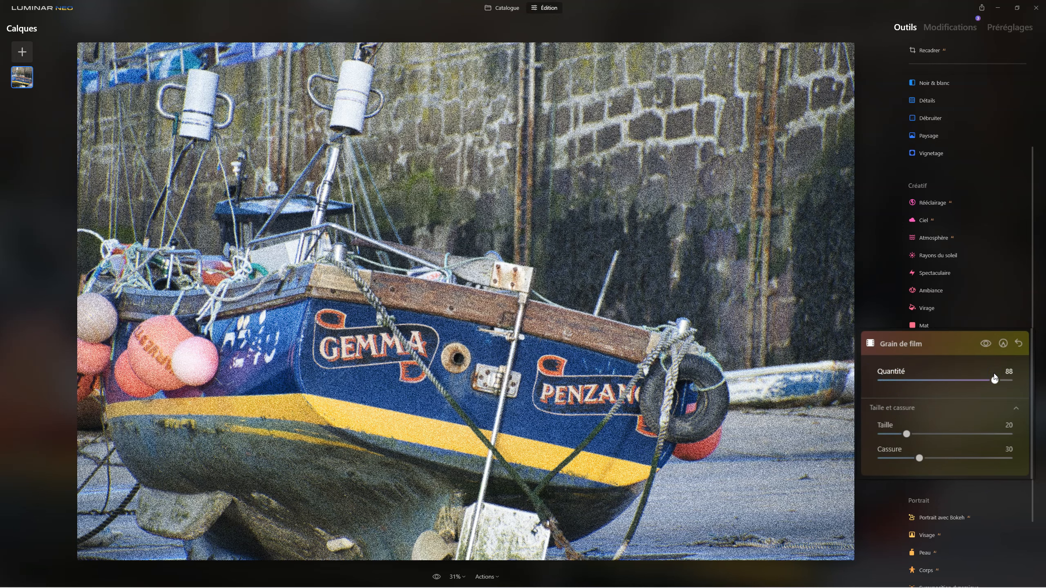
- Bring the film grain Quantité down to 0, and raise it again to 52
left_click(995, 378)
left_click_drag(915, 378, 884, 383)
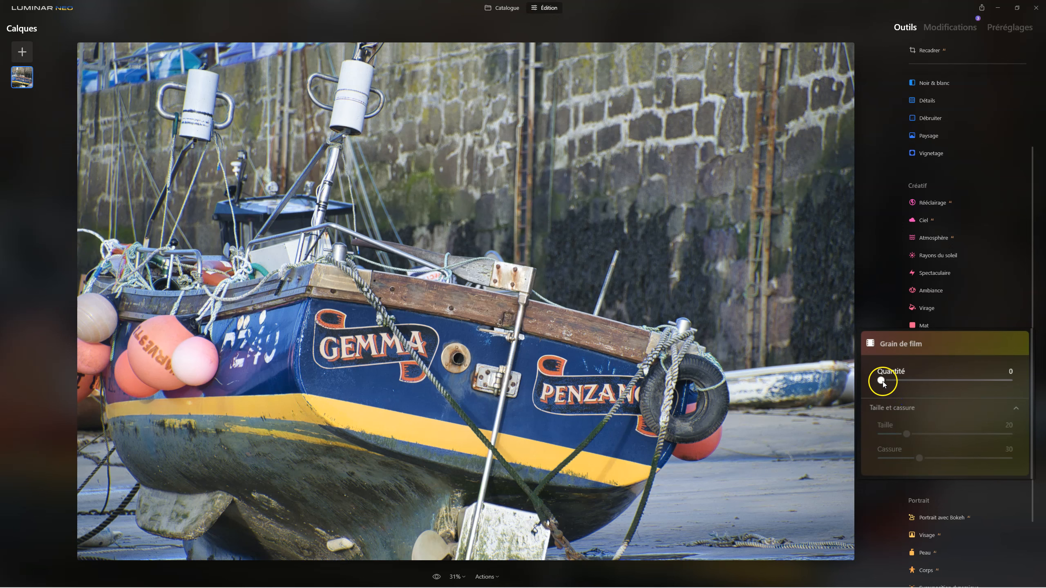
left_click_drag(884, 382, 949, 379)
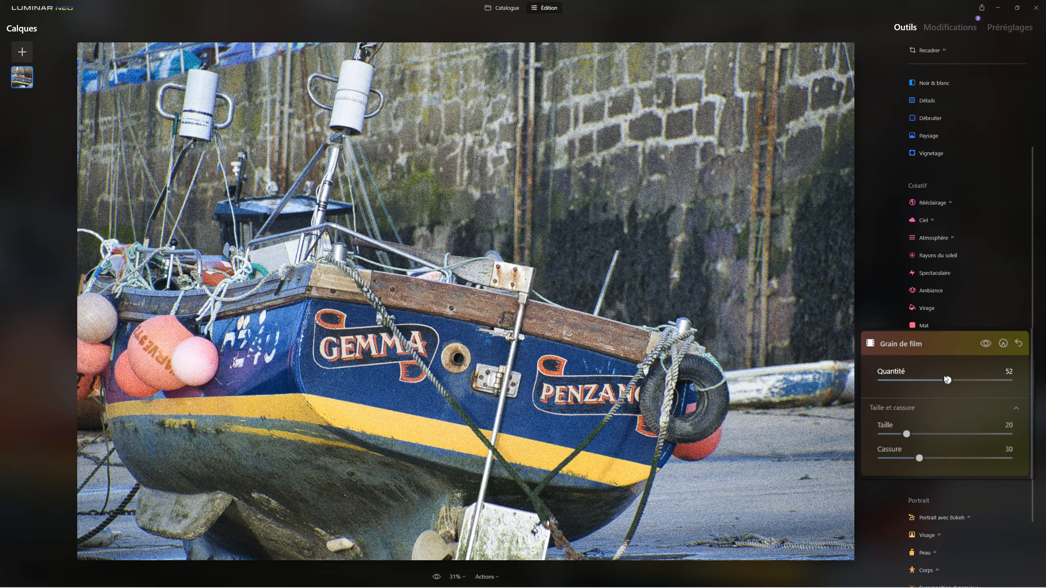
- Set the film grain's Taille to 65 and Cassure to 75
left_click(935, 343)
left_click(907, 435)
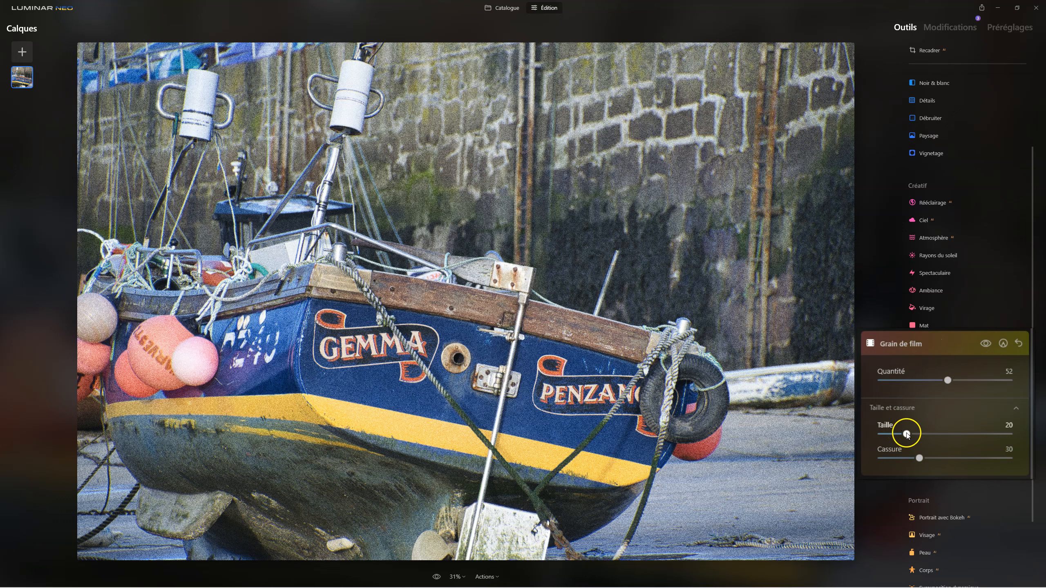
left_click_drag(910, 436, 965, 435)
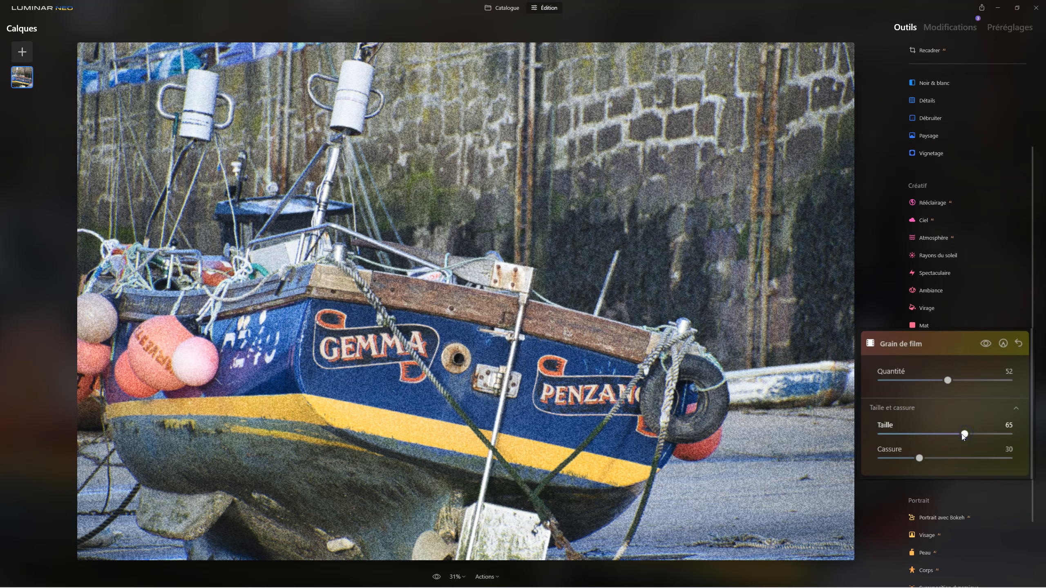
left_click_drag(920, 458, 961, 458)
mouse_move(983, 458)
left_mouse_down()
mouse_move(964, 457)
mouse_move(994, 458)
mouse_move(892, 459)
mouse_move(978, 458)
left_mouse_up()
- Raise the film grain's Quantité to 90, Taille to 100 and Cassure to 90
left_click(948, 387)
left_click_drag(949, 388, 997, 382)
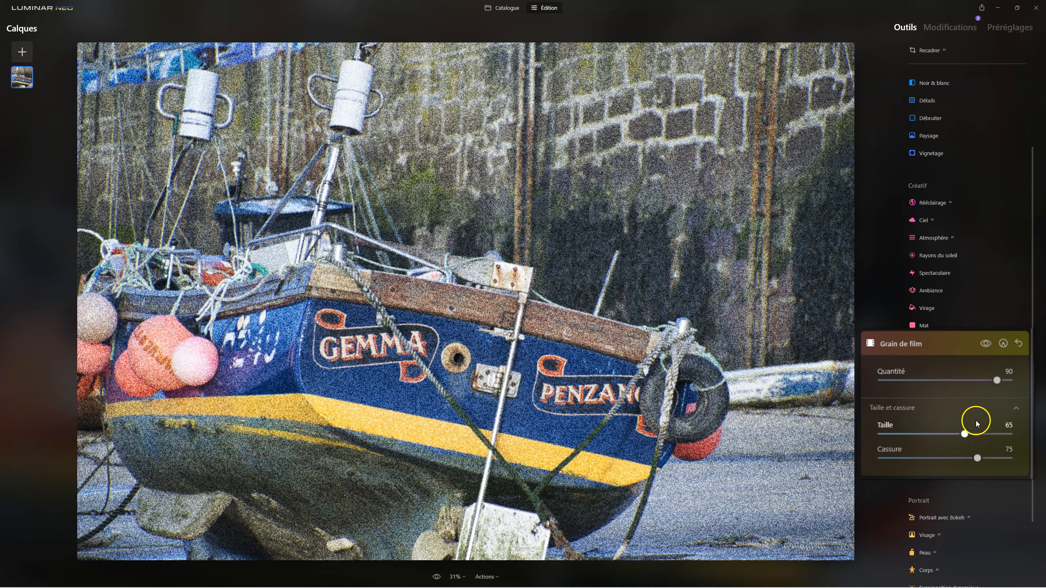
left_click_drag(965, 434, 1011, 435)
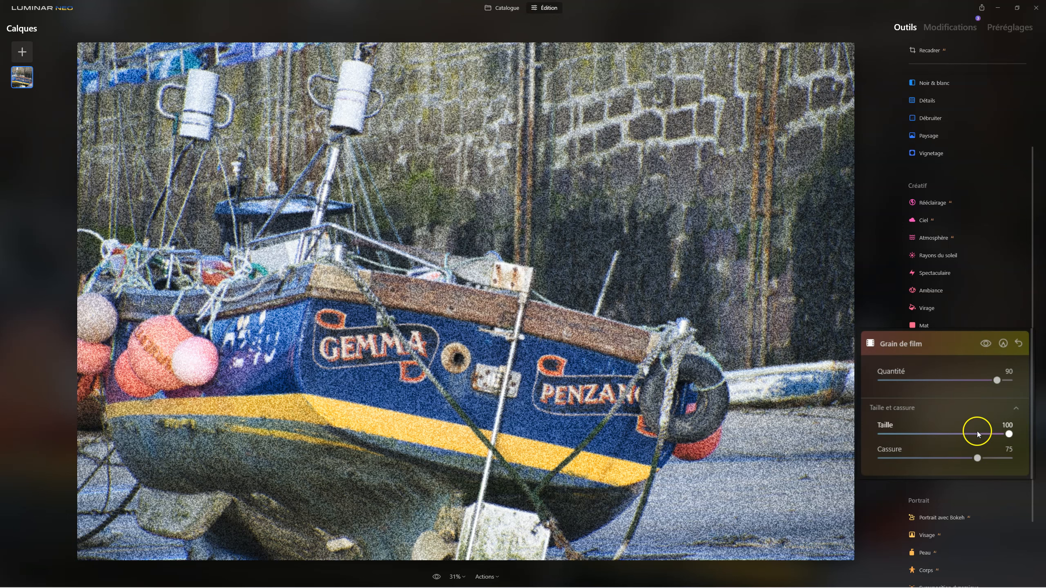
left_click(976, 458)
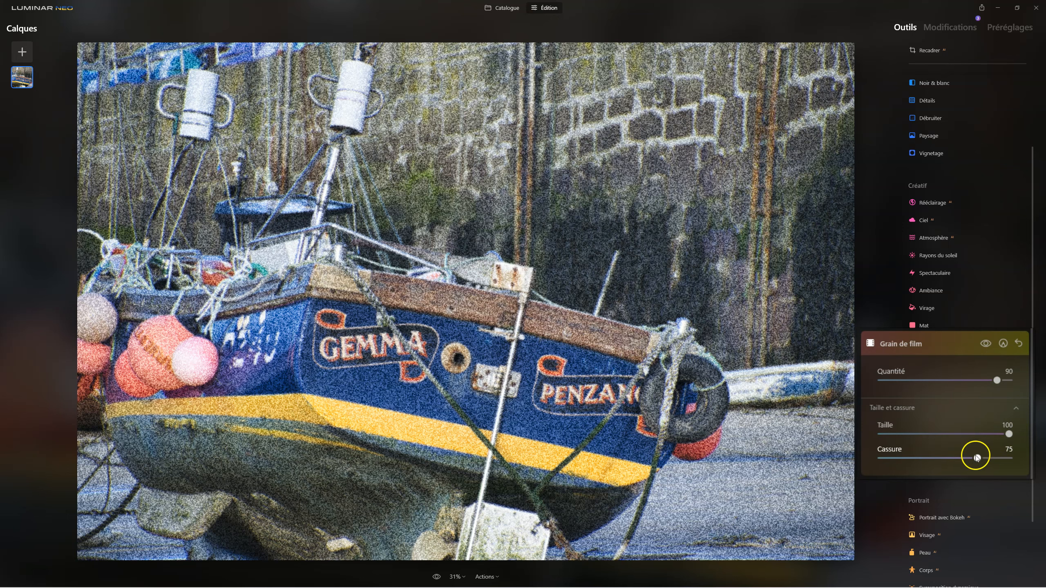
left_click_drag(994, 456, 997, 457)
- Lower the film grain Quantité to 32, reset all Grain de film settings and close the tool
left_click_drag(997, 380, 924, 382)
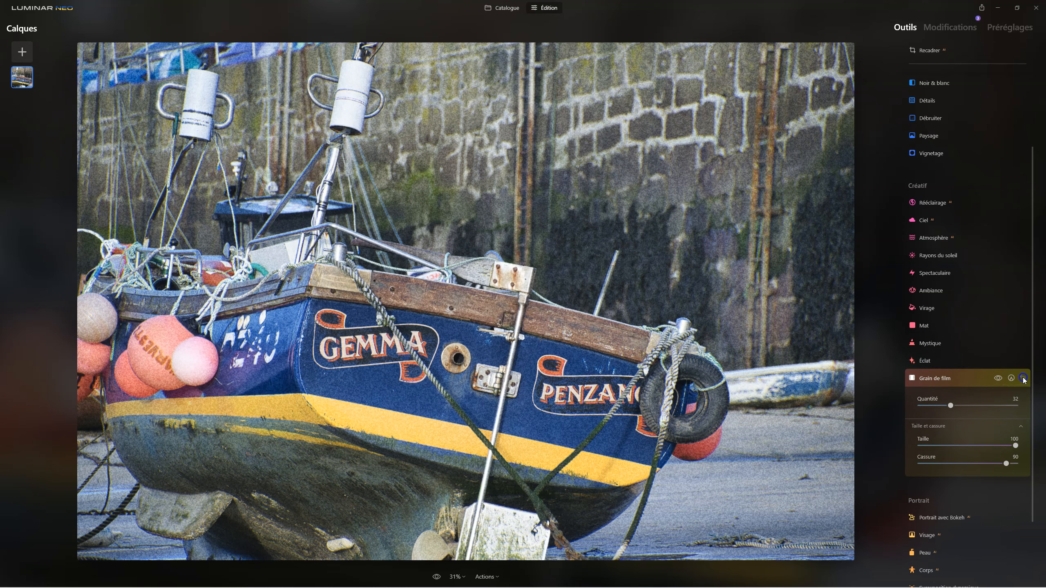
left_click(1023, 378)
left_click(926, 378)
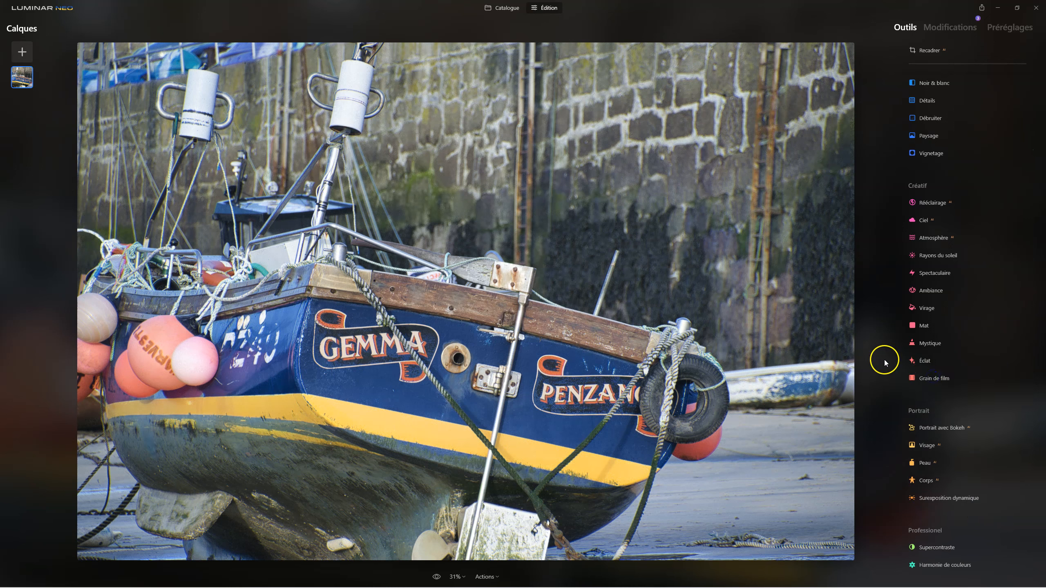